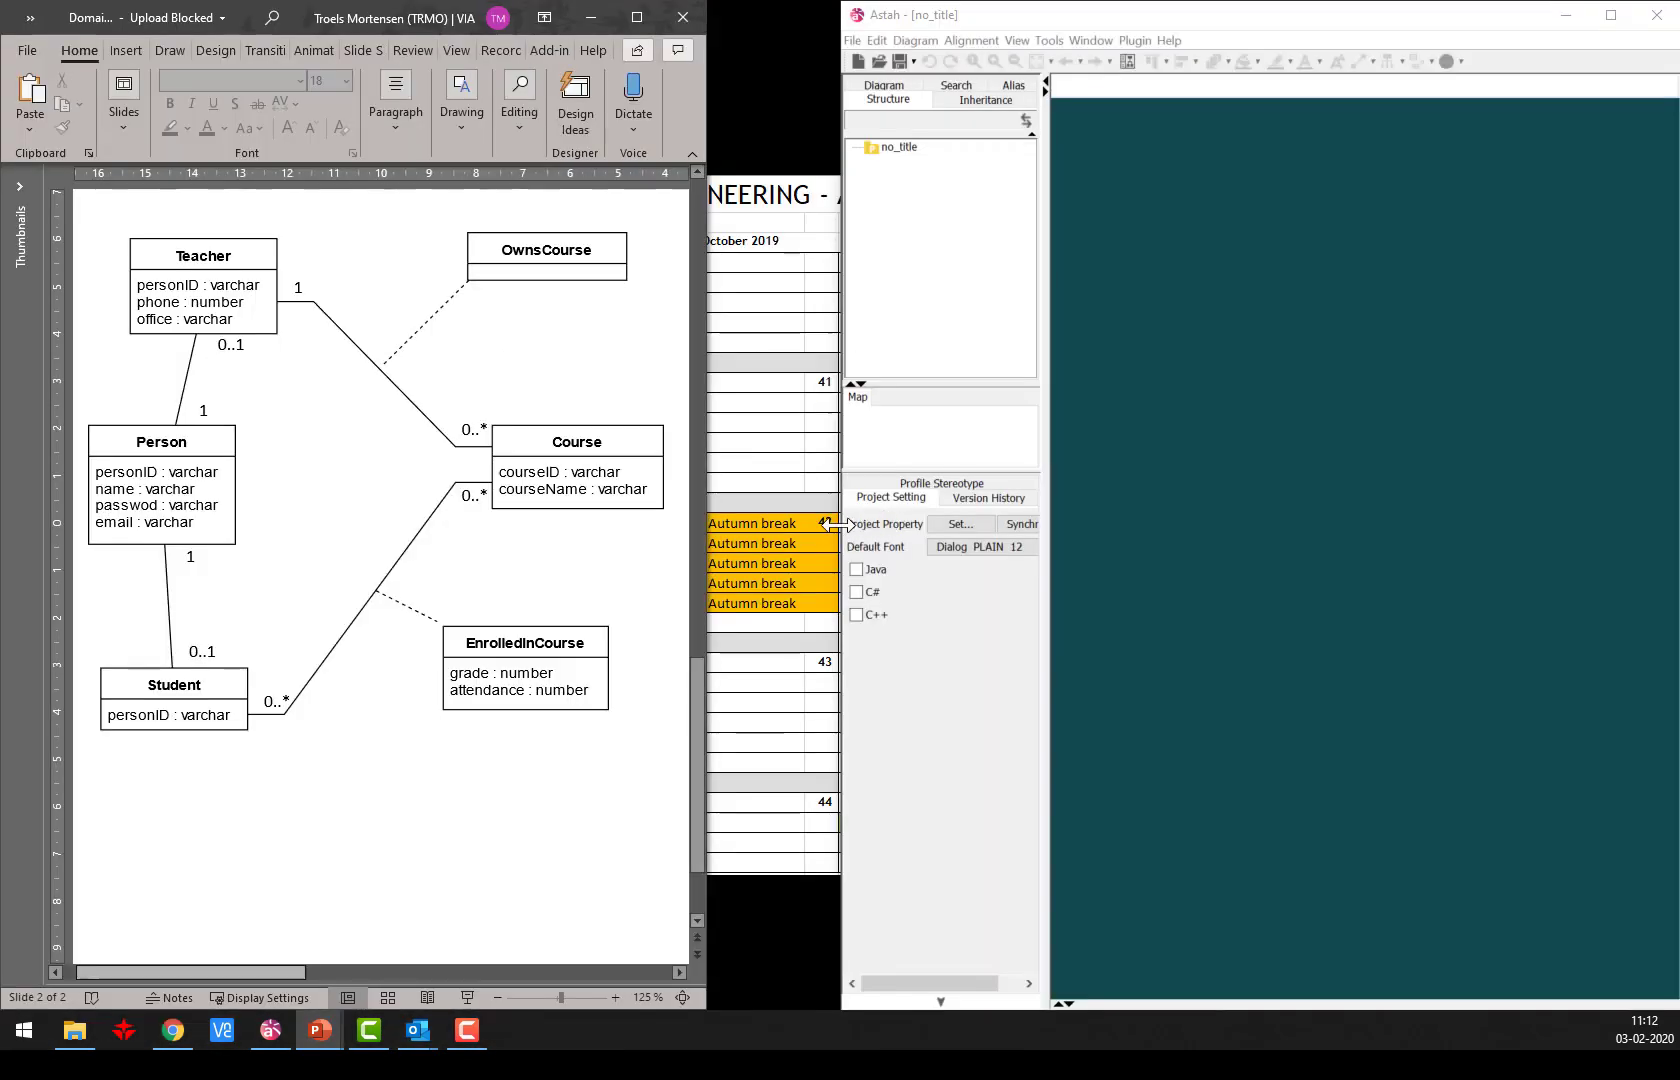
# Widen the Astah window until it meets the PowerPoint slide's edge.
pyautogui.moveTo(842, 522); pyautogui.dragTo(693, 522)
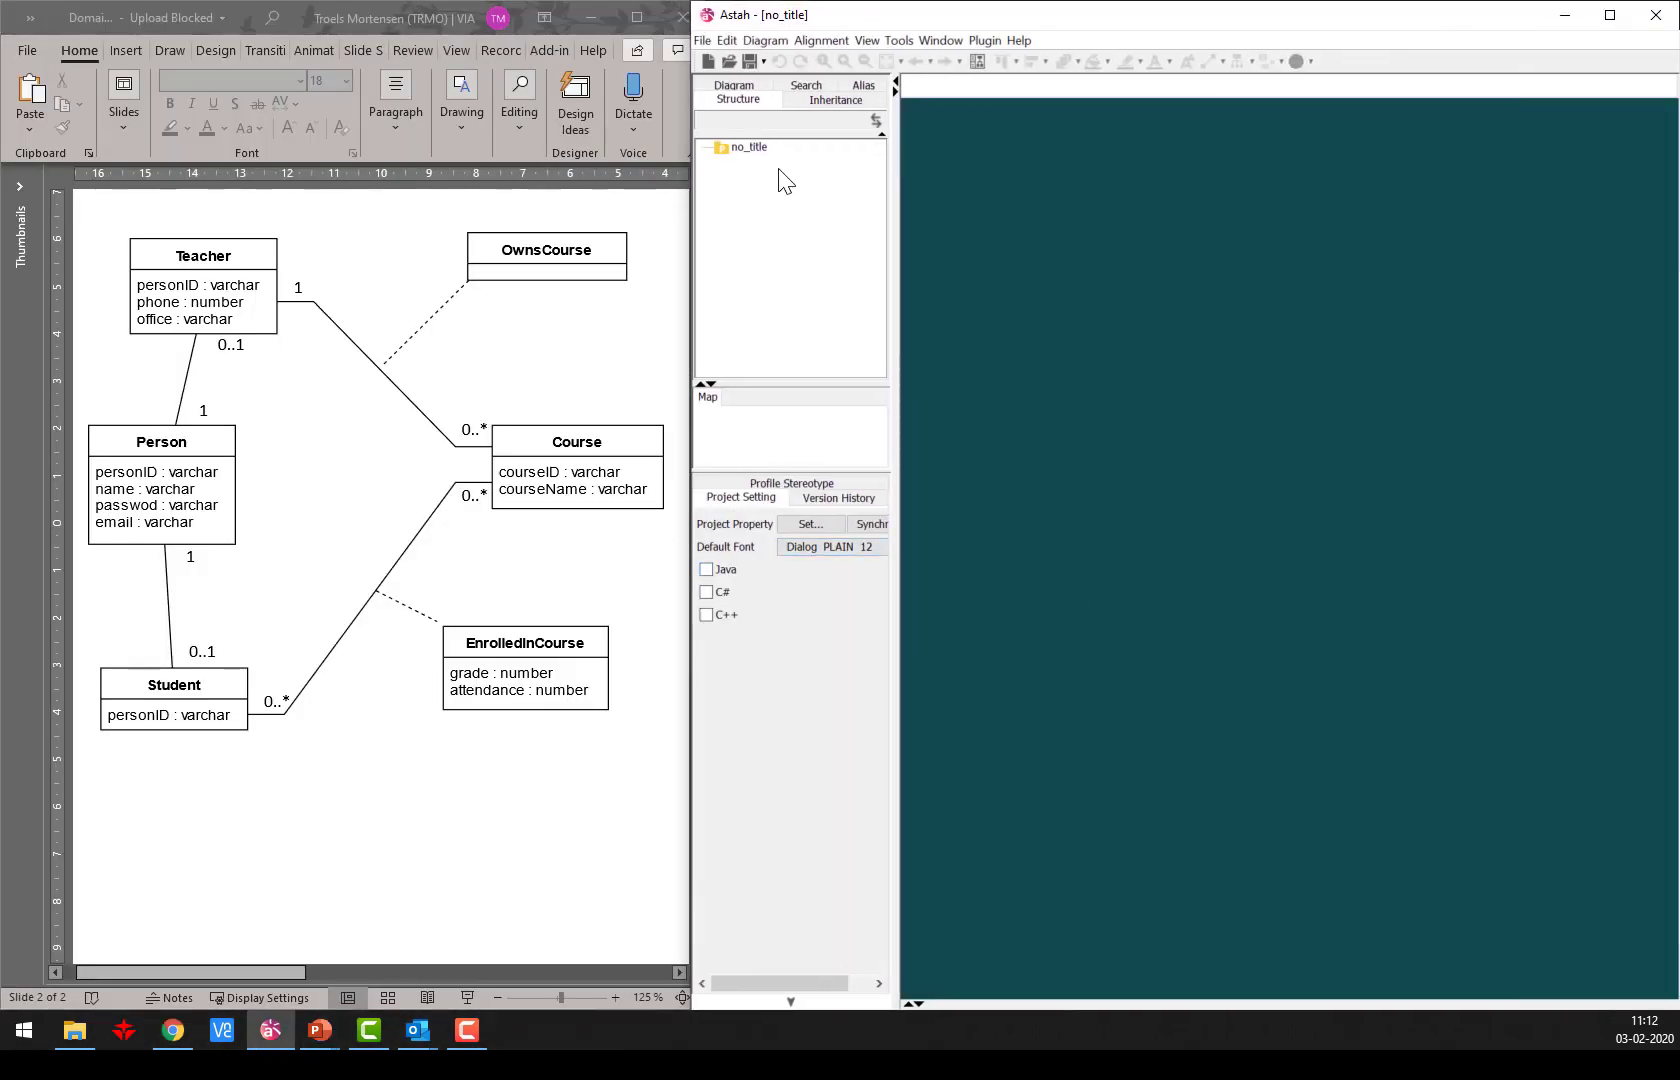
# Create an ER diagram in the no_title project and place two entities side by side with their default names.
pyautogui.rightClick(757, 148)
pyautogui.moveTo(837, 171)
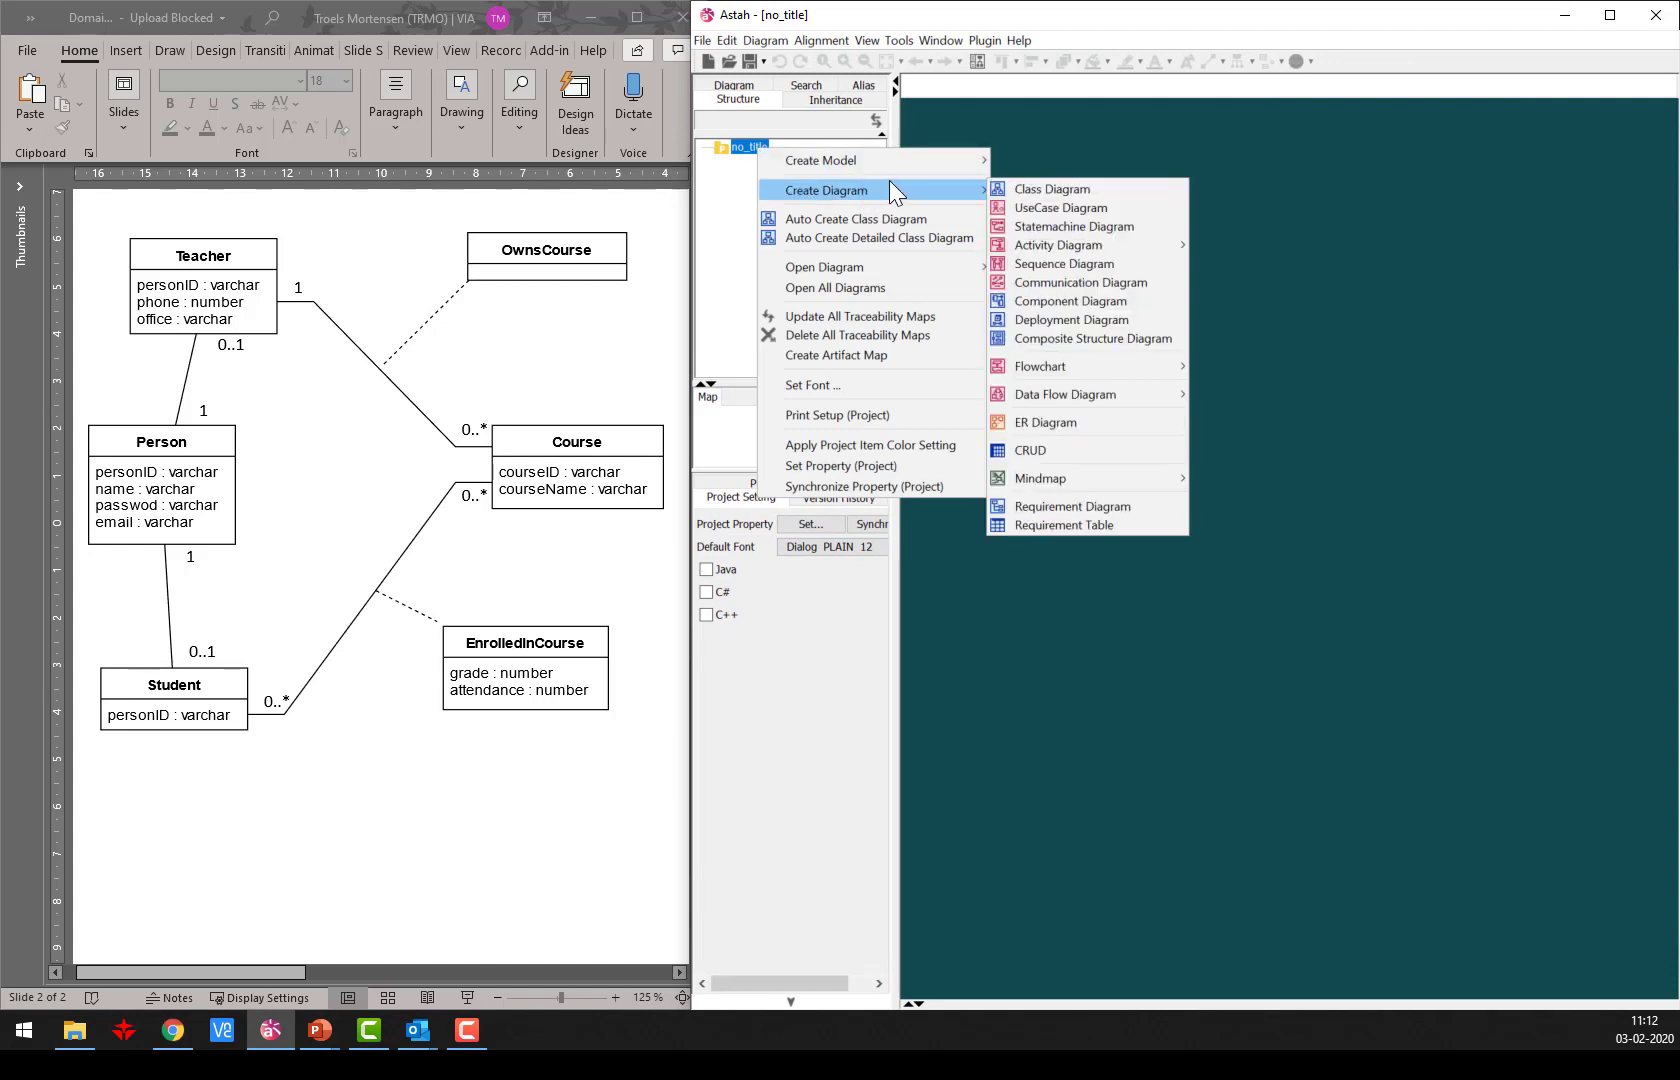
pyautogui.click(1047, 425)
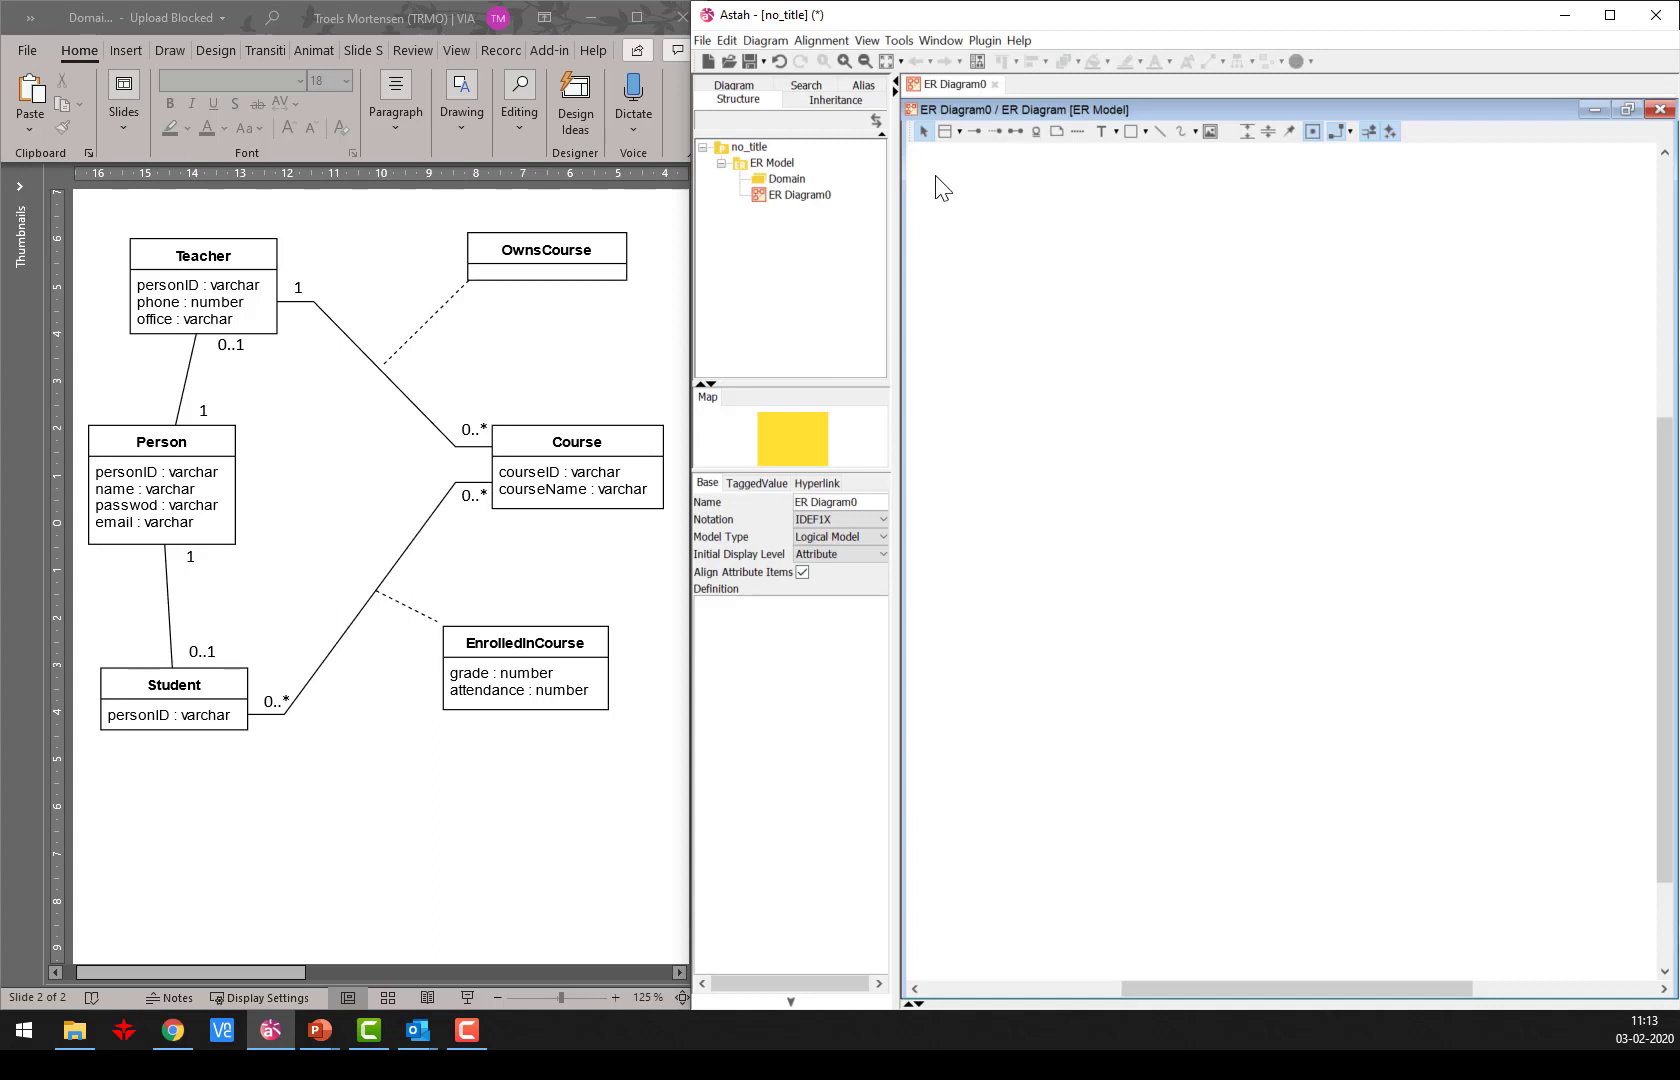
pyautogui.click(944, 131)
pyautogui.click(1118, 418)
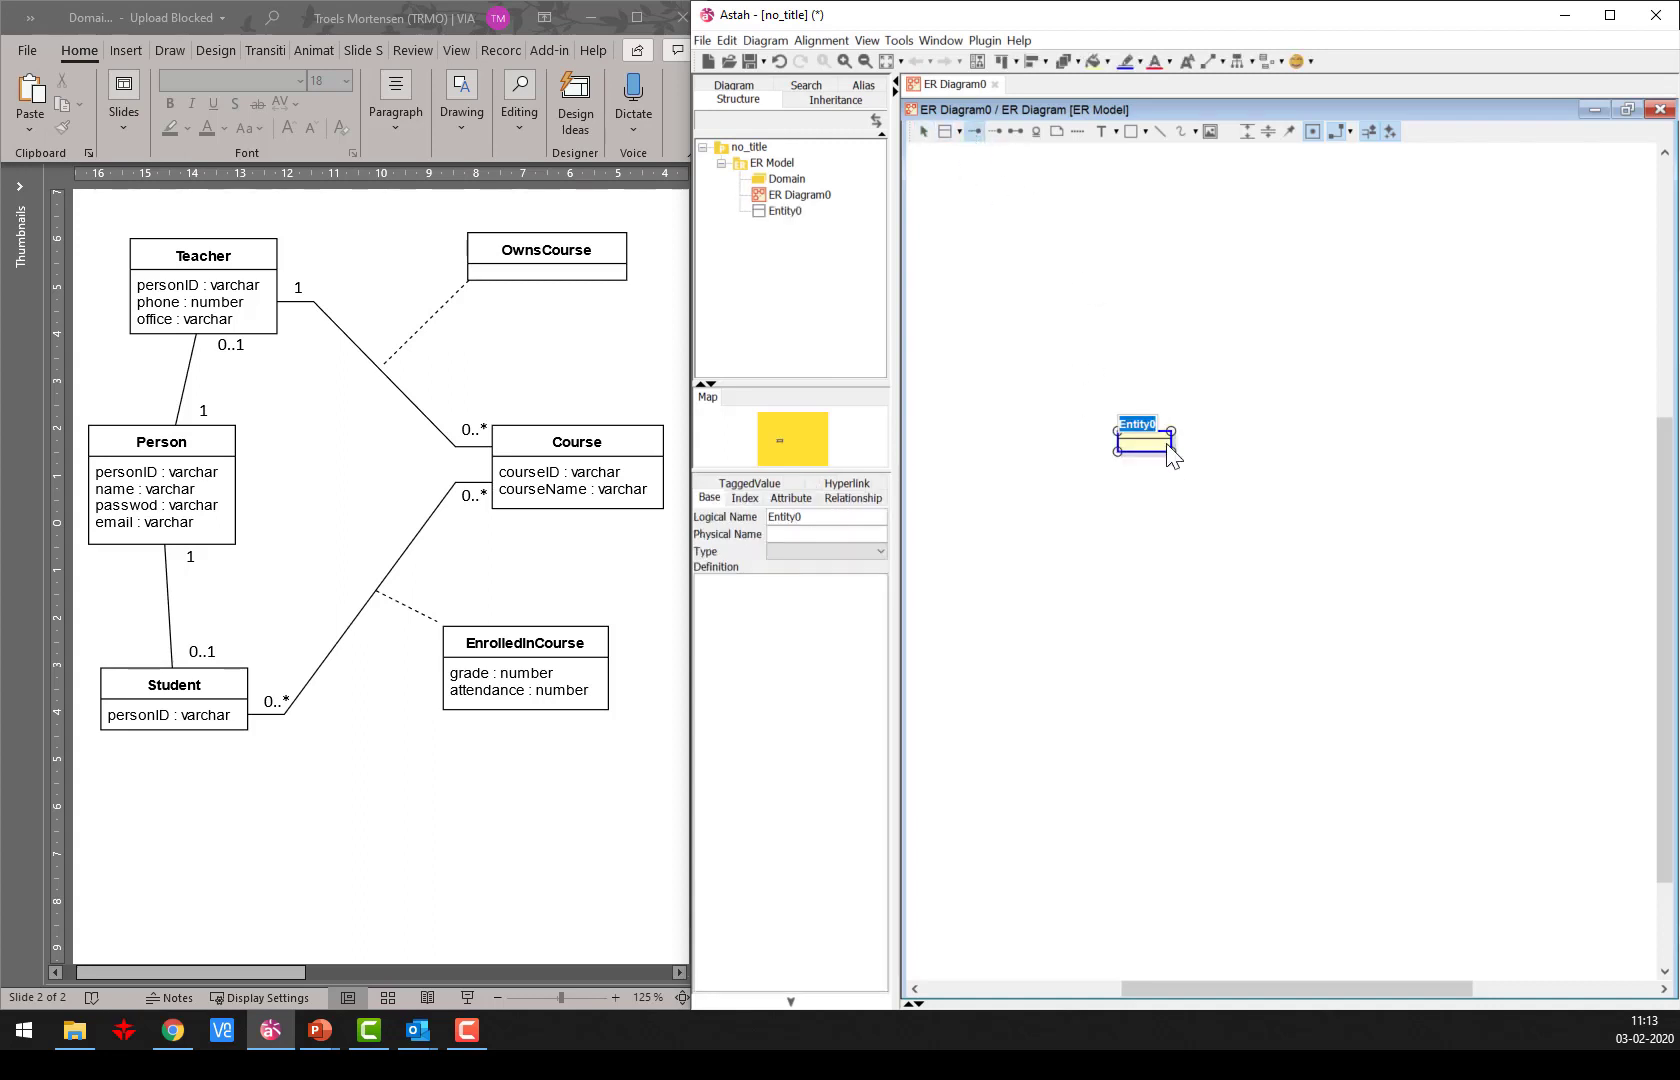
pyautogui.click(1319, 436)
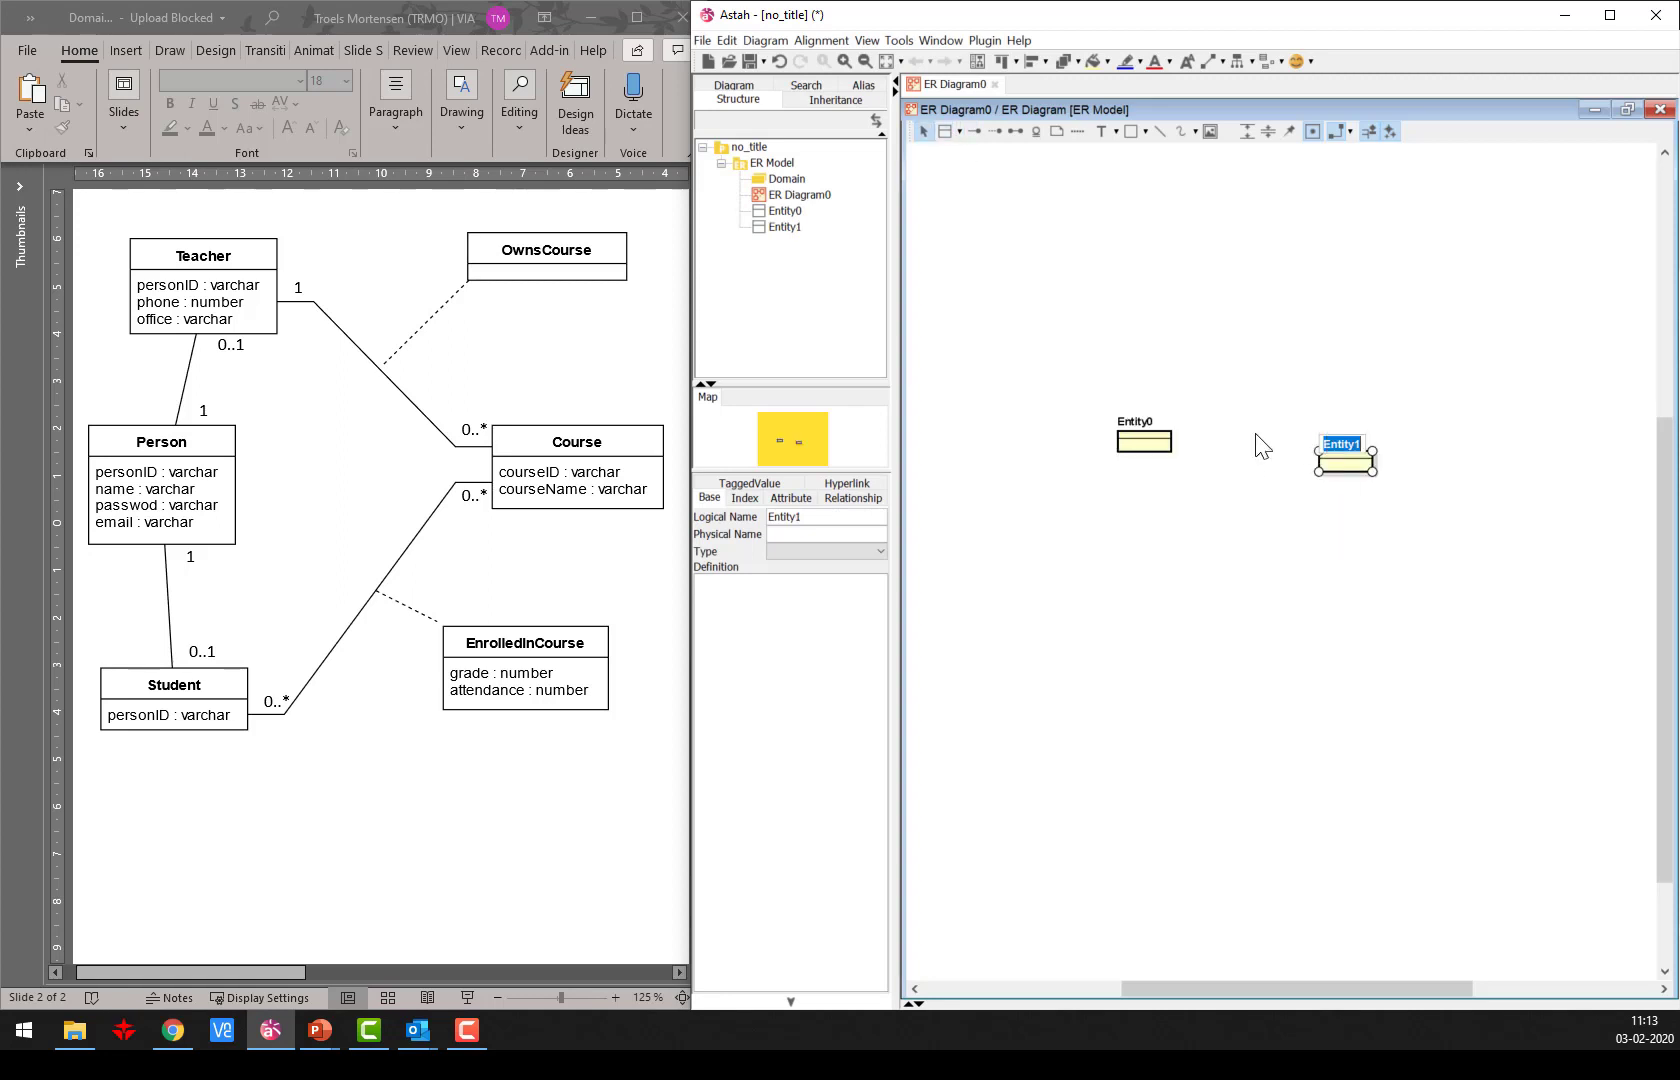
# Connect Entity0 to Entity1 with an identifying relationship.
pyautogui.click(972, 133)
pyautogui.click(1148, 442)
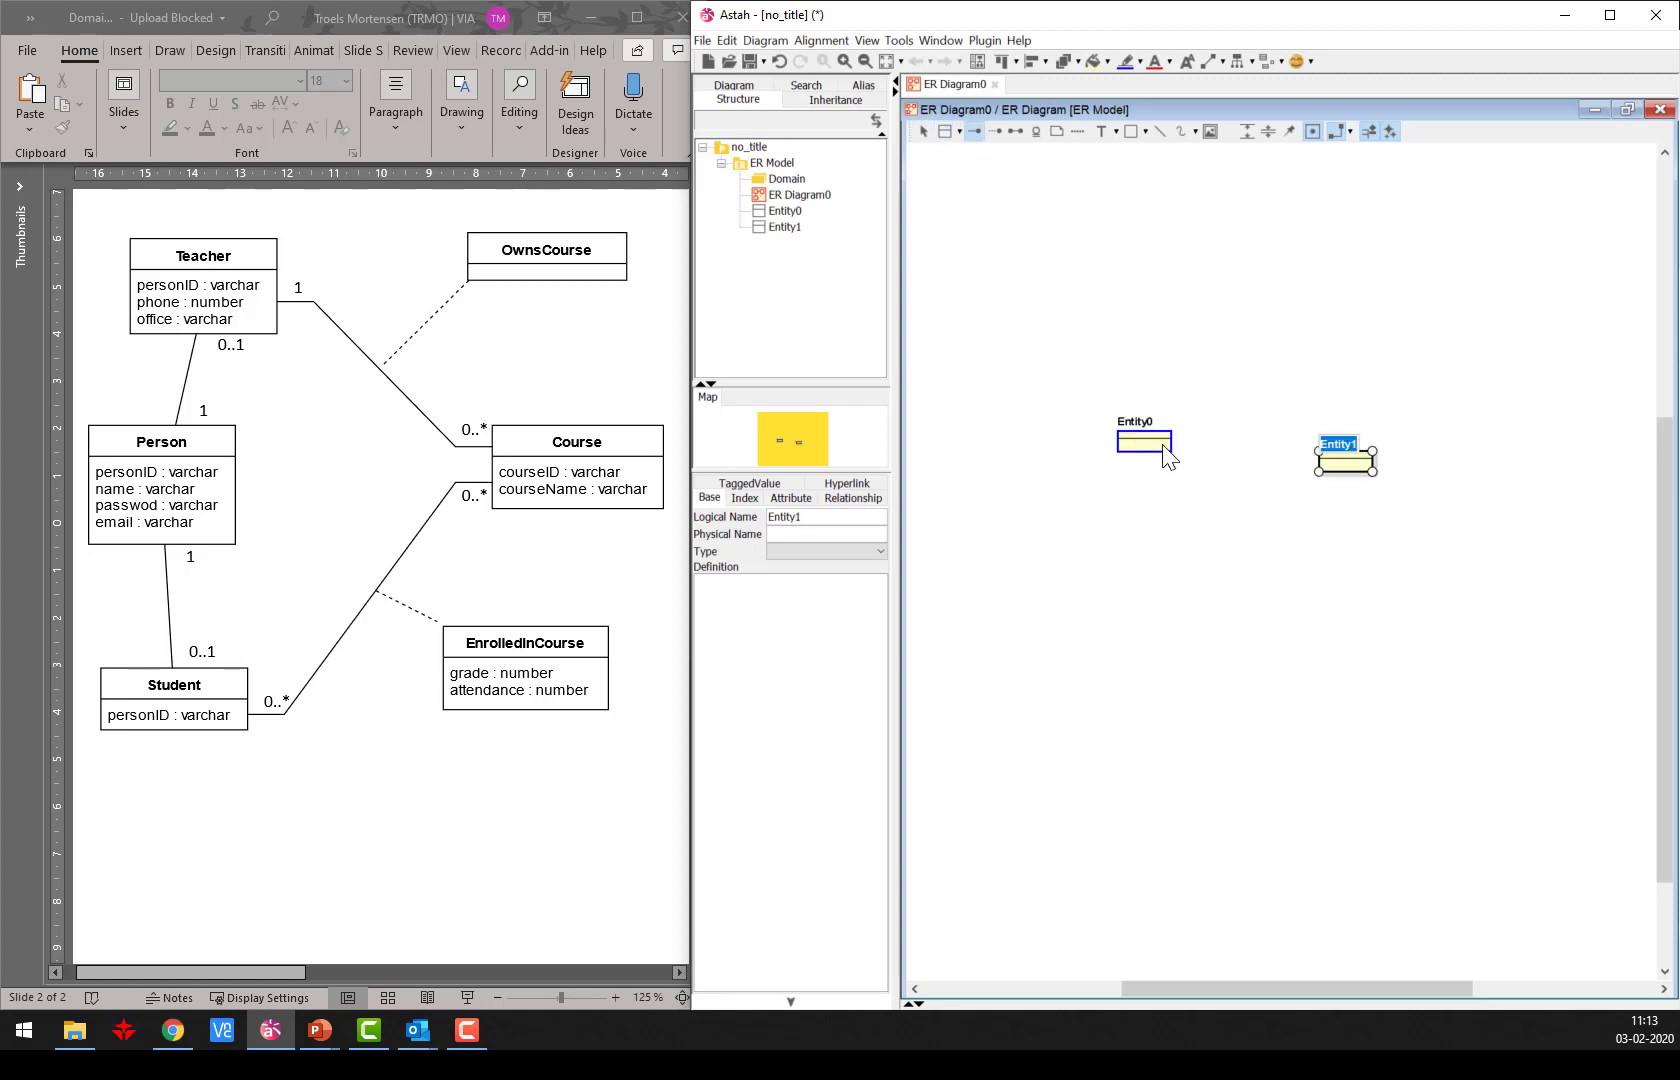
pyautogui.click(1322, 464)
pyautogui.click(1310, 466)
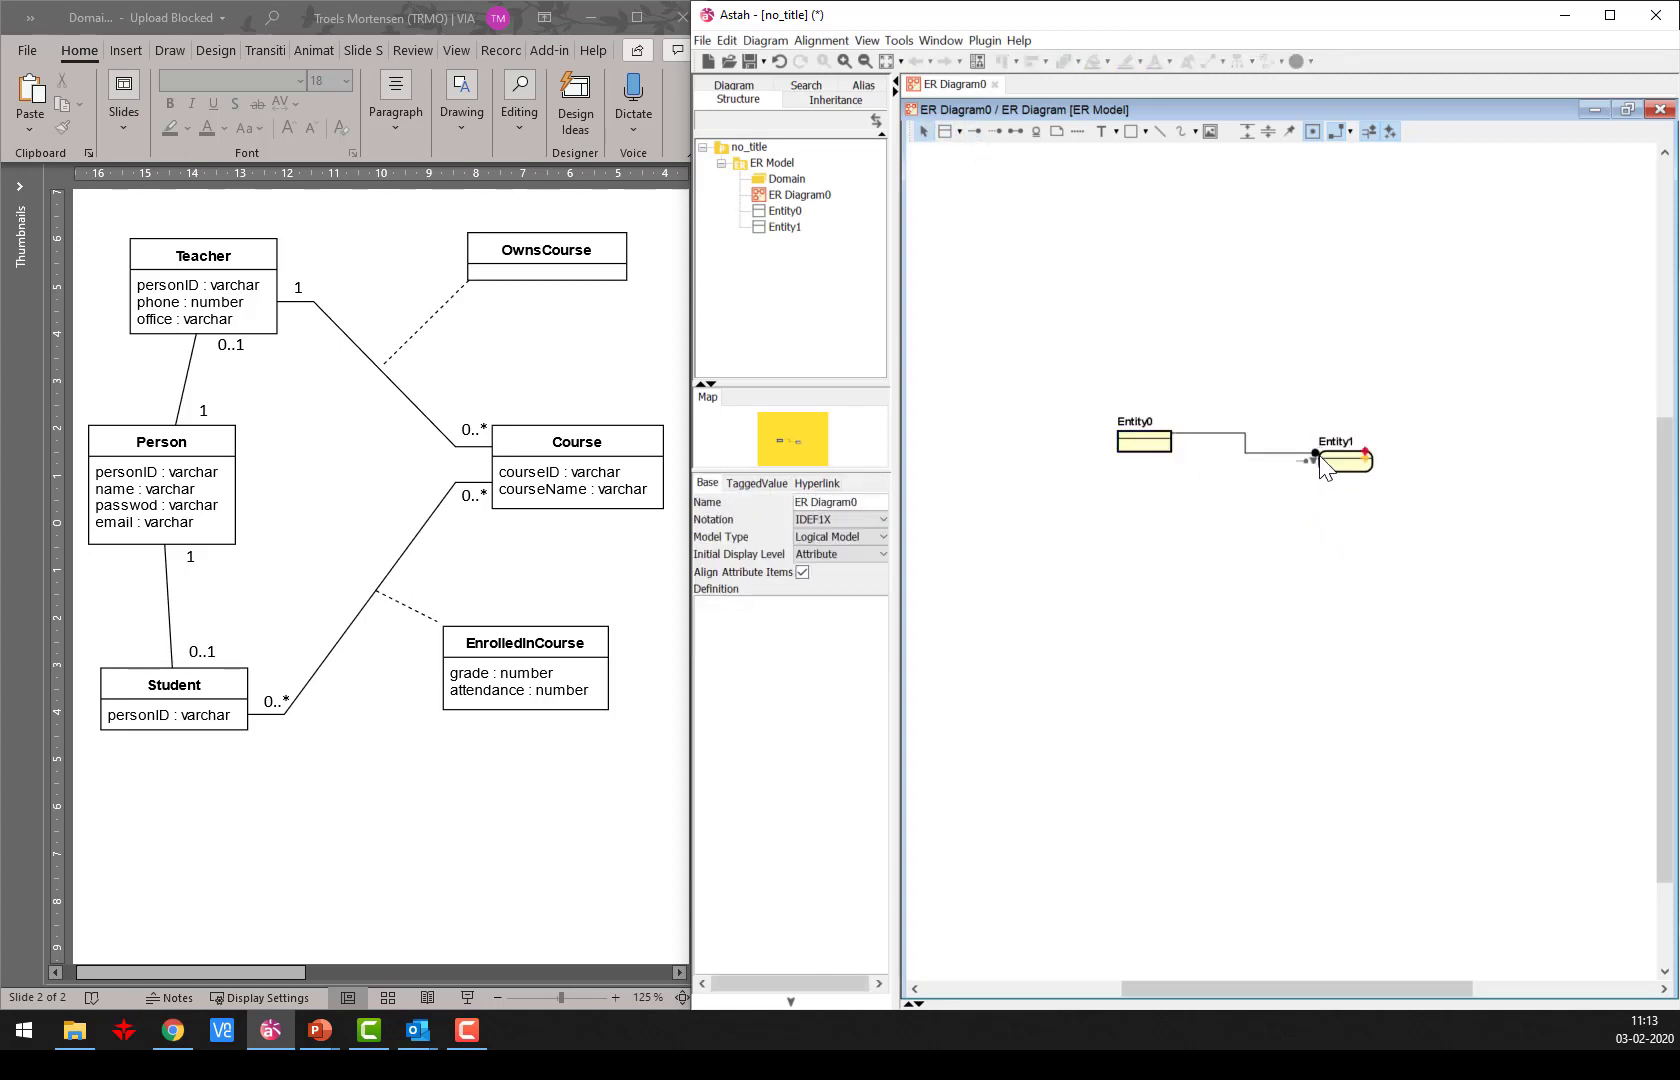
# Add a regular attribute with its default name and a primary key named Id to Entity0.
pyautogui.click(1167, 440)
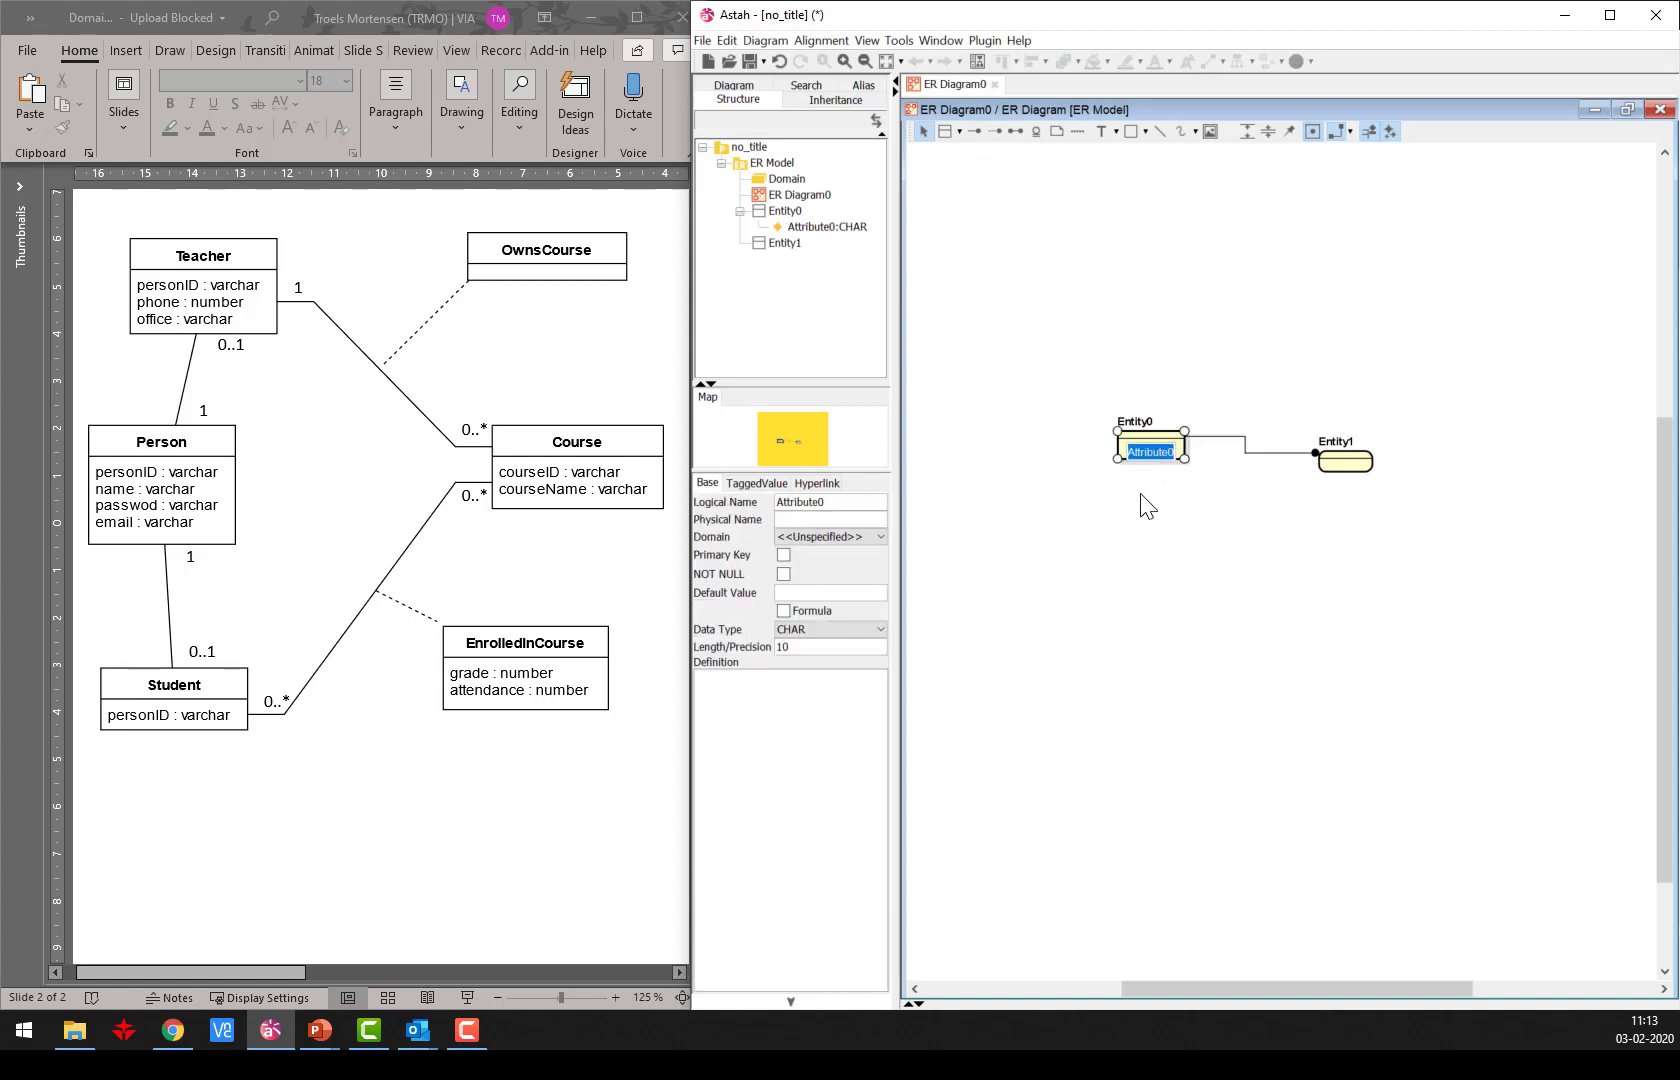
pyautogui.click(1178, 447)
pyautogui.click(1180, 431)
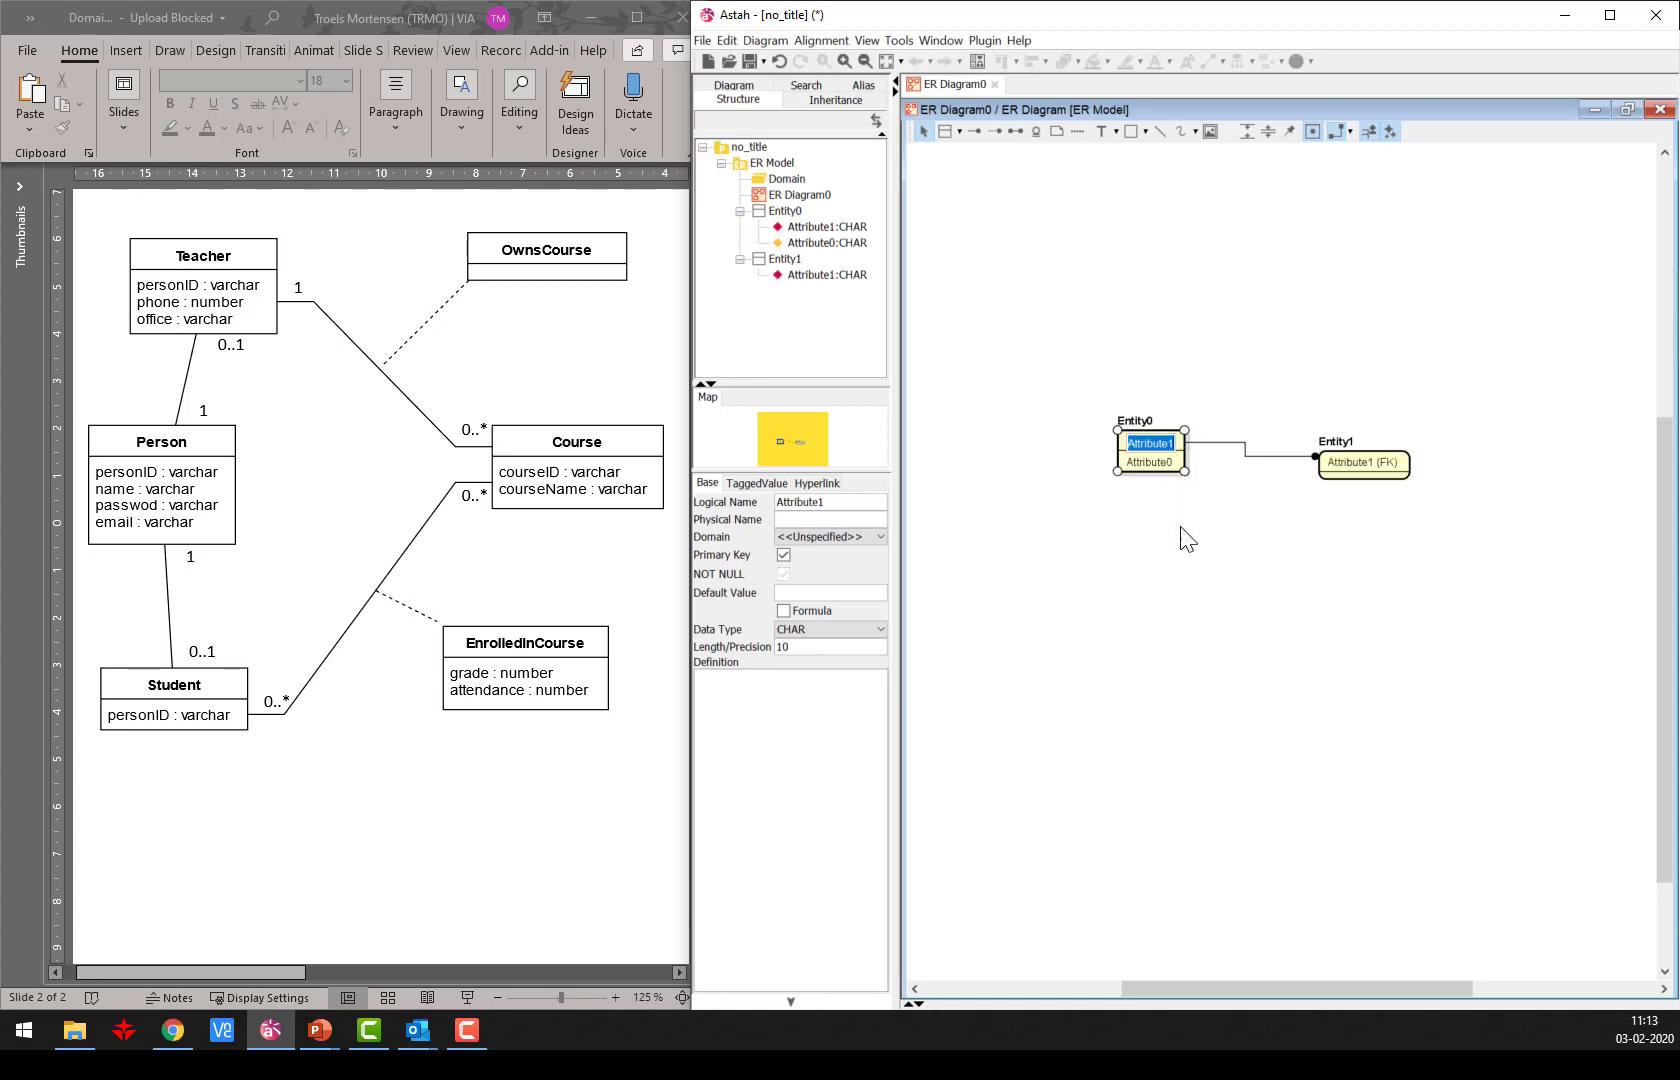
pyautogui.write('Id')
pyautogui.press('Return')
pyautogui.click(1191, 500)
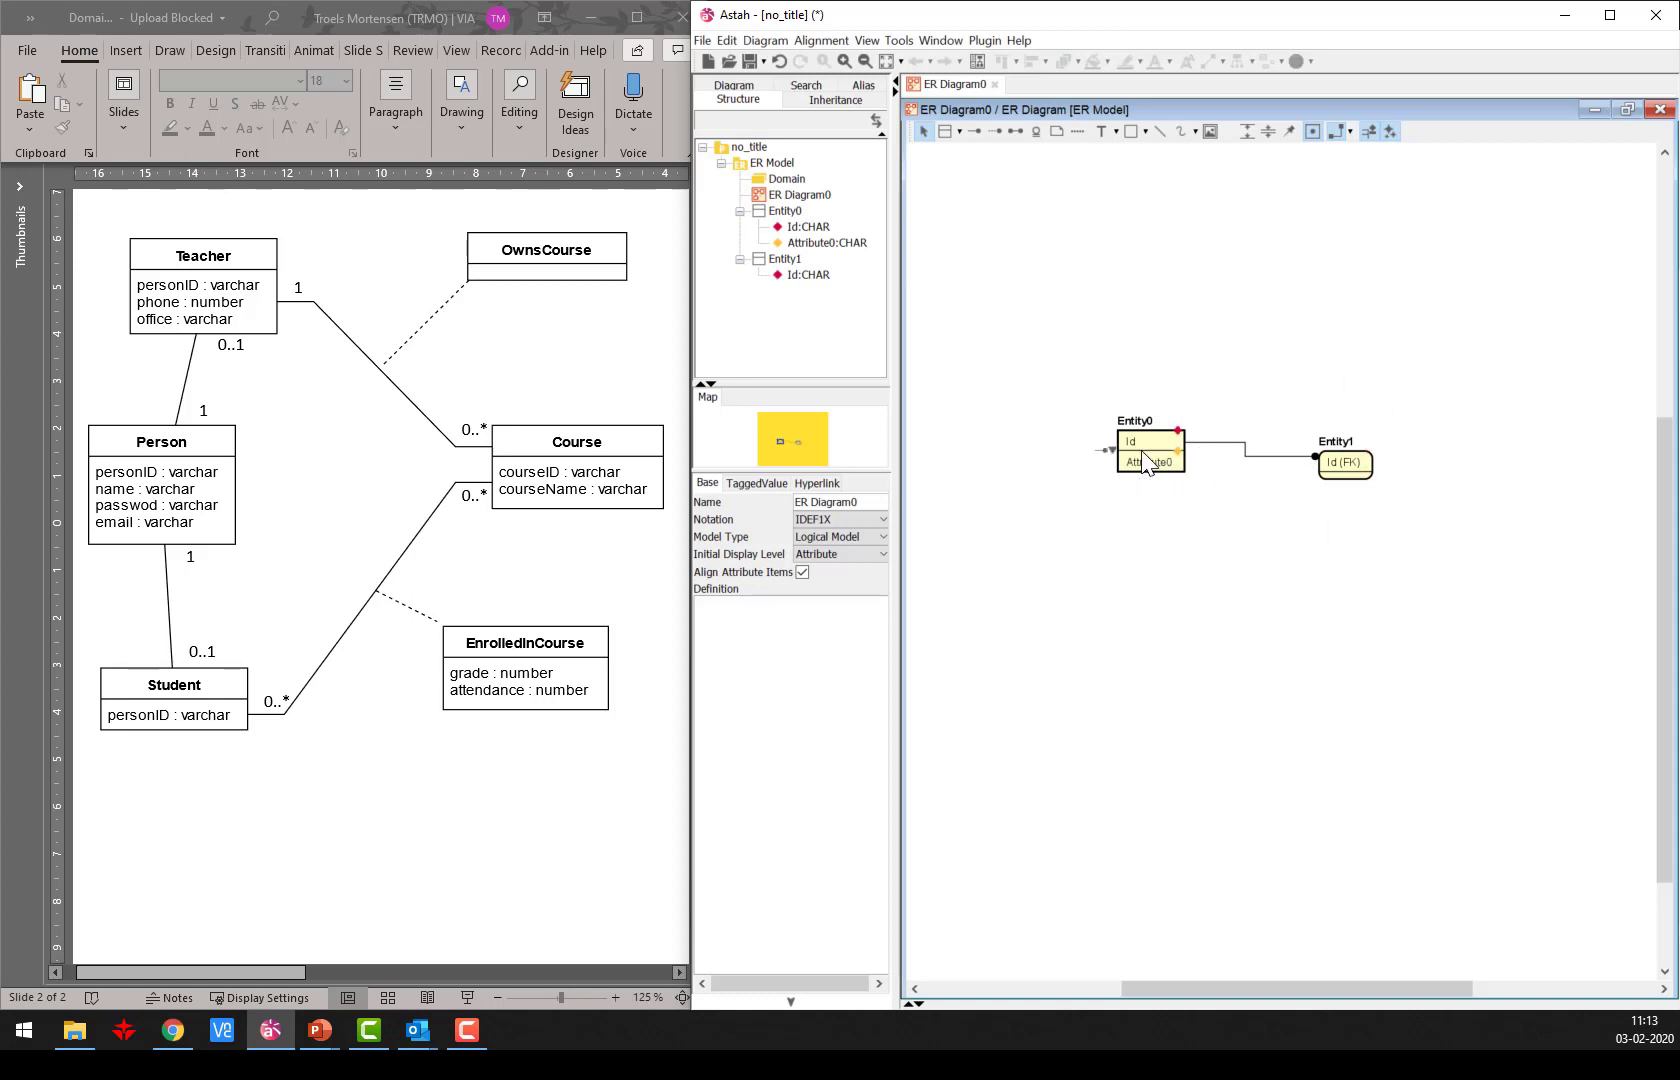
pyautogui.moveTo(1157, 452)
# Start a new empty project and discard the ER diagram without saving.
pyautogui.click(710, 65)
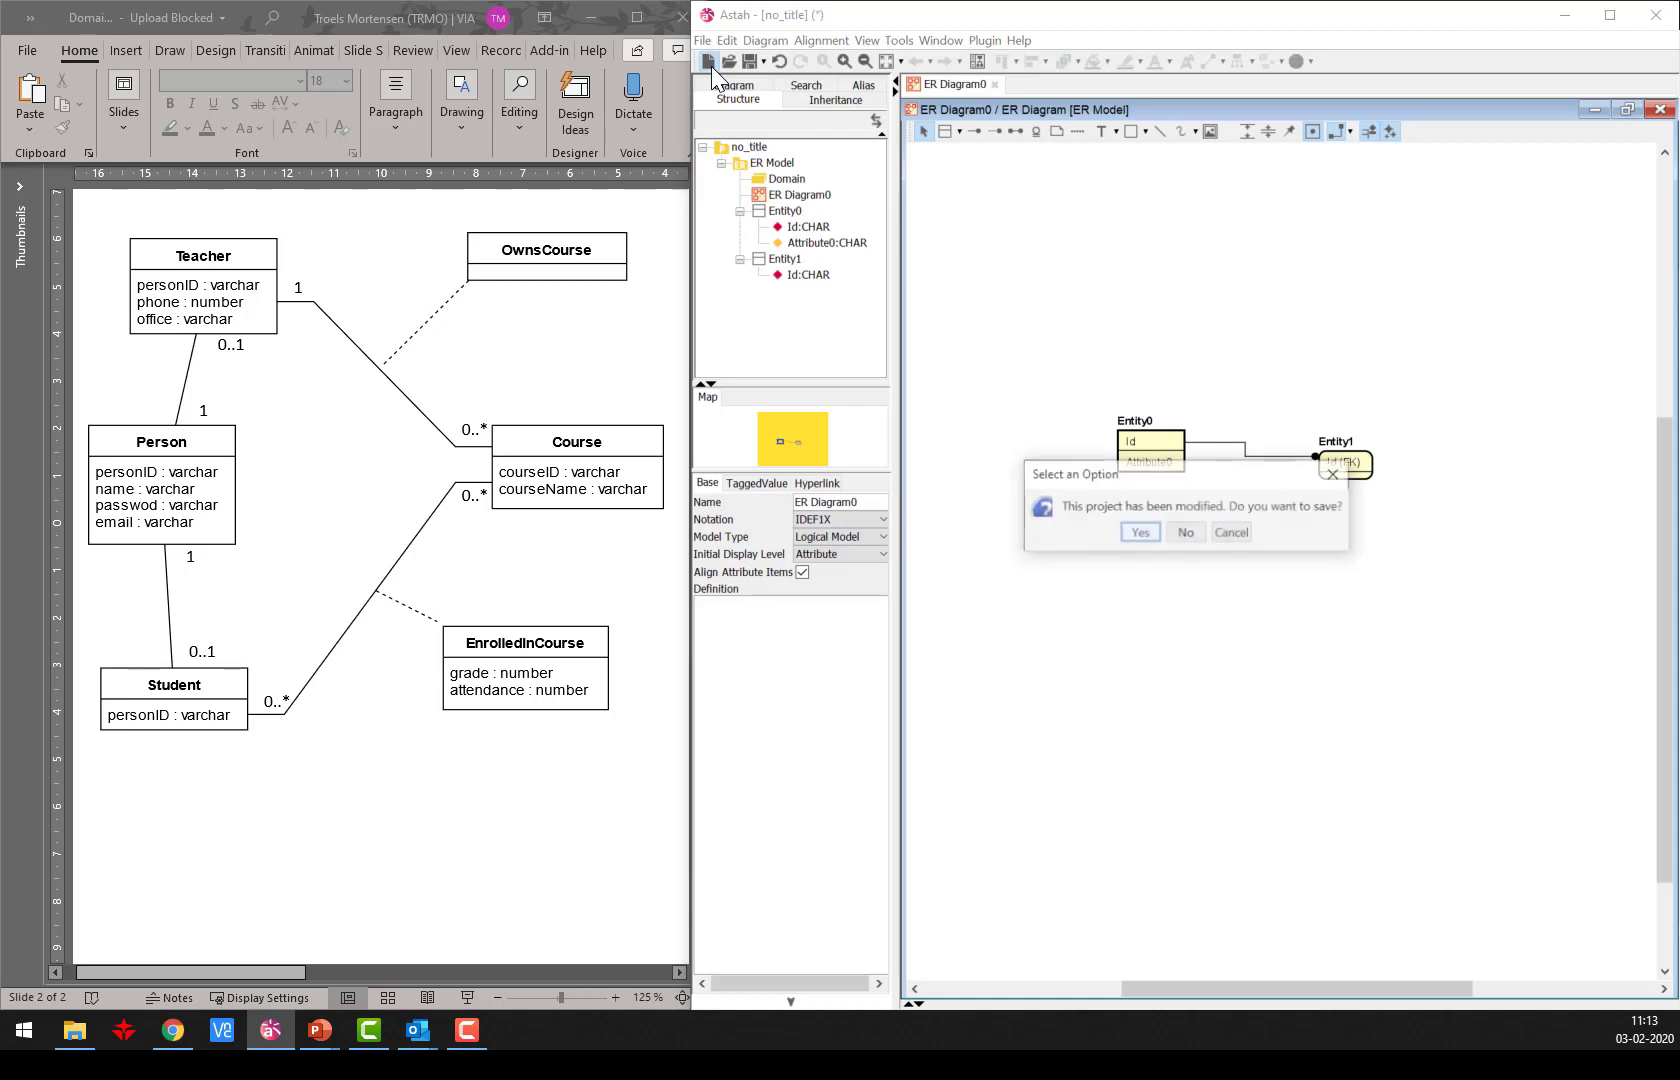
pyautogui.click(1144, 534)
pyautogui.click(1441, 623)
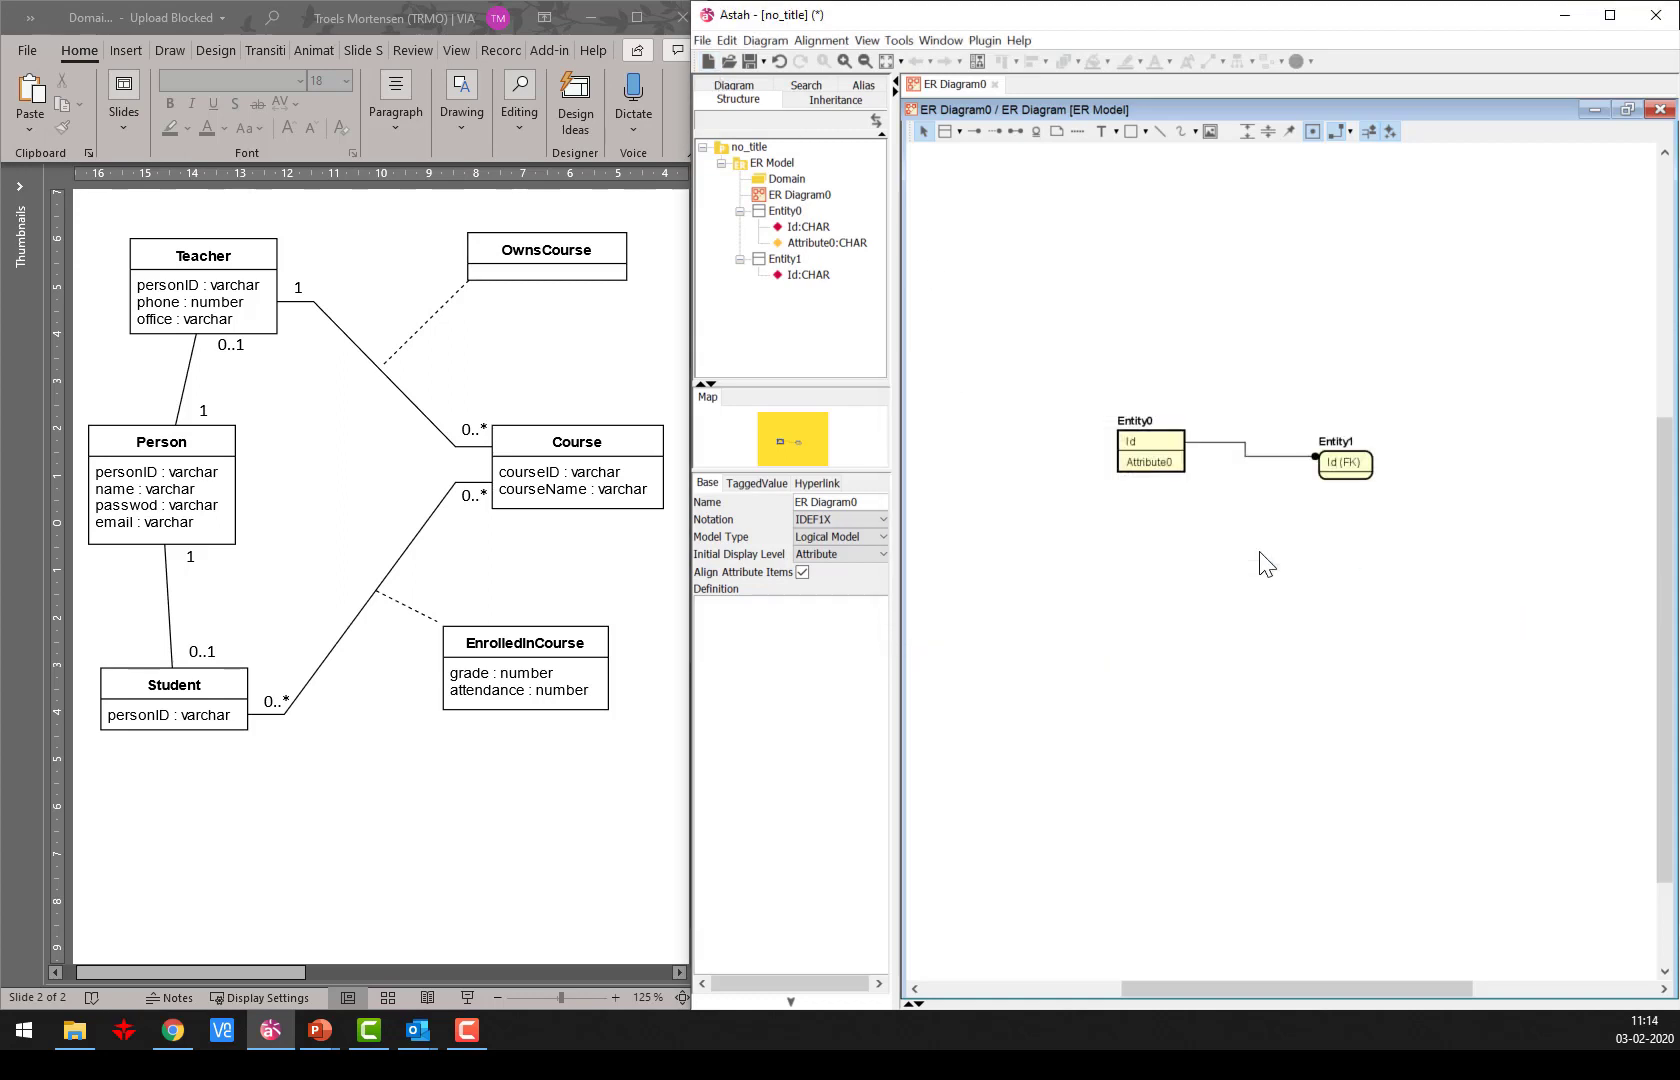
pyautogui.click(708, 61)
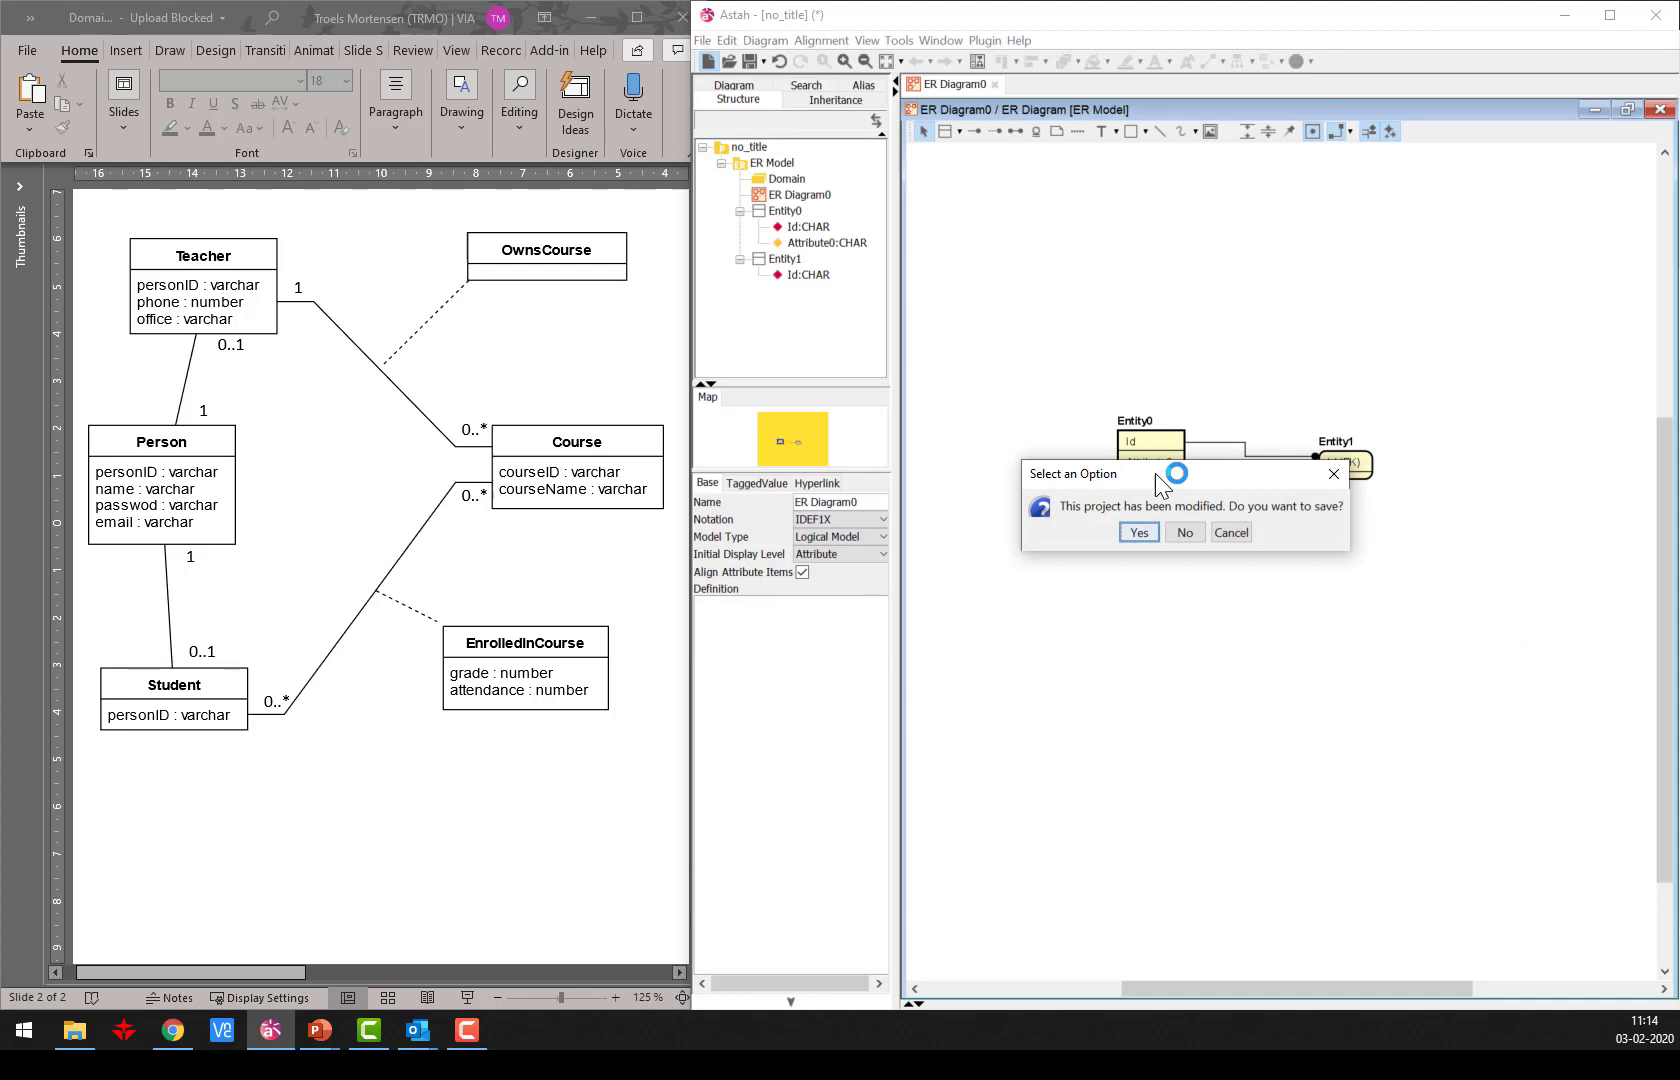
pyautogui.click(1183, 531)
# Create a class diagram in the no_title project.
pyautogui.click(751, 150)
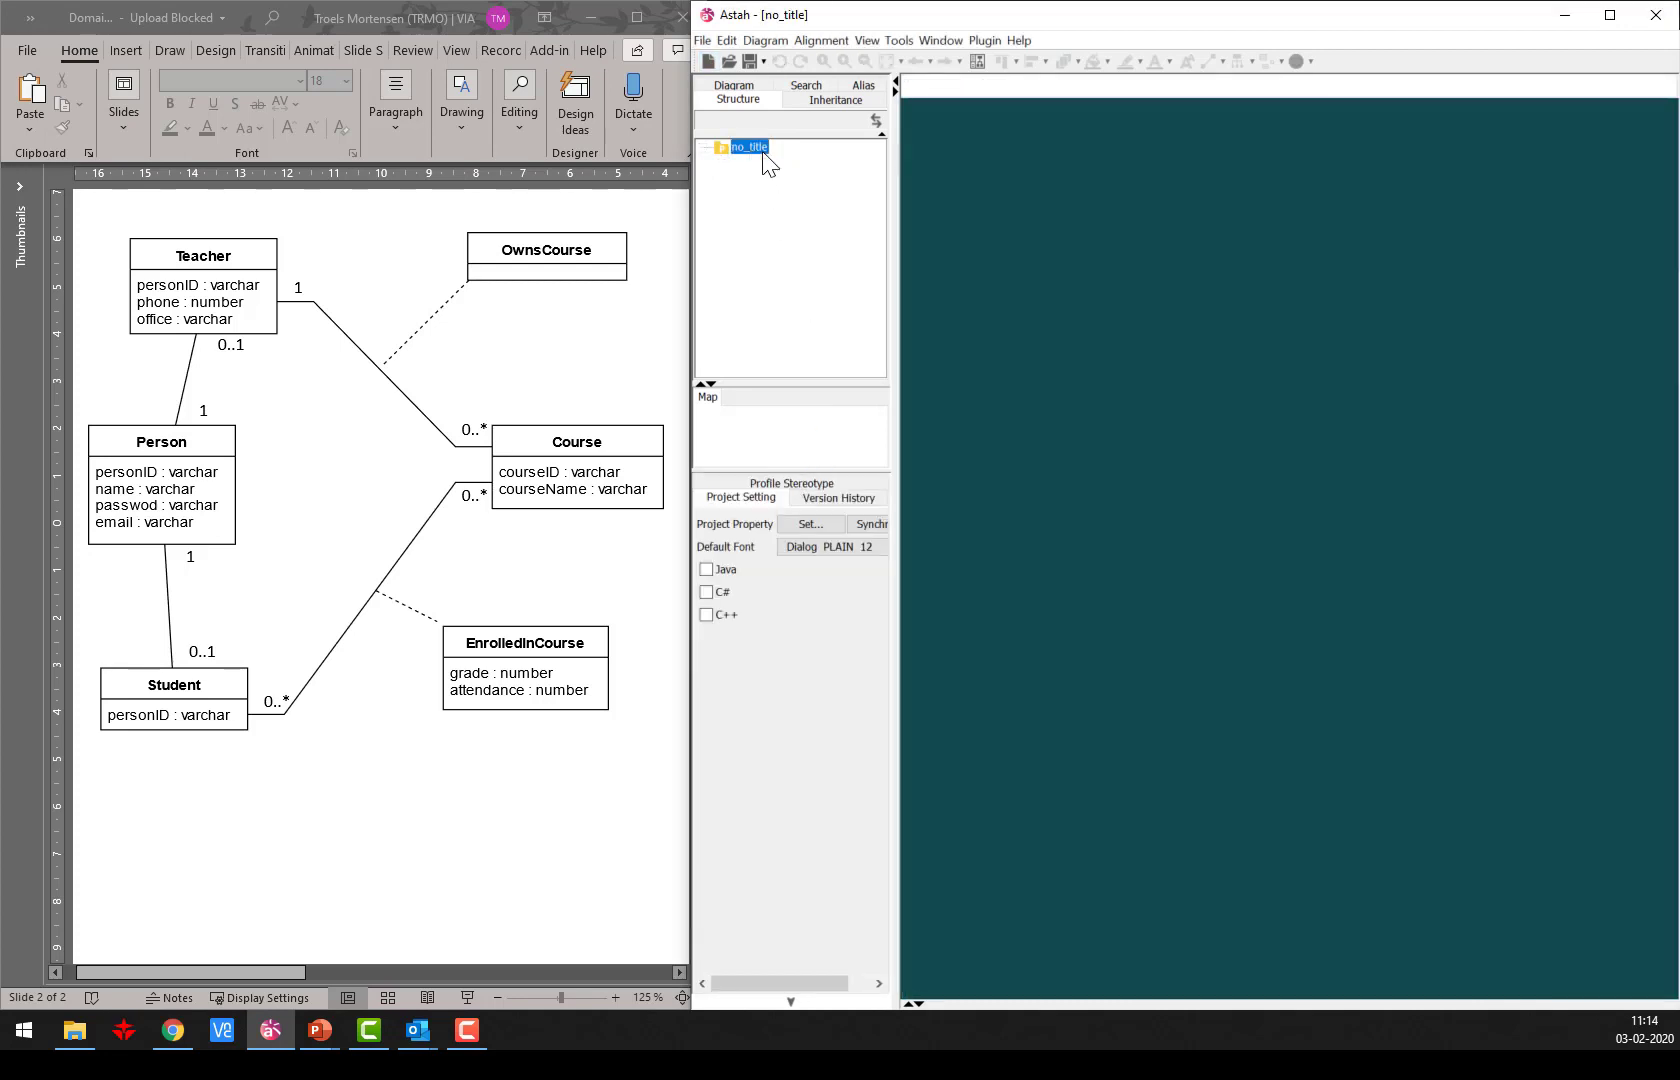
pyautogui.rightClick(764, 155)
pyautogui.moveTo(843, 162)
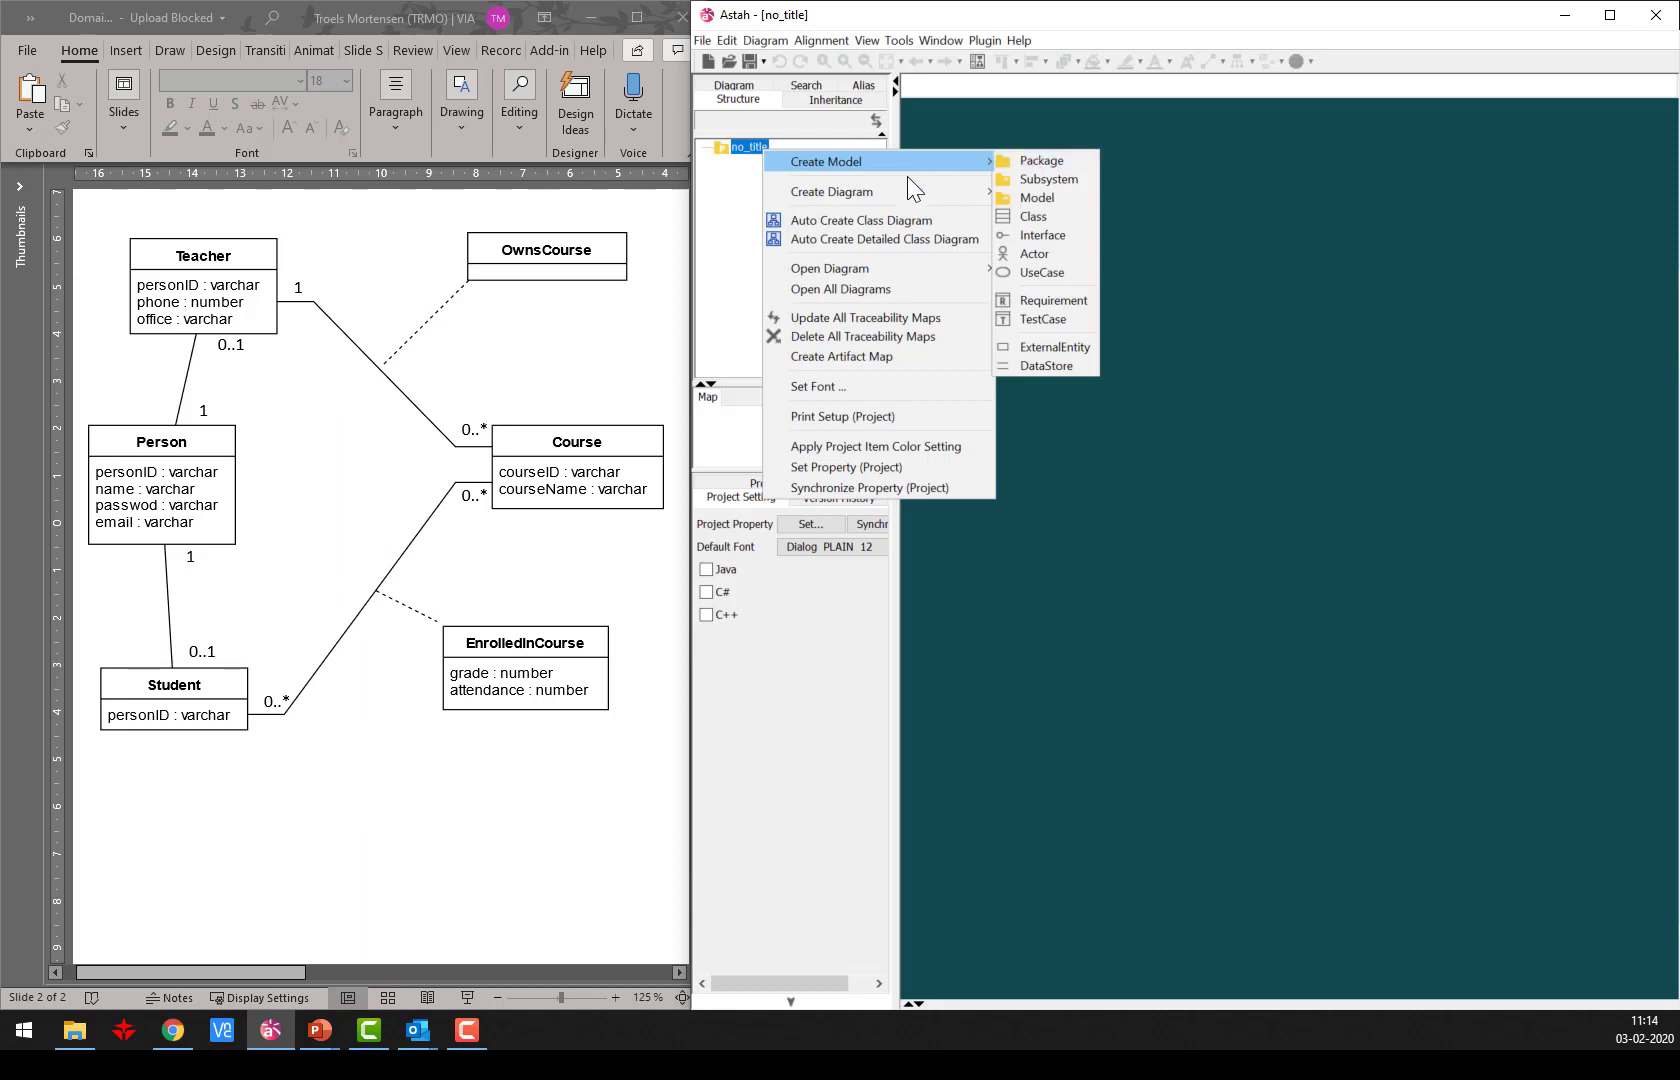
pyautogui.moveTo(903, 197)
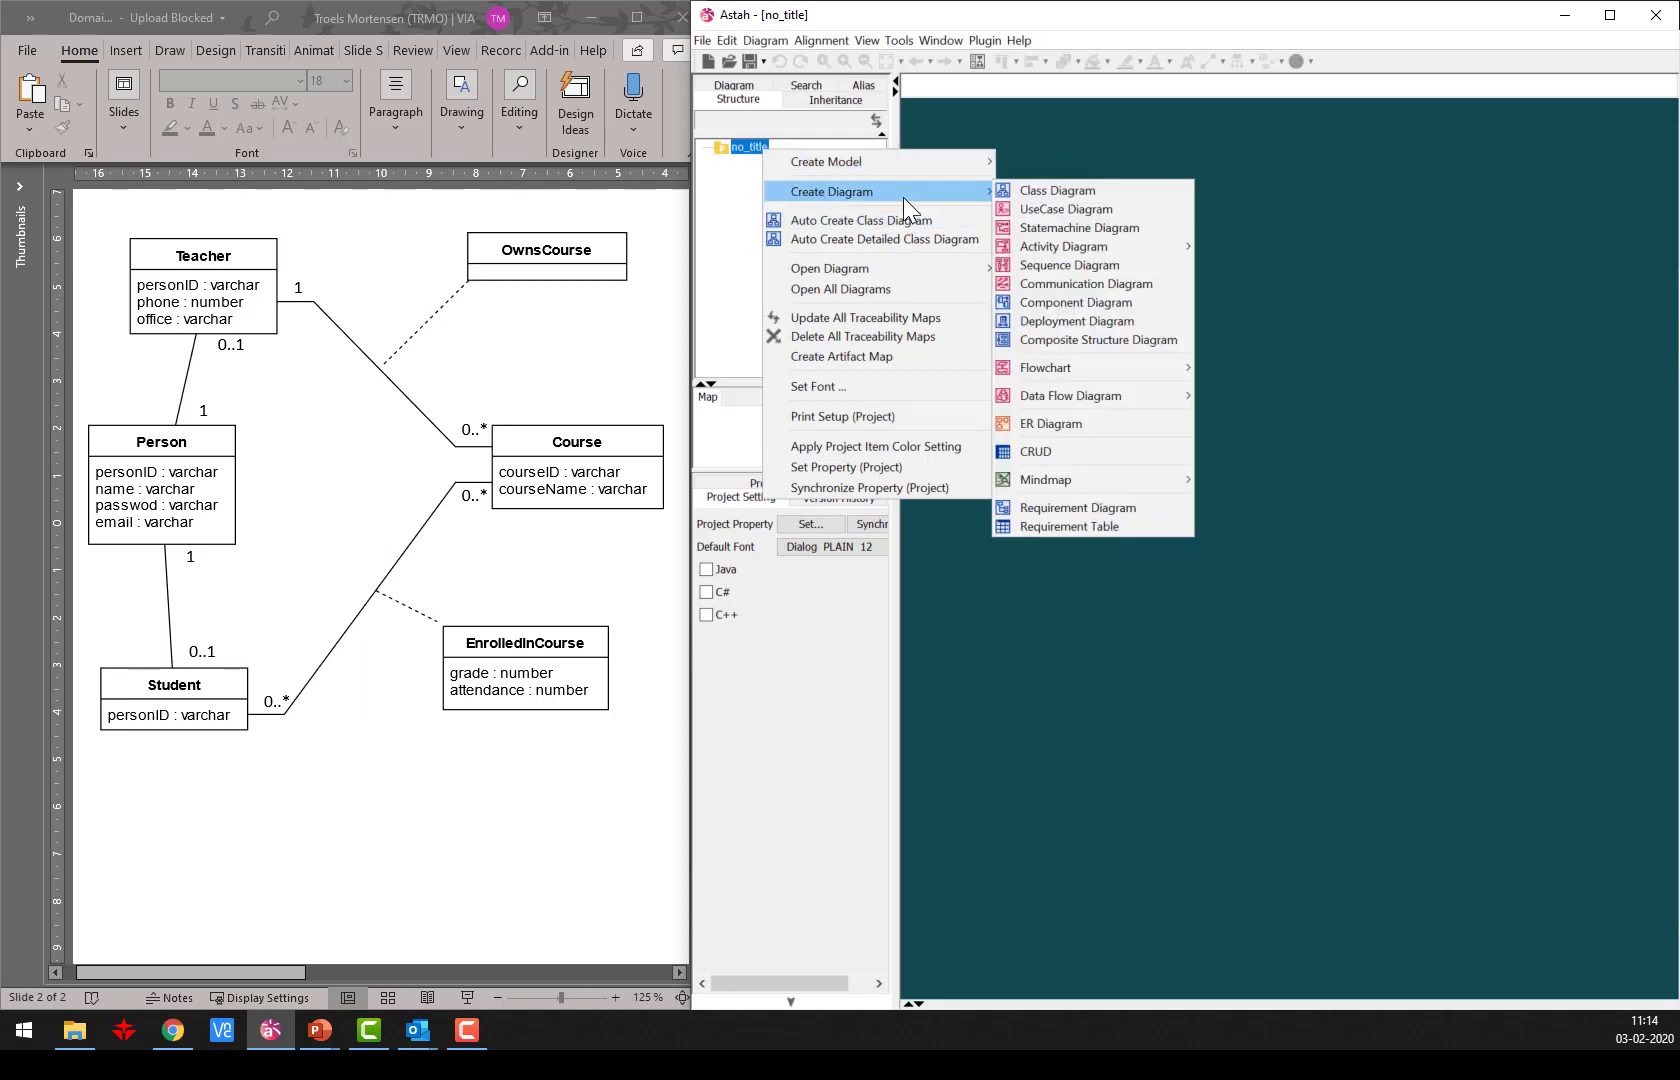
pyautogui.click(1102, 194)
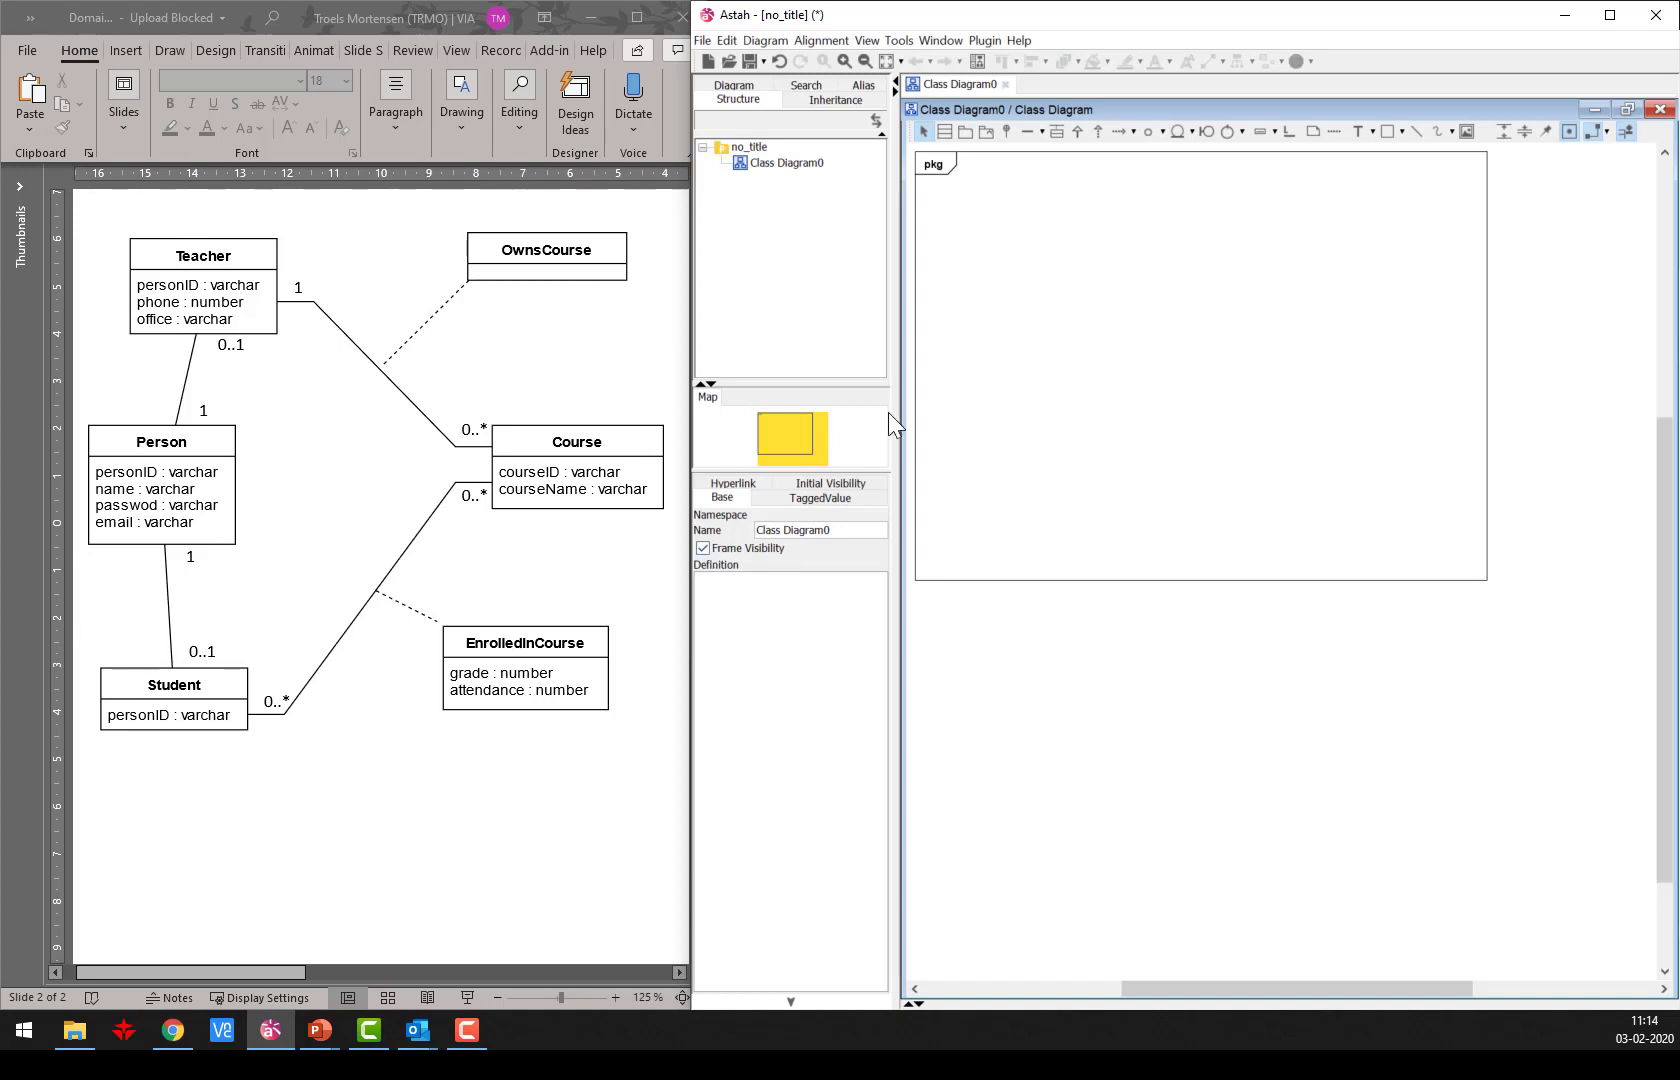
# Add a class named Teacher inside the package frame and a class named Person below it.
pyautogui.click(945, 132)
pyautogui.click(1061, 272)
pyautogui.write('Teacher')
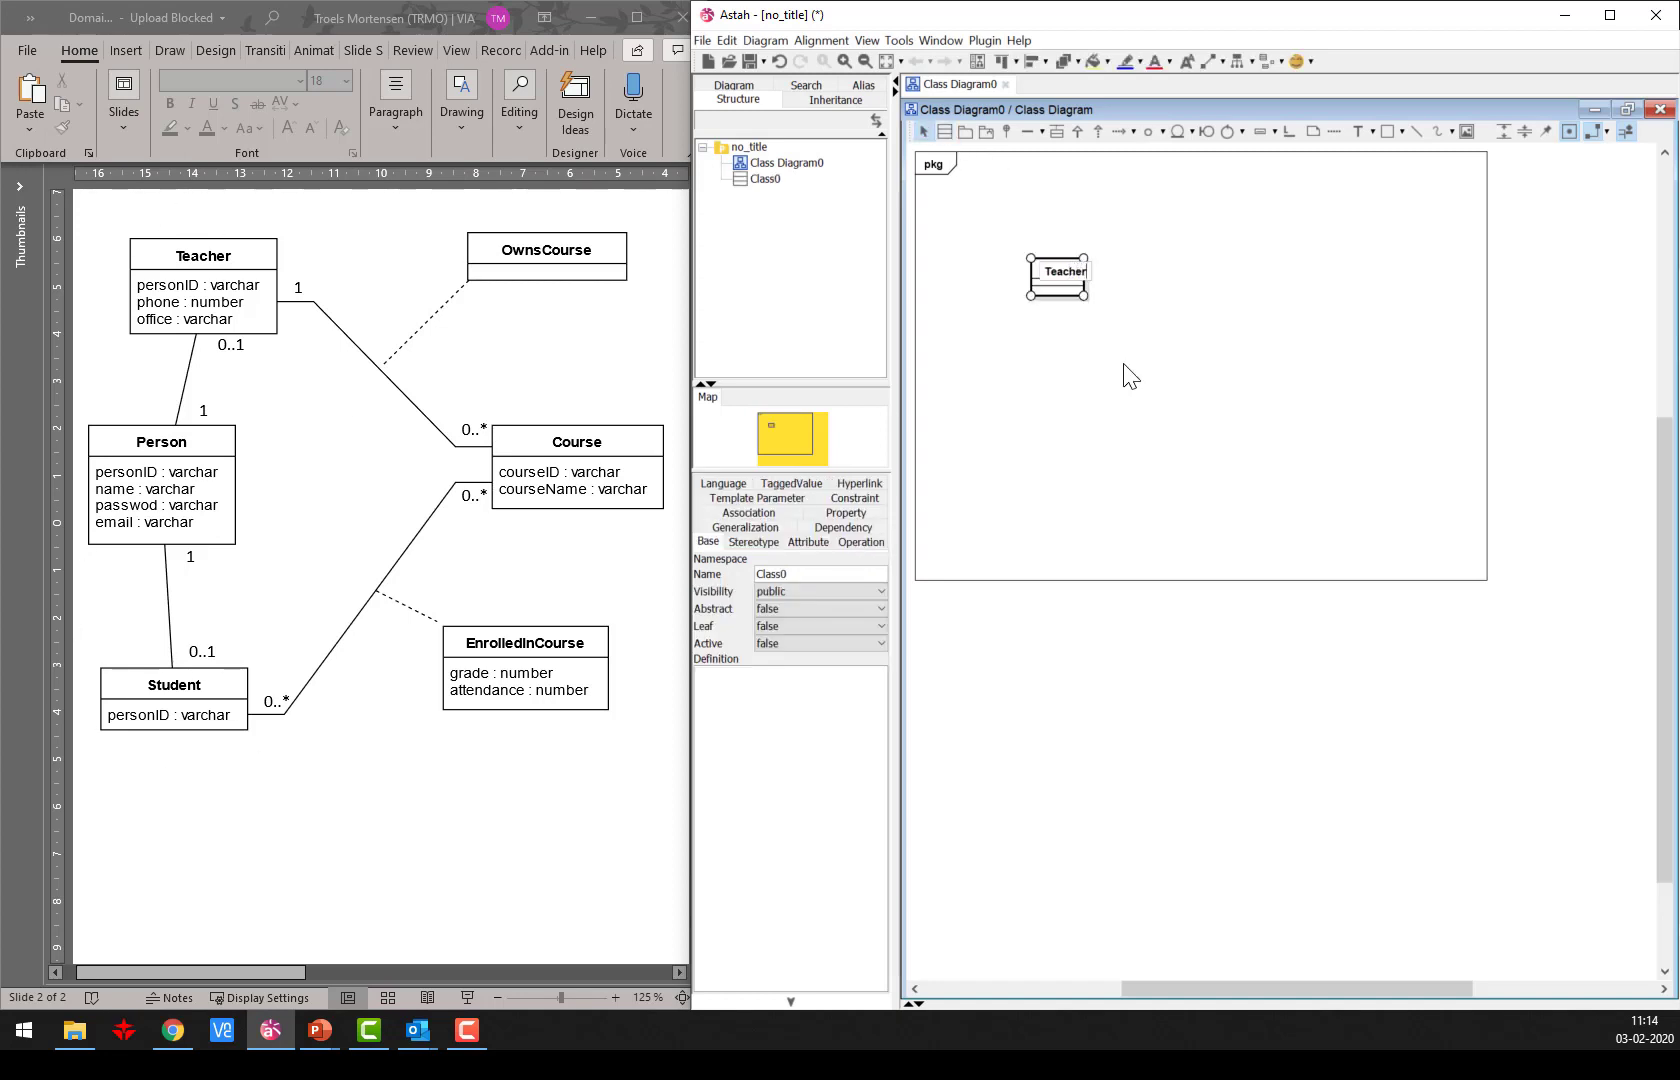
pyautogui.press('Return')
pyautogui.click(1136, 326)
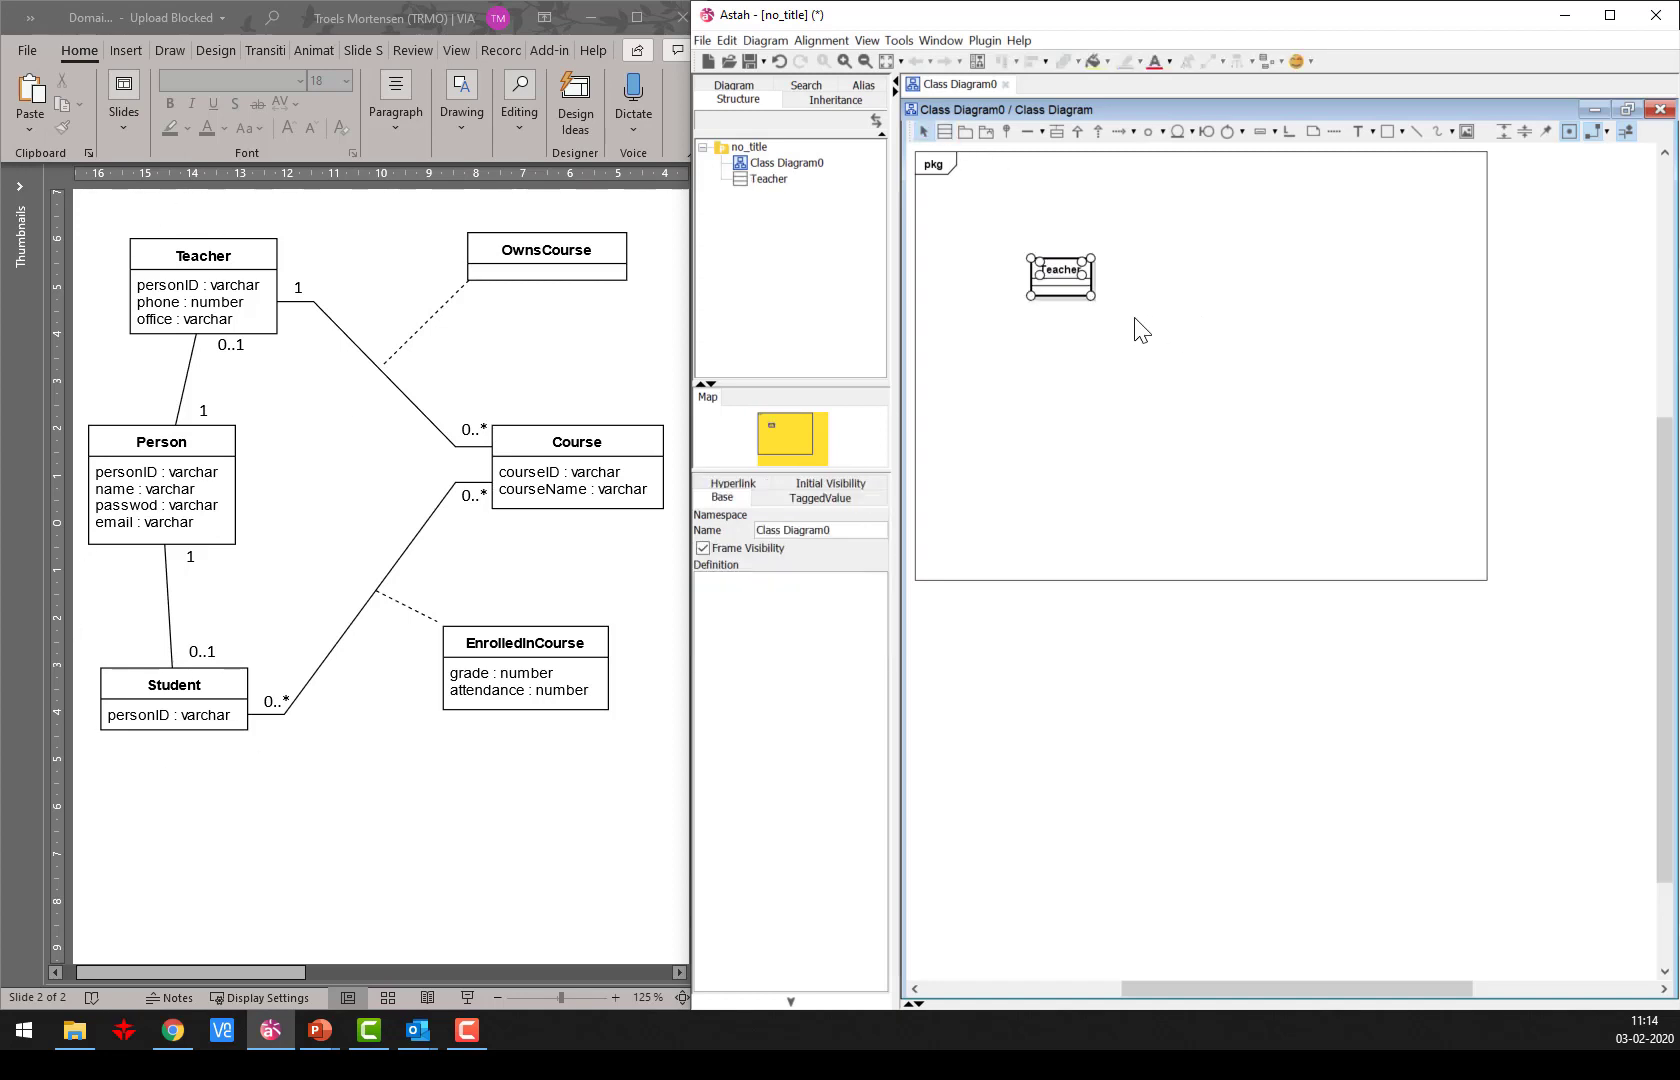
pyautogui.click(945, 132)
pyautogui.click(1029, 399)
pyautogui.write('Person')
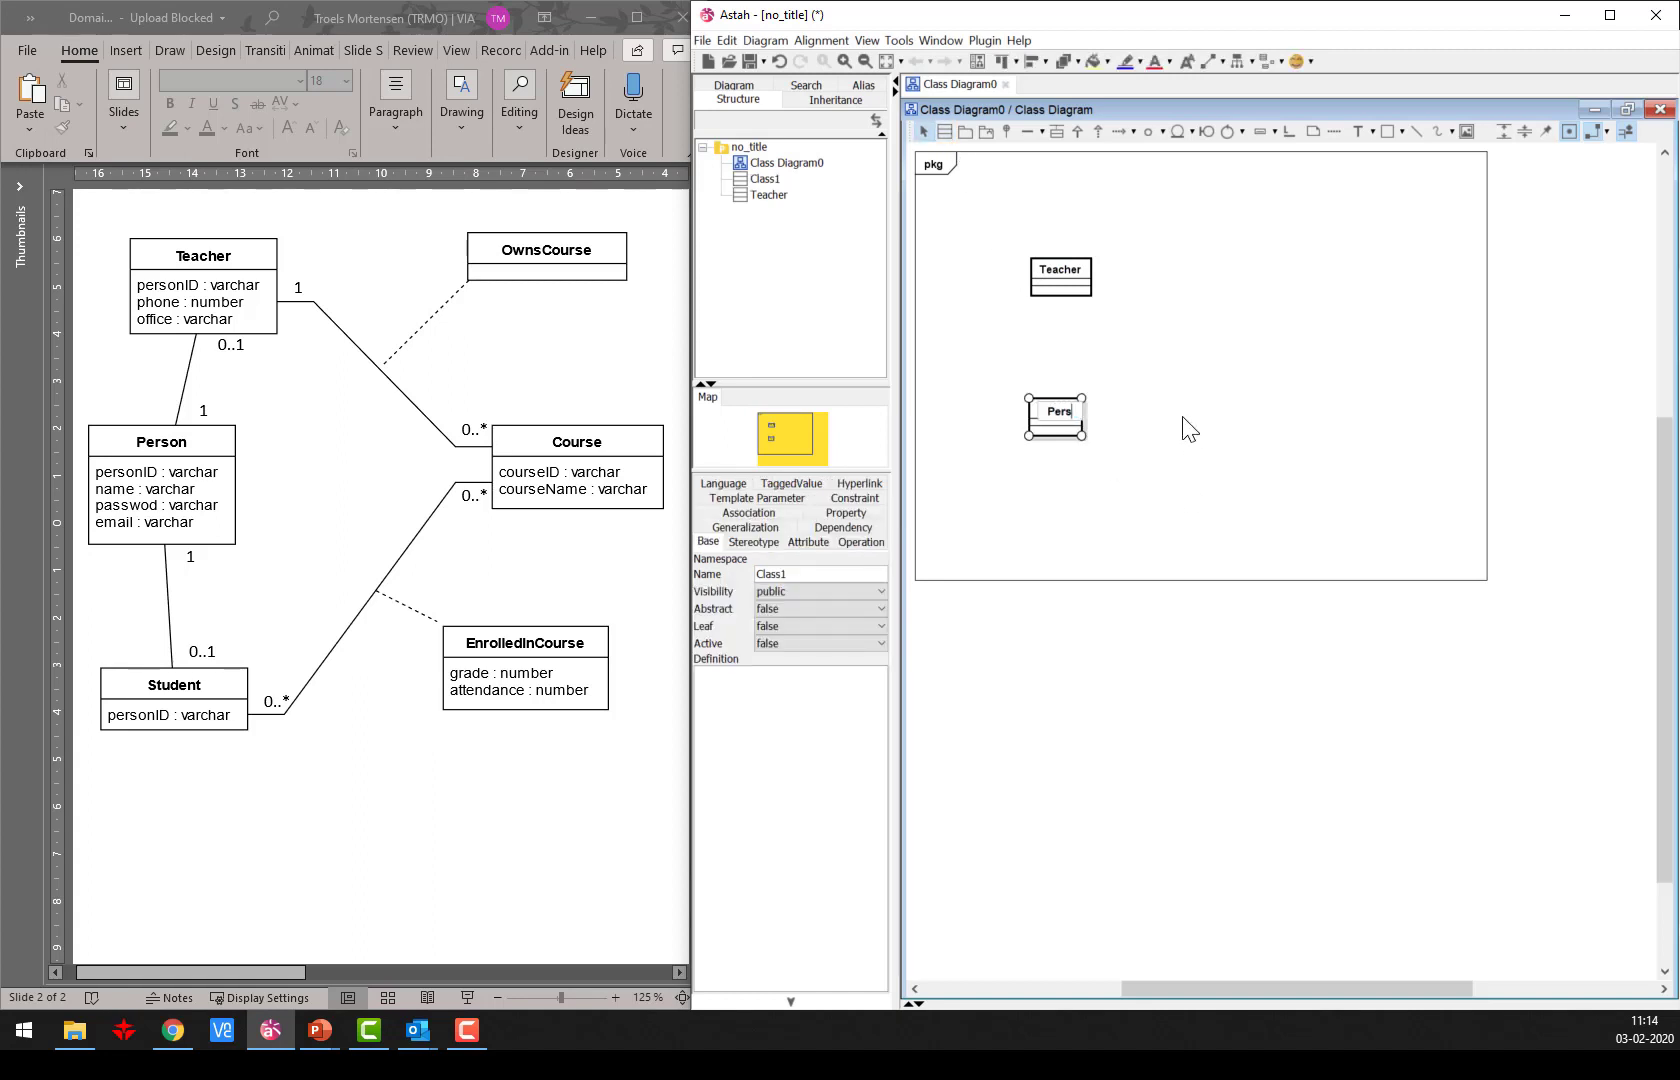
pyautogui.press('Return')
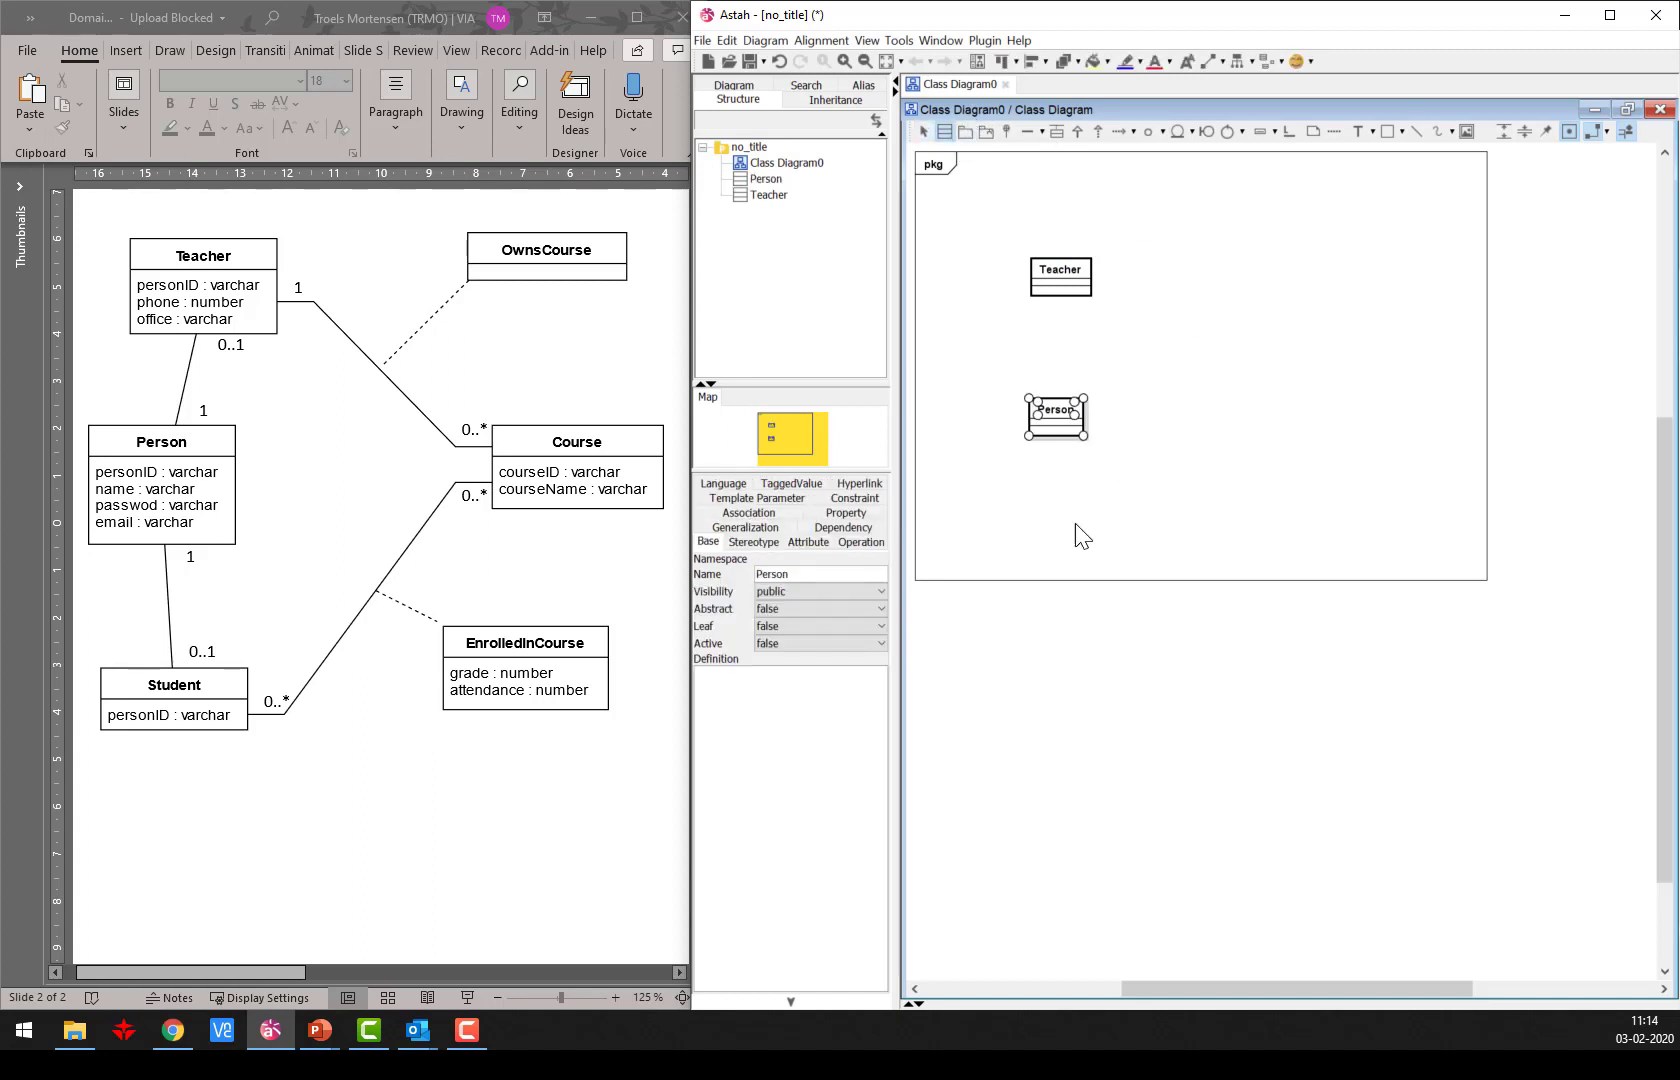
# Add a class named Student below Person and a class named Course to the right of Person.
pyautogui.click(1076, 520)
pyautogui.write('St')
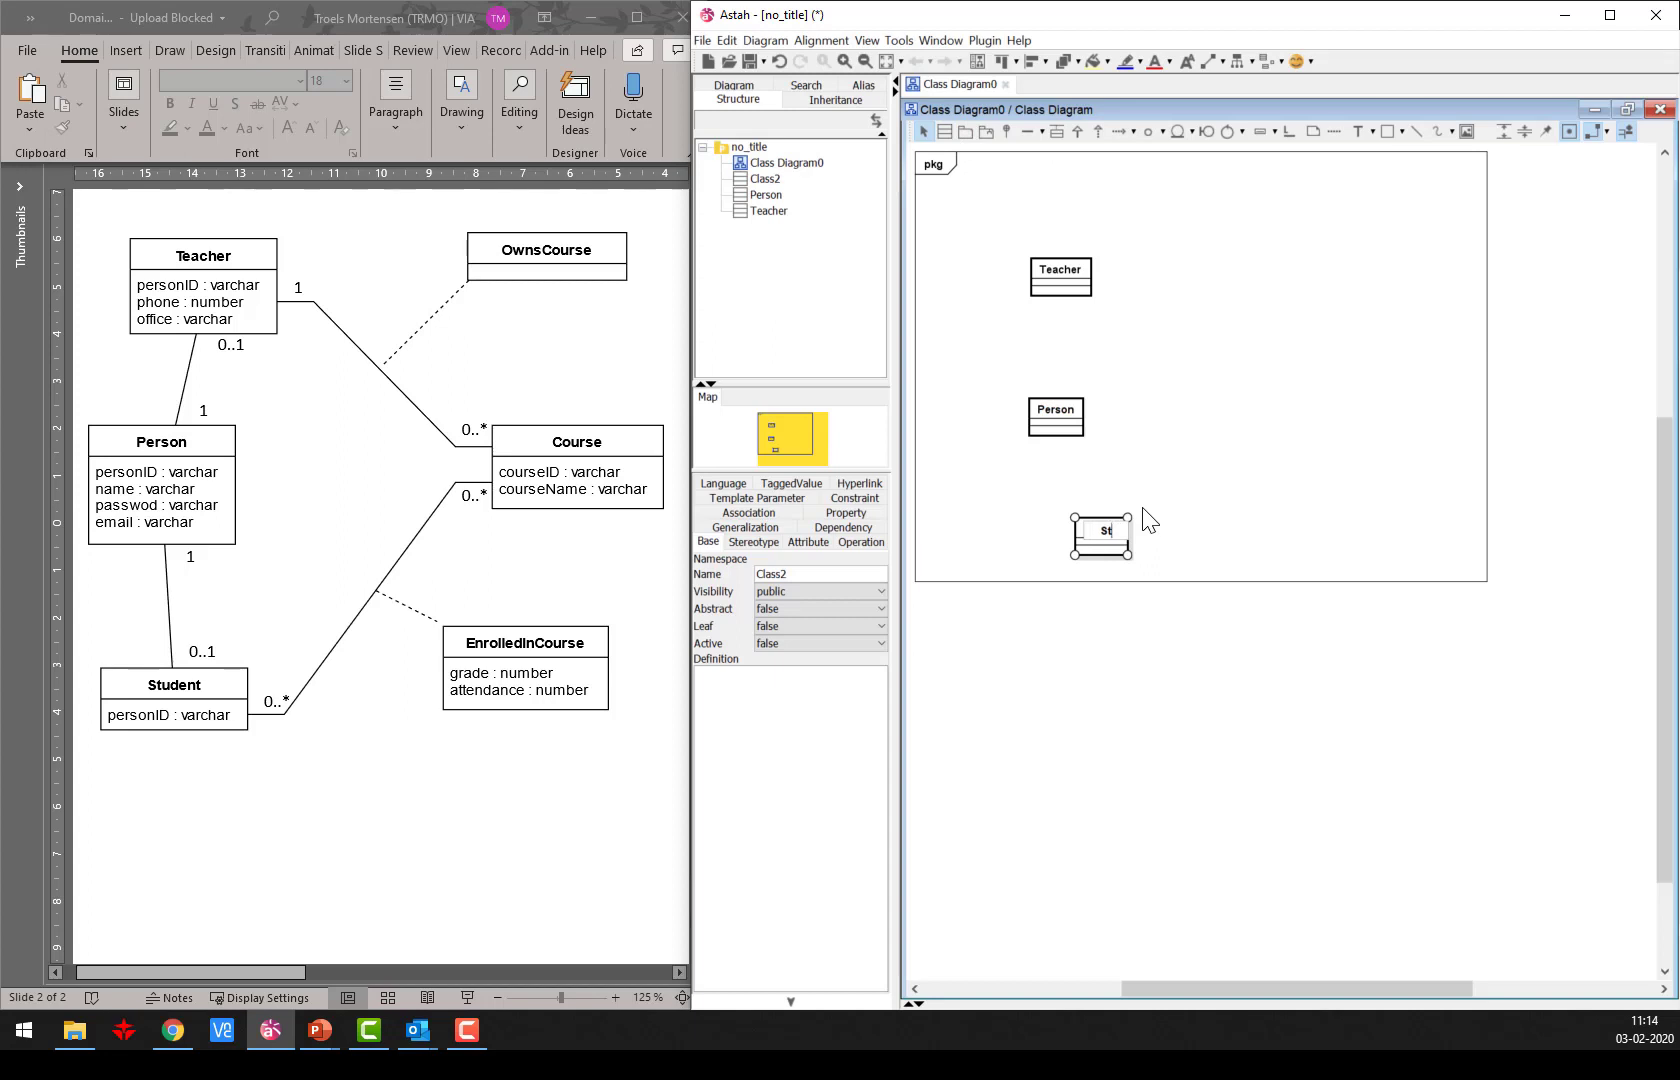
pyautogui.write('iuudent')
pyautogui.press('Return')
pyautogui.click(1272, 378)
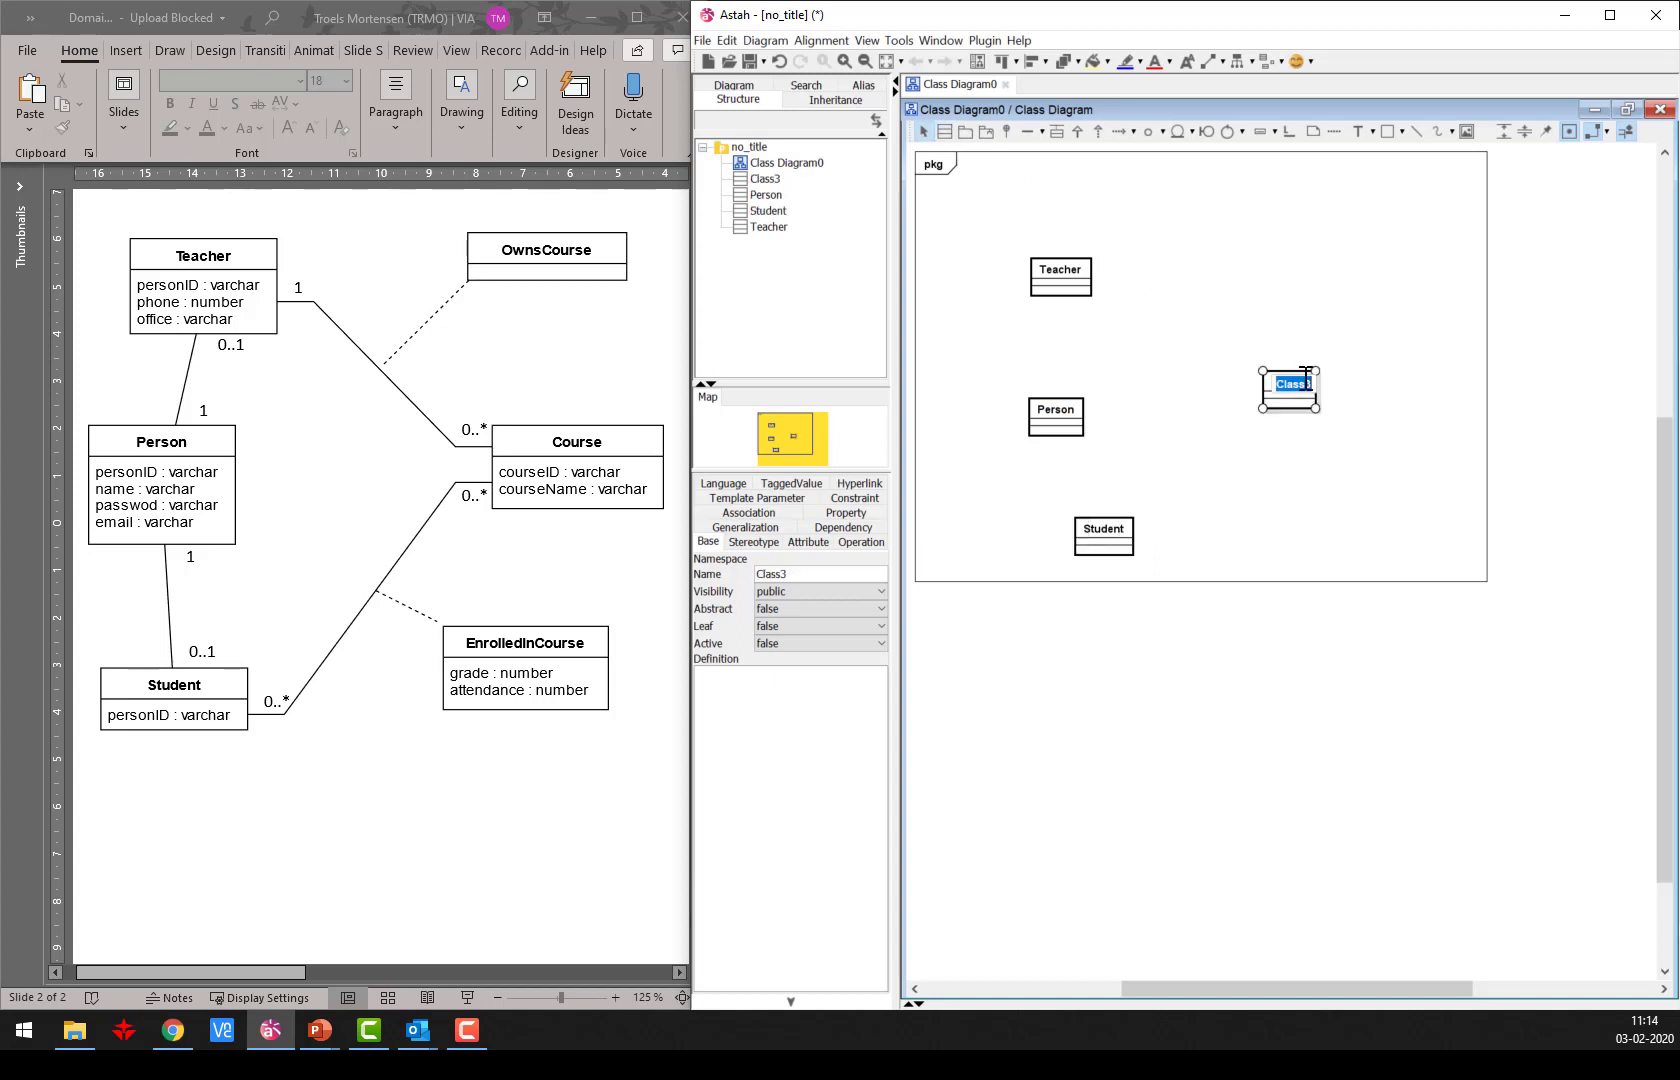
pyautogui.write('Course')
pyautogui.press('Return')
pyautogui.click(1225, 364)
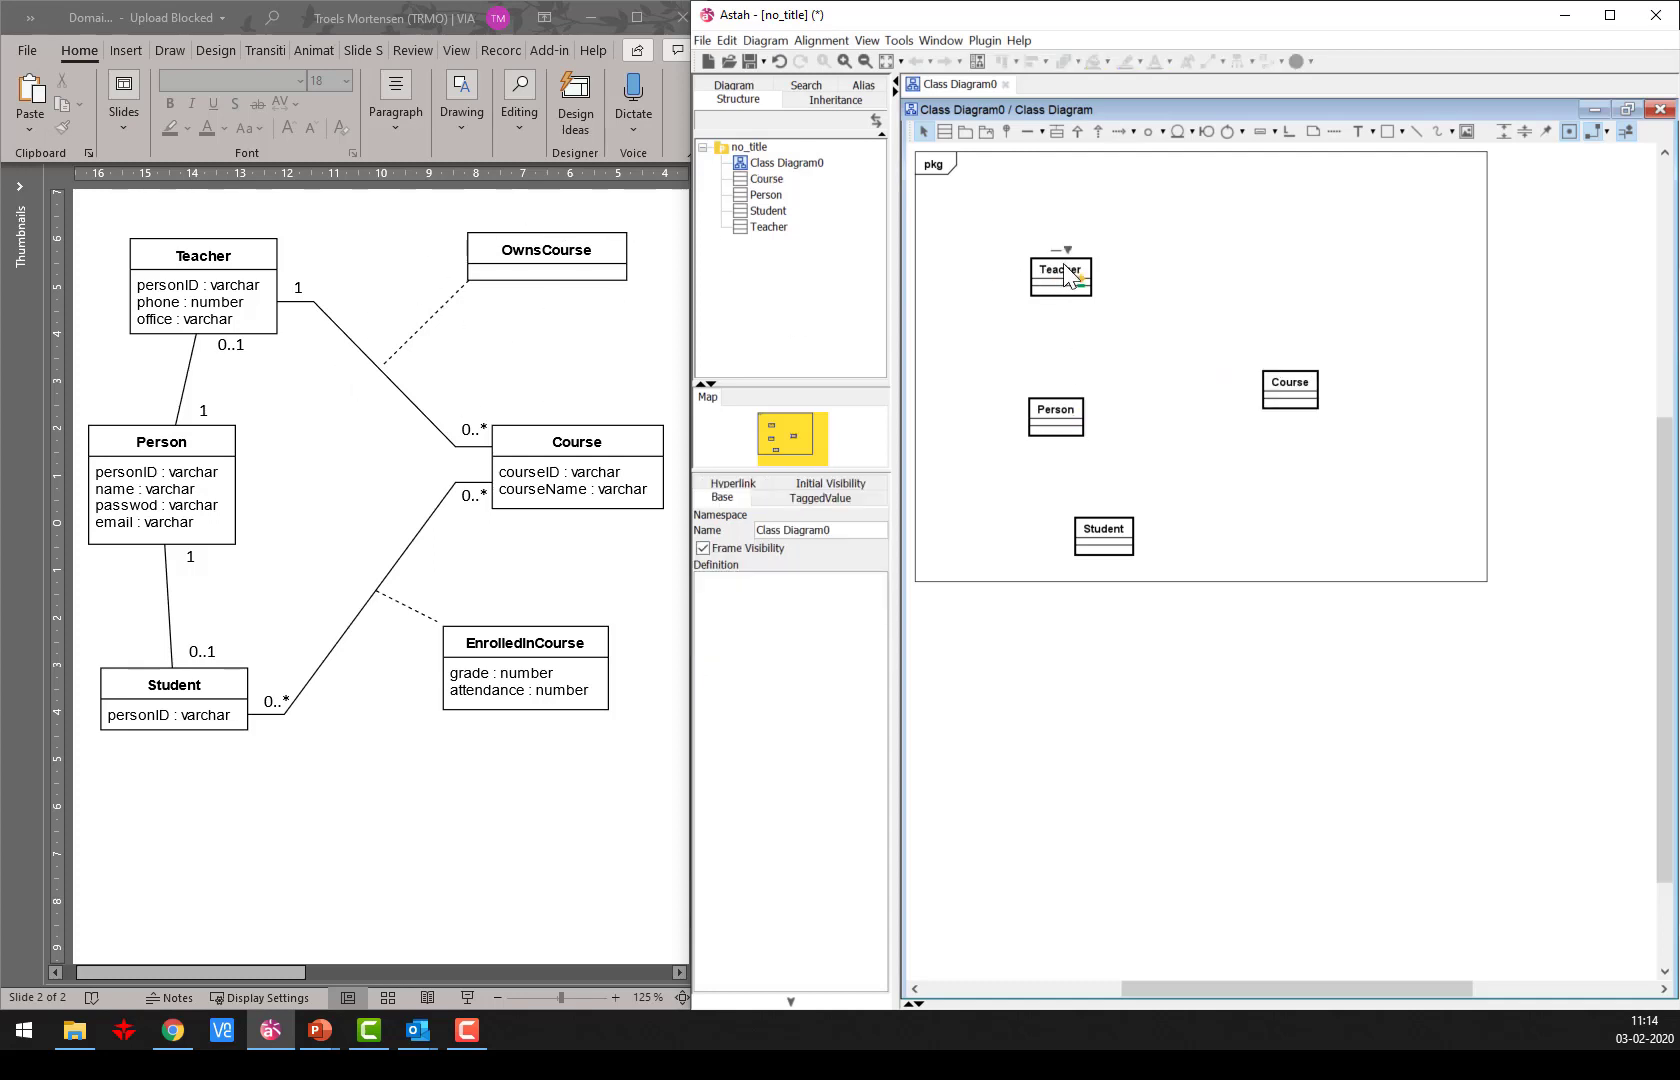
# Add one attribute and one operation with their default names to the Teacher class.
pyautogui.click(1087, 285)
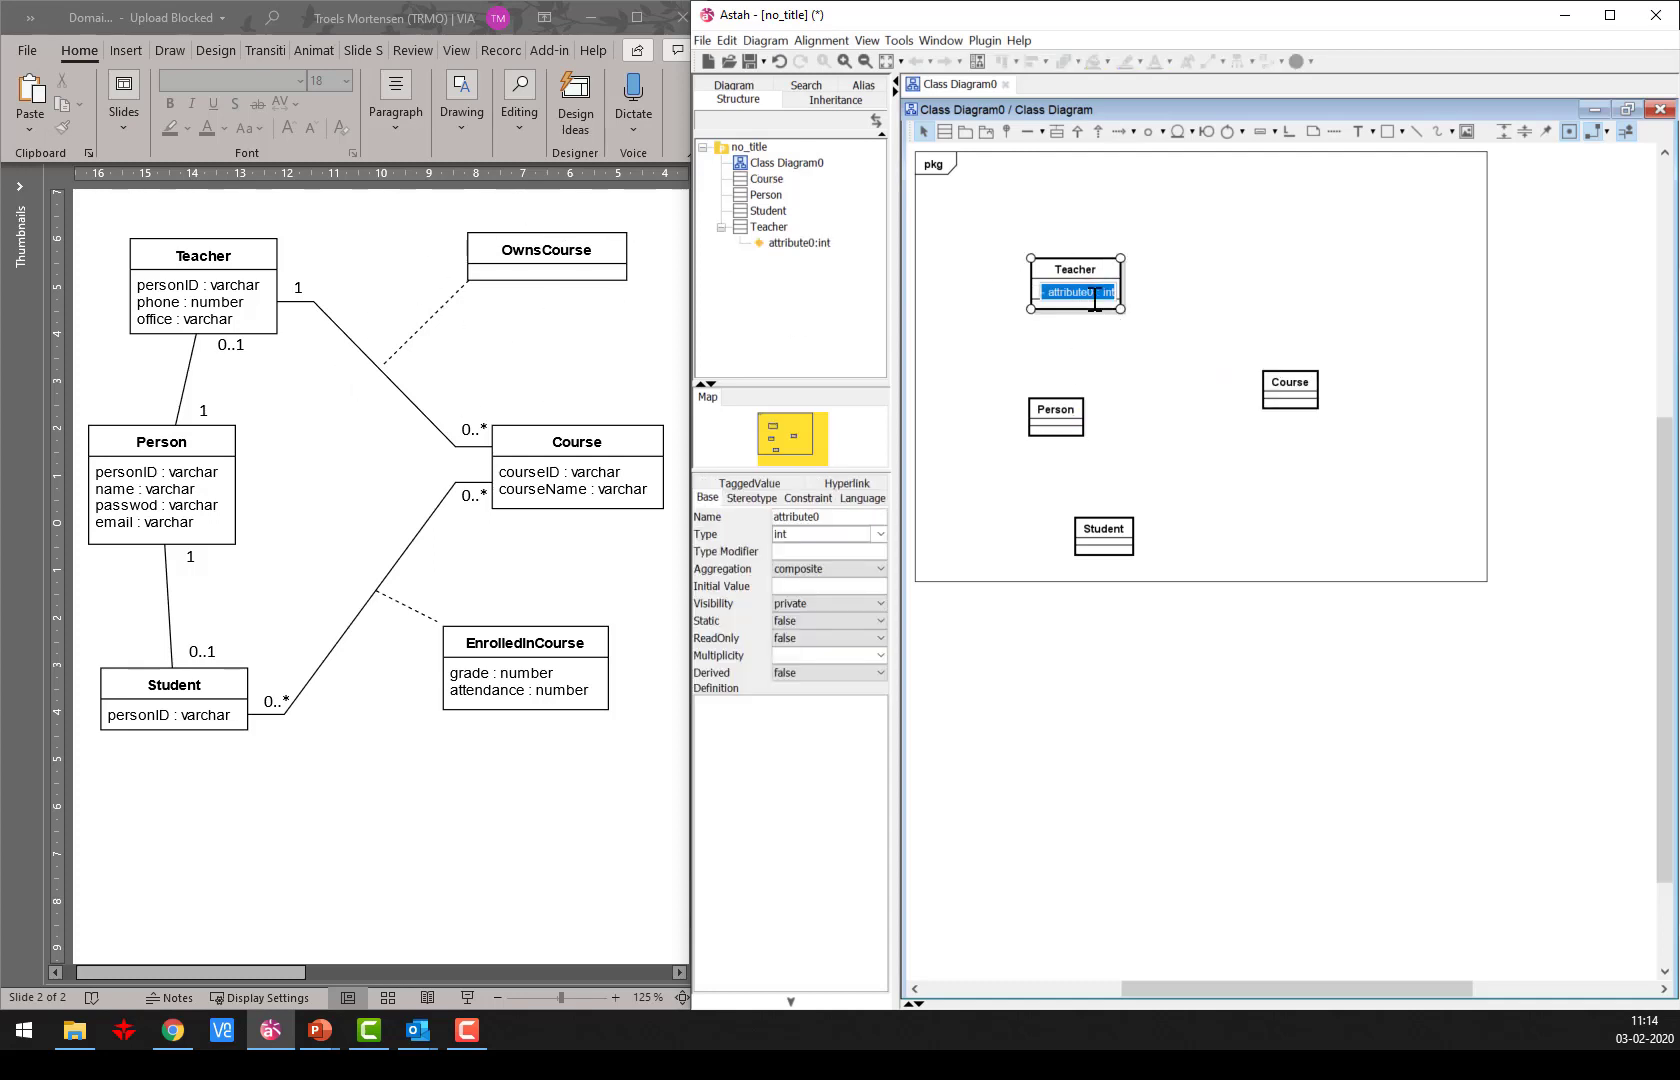
pyautogui.click(1108, 315)
pyautogui.click(1110, 300)
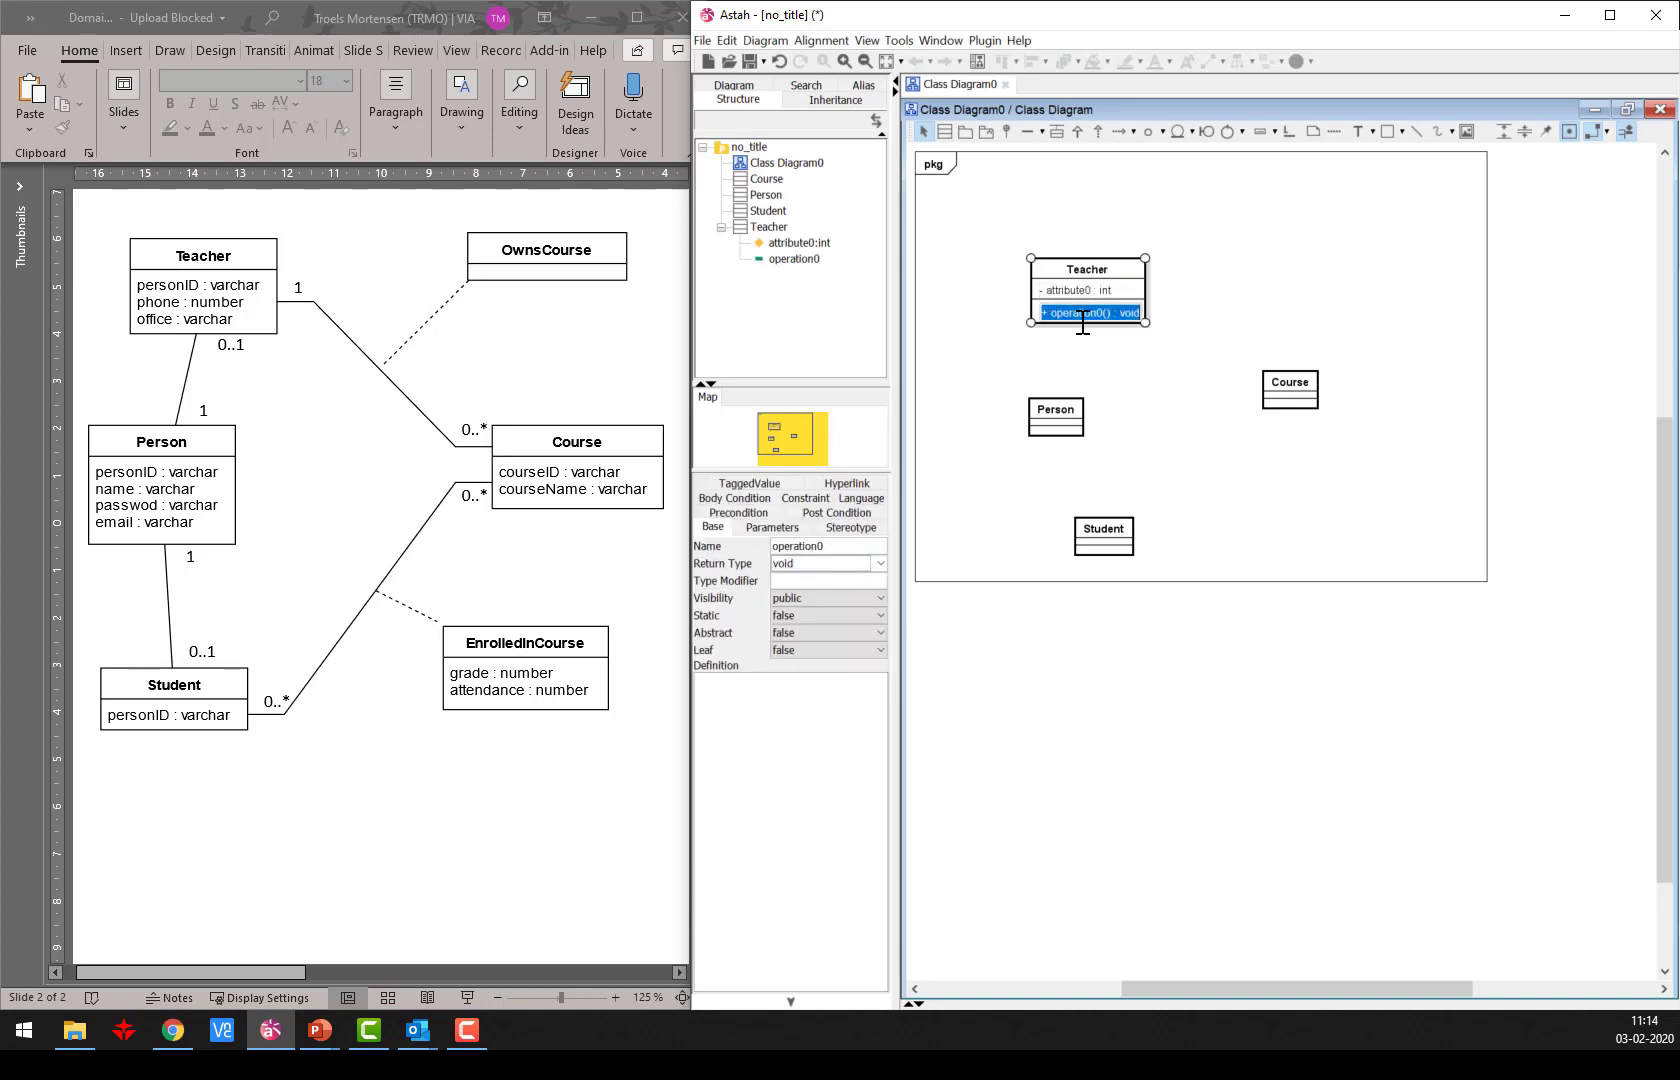
pyautogui.click(1116, 358)
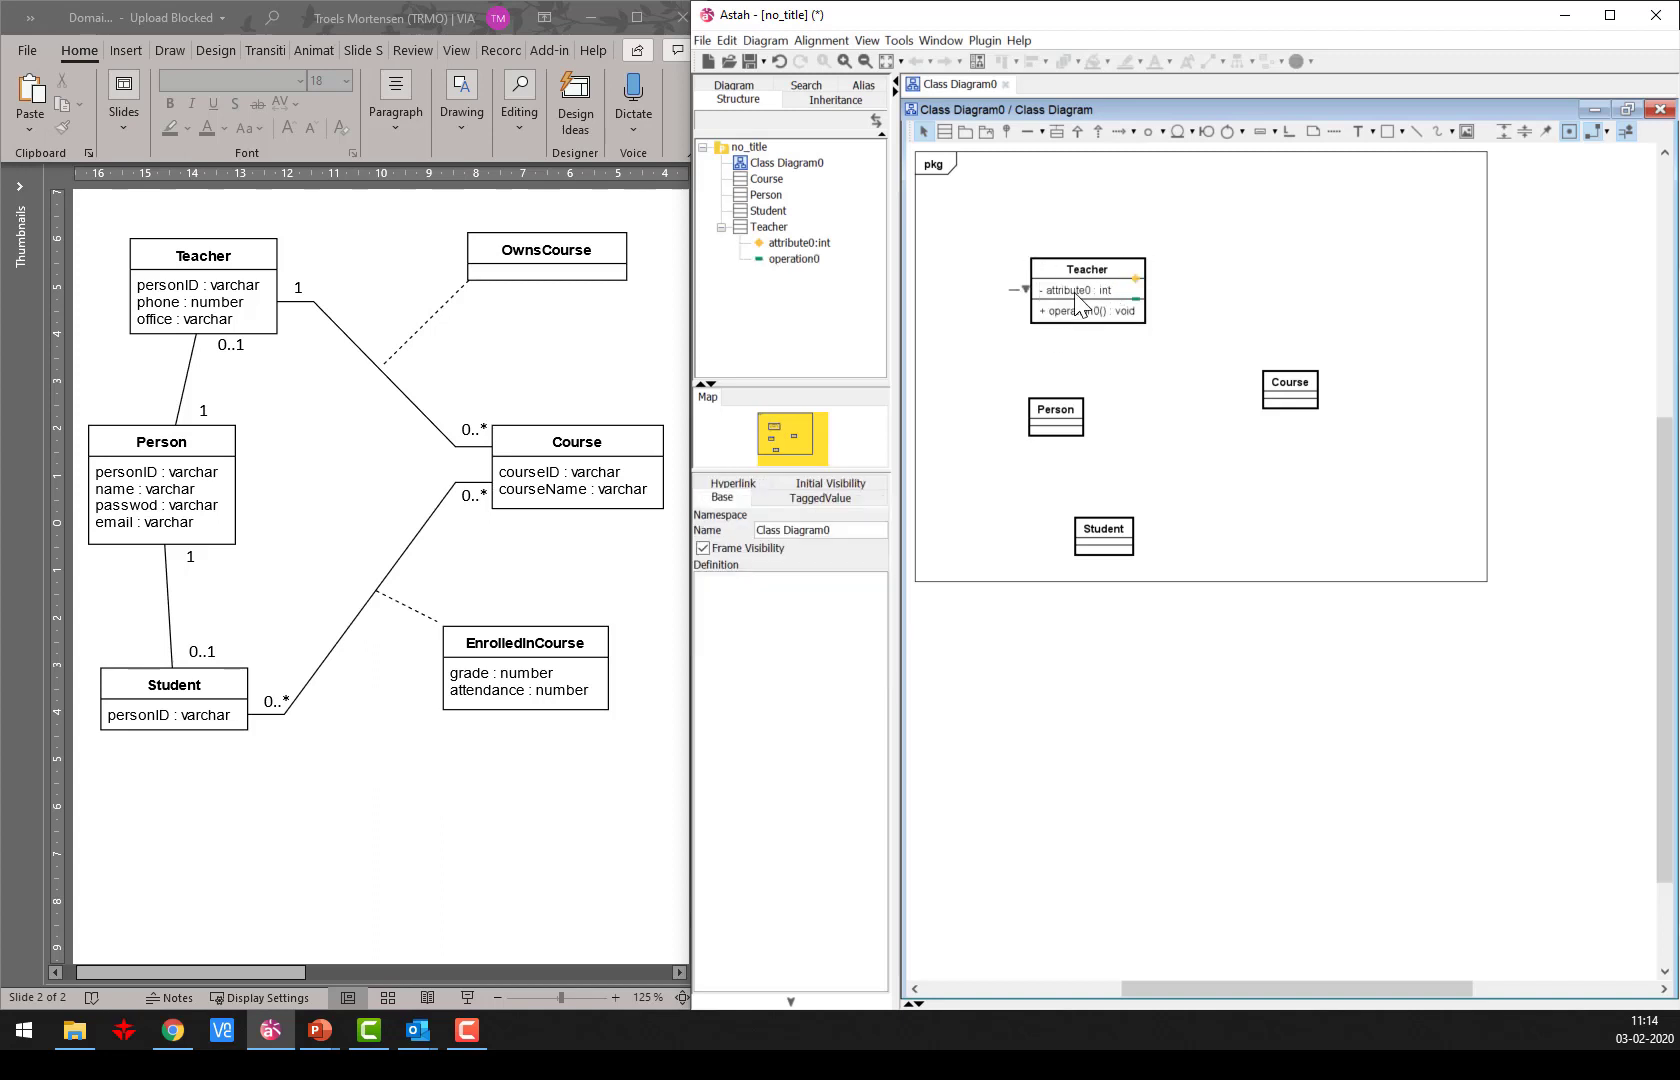
# Change the Teacher class's attribute to "personId : varchar", creating varchar as a new type.
pyautogui.doubleClick(1075, 291)
pyautogui.write('personId')
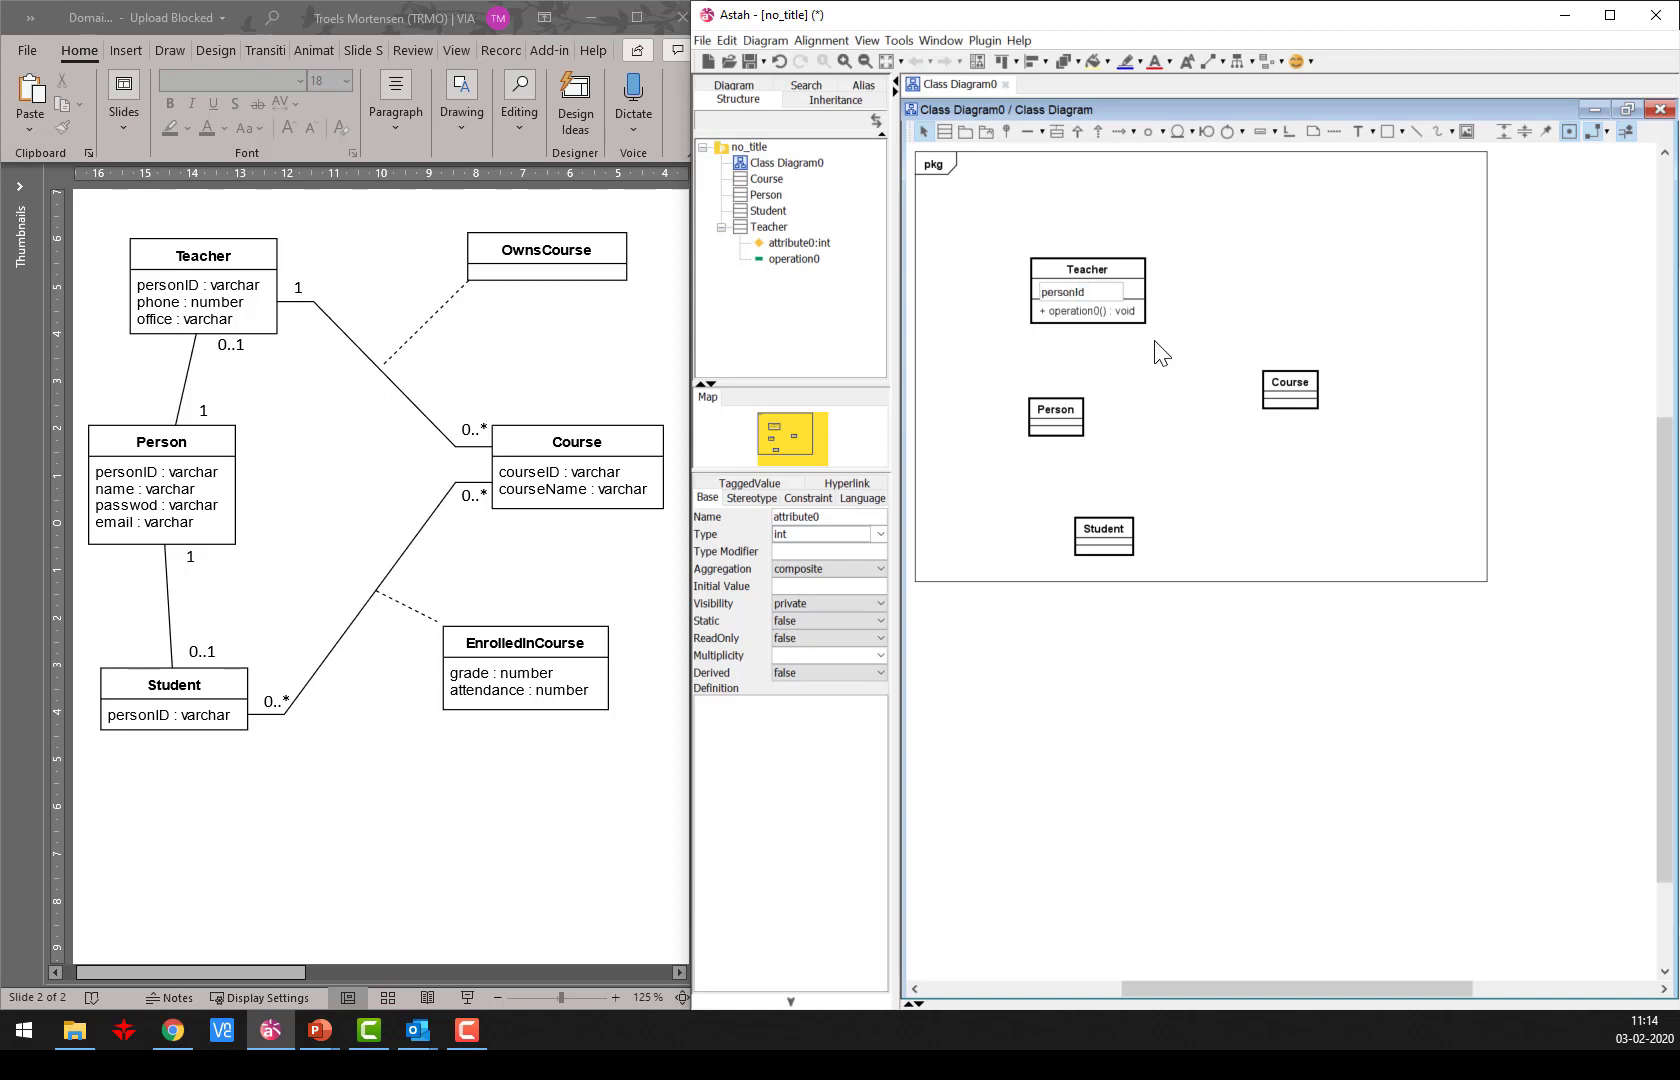
pyautogui.write(' : varcha')
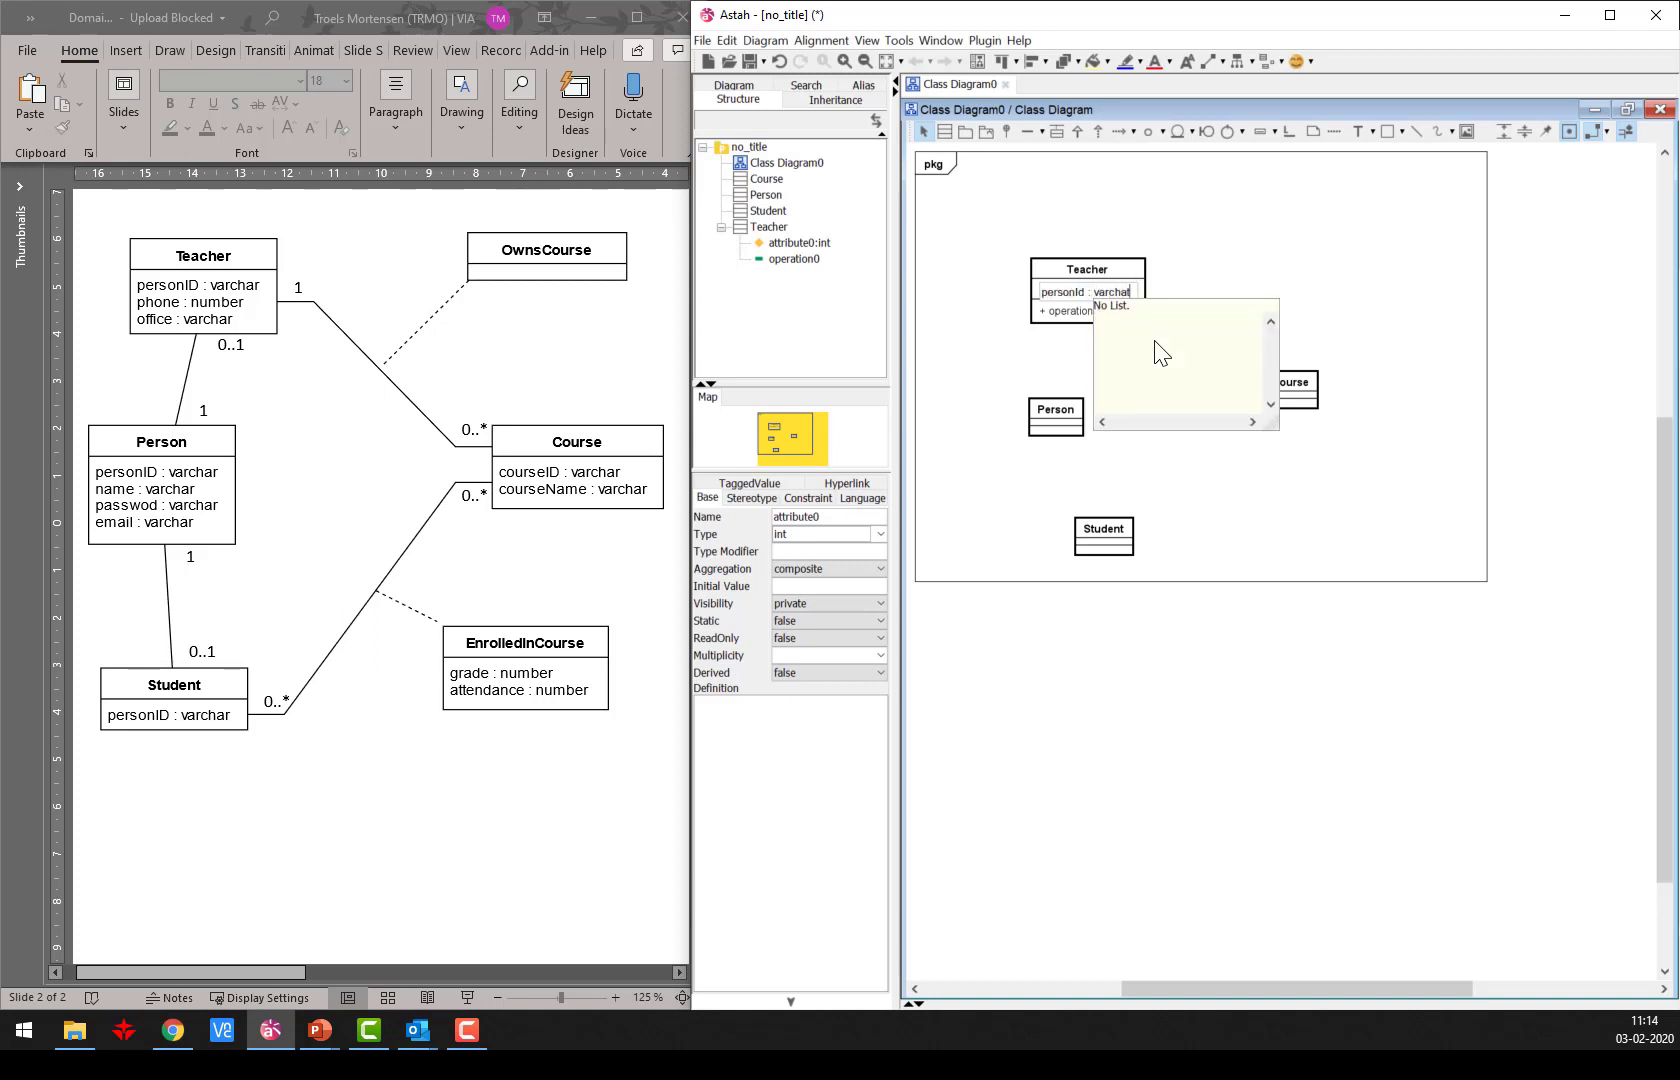
pyautogui.write('r')
pyautogui.press('Return')
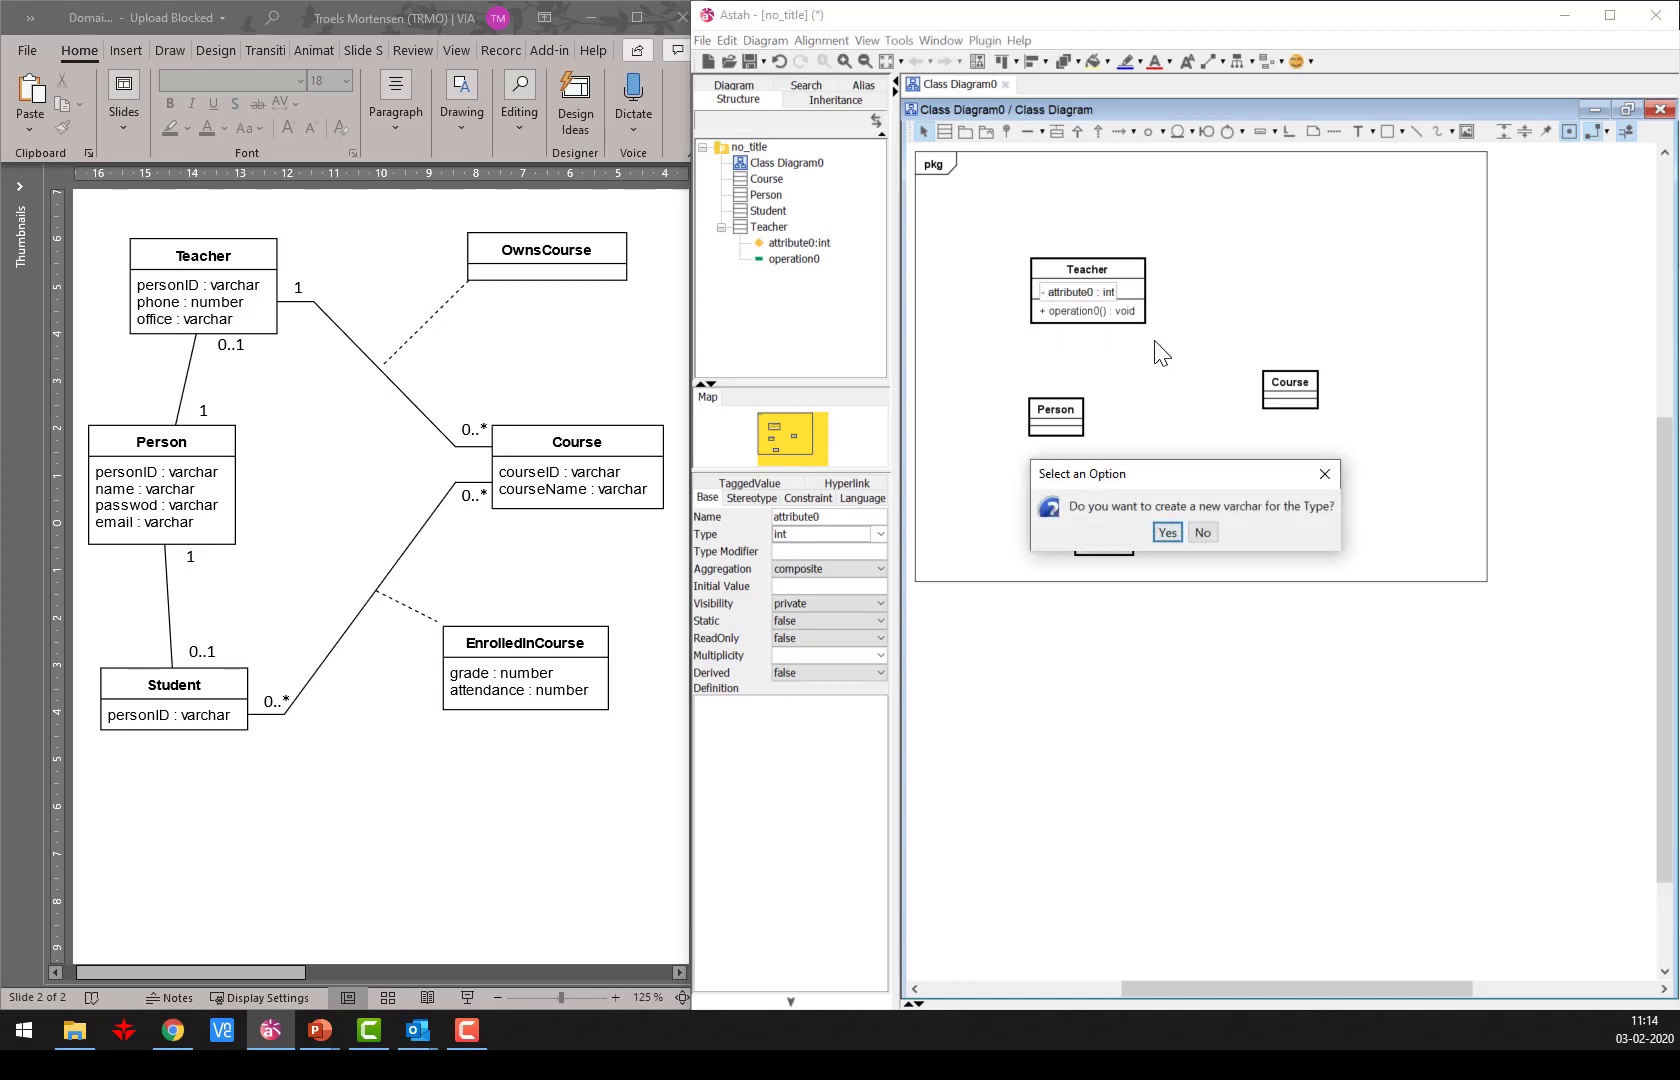
pyautogui.press('Return')
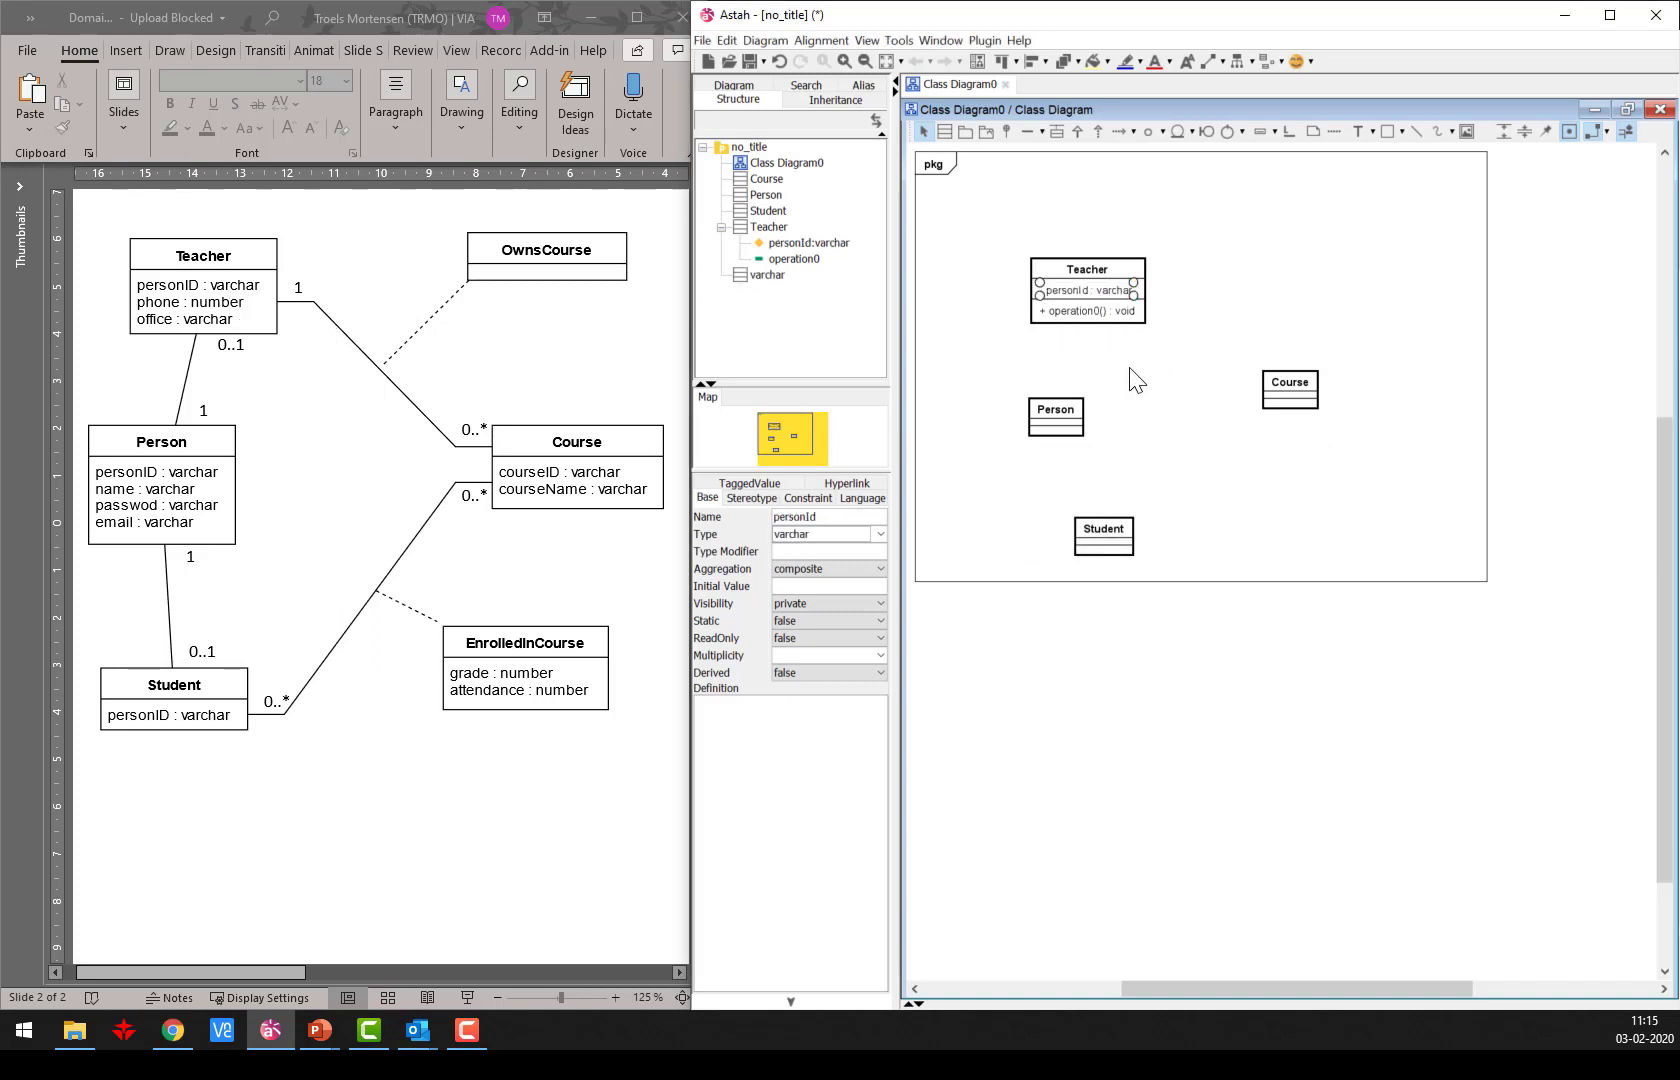
# Add the attribute "phoneNo : number" to the Teacher class, creating number as a new type.
pyautogui.hotkey('ctrl', 'f')
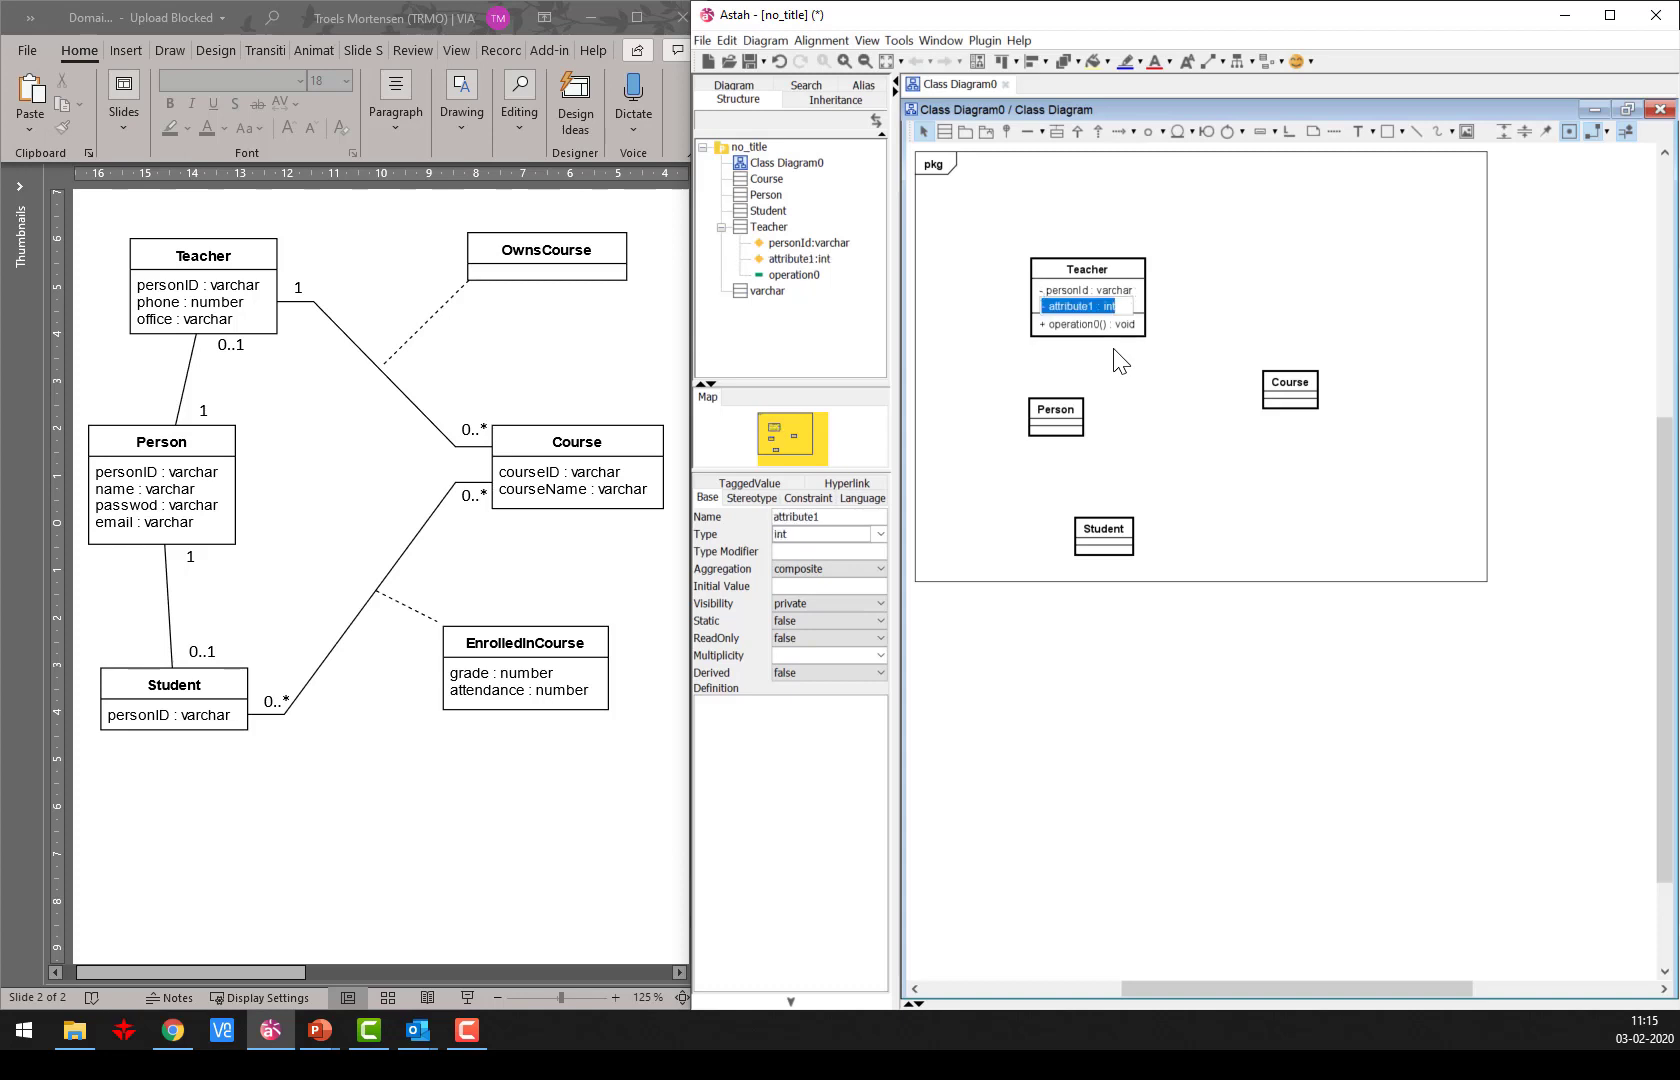
pyautogui.write('h')
pyautogui.write('honeNo : number')
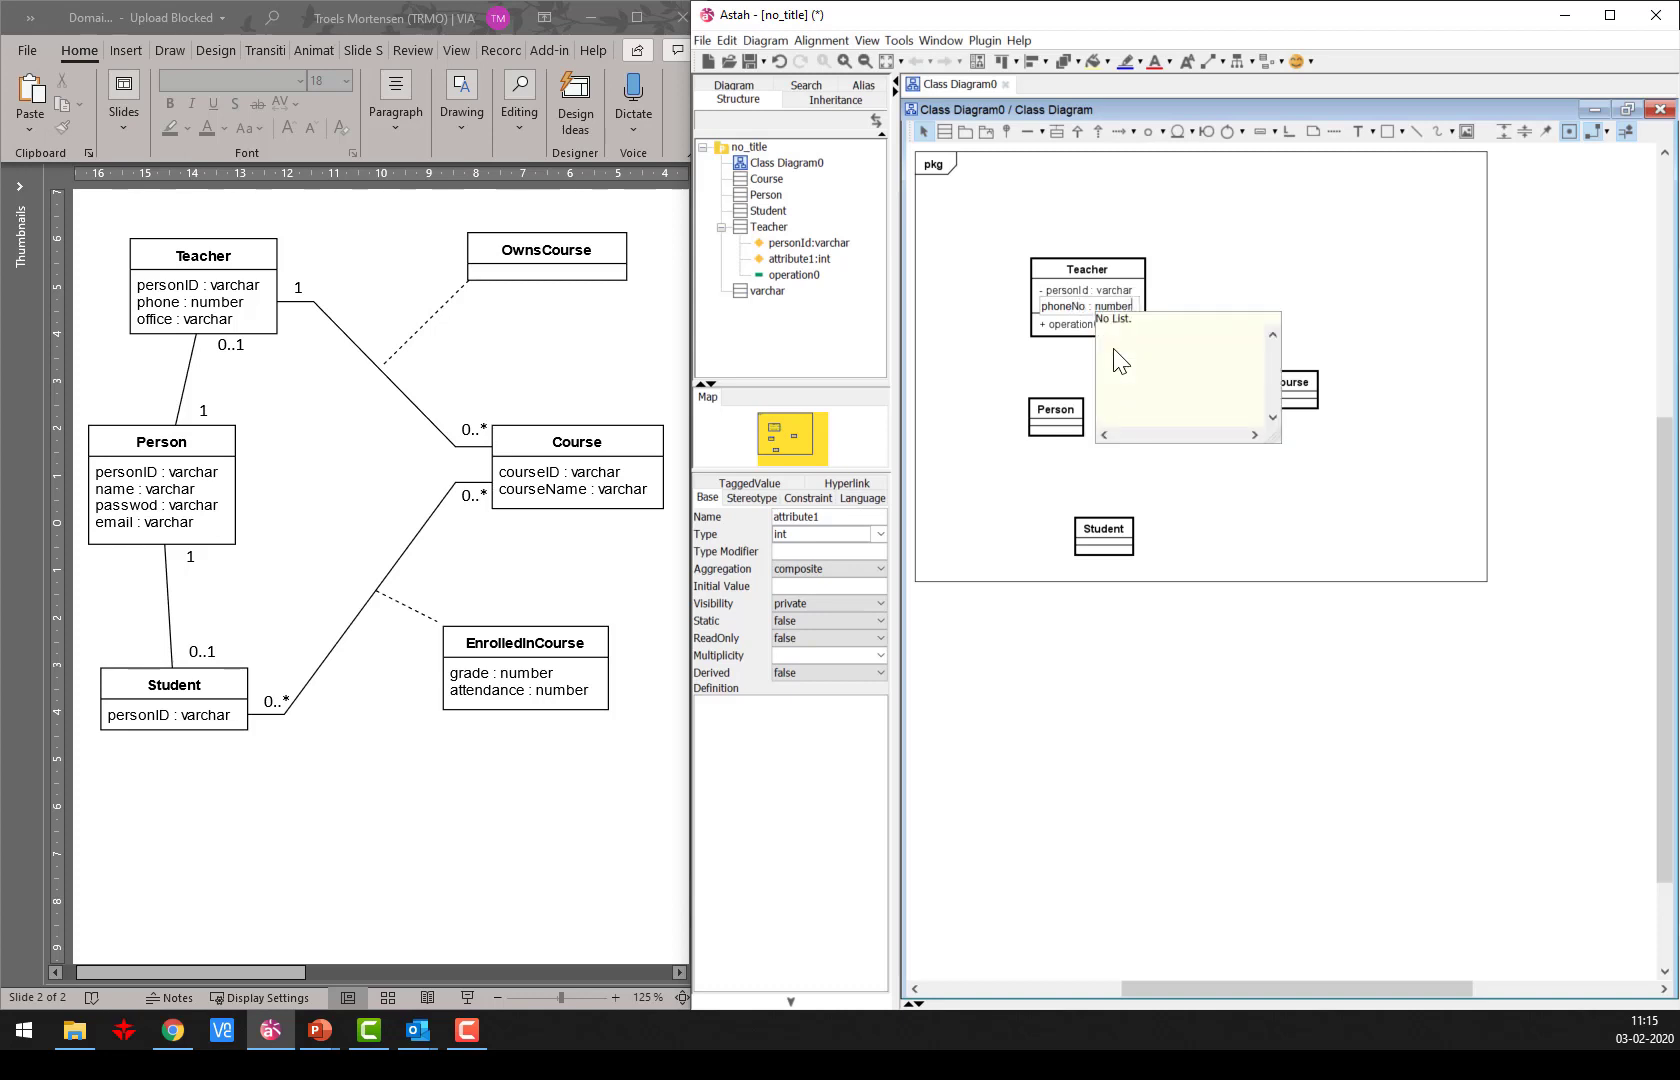
pyautogui.press('Return')
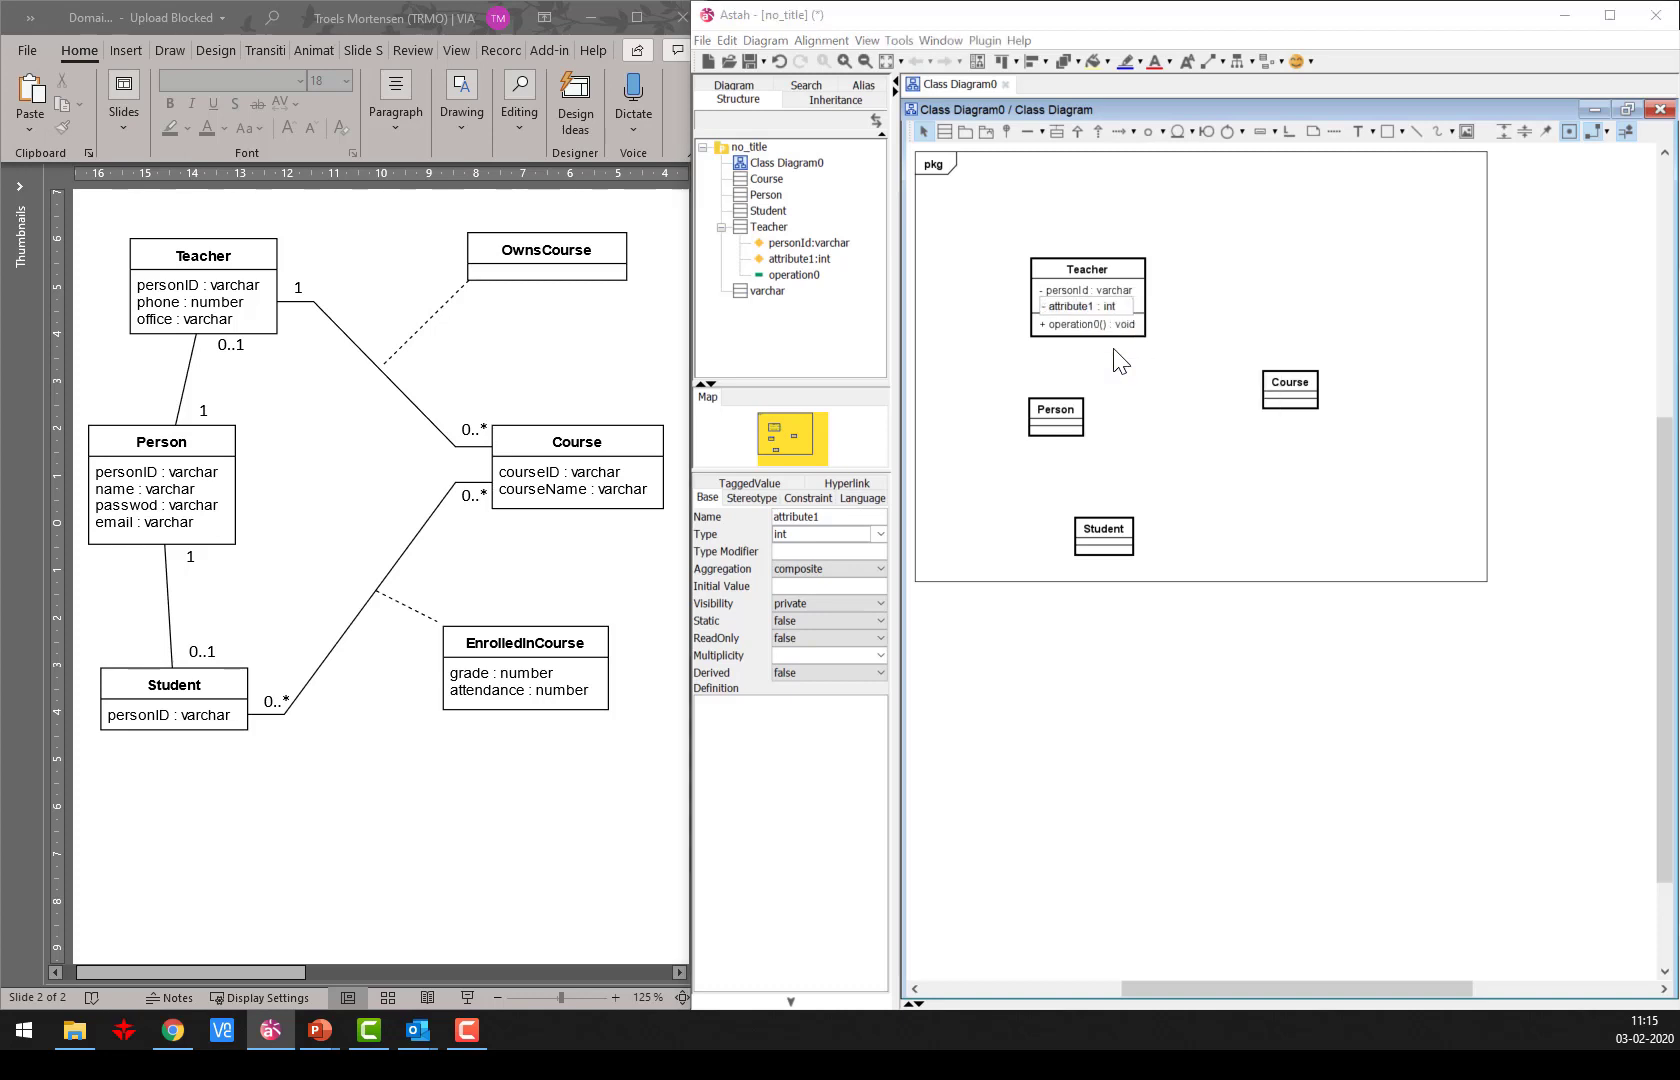
pyautogui.press('Return')
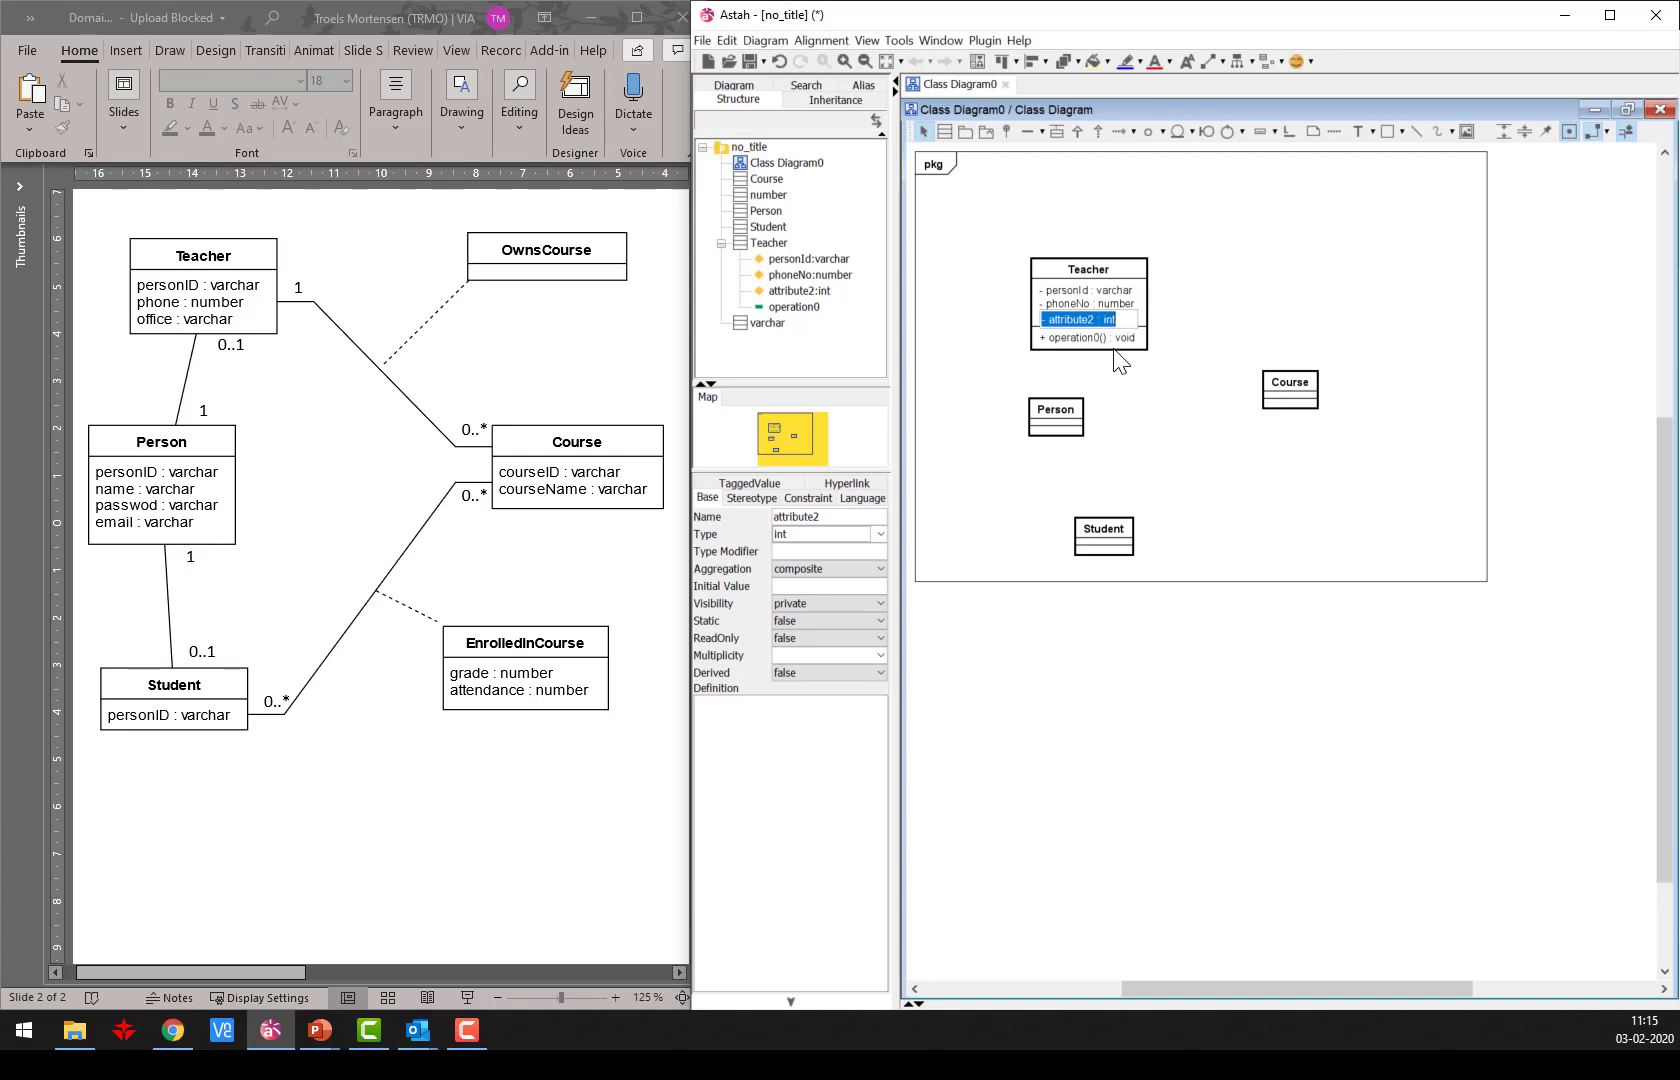
# Set the Teacher class's third attribute to "office : varchar".
pyautogui.write('office : ')
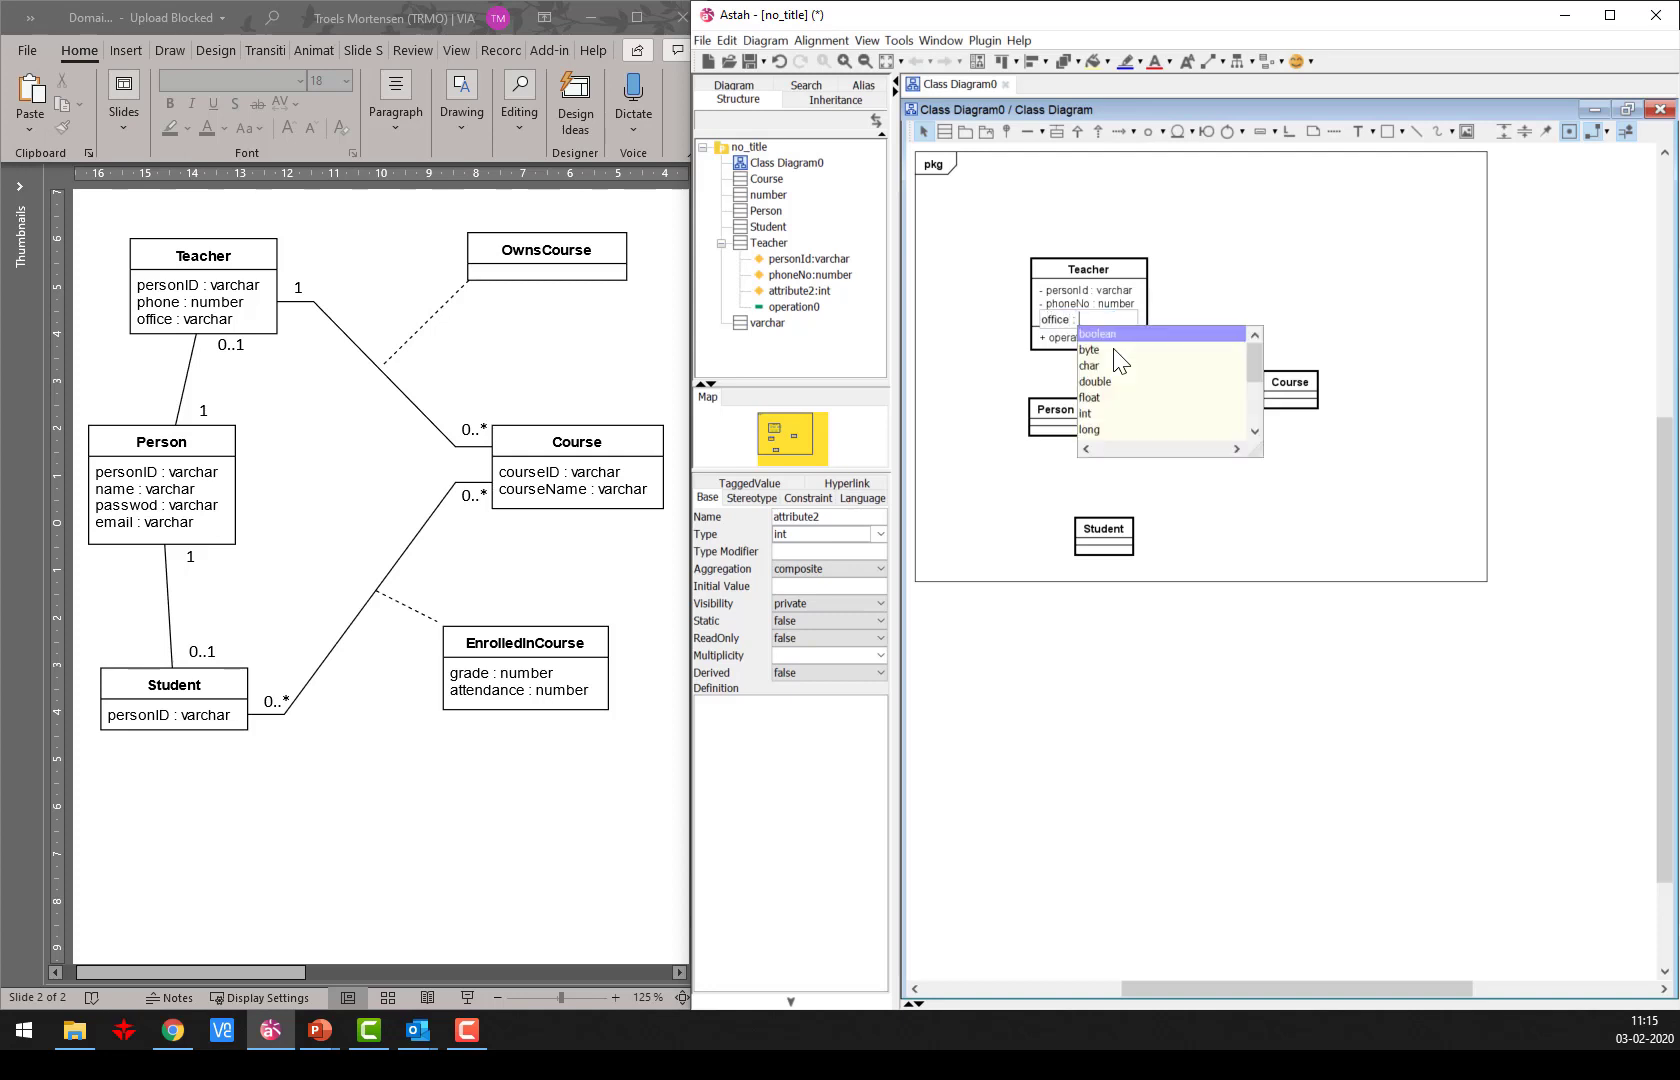
pyautogui.write('varchar')
pyautogui.press('Return')
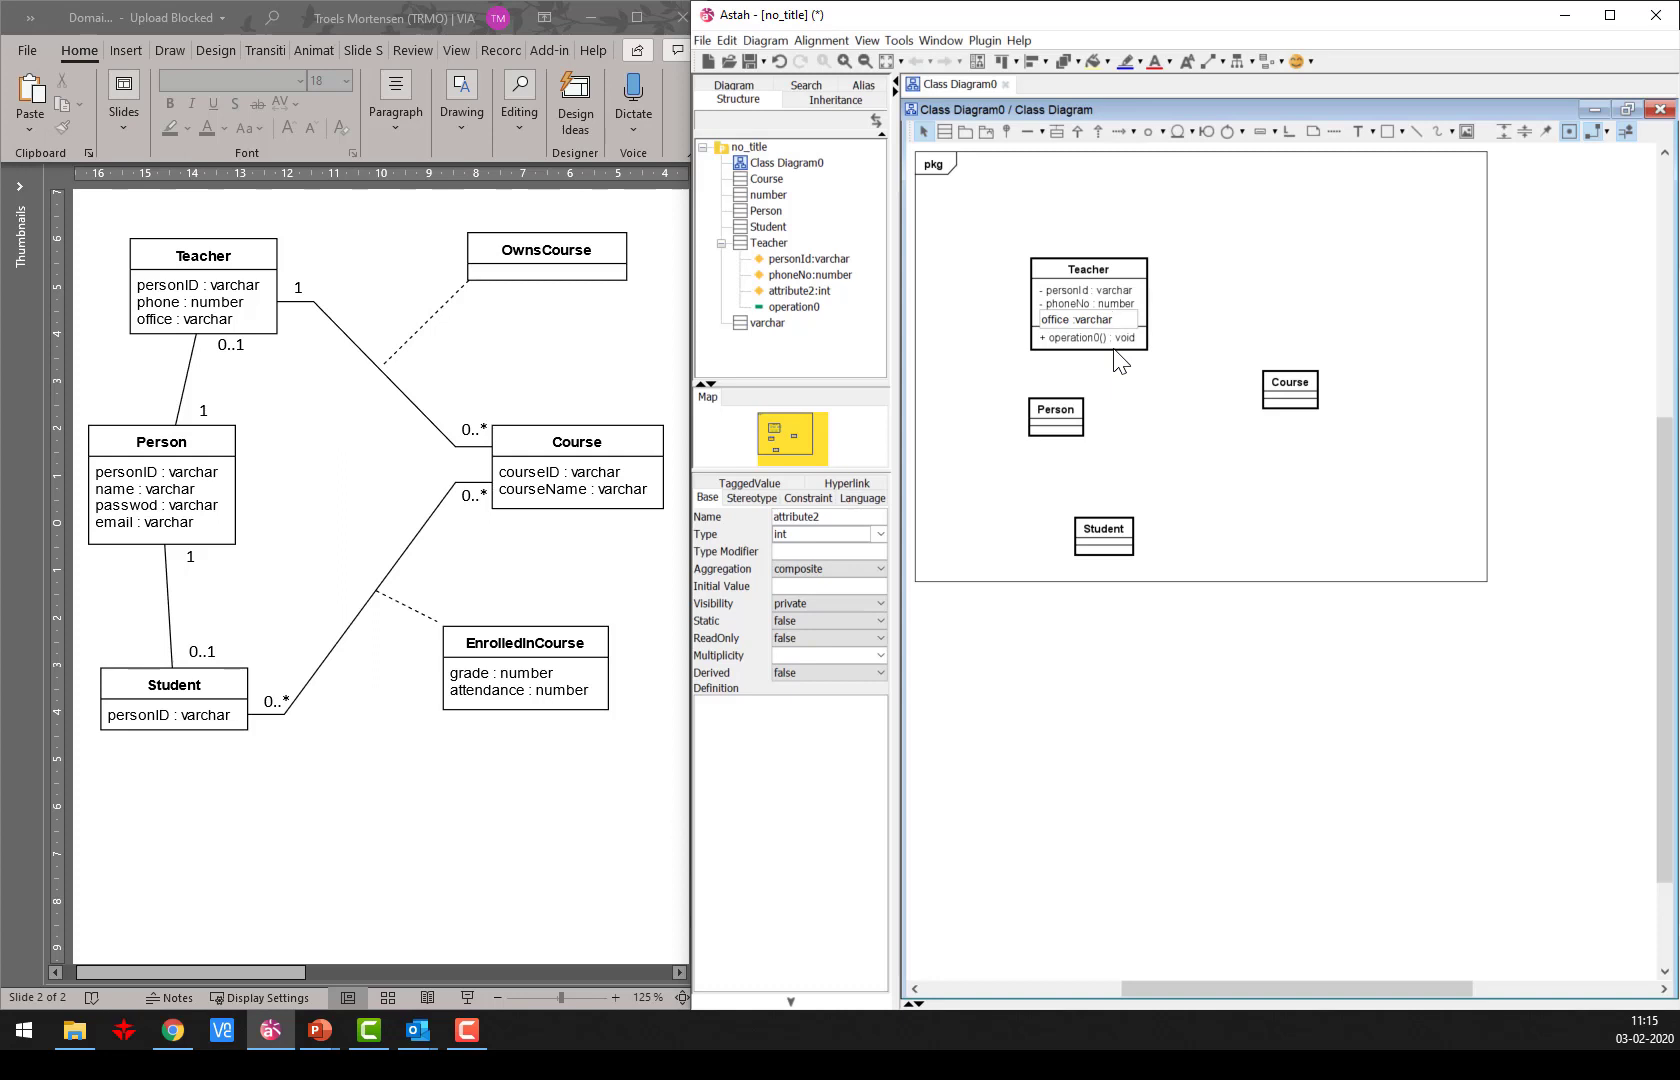
pyautogui.press('Return')
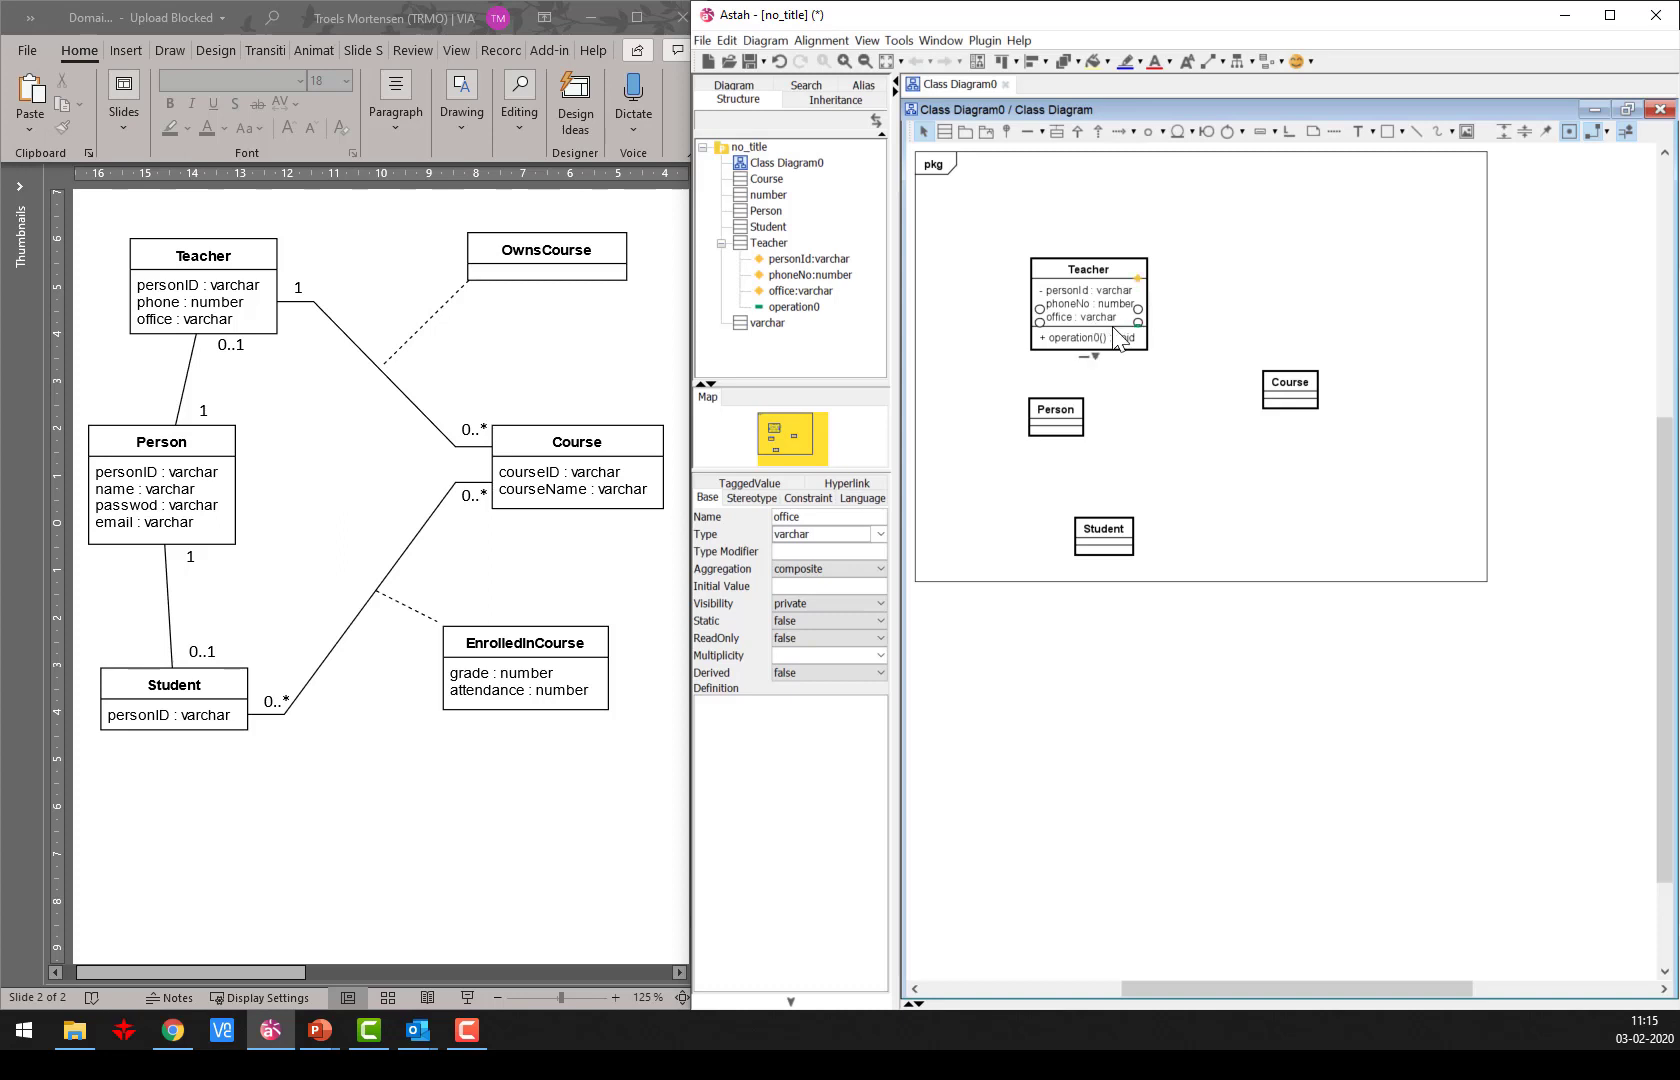
pyautogui.click(1127, 390)
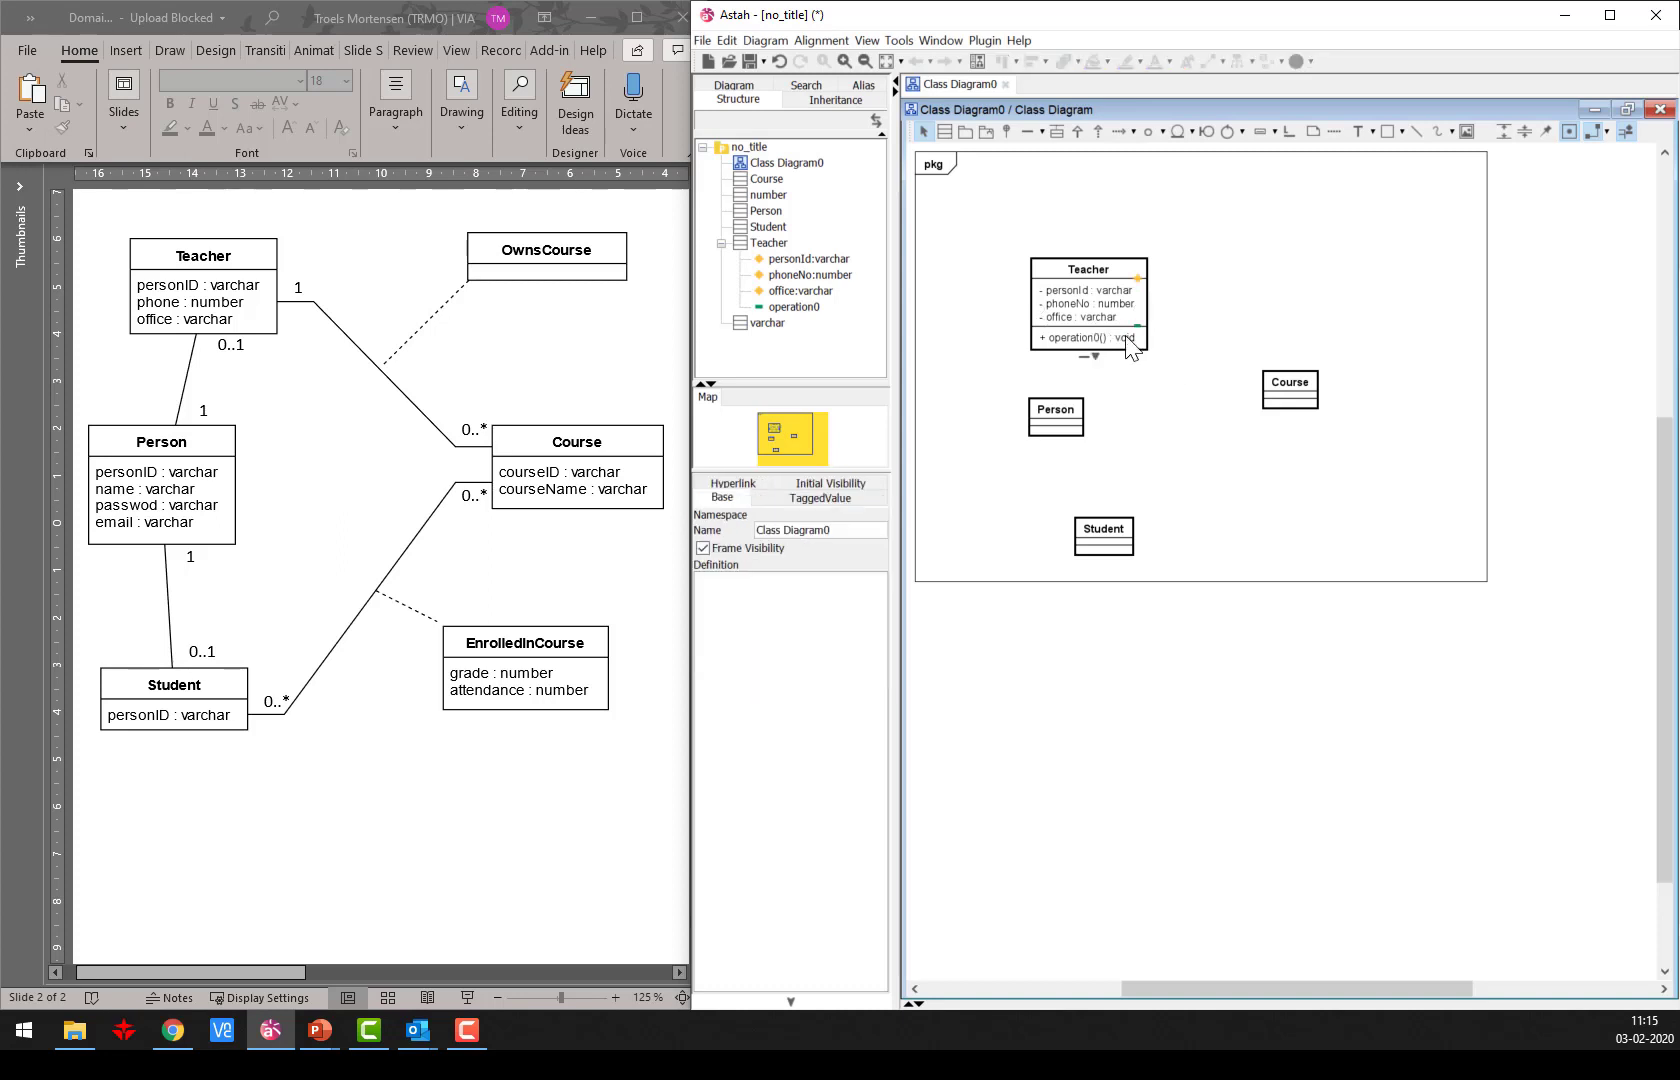
# Add a constraint with the value 5 to the Teacher class's office attribute.
pyautogui.moveTo(1120, 328)
pyautogui.click(1113, 319)
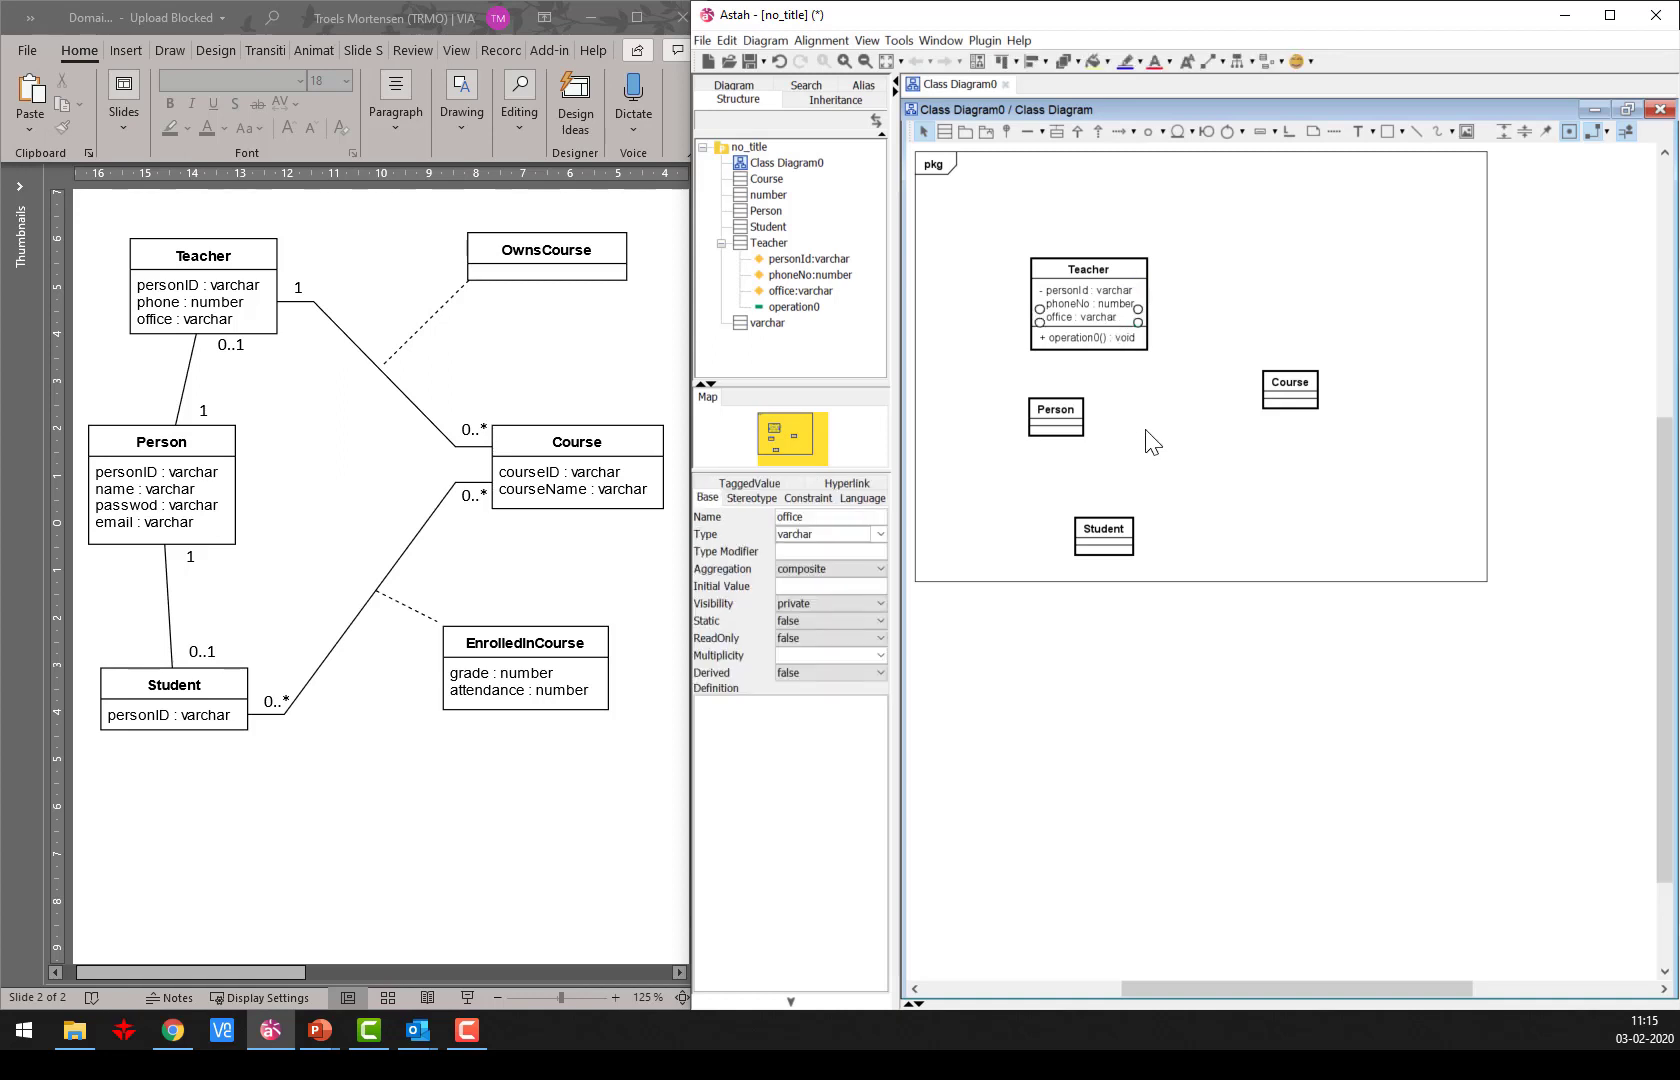
pyautogui.click(805, 497)
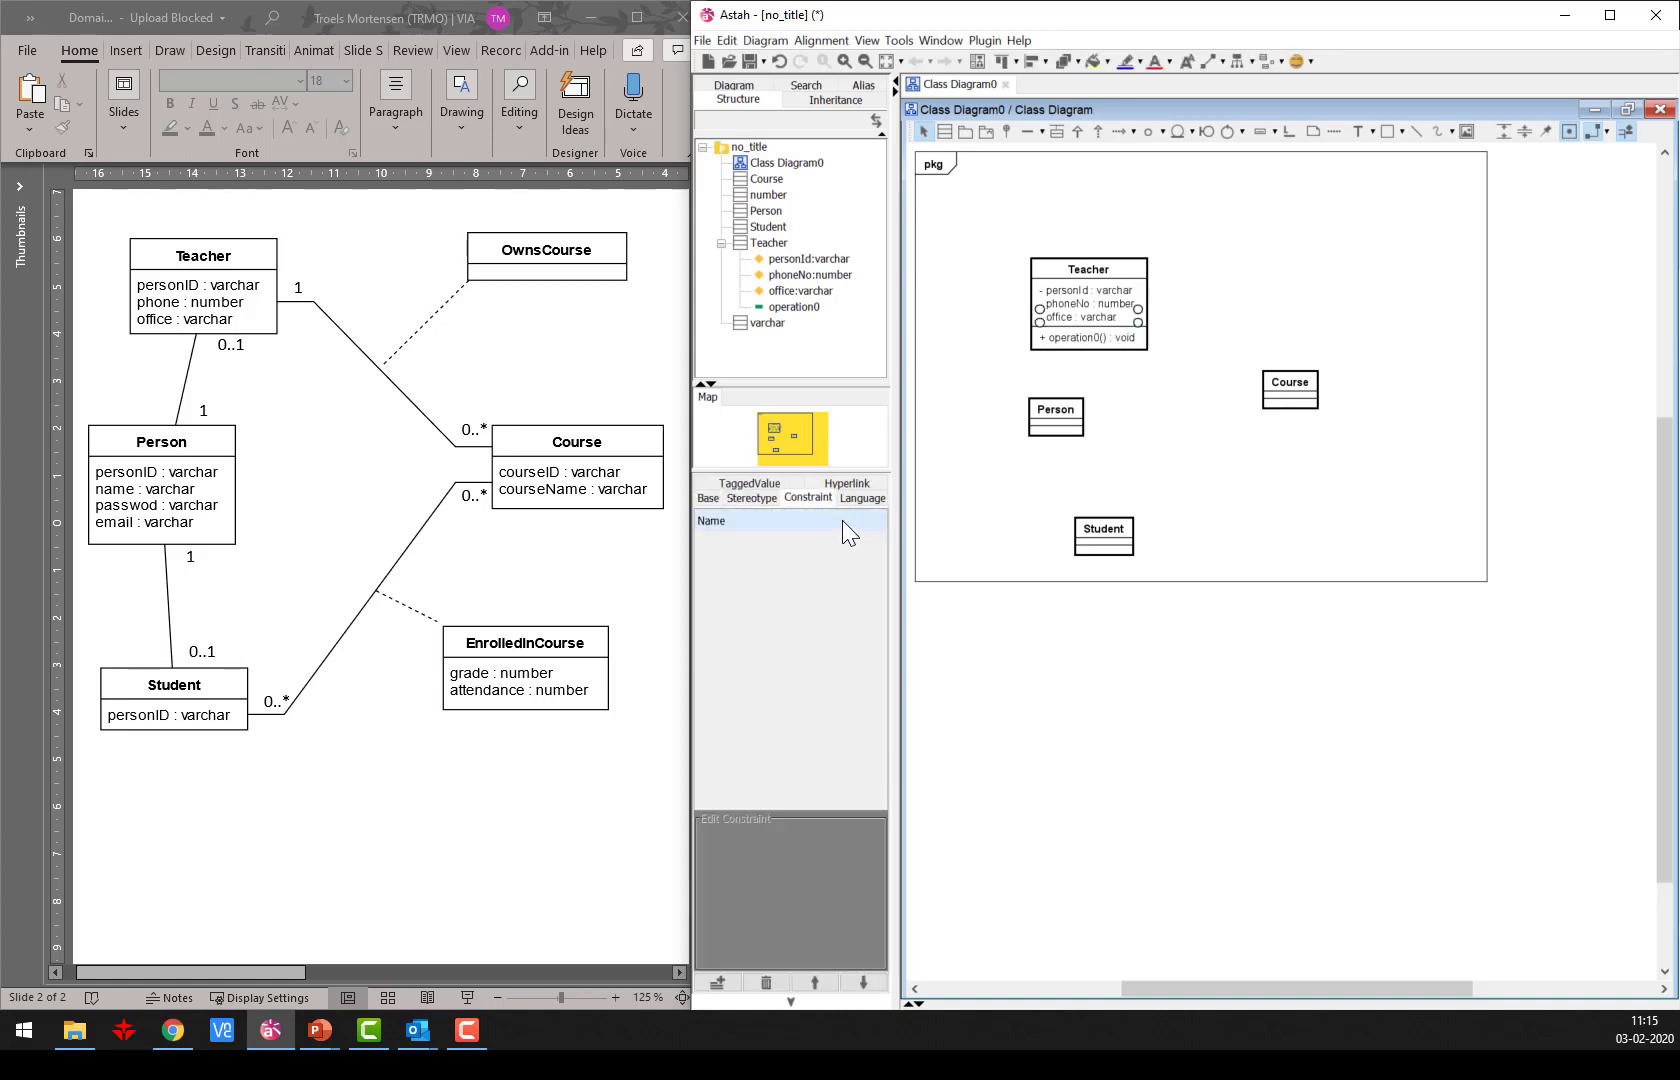
pyautogui.click(717, 983)
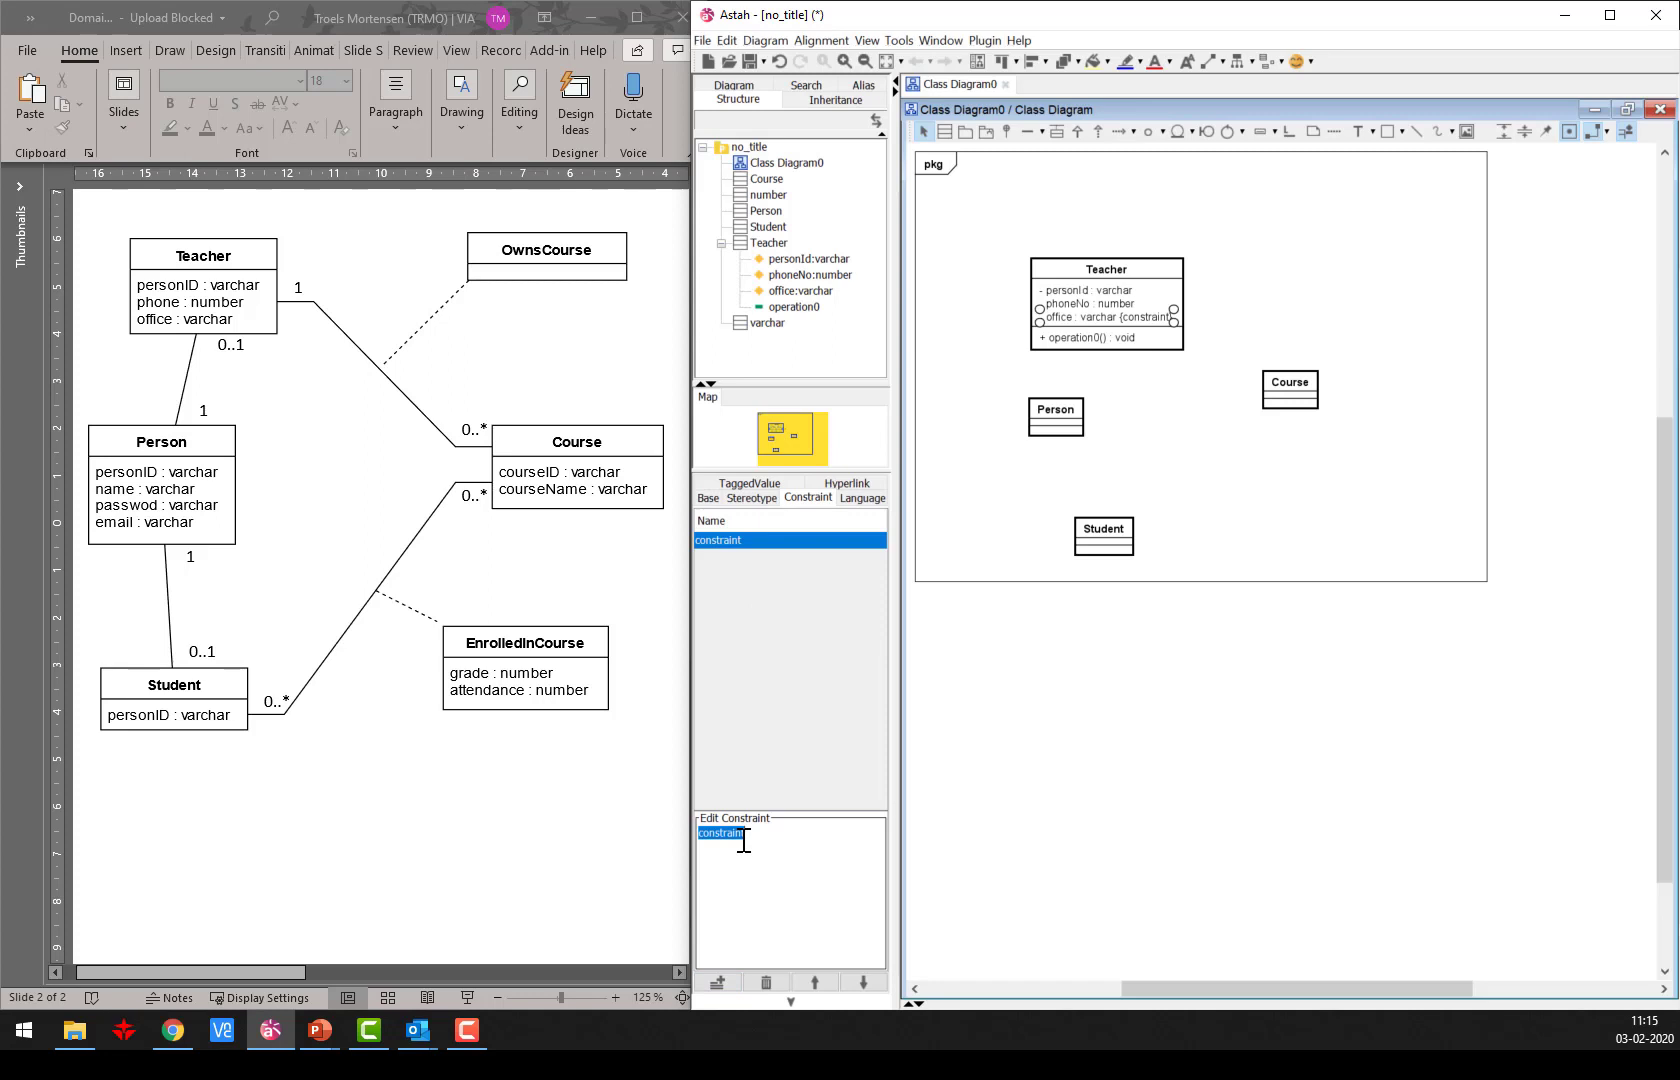
pyautogui.write('5')
pyautogui.press('Return')
pyautogui.click(1030, 735)
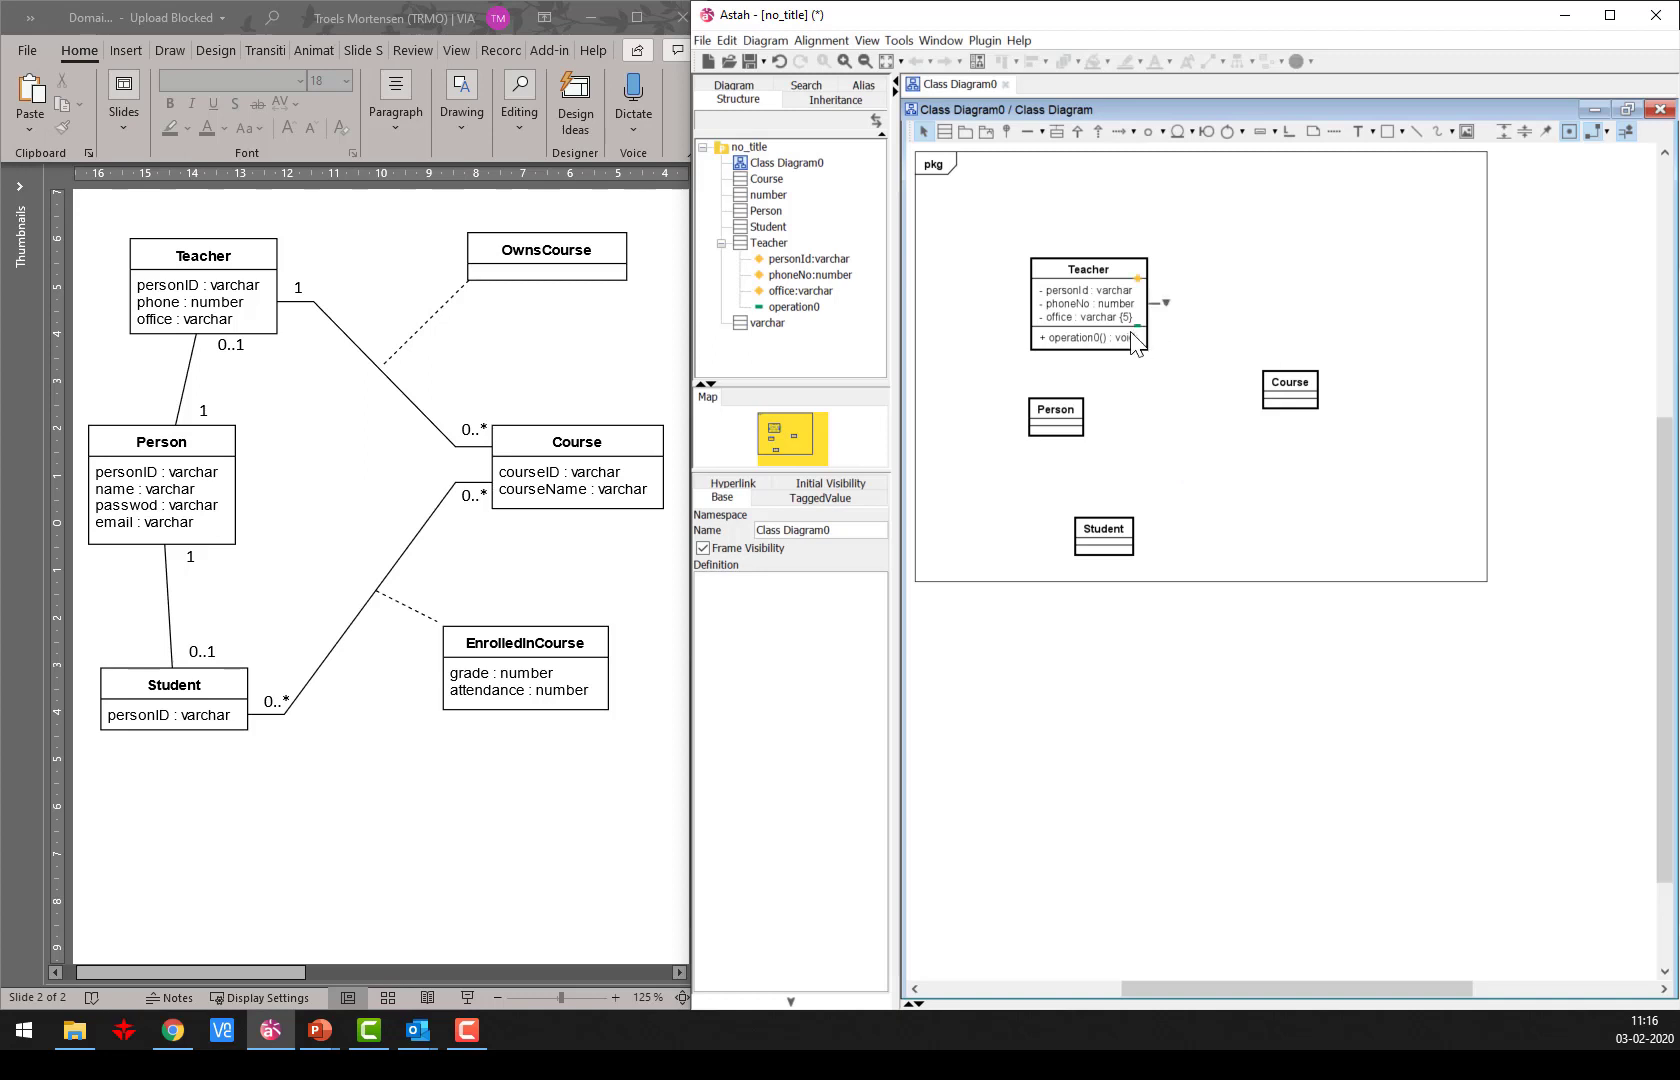
# Add the attribute "personId : varchar" to the Person class.
pyautogui.moveTo(1135, 335)
pyautogui.click(1075, 428)
pyautogui.hotkey('ctrl', 'f')
pyautogui.write('personI')
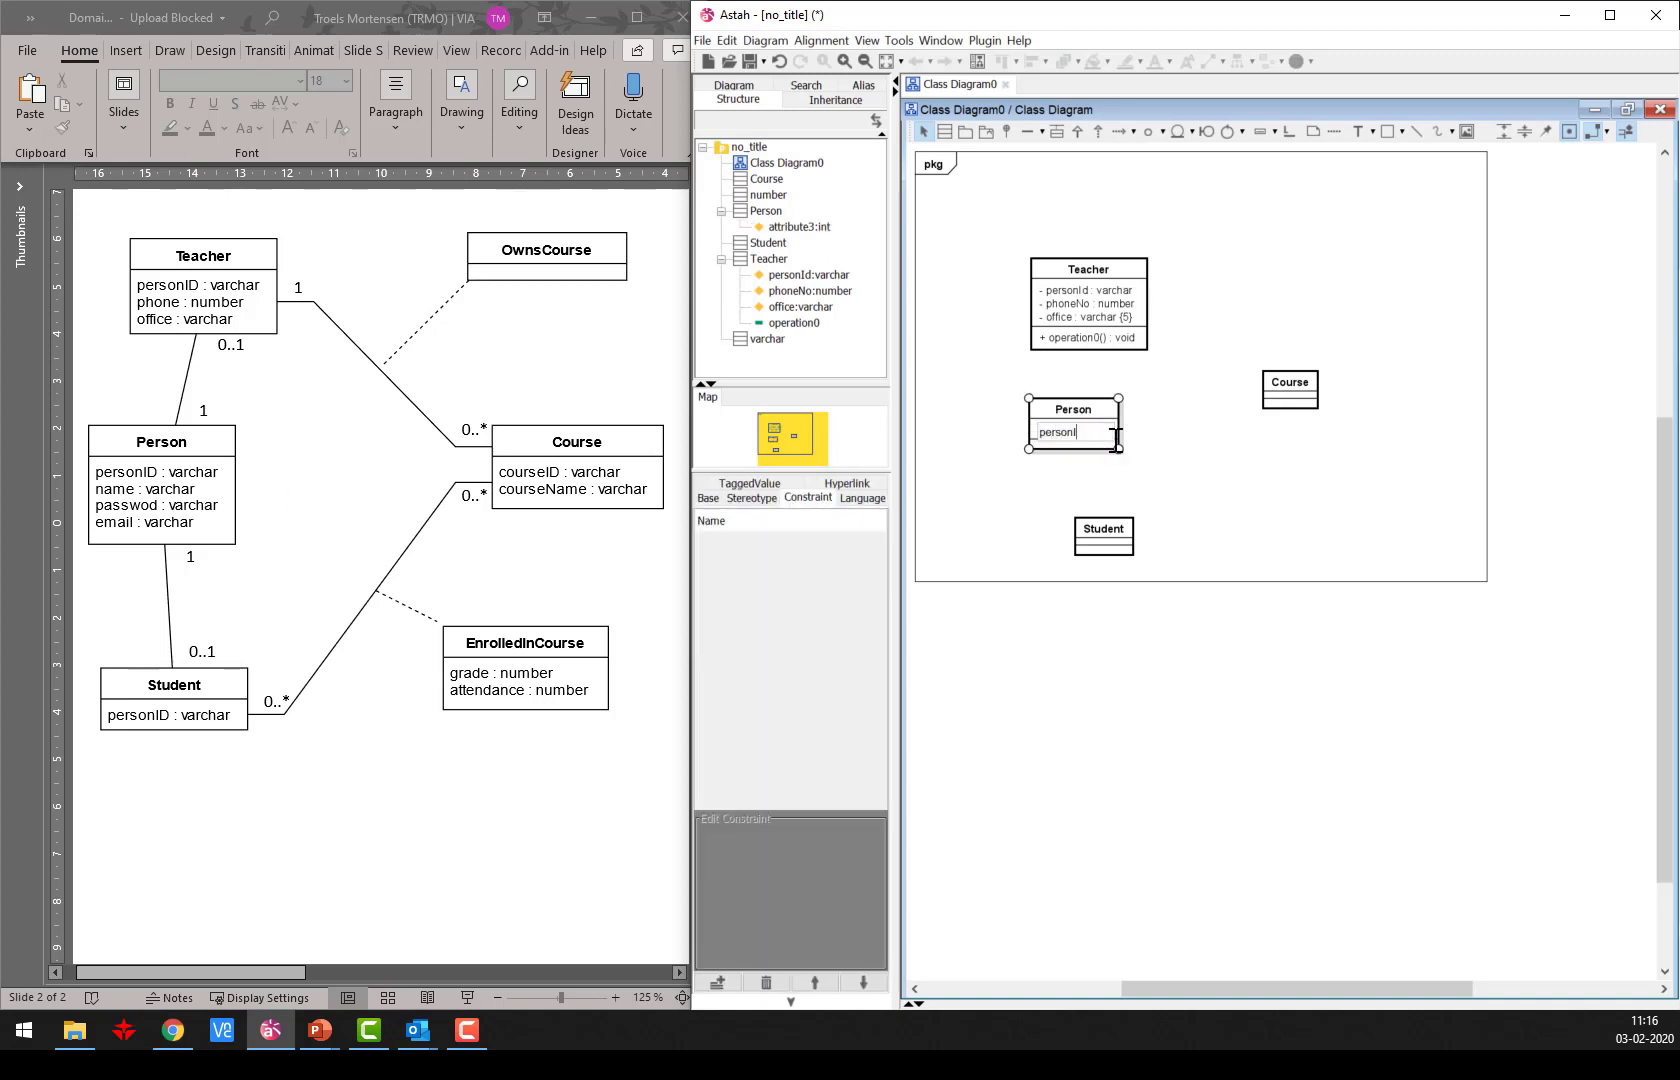
pyautogui.write('d:v')
pyautogui.press('Return')
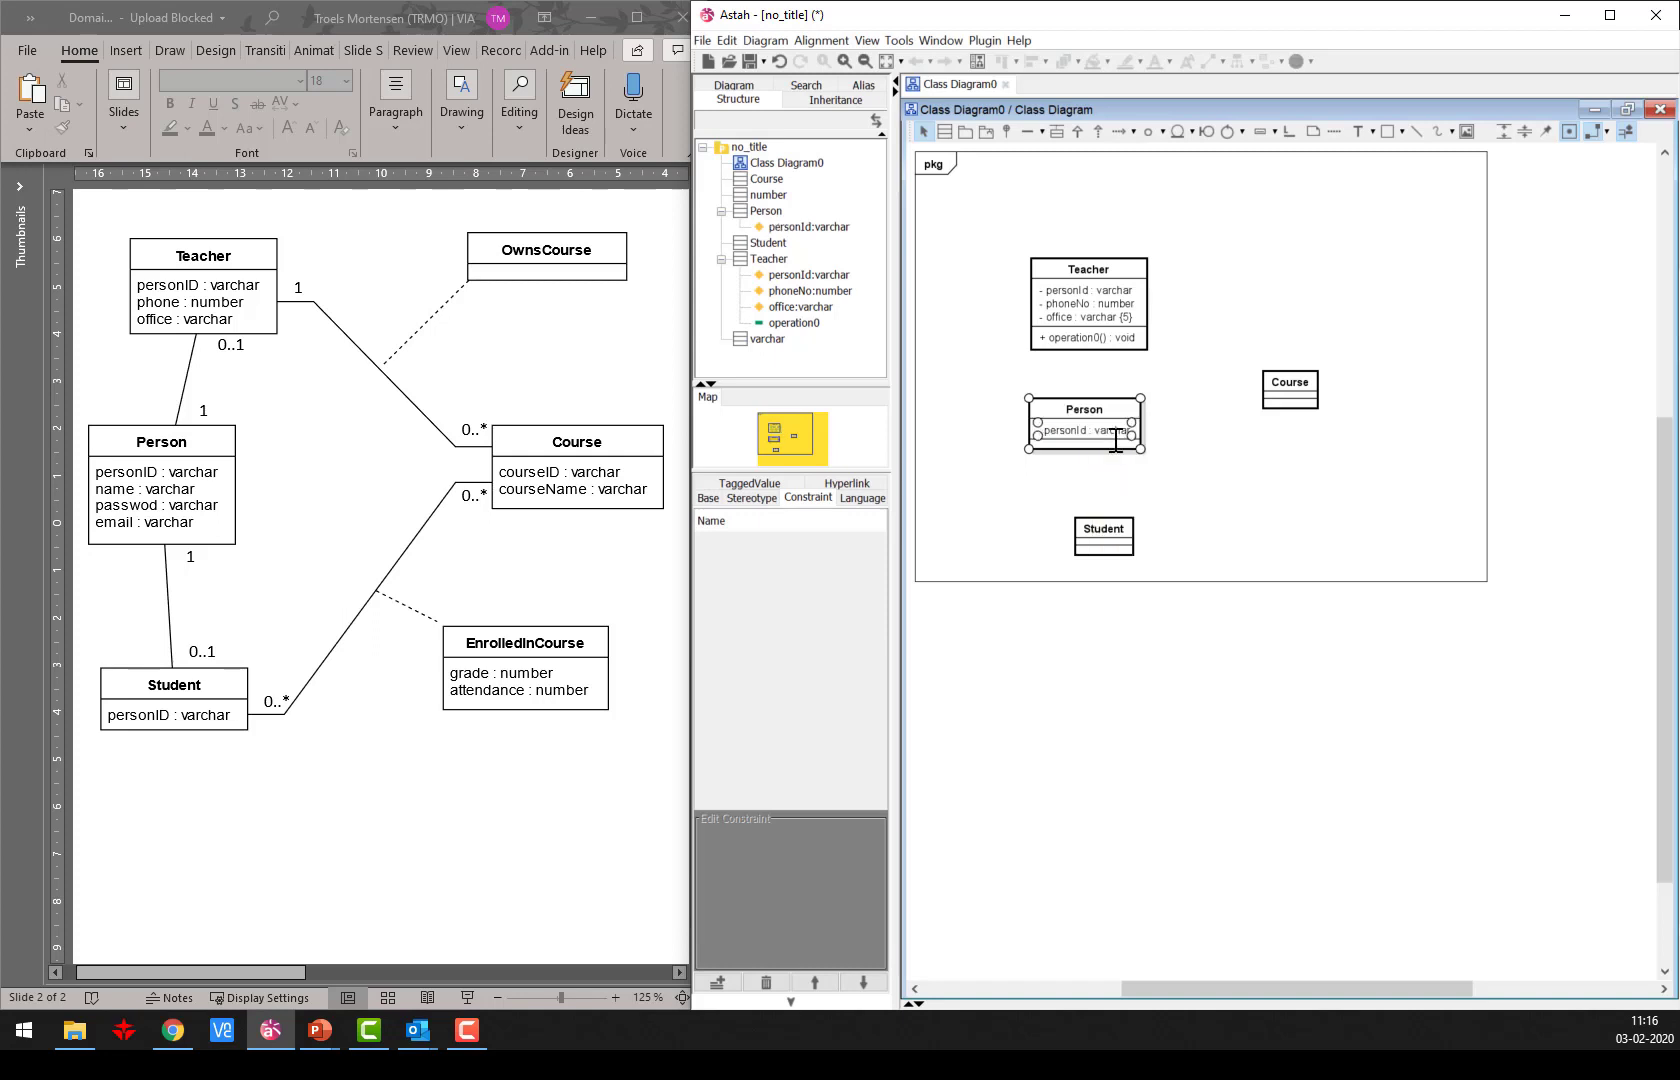
# Add the attributes name, password and email to the Person class, keeping the default int type.
pyautogui.hotkey('ctrl', 'f')
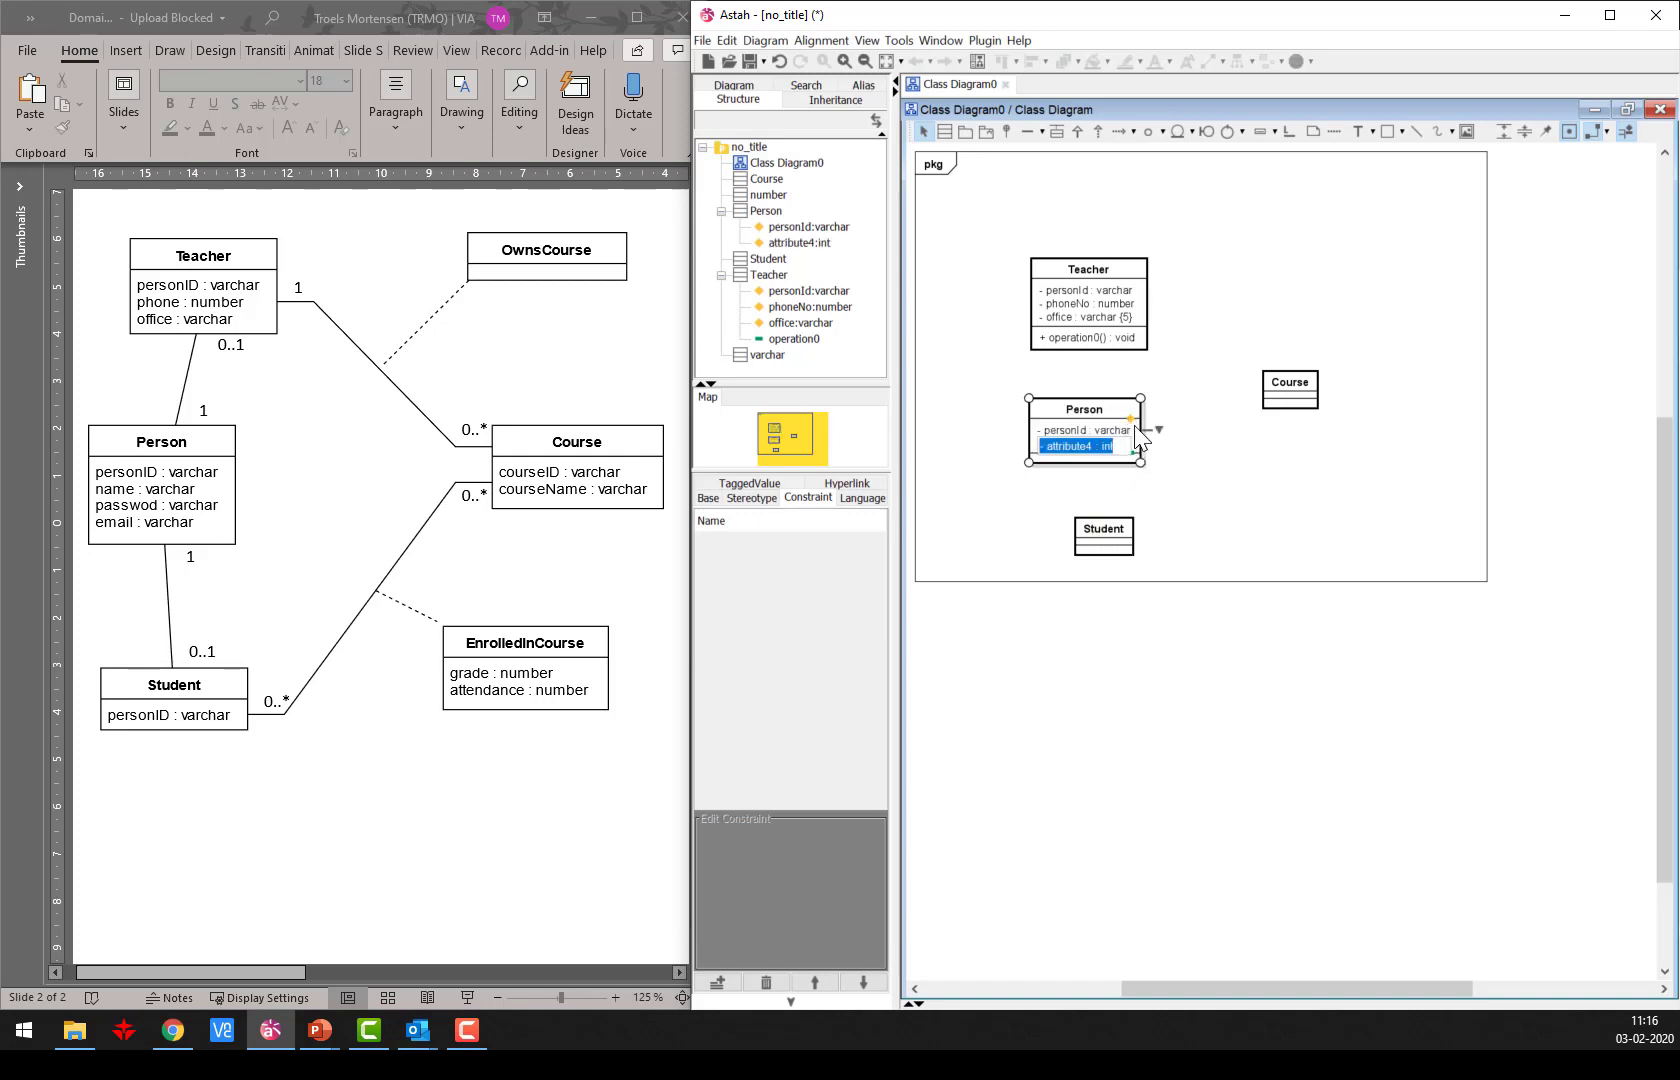
pyautogui.write('name')
pyautogui.press('Return')
pyautogui.hotkey('ctrl', 'f')
pyautogui.write('pass')
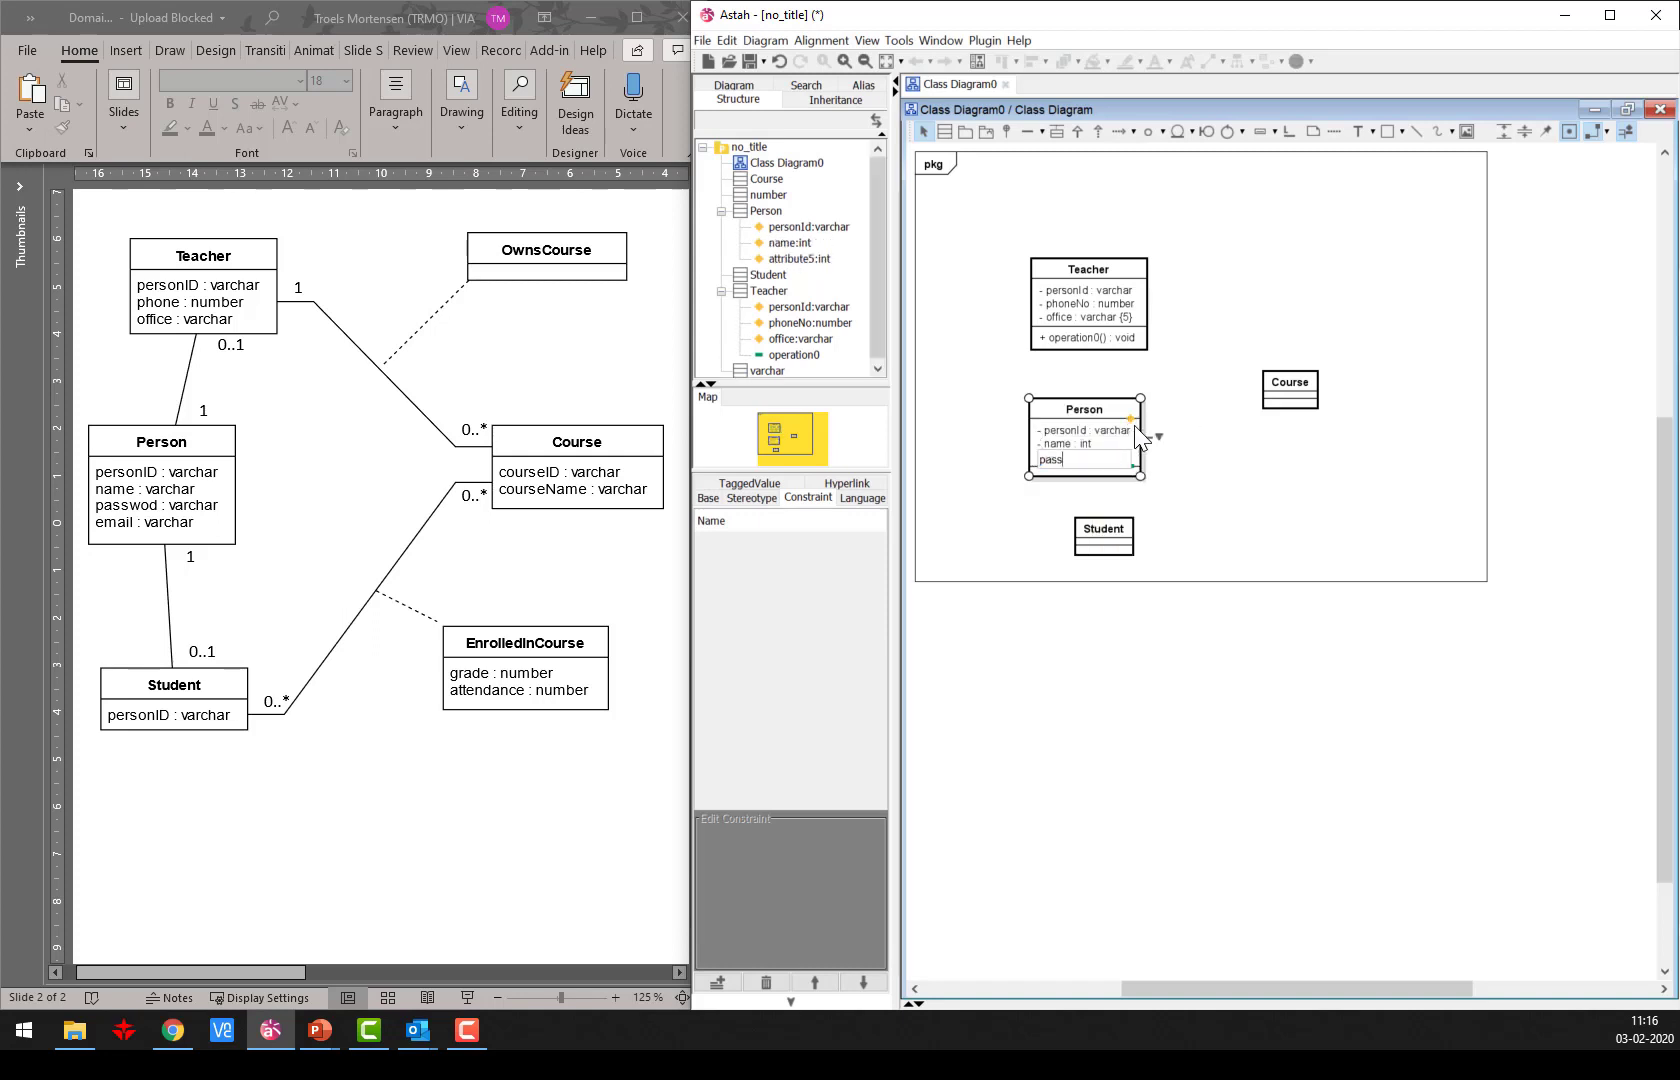
pyautogui.write('word')
pyautogui.press('Return')
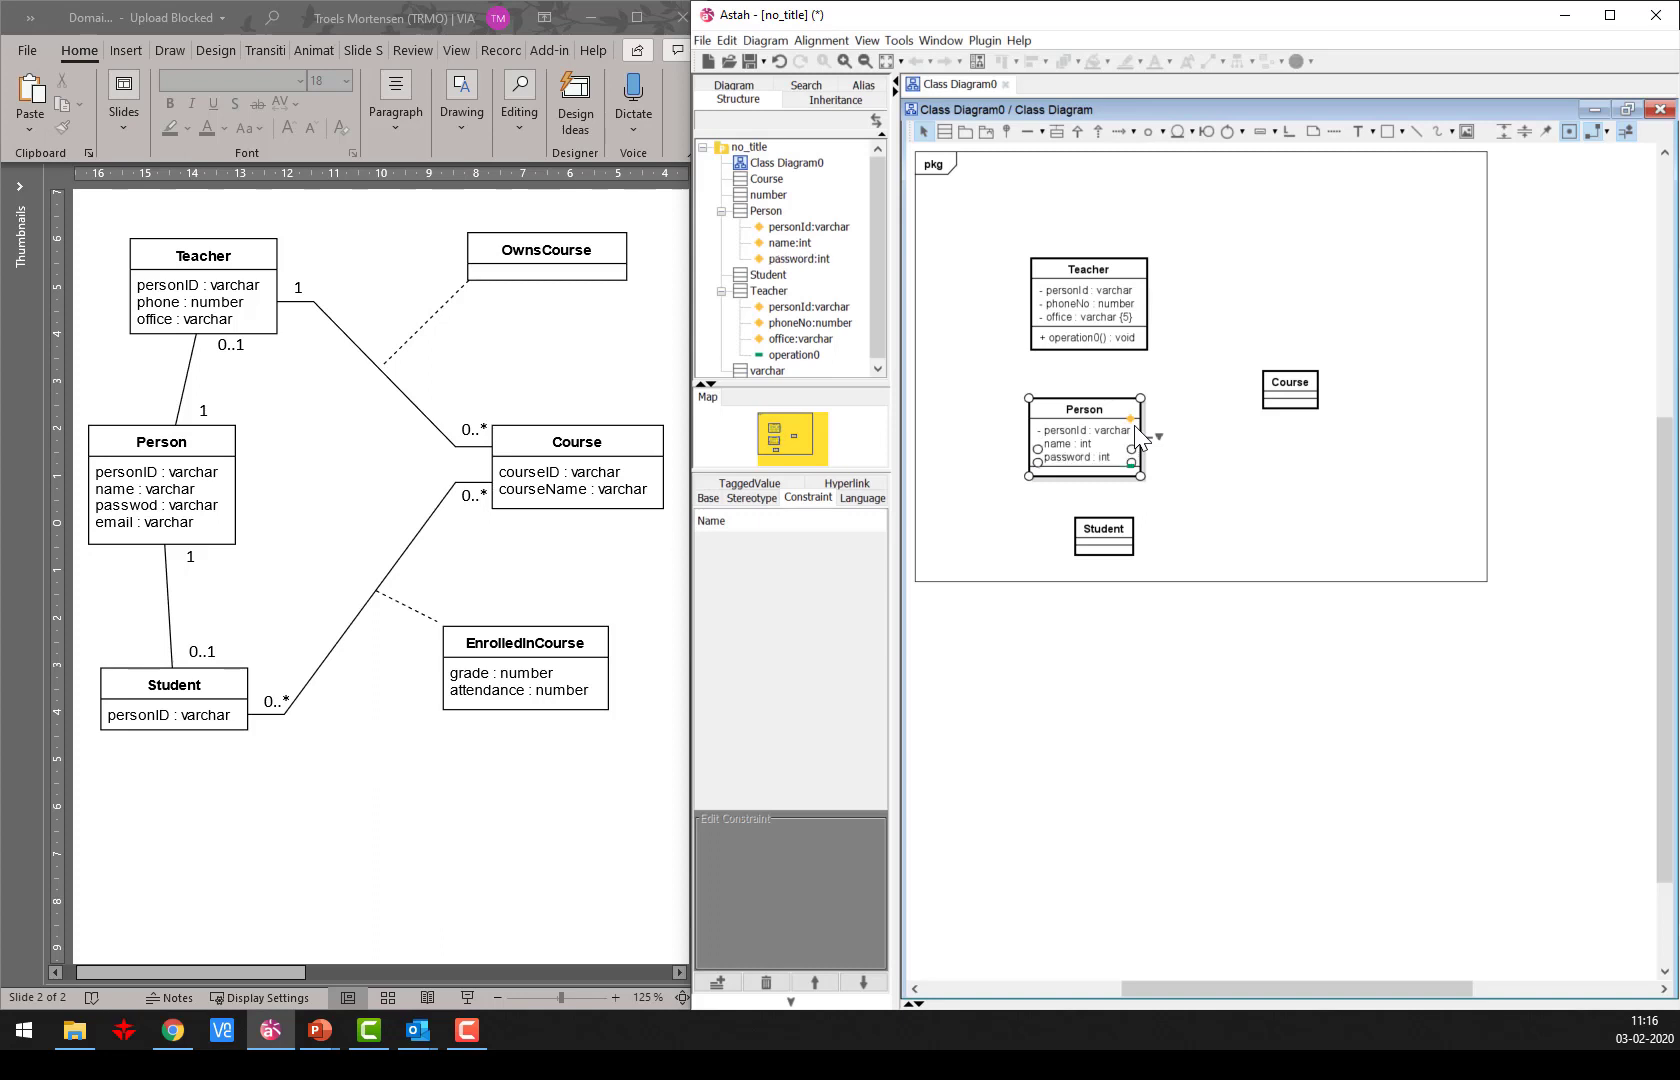
pyautogui.hotkey('ctrl', 'f')
pyautogui.write('email')
pyautogui.press('Return')
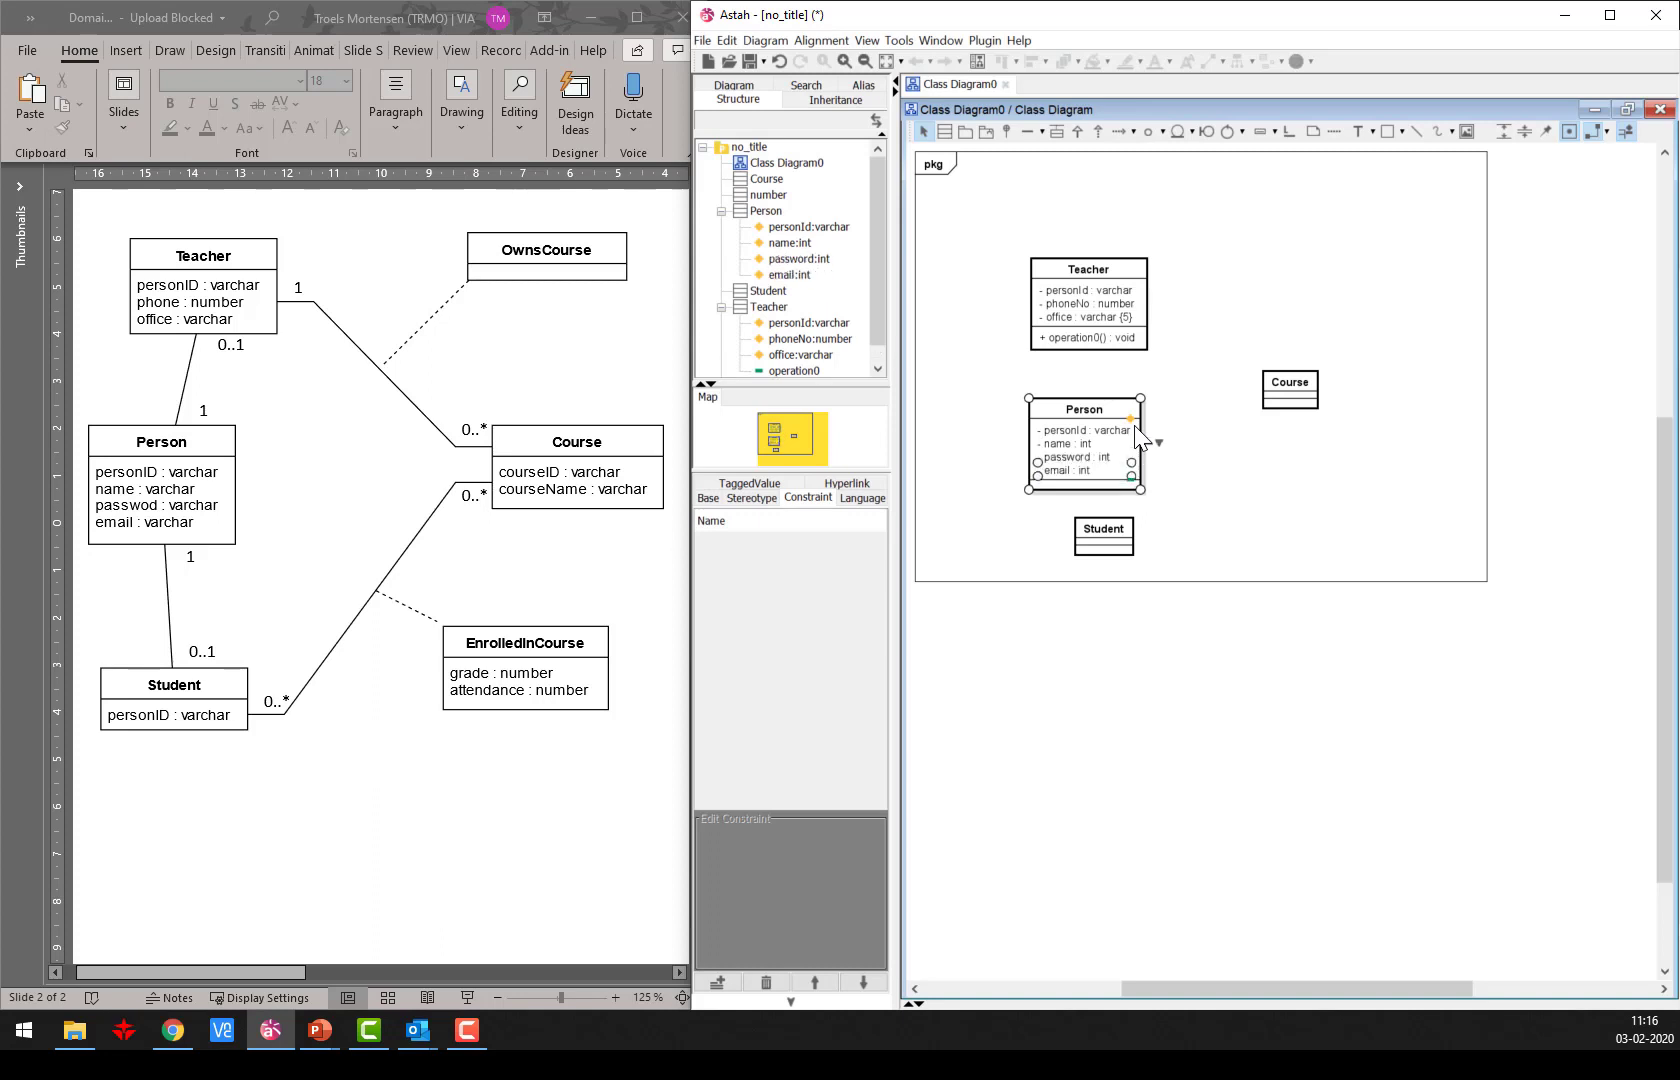
pyautogui.click(1183, 553)
# Spread out the classes by moving Student down and right, Teacher to the right, and Person up and left.
pyautogui.moveTo(1131, 557); pyautogui.dragTo(1161, 577)
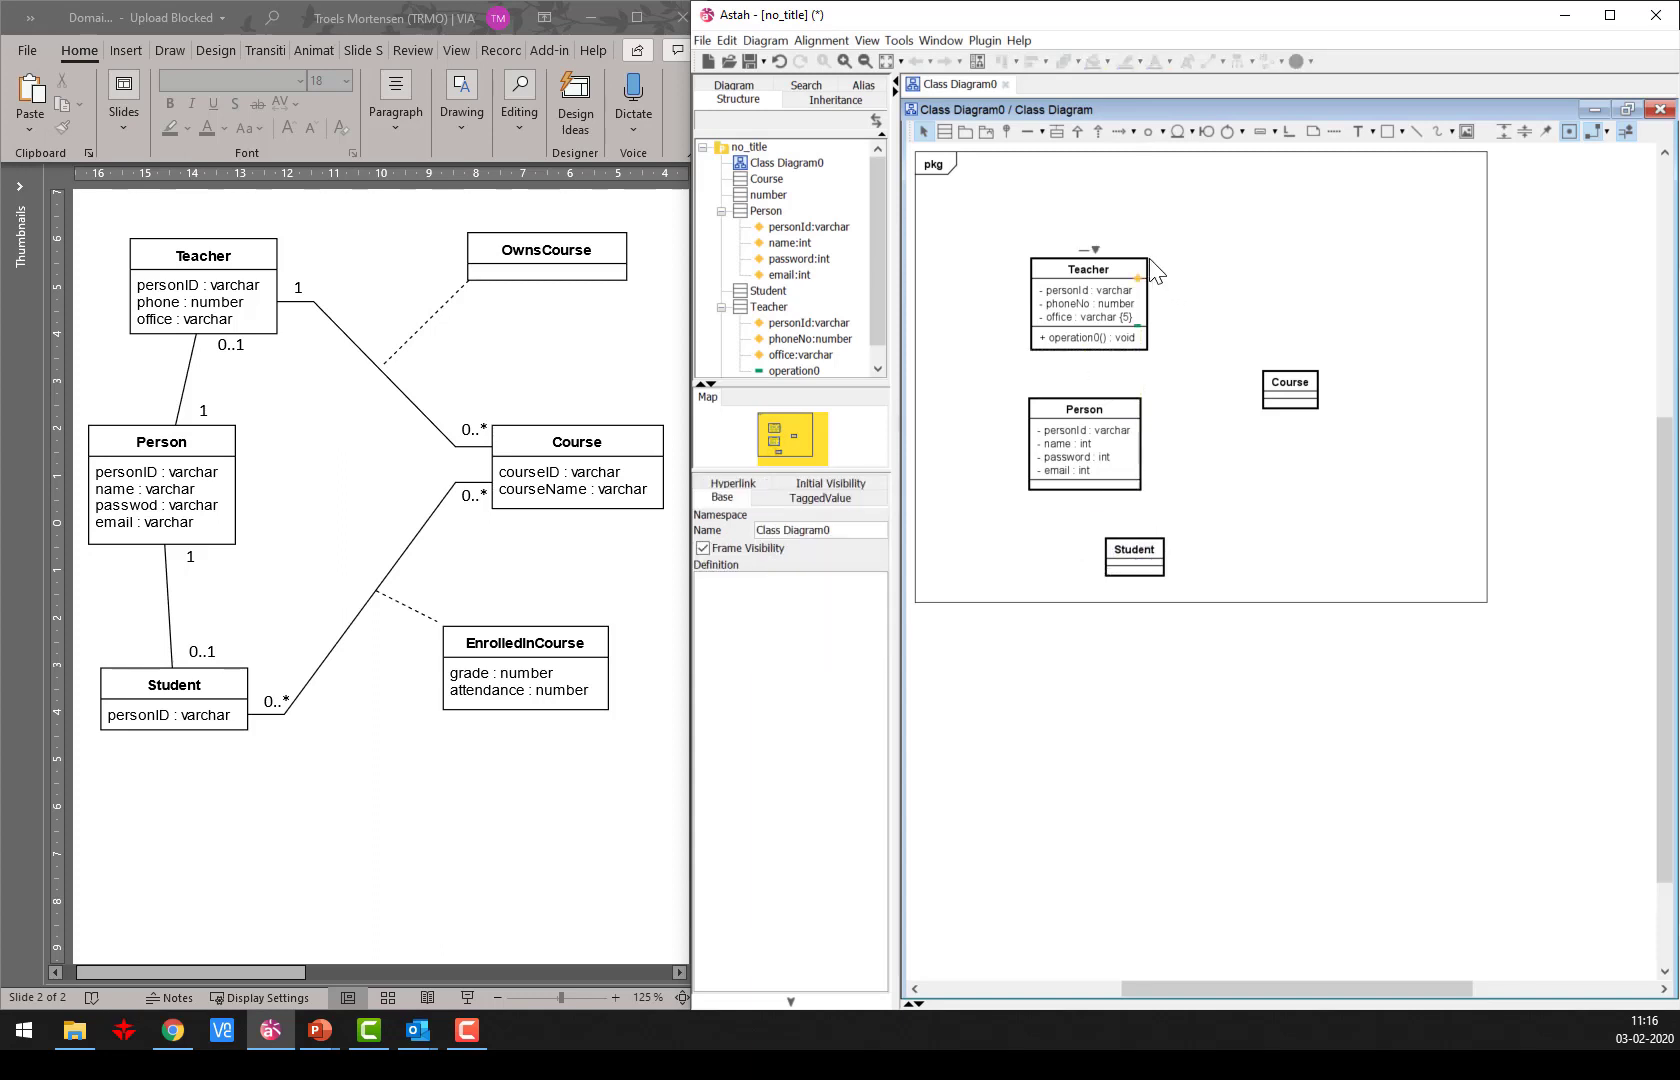
pyautogui.moveTo(1145, 262); pyautogui.dragTo(1190, 254)
pyautogui.moveTo(1123, 401); pyautogui.dragTo(1077, 383)
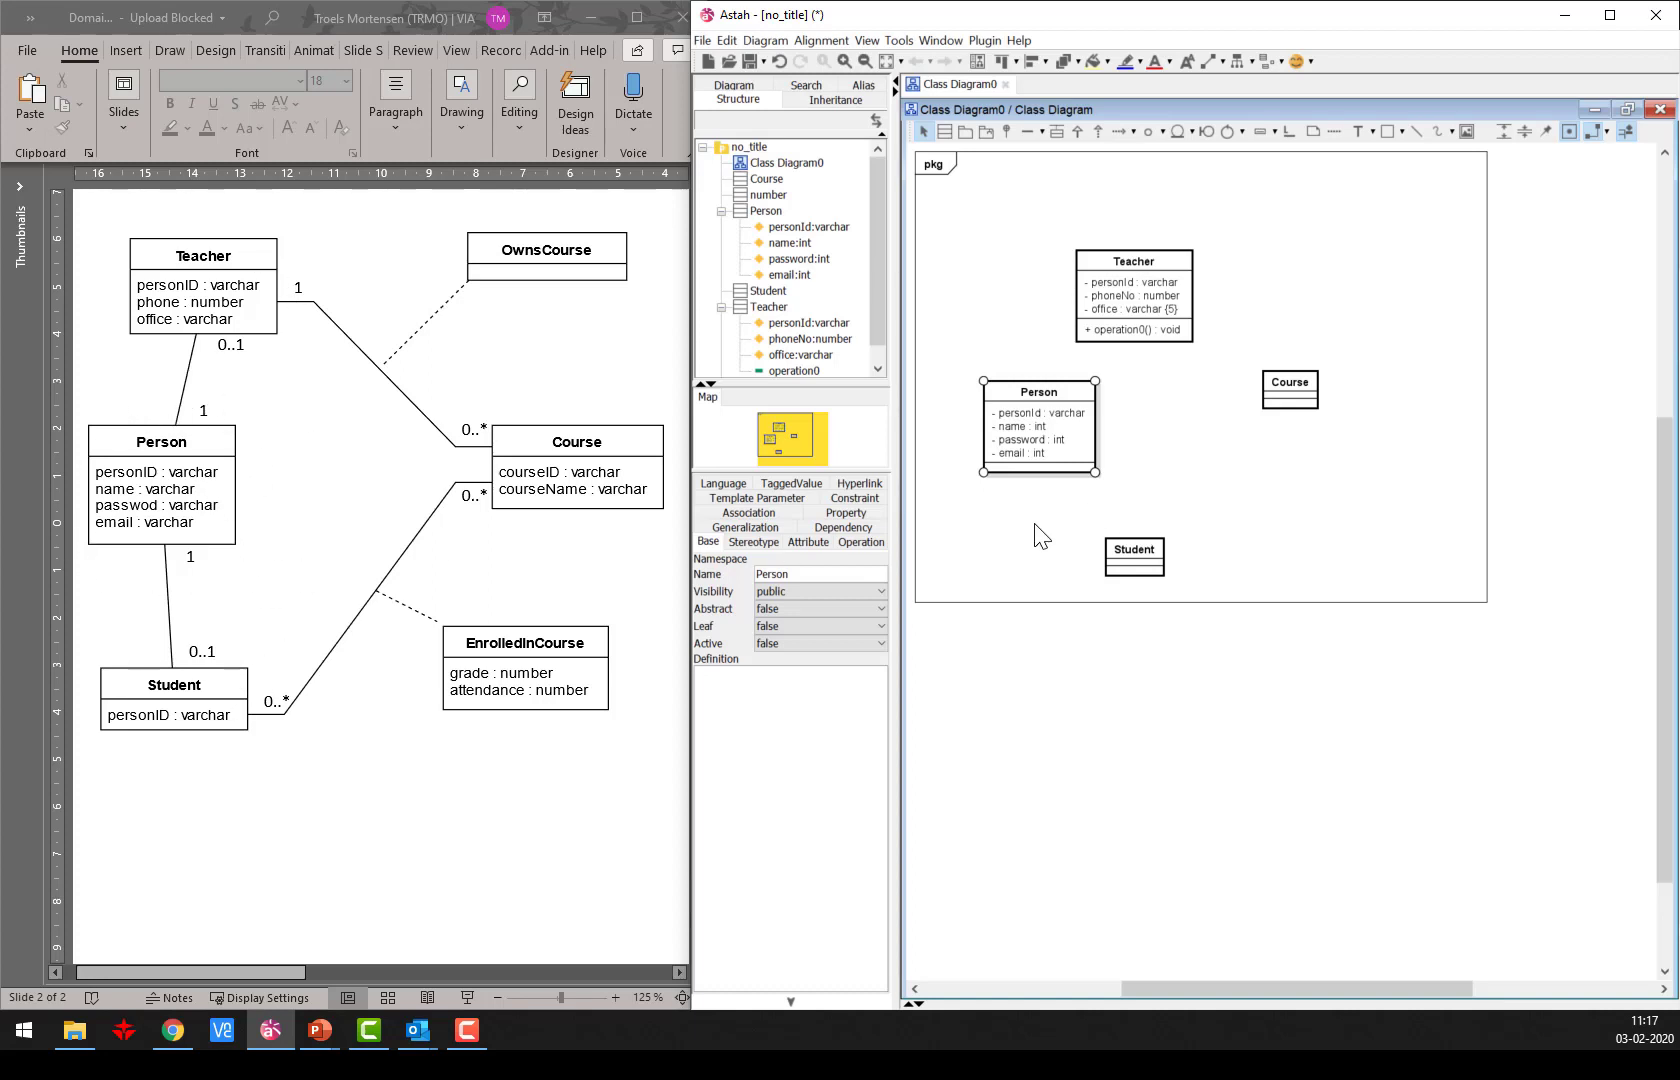
# Add the attribute personId to the Student class with the default int type.
pyautogui.click(1125, 555)
pyautogui.hotkey('ctrl', 'f')
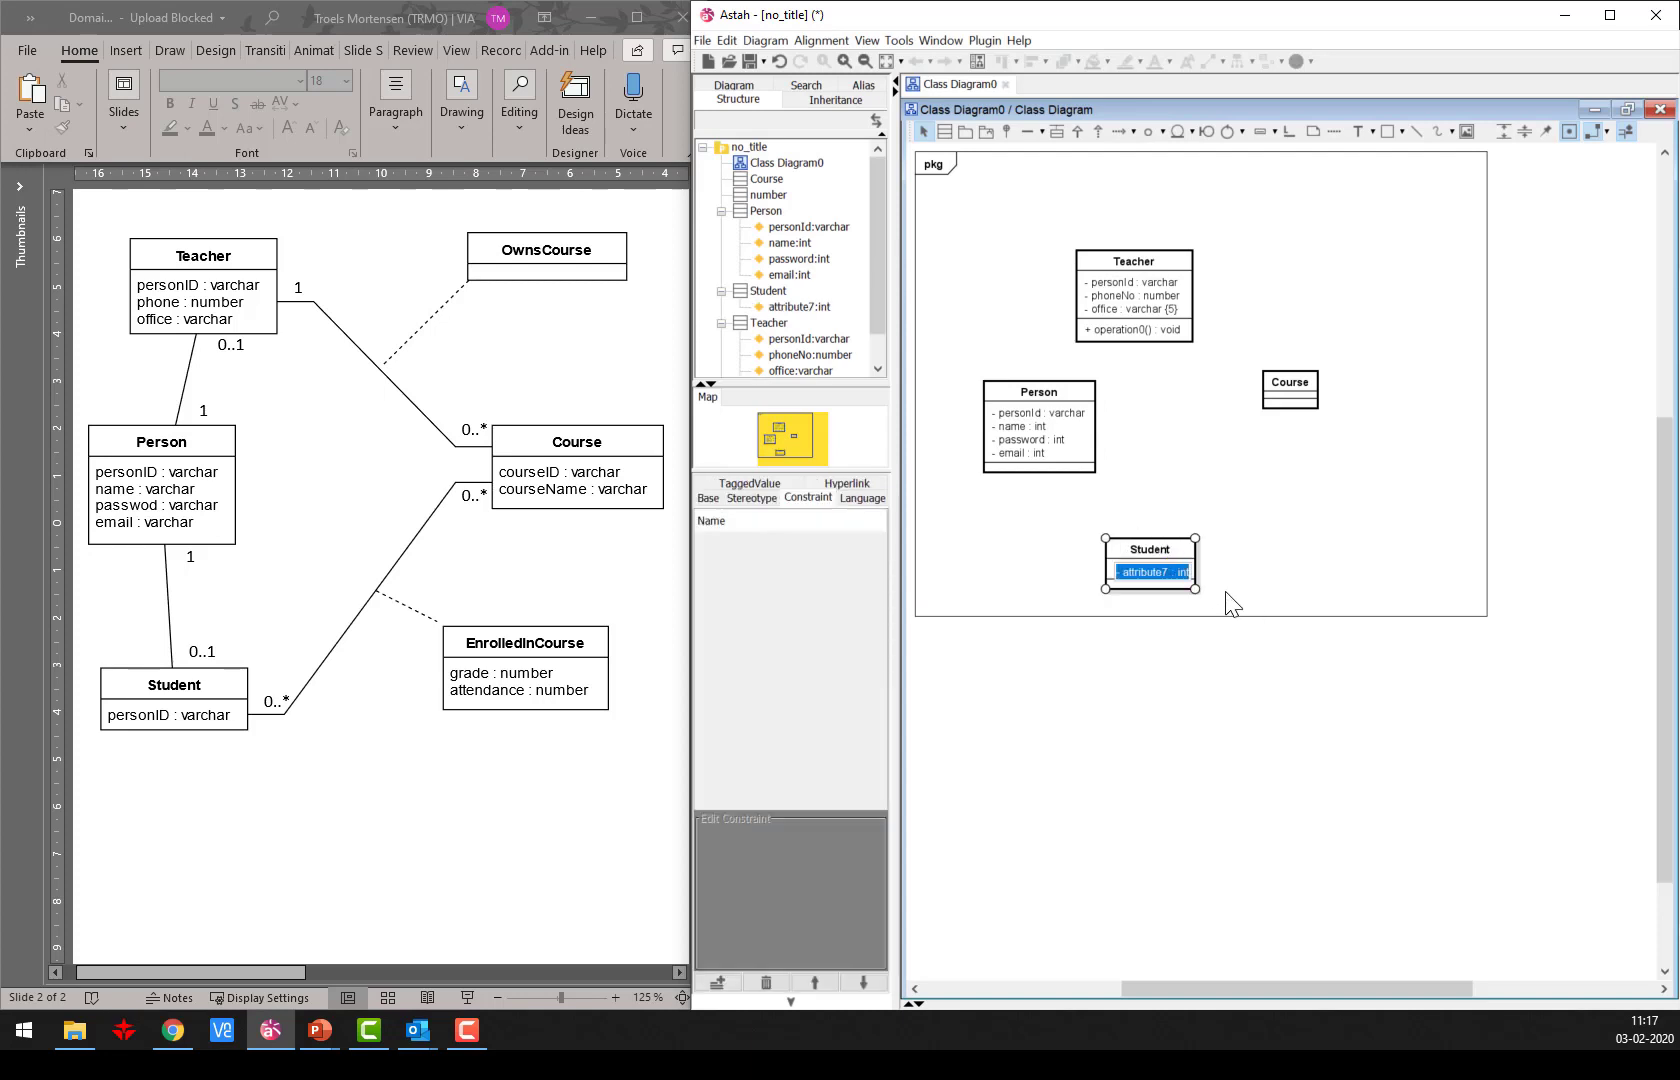
pyautogui.write('personId')
pyautogui.press('Return')
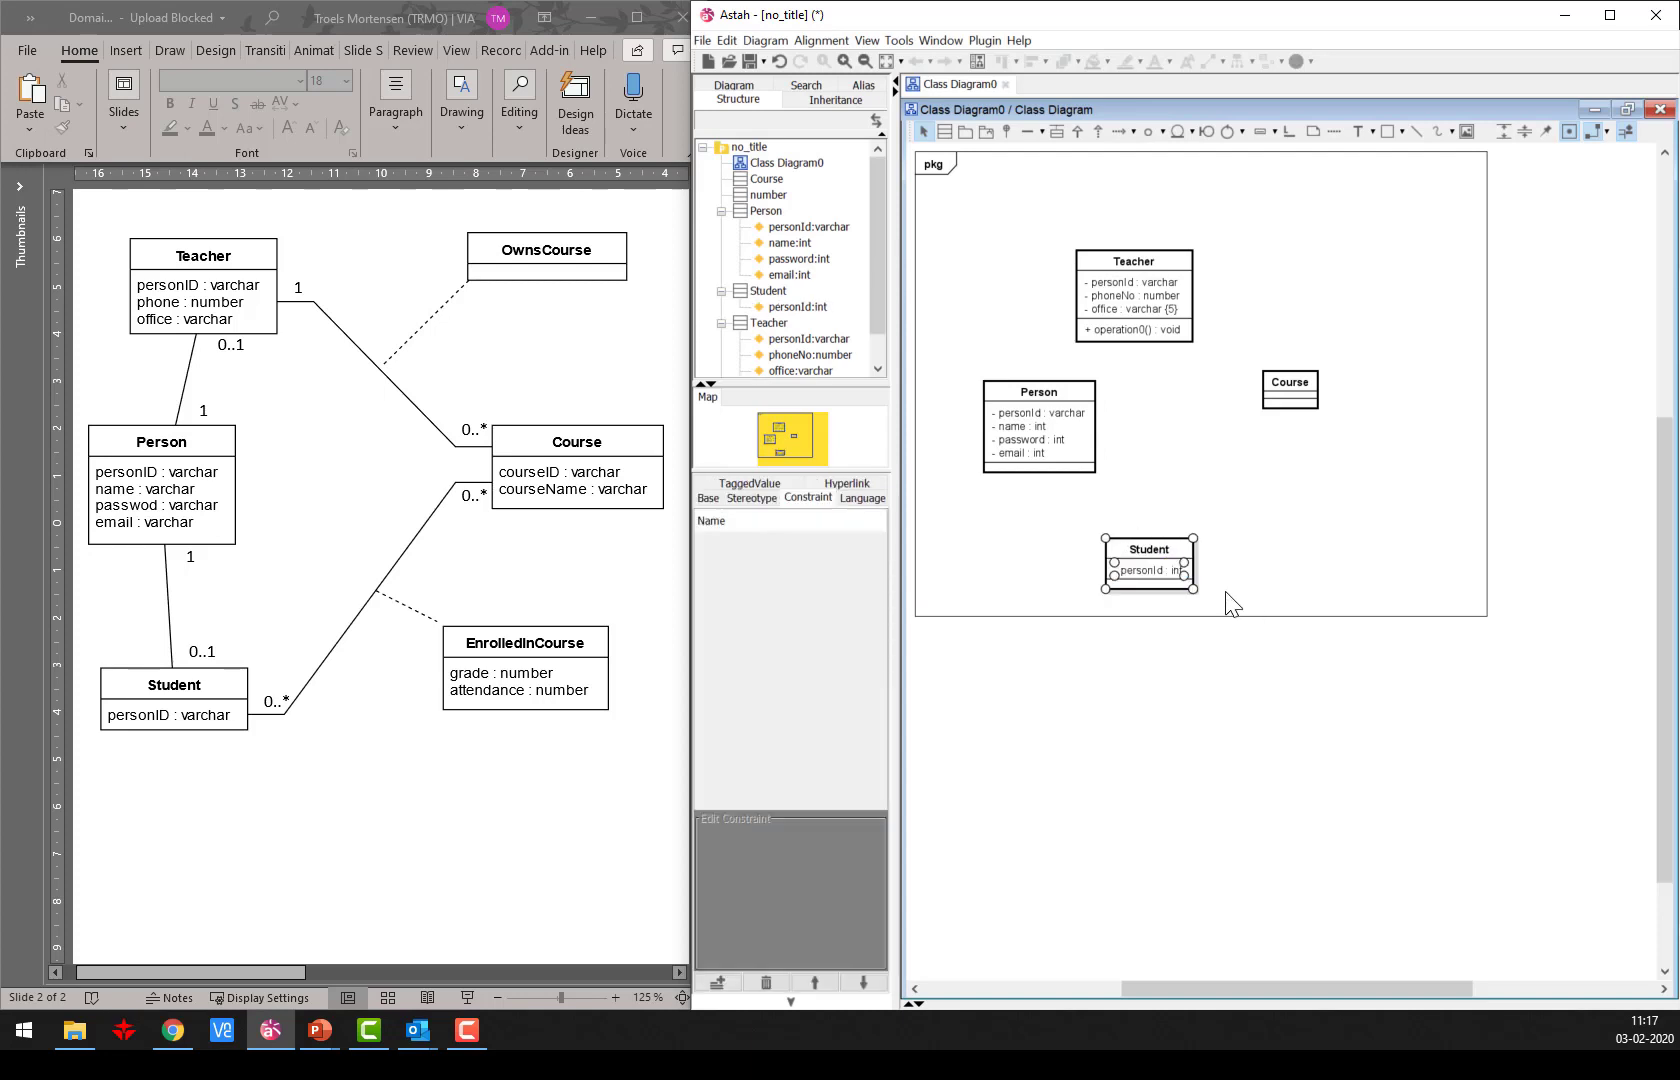
pyautogui.click(1292, 634)
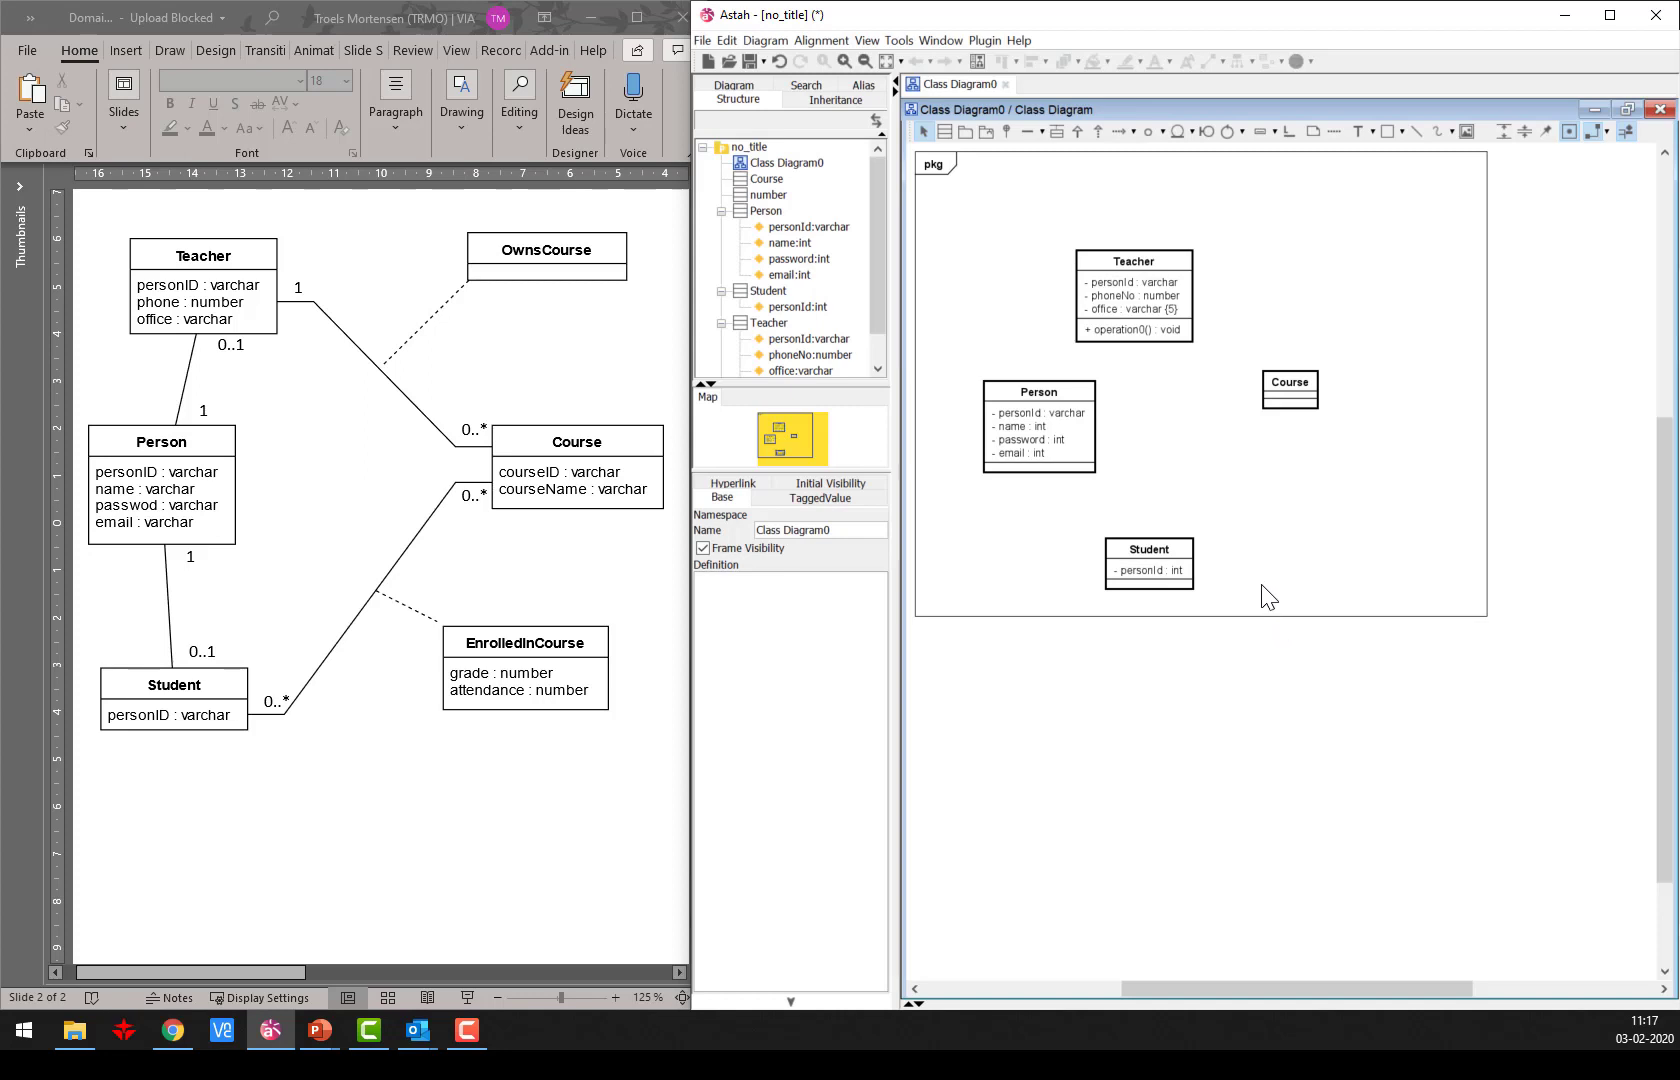
# Add the attribute "courseId : varchar" to the Course class.
pyautogui.click(1310, 397)
pyautogui.hotkey('ctrl', 'f')
pyautogui.write('c')
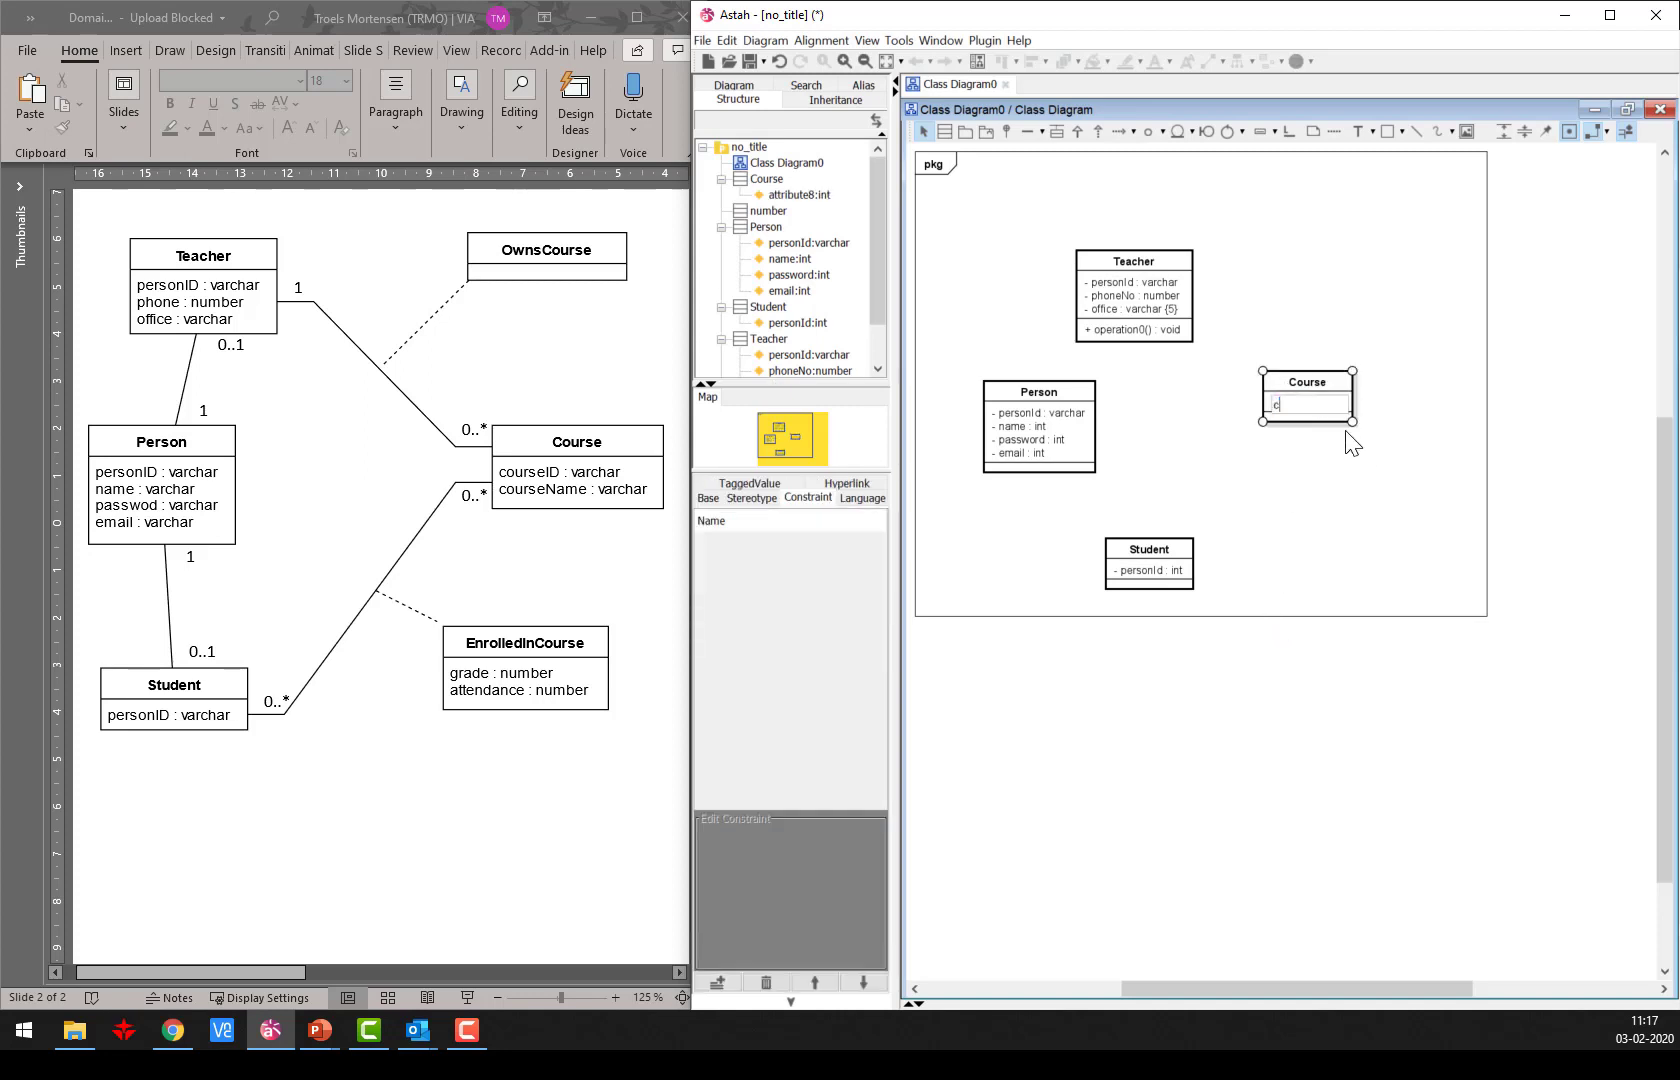
pyautogui.write('ourseId : varchar')
pyautogui.press('Return')
pyautogui.press('Return')
# Change the type of the Student class's personId attribute to varchar.
pyautogui.doubleClick(1181, 572)
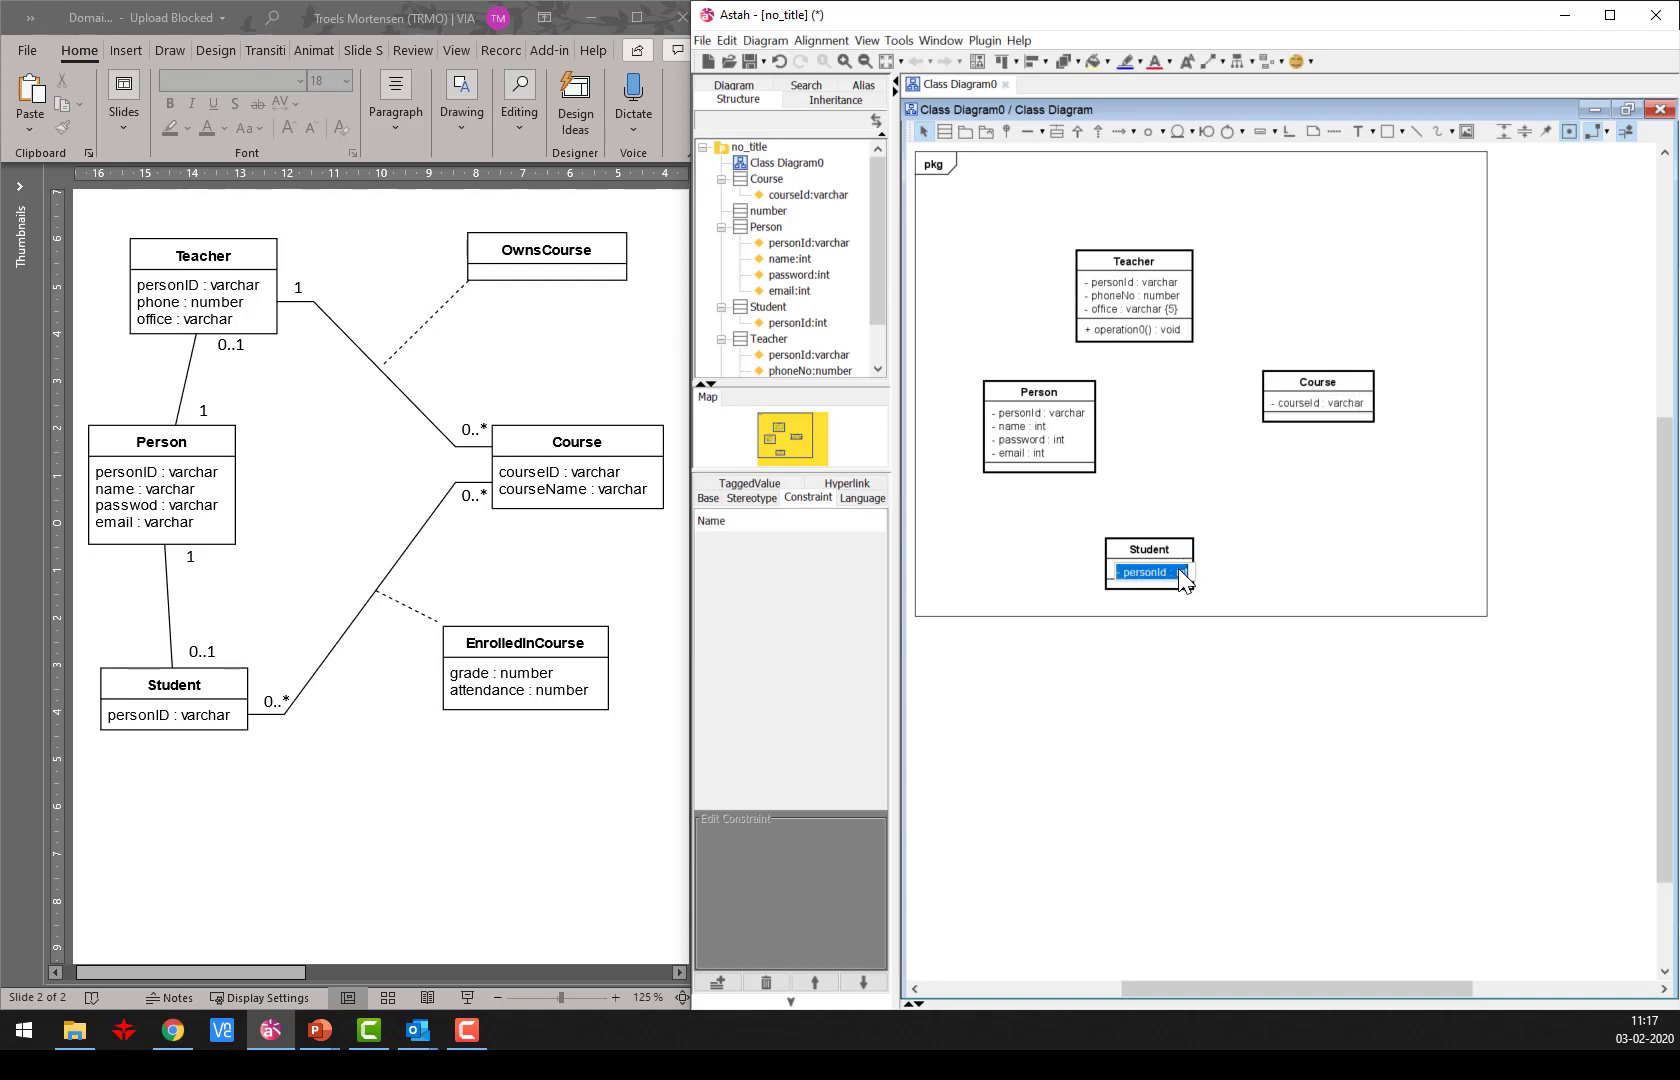
pyautogui.write('varchar')
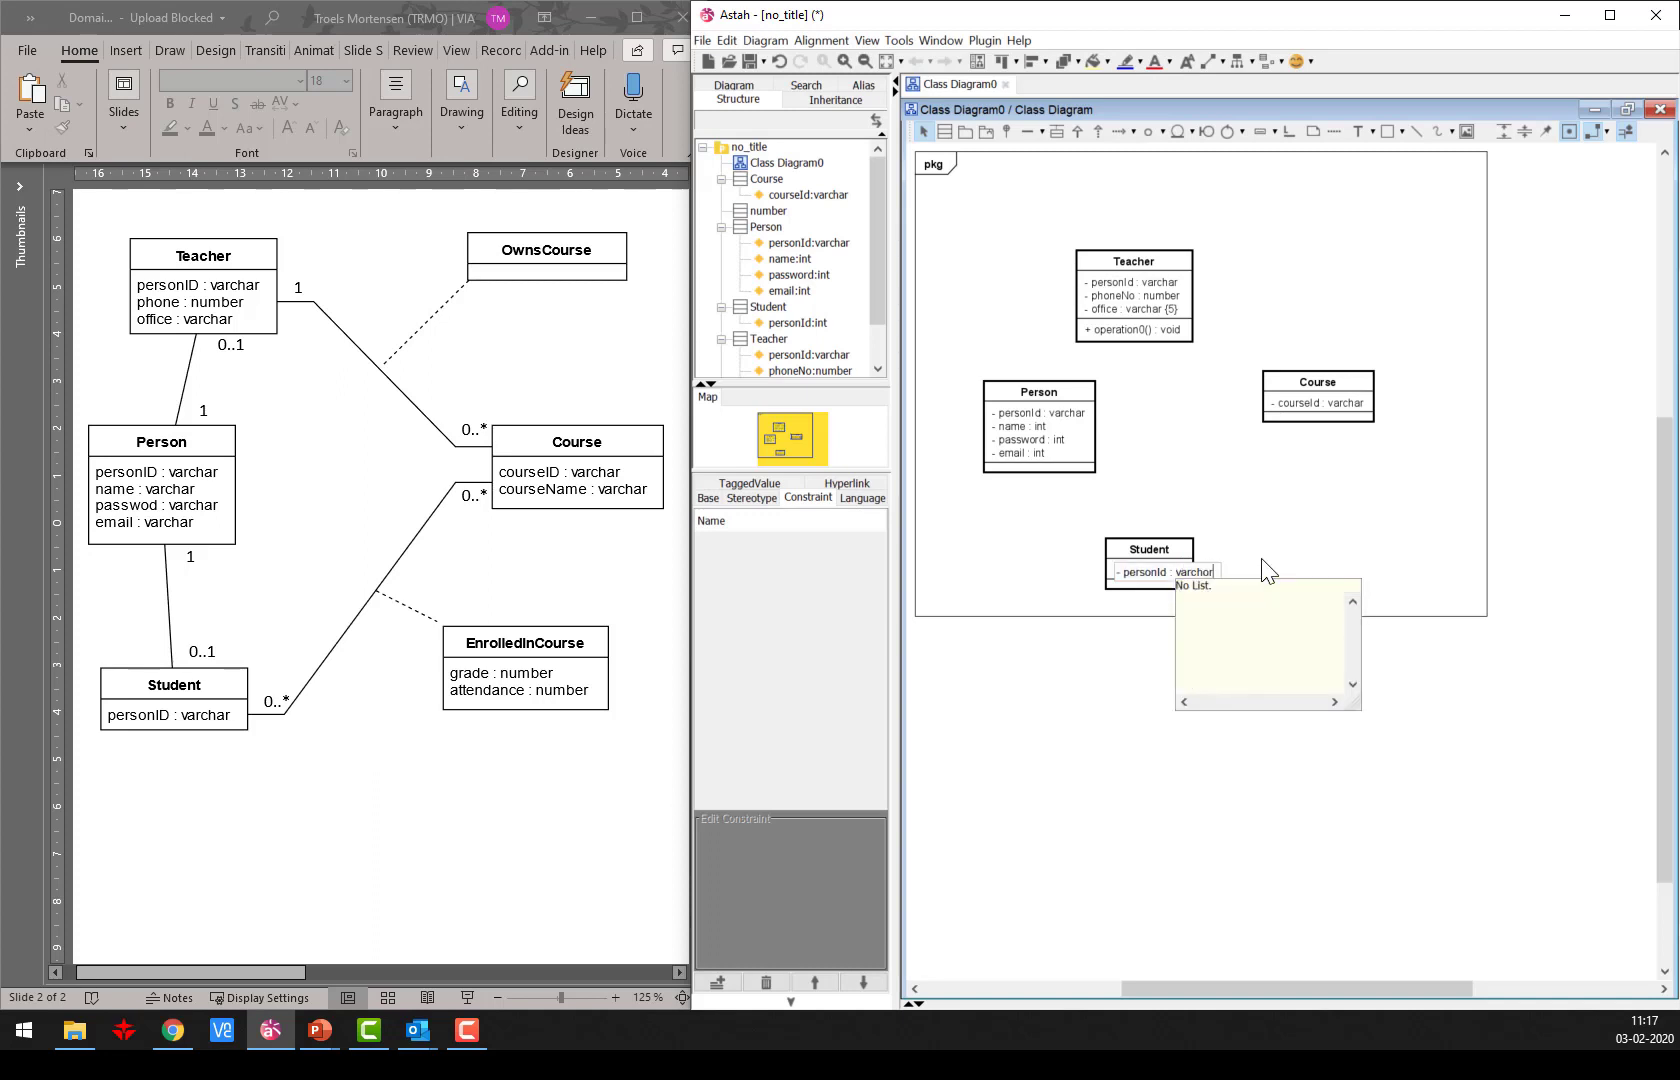
pyautogui.press('Return')
pyautogui.click(1266, 568)
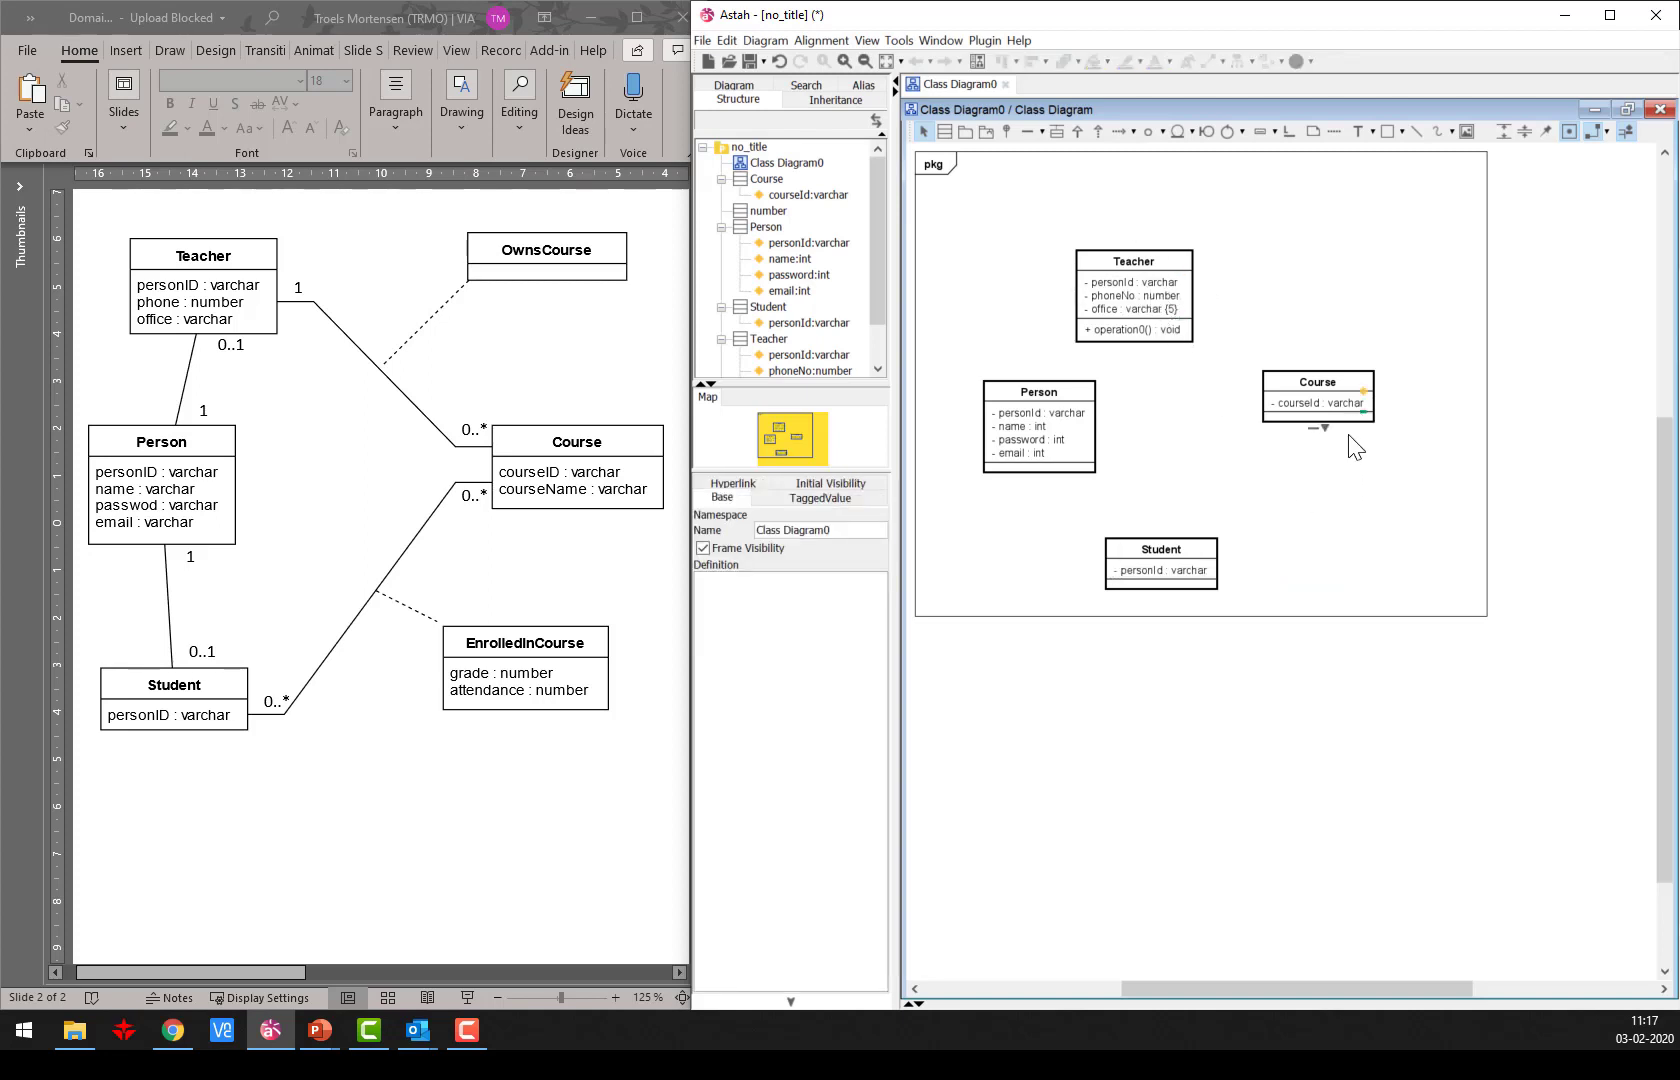
# Move the Course class slightly to the right and add the attribute "courseName : varchar" below courseId.
pyautogui.moveTo(1360, 414); pyautogui.dragTo(1393, 424)
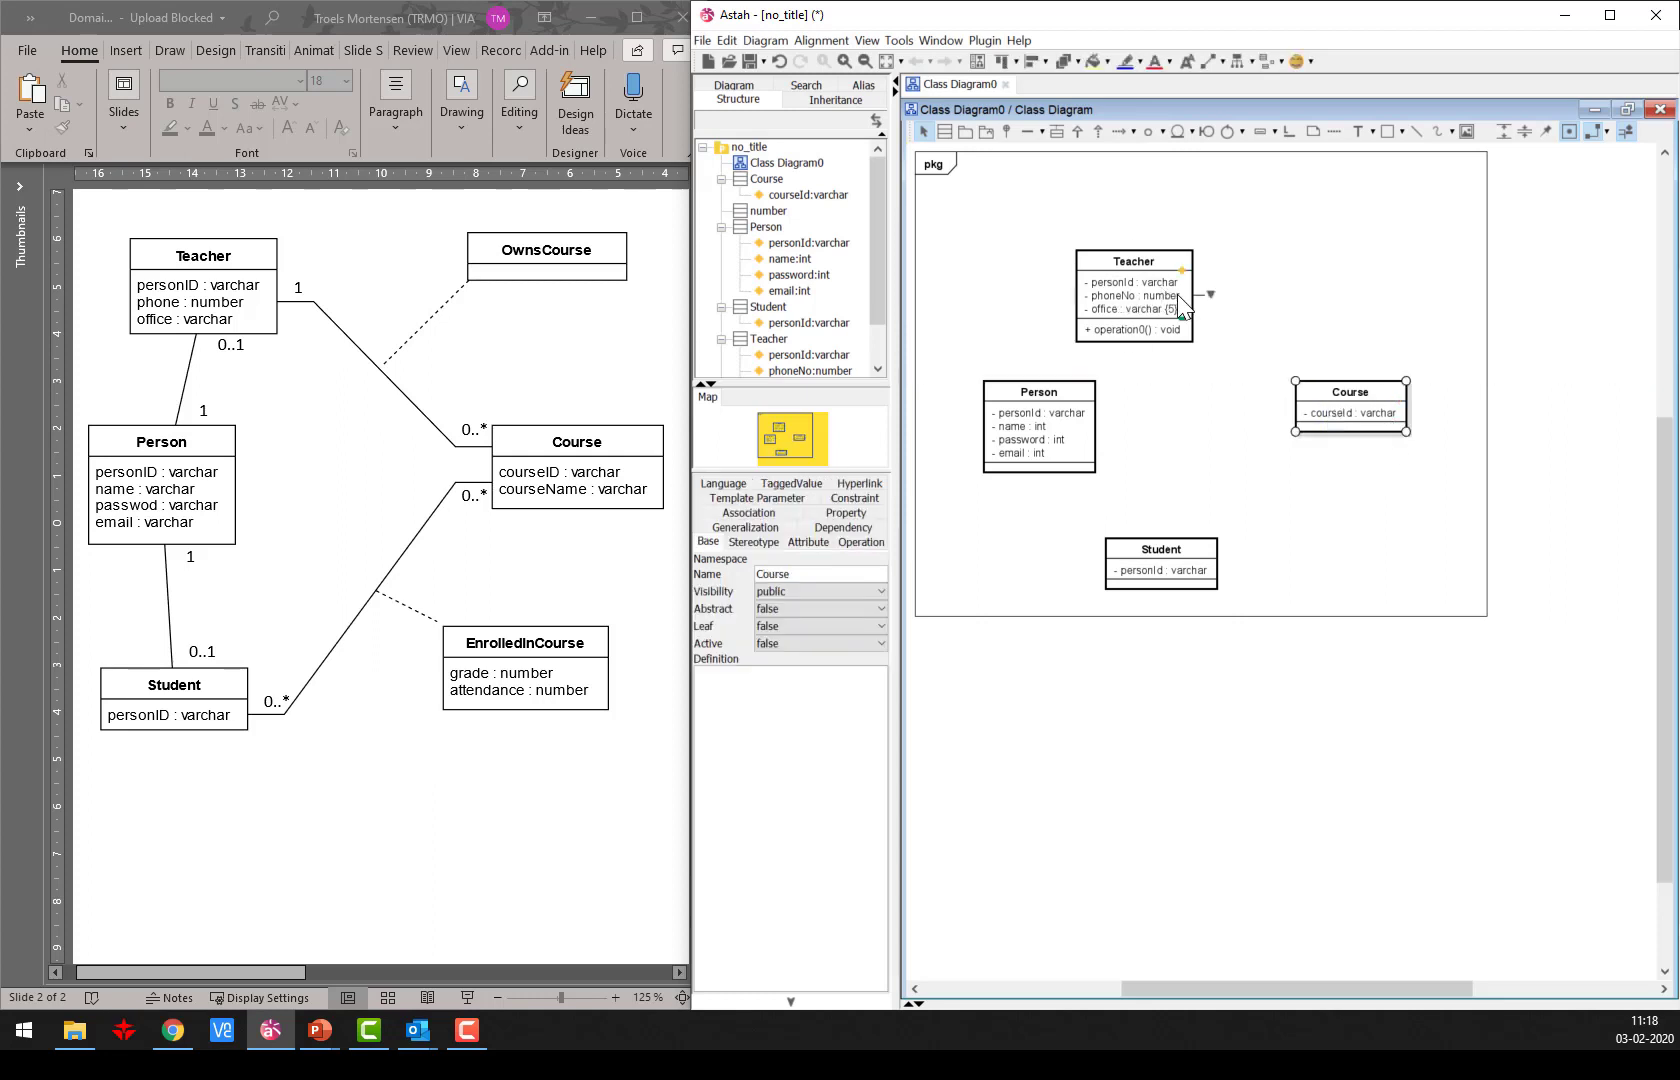
pyautogui.click(1325, 500)
pyautogui.click(1385, 413)
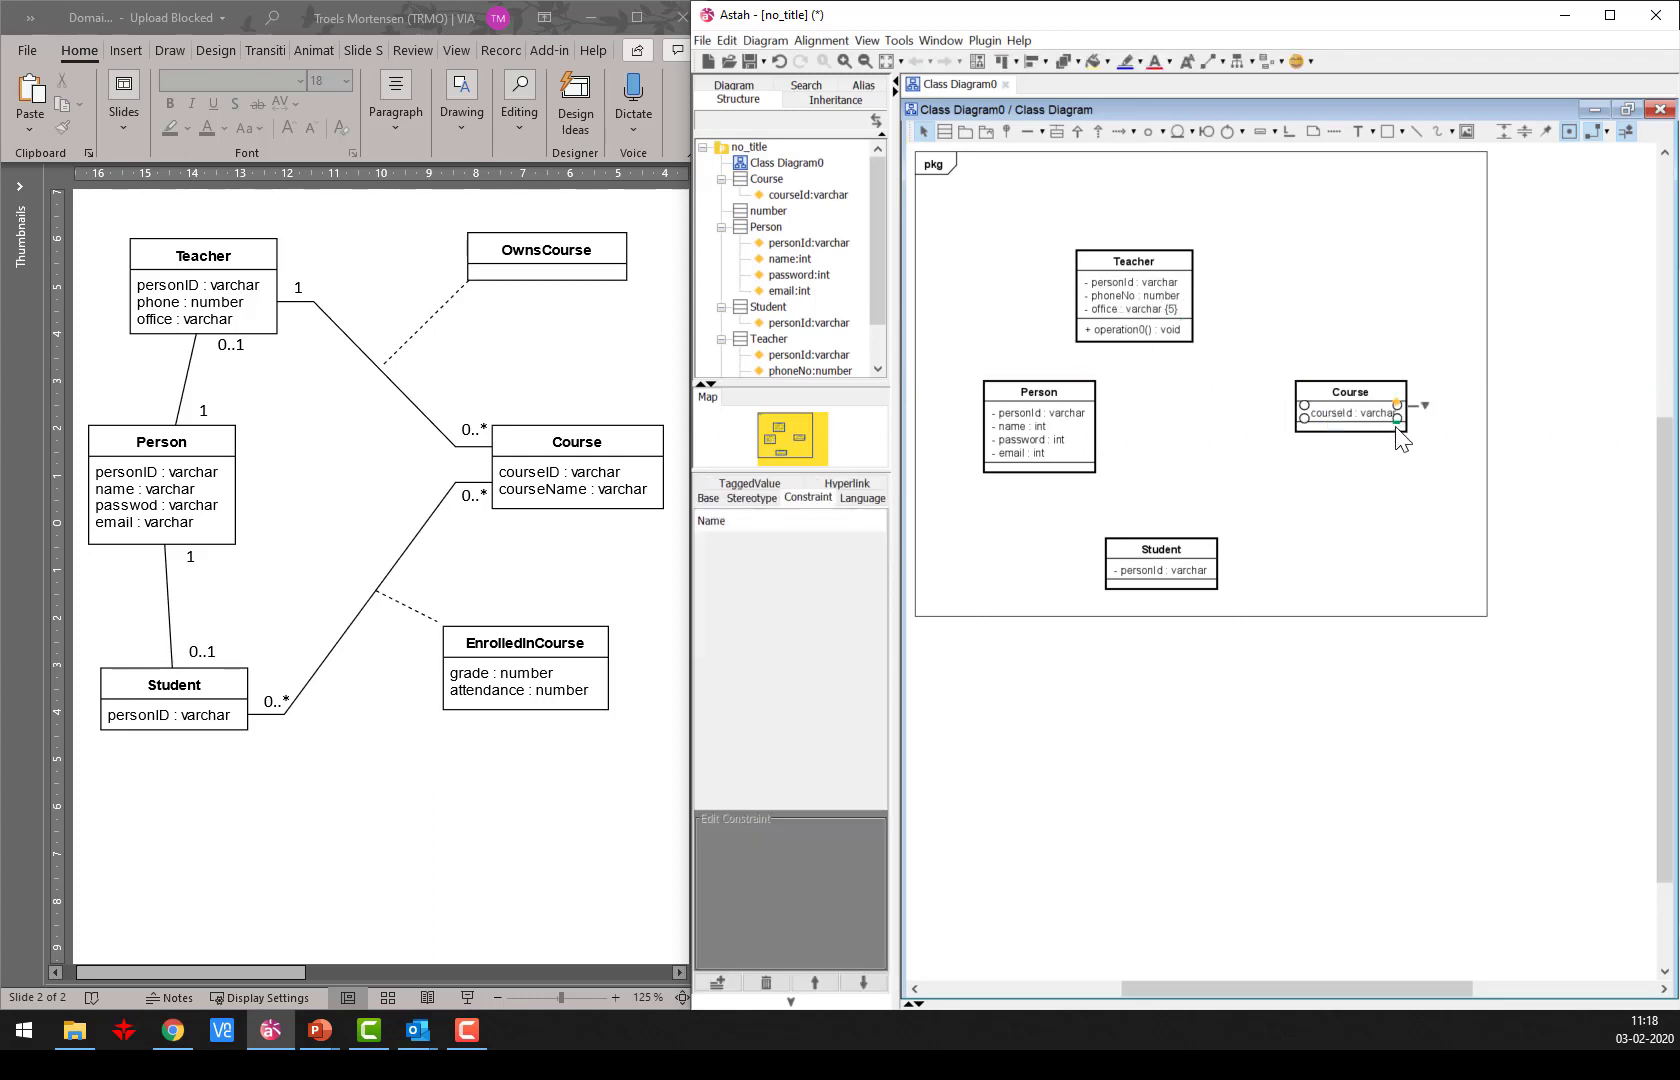
pyautogui.hotkey('ctrl', 'f')
pyautogui.write('courseN')
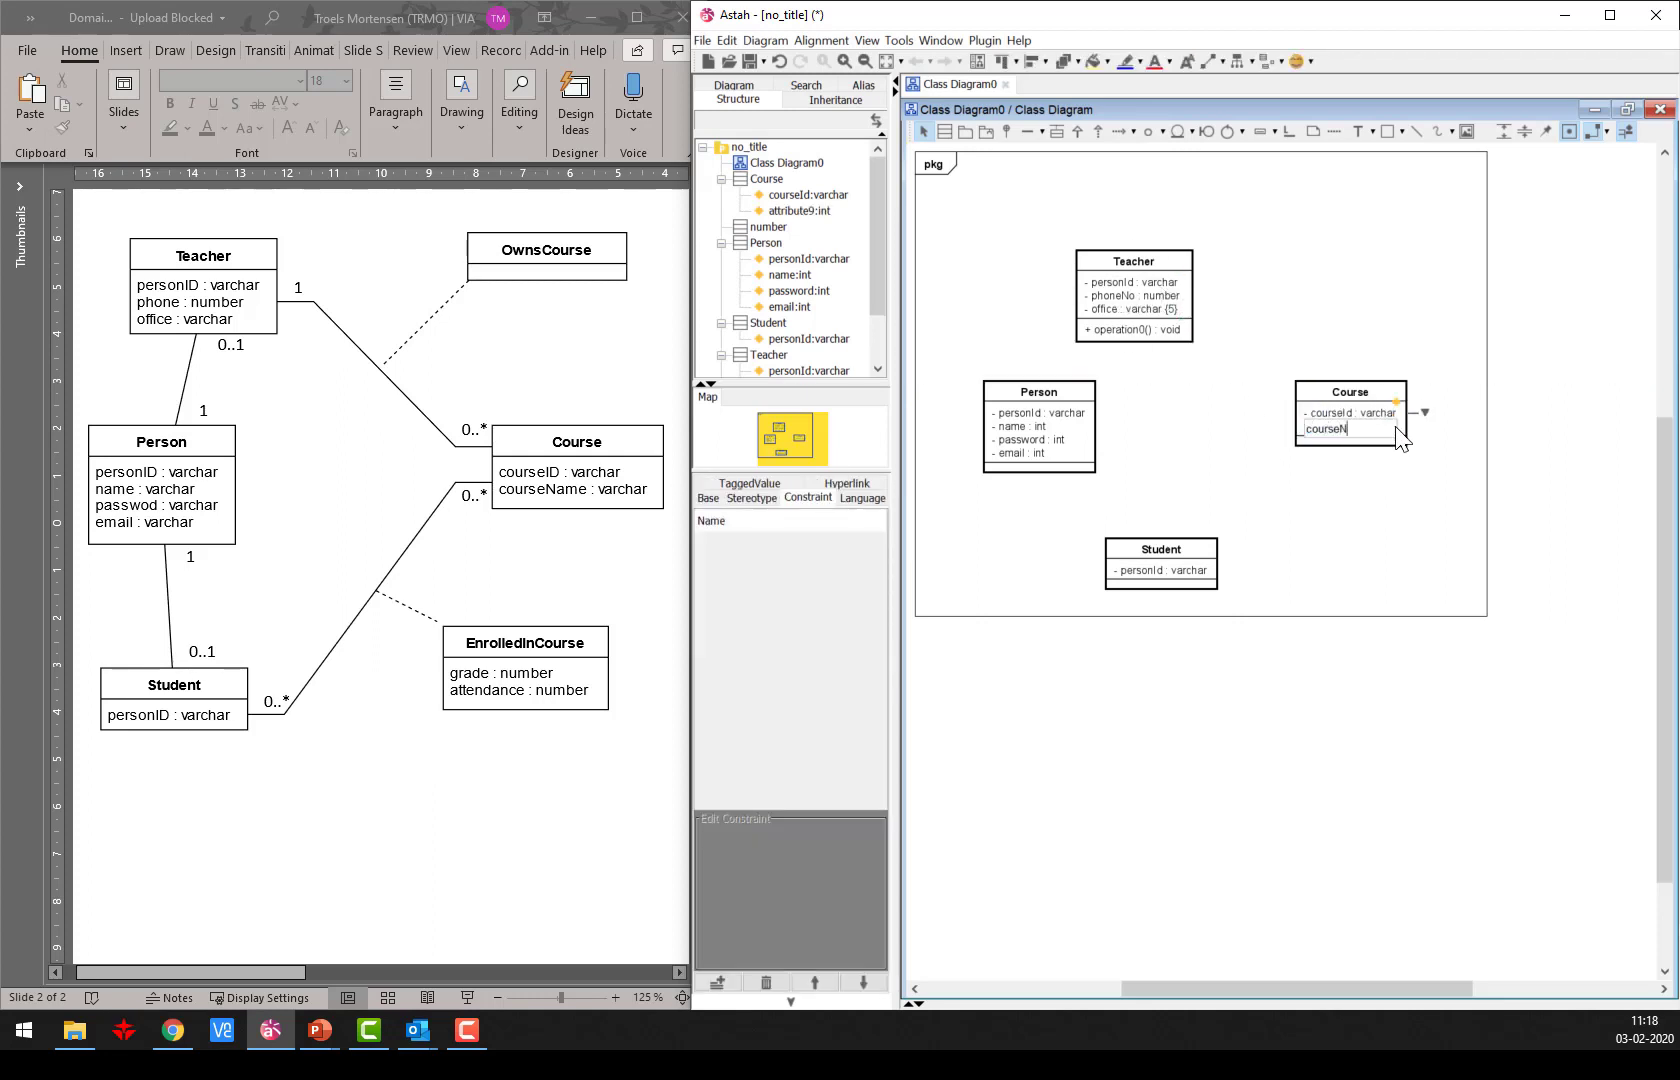
pyautogui.write('ame : varchar')
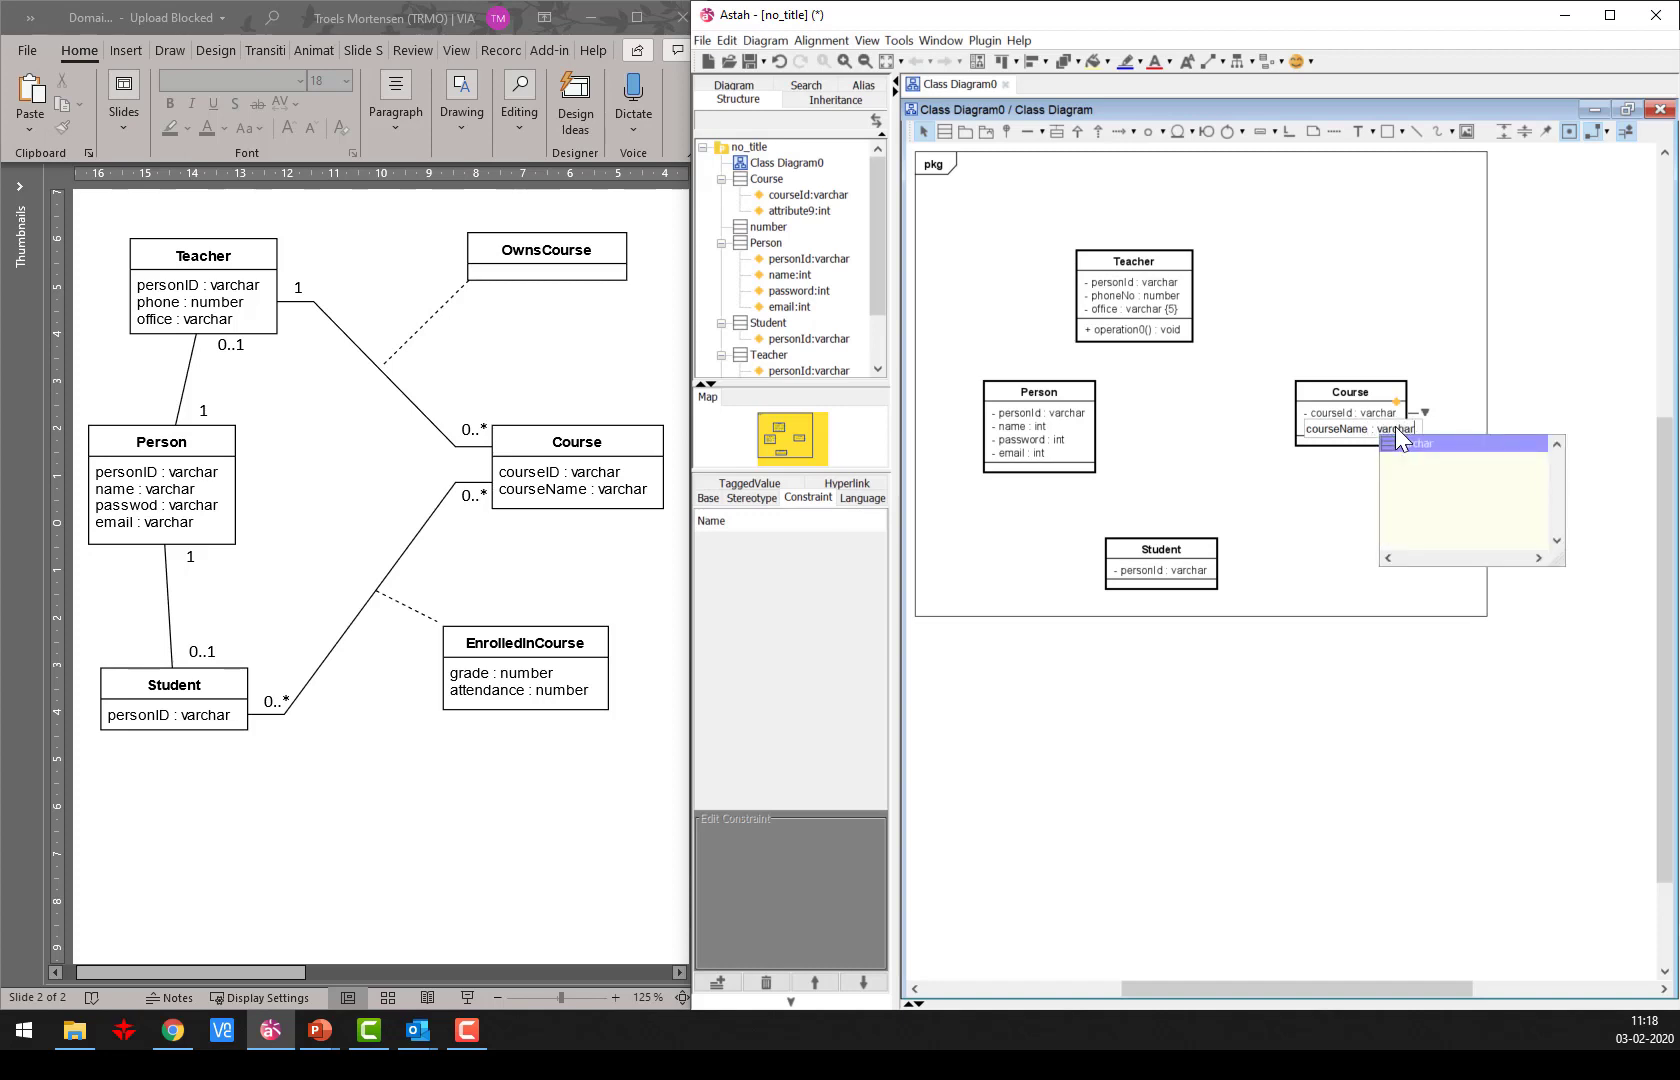
pyautogui.press('Return')
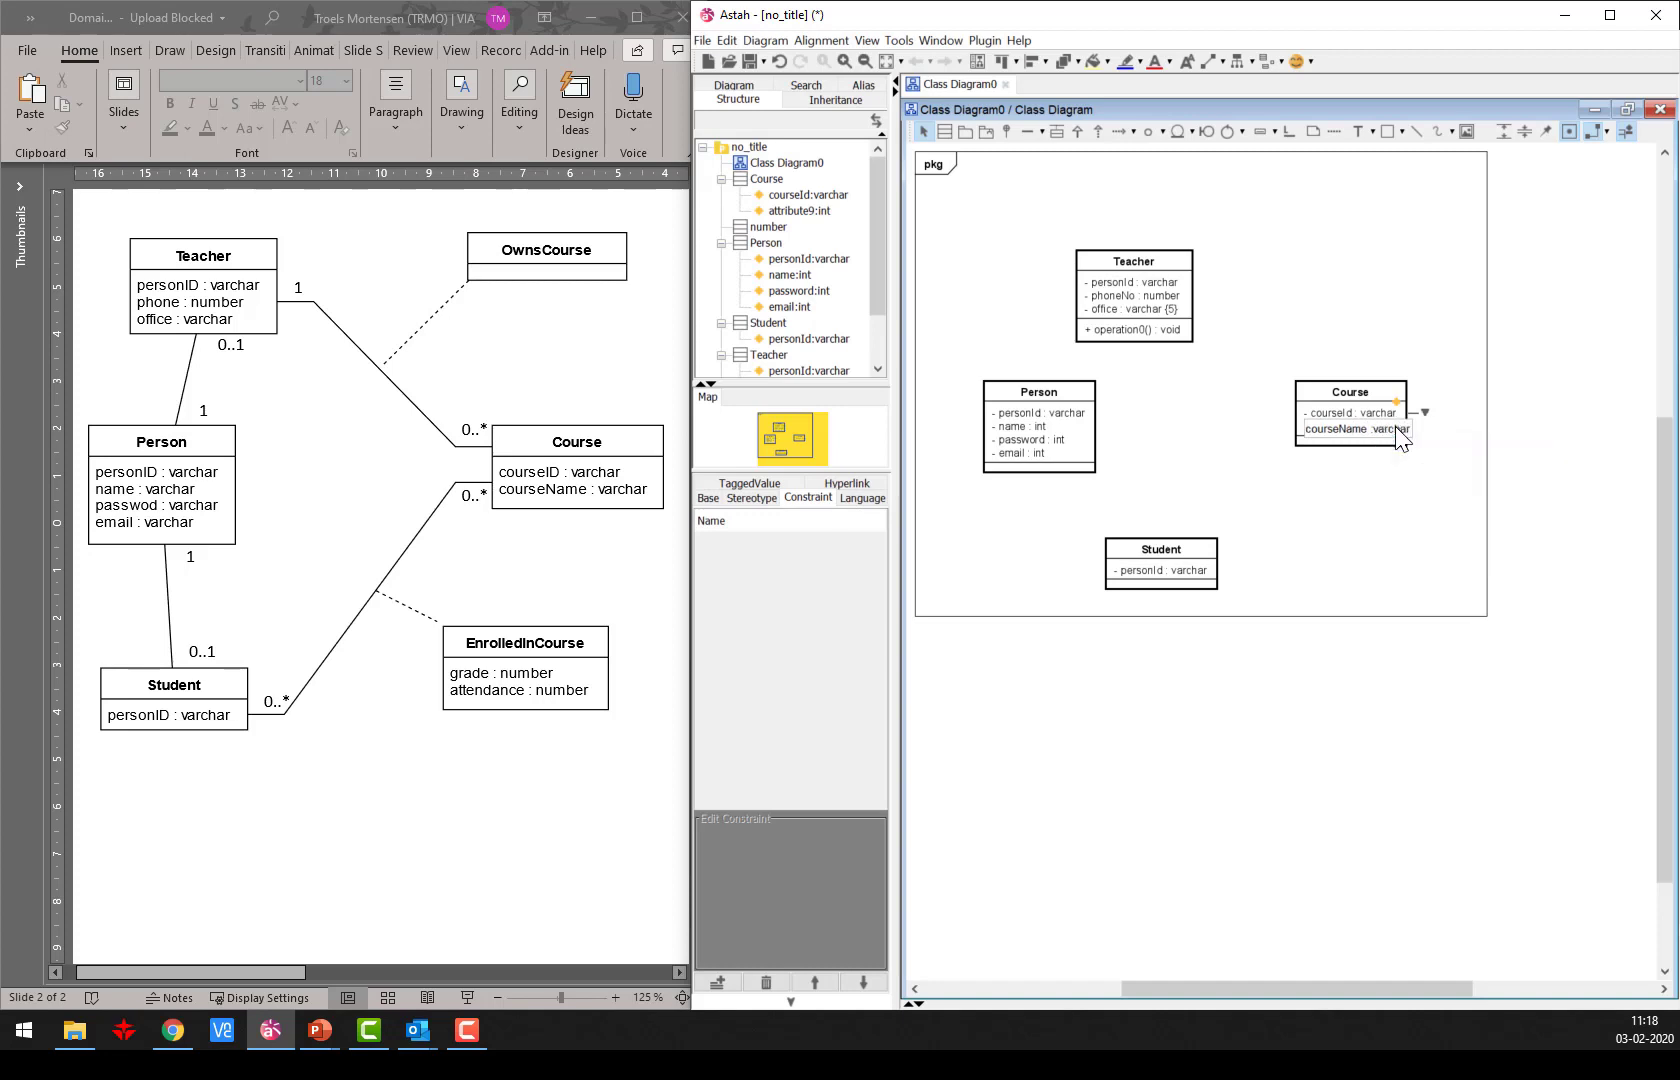
pyautogui.press('Return')
pyautogui.click(1240, 515)
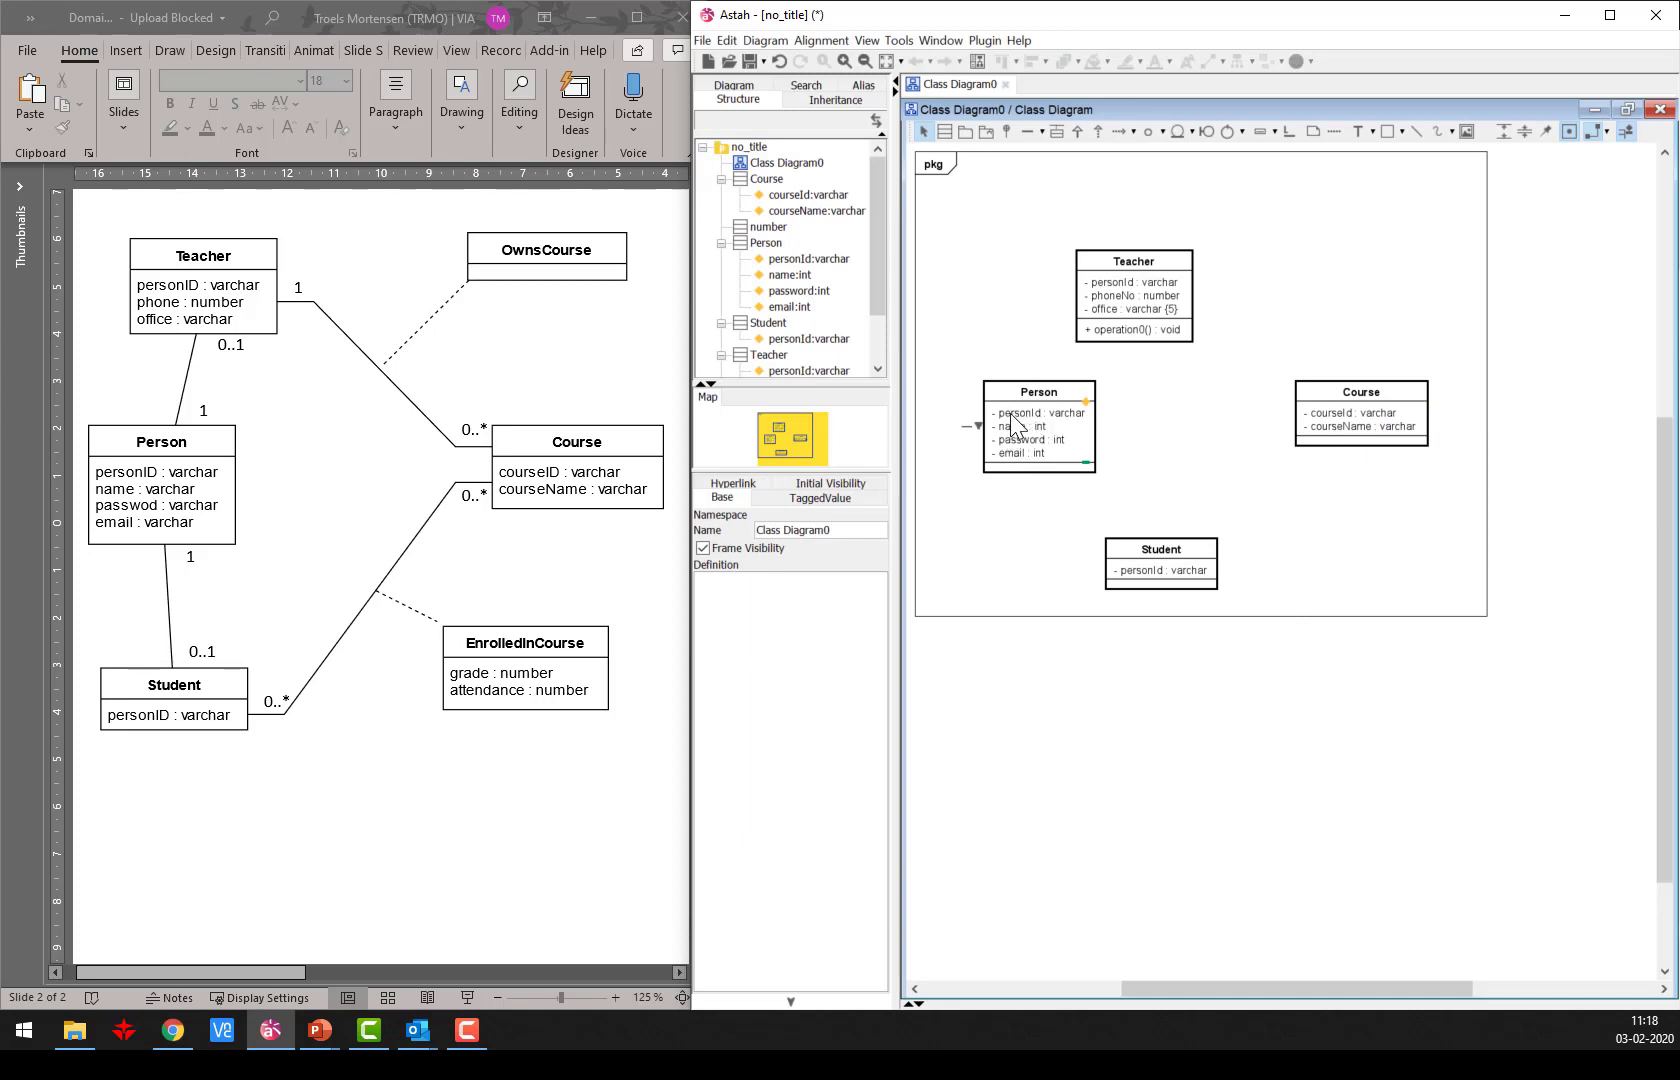
pyautogui.doubleClick(1012, 415)
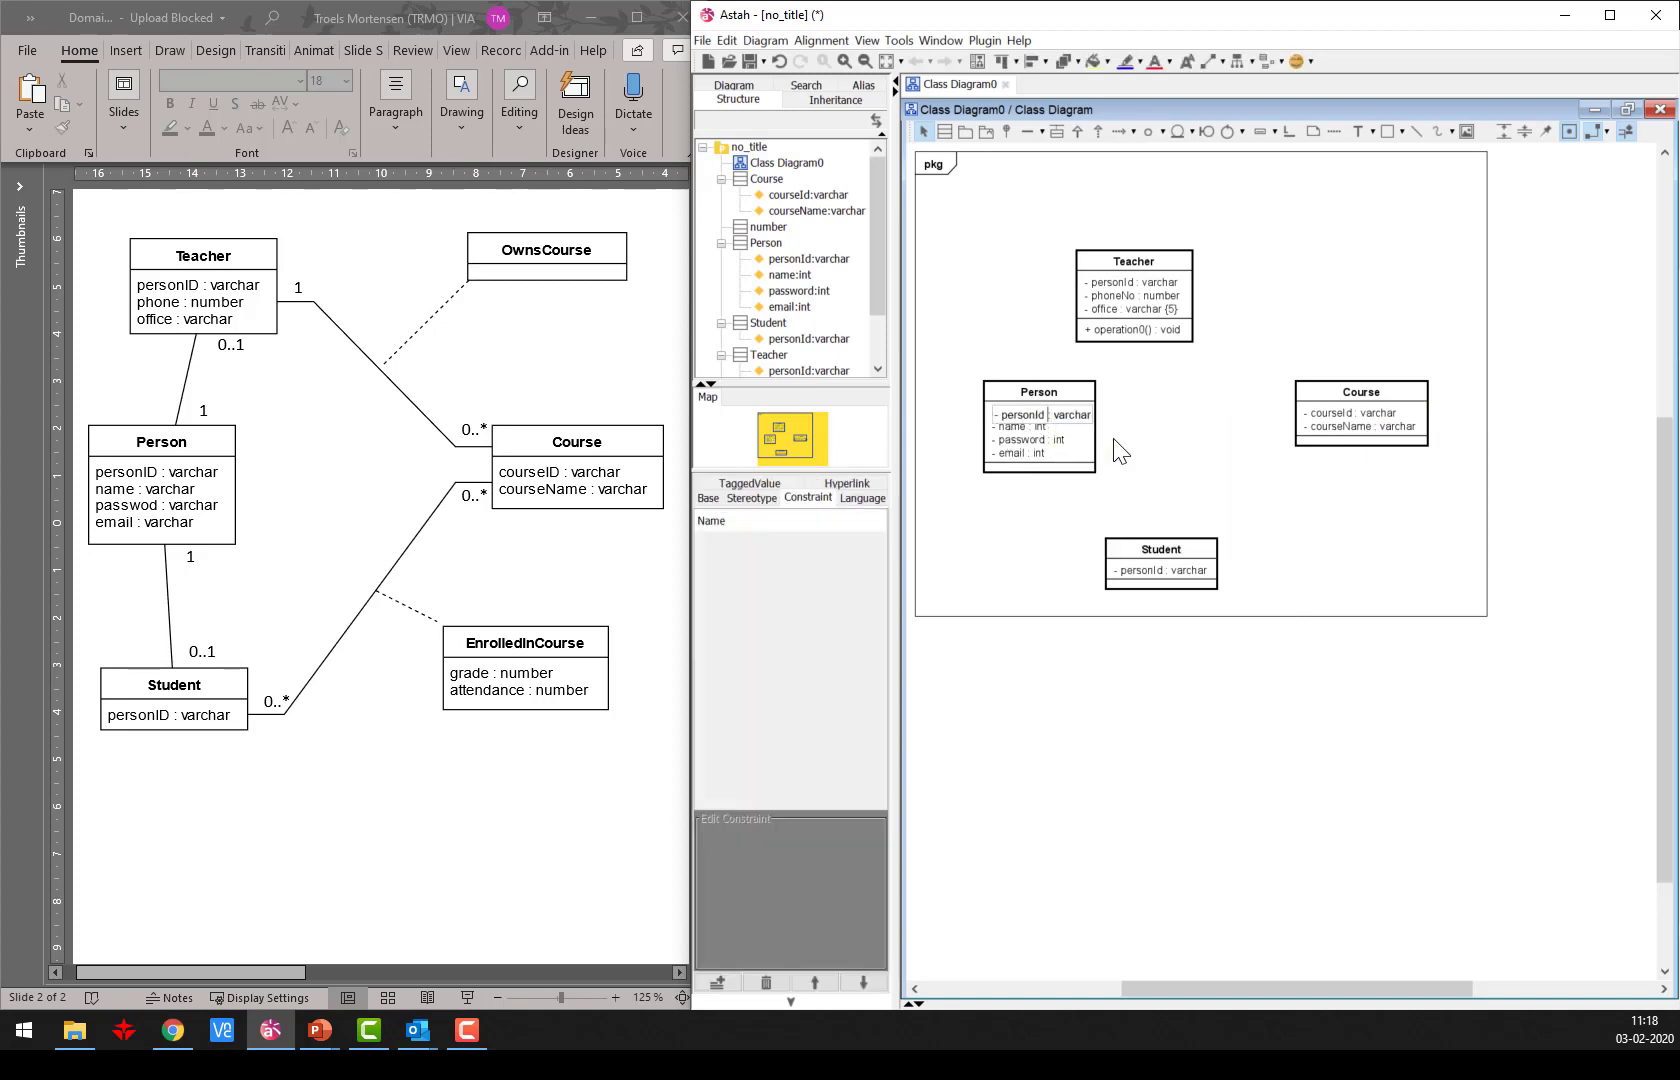
pyautogui.press('Return')
pyautogui.hotkey('ctrl', 'f')
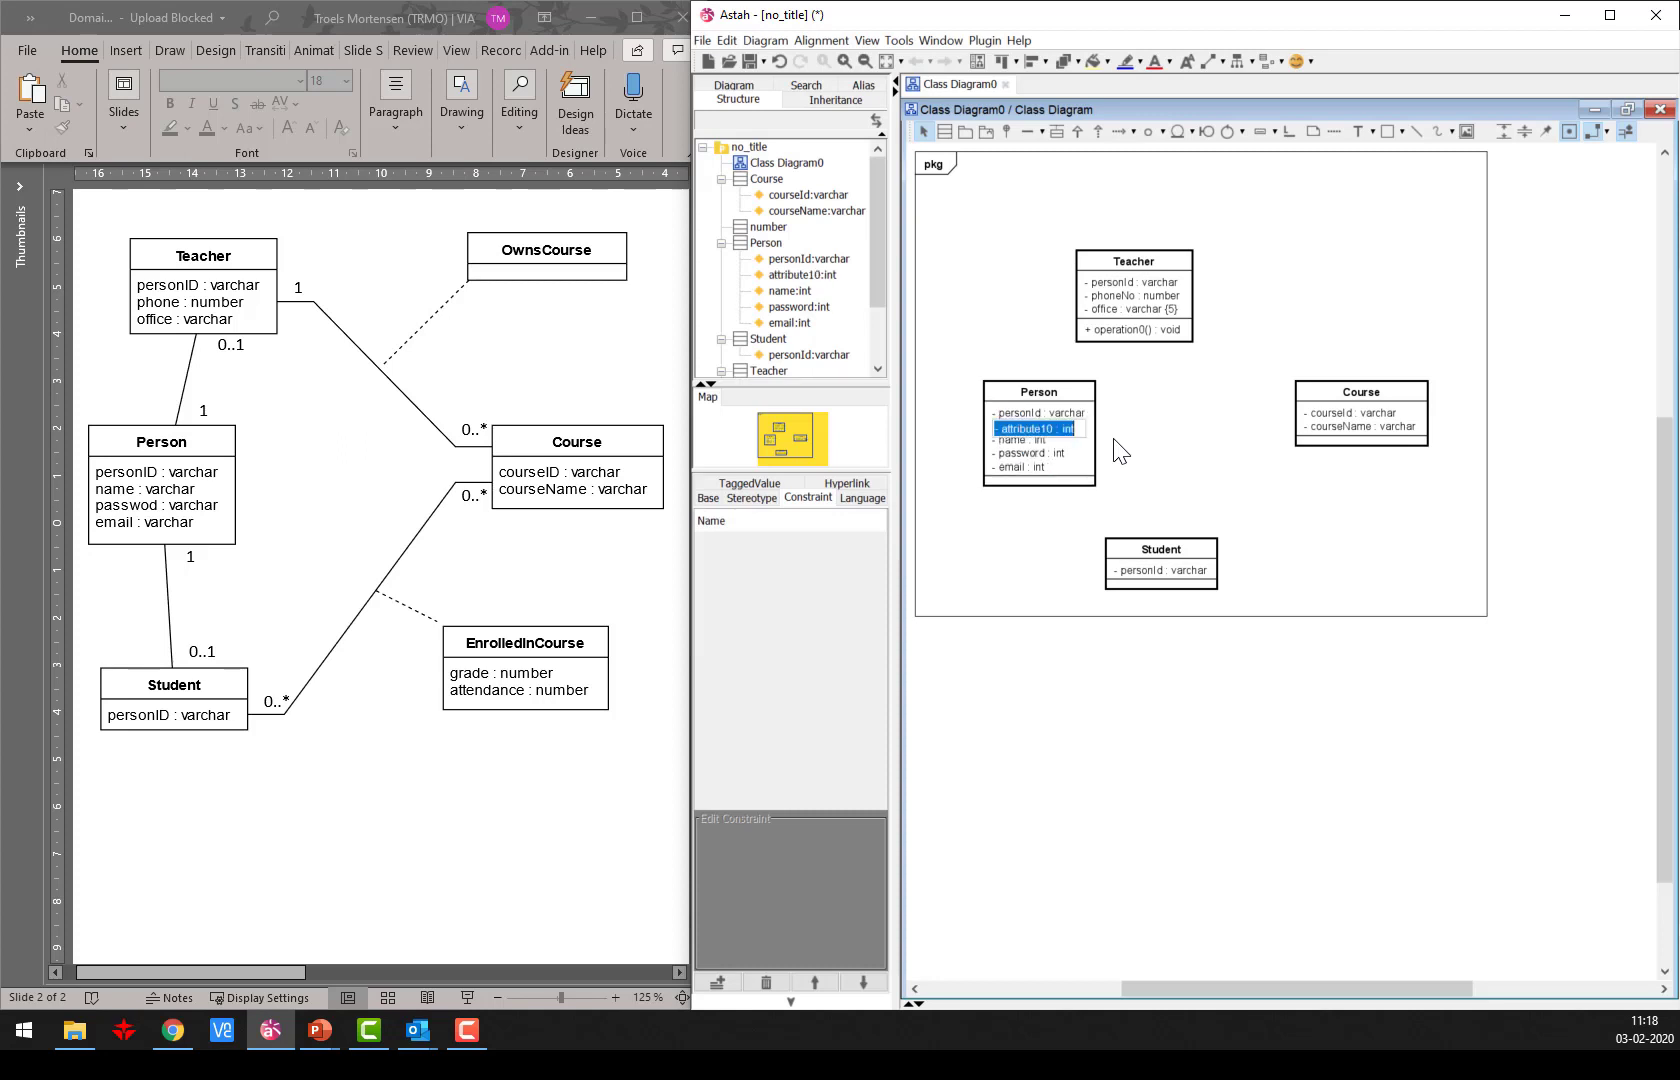
pyautogui.press('Escape')
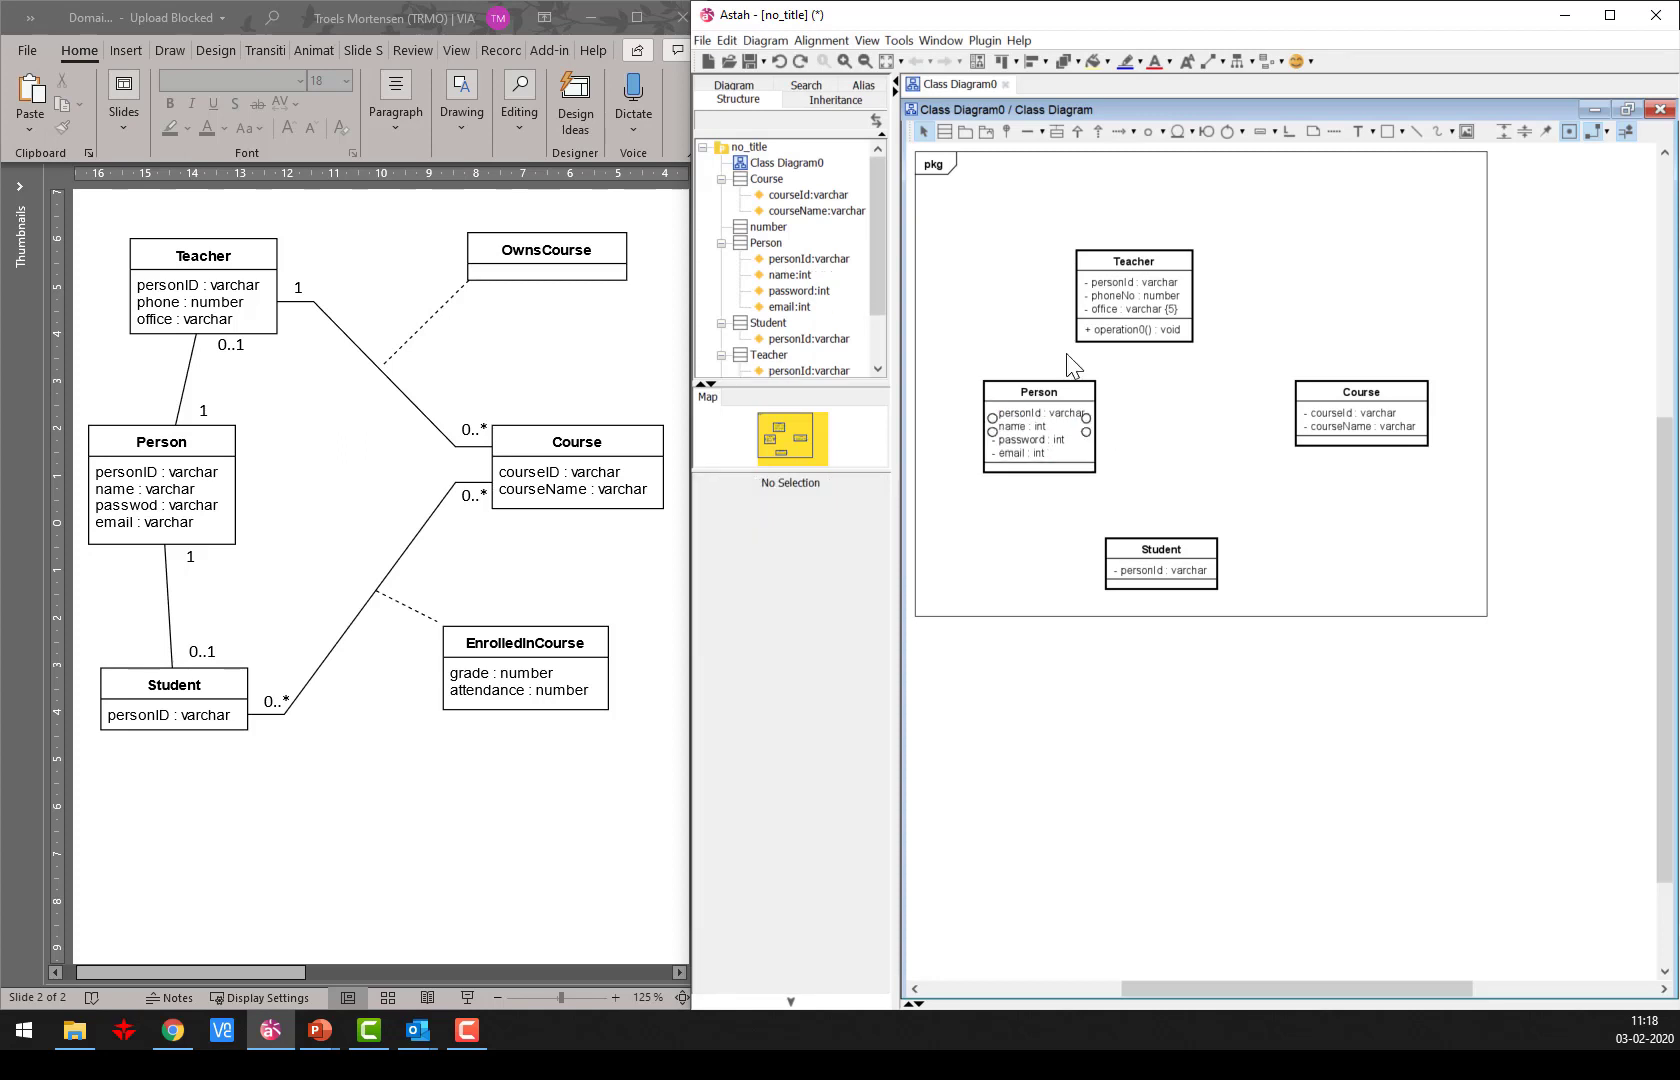
pyautogui.click(1008, 415)
pyautogui.click(1008, 415)
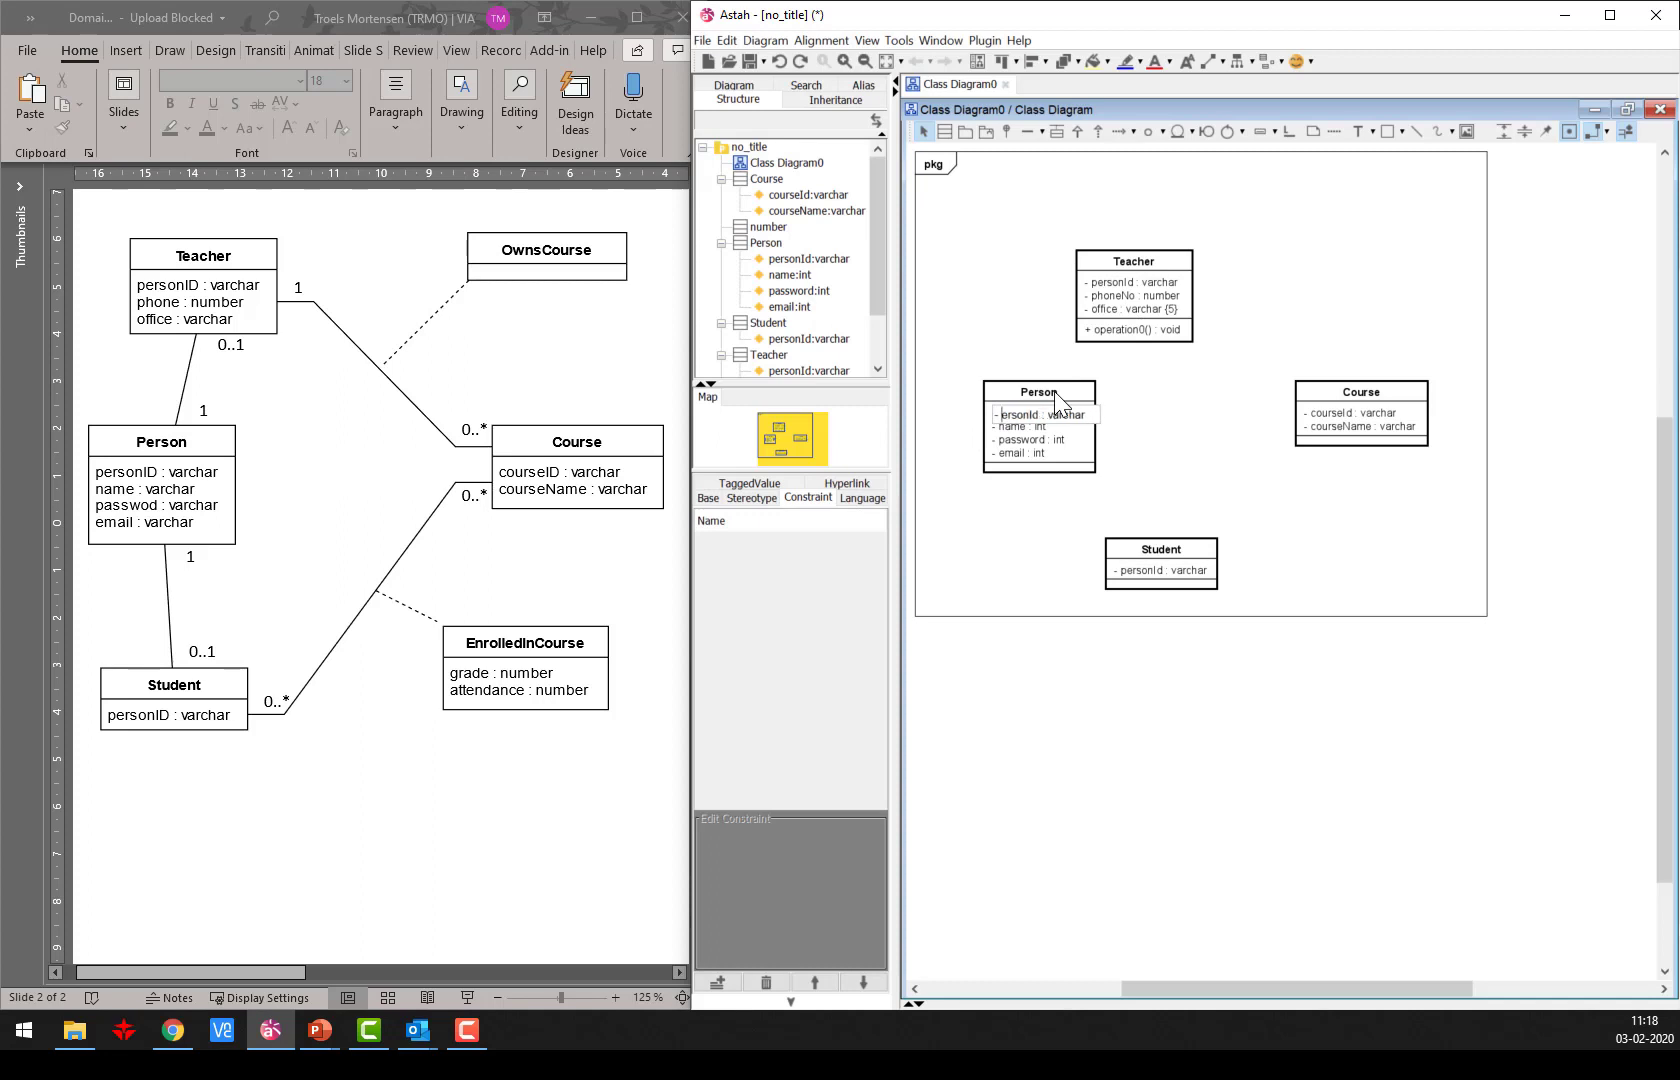
pyautogui.click(1262, 444)
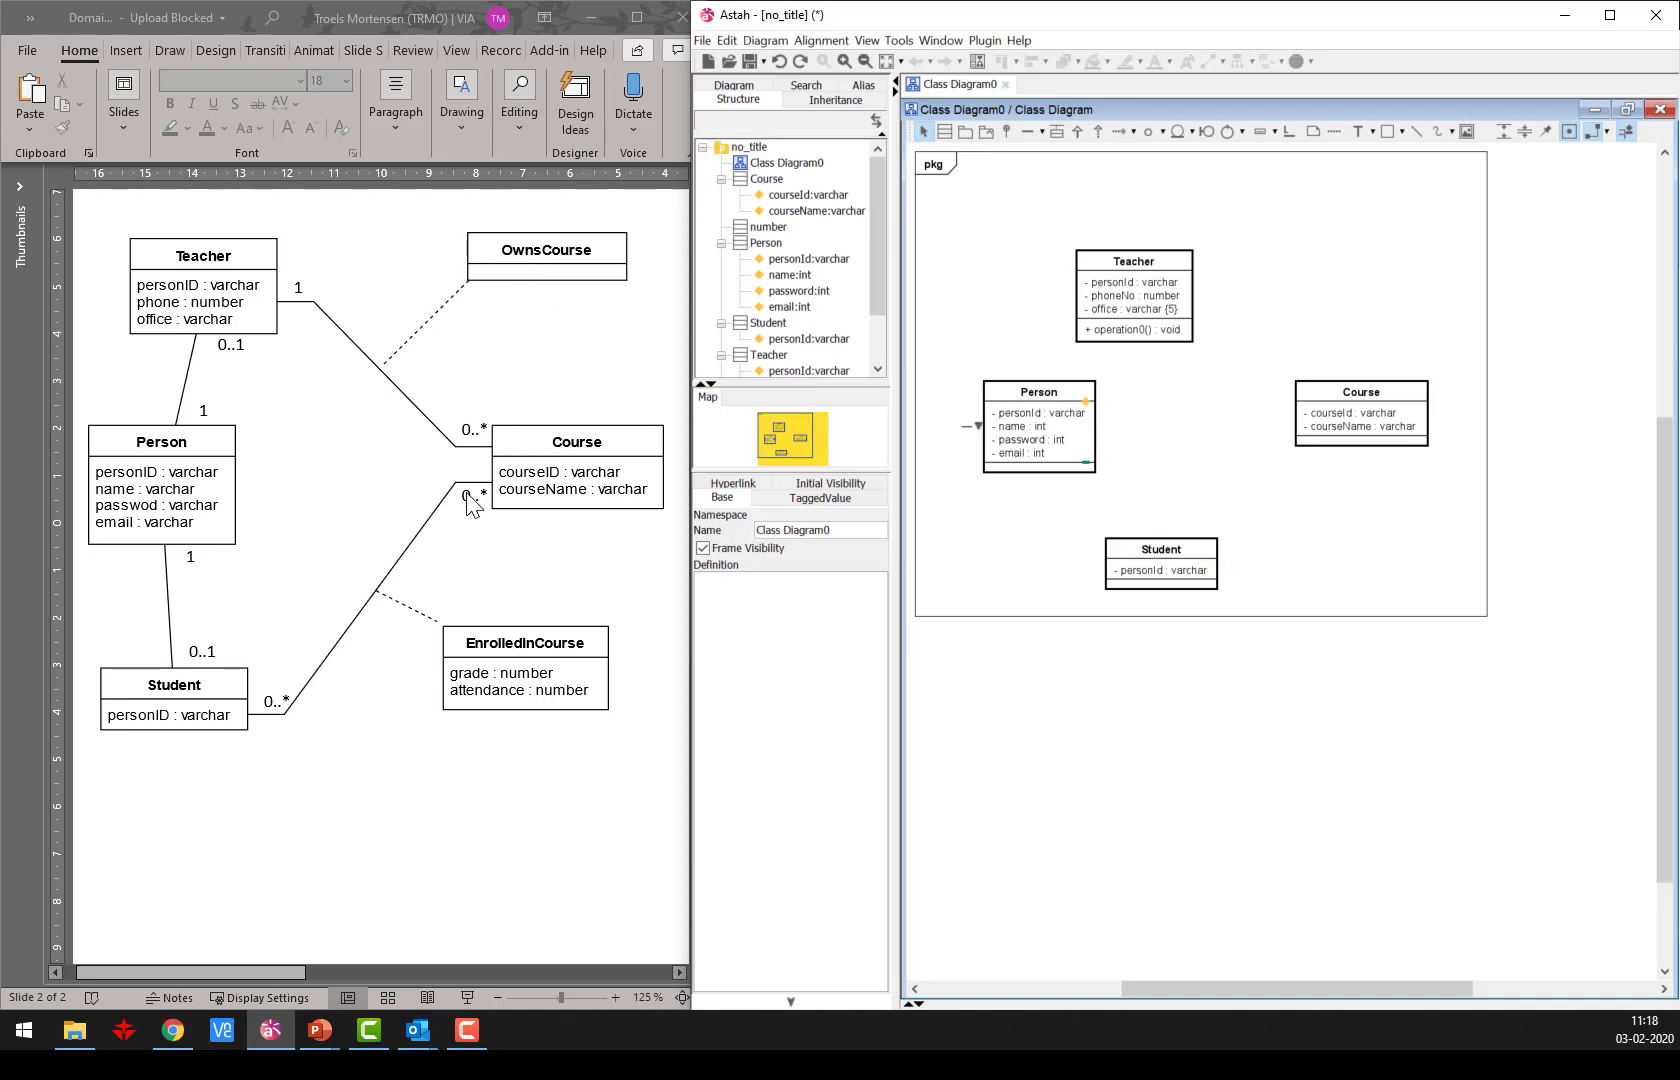
# Draw a plain association from Person to Teacher with multiplicity 1 at Person and 0..1 at Teacher.
pyautogui.click(1027, 131)
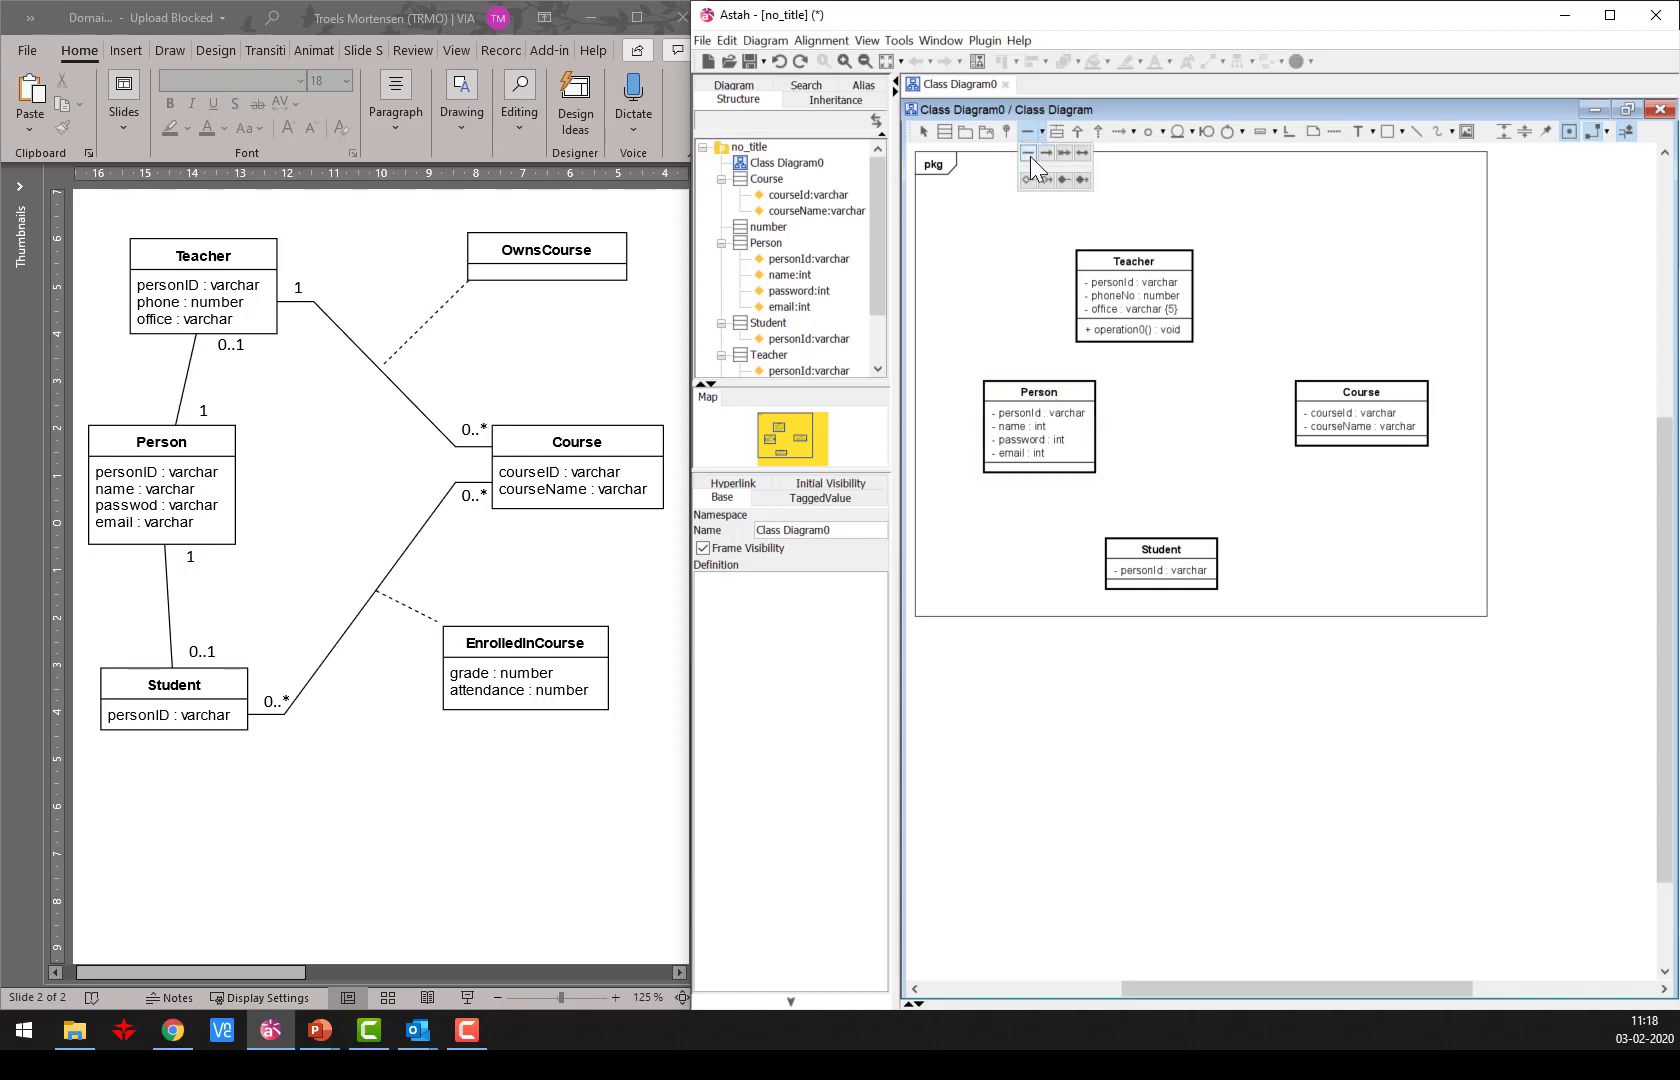
pyautogui.click(1027, 154)
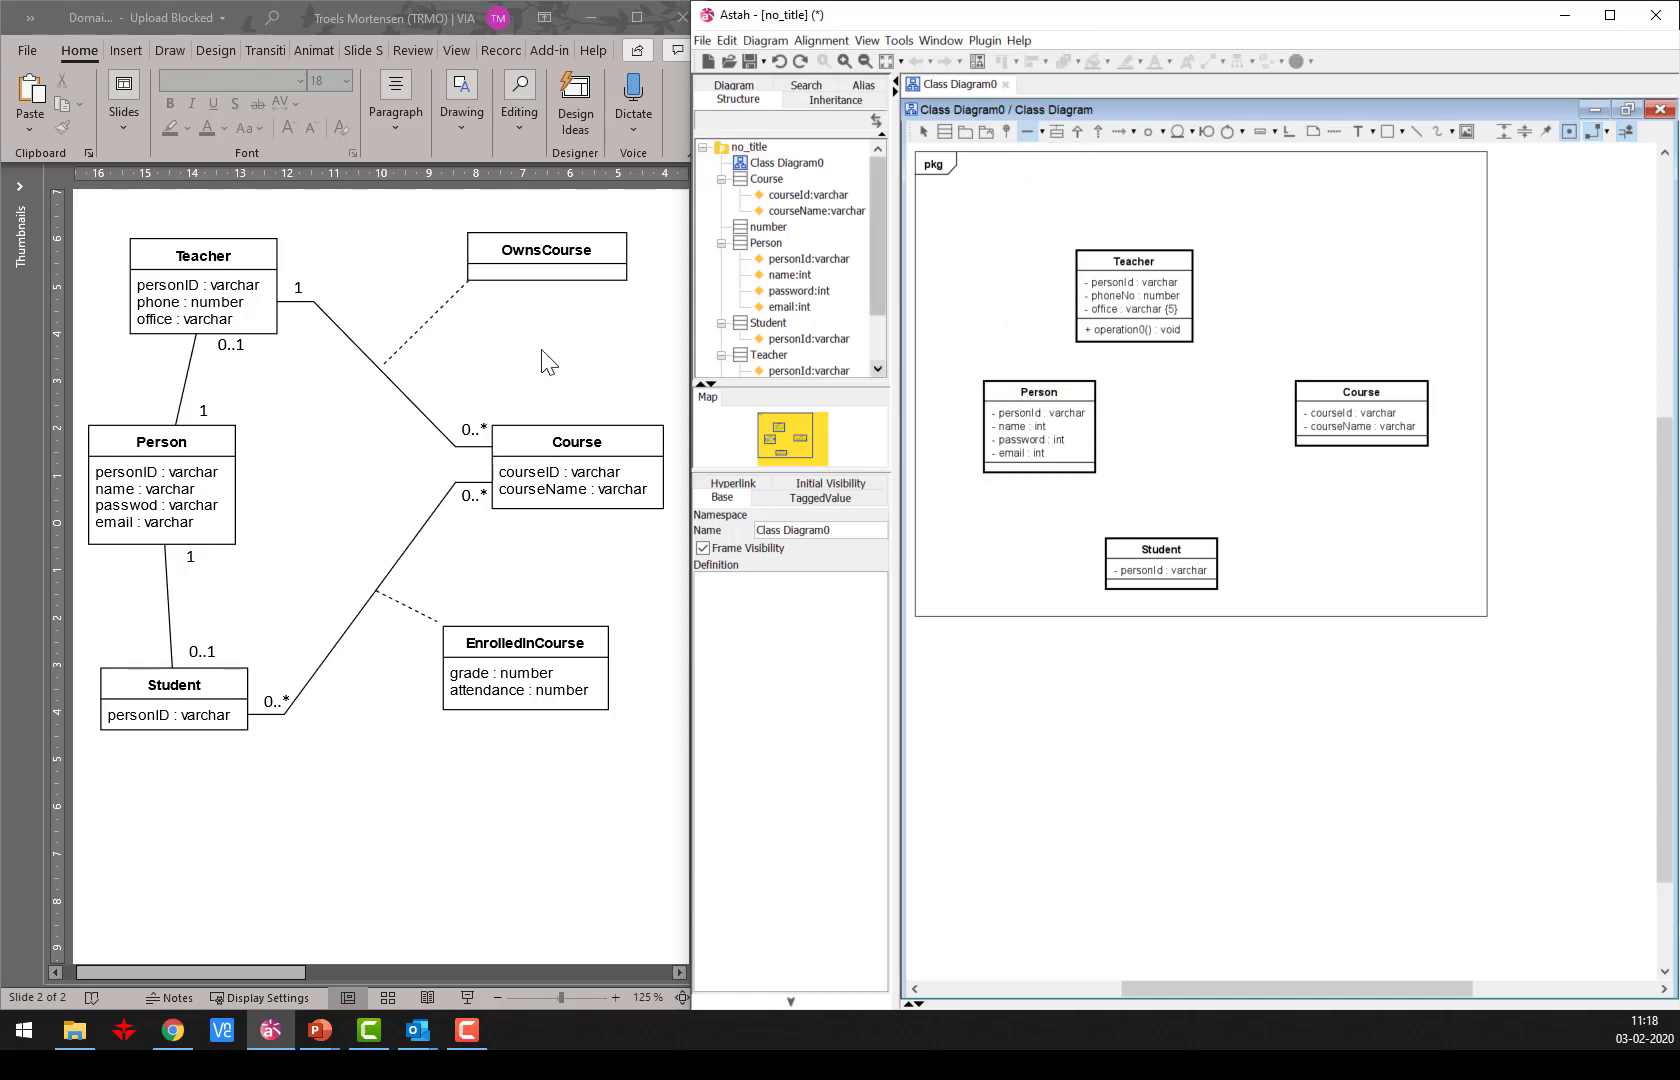
pyautogui.moveTo(1041, 422); pyautogui.dragTo(1075, 302)
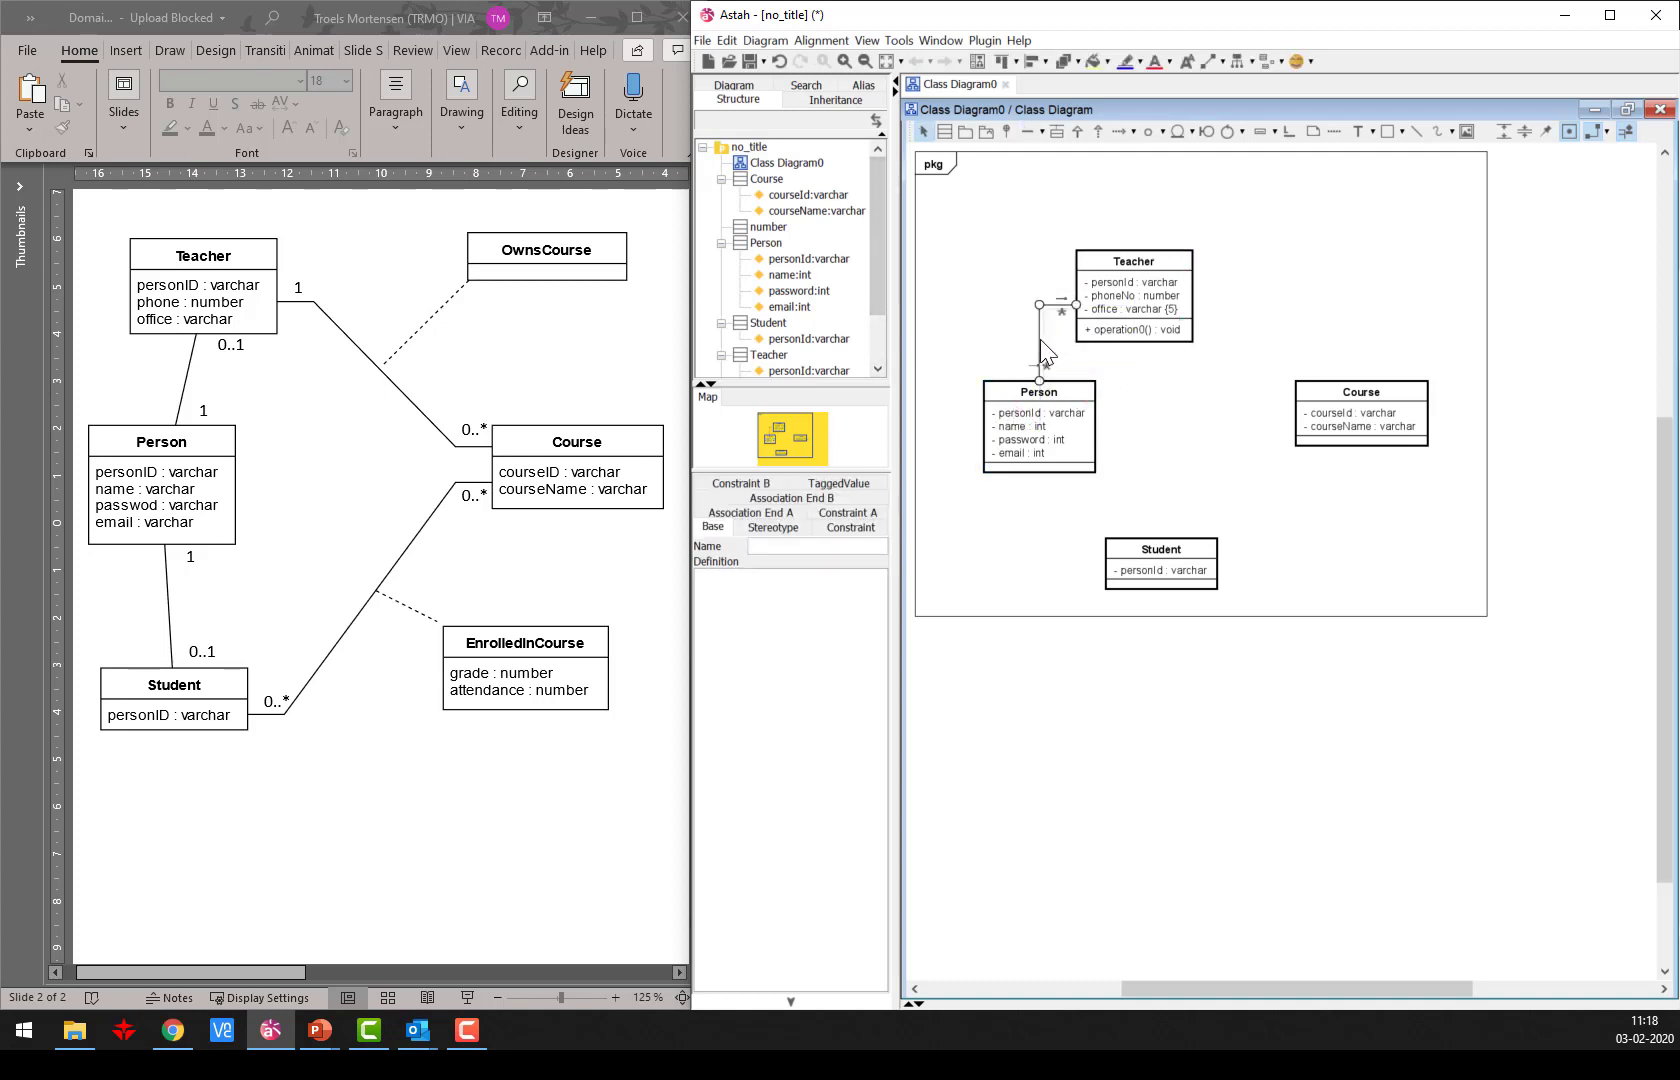
pyautogui.moveTo(1040, 339); pyautogui.dragTo(1005, 341)
pyautogui.rightClick(1010, 368)
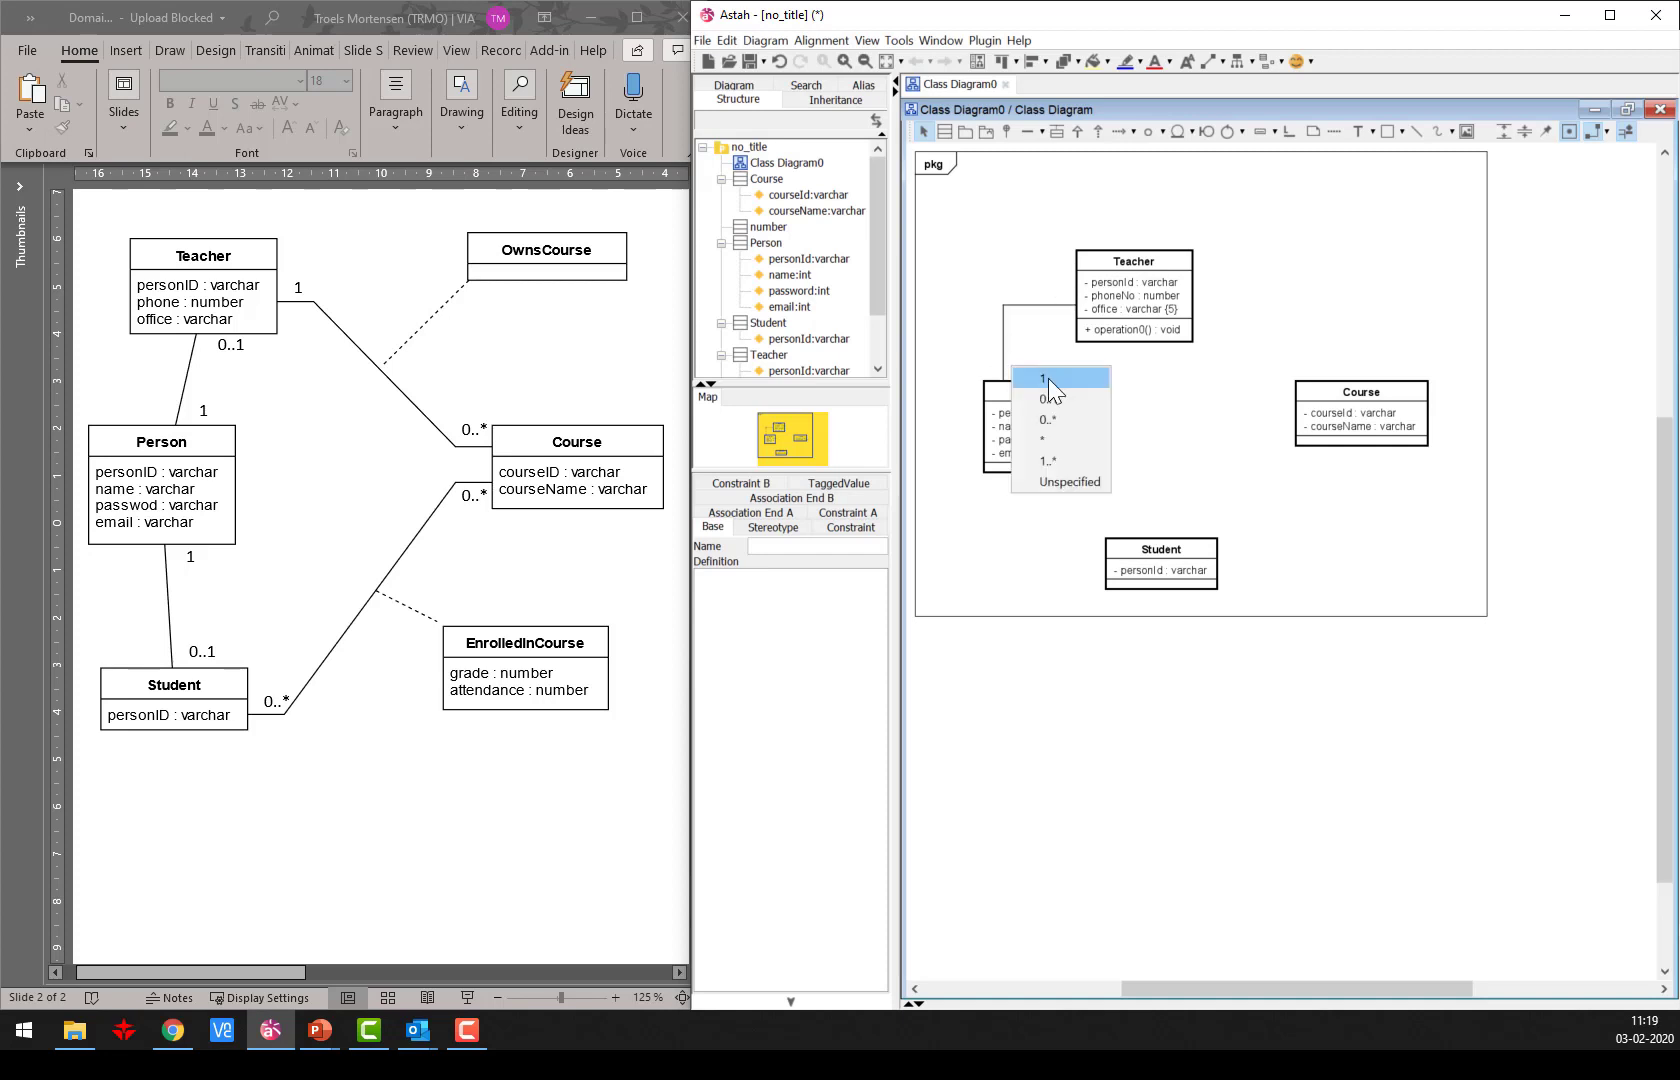
pyautogui.click(1051, 381)
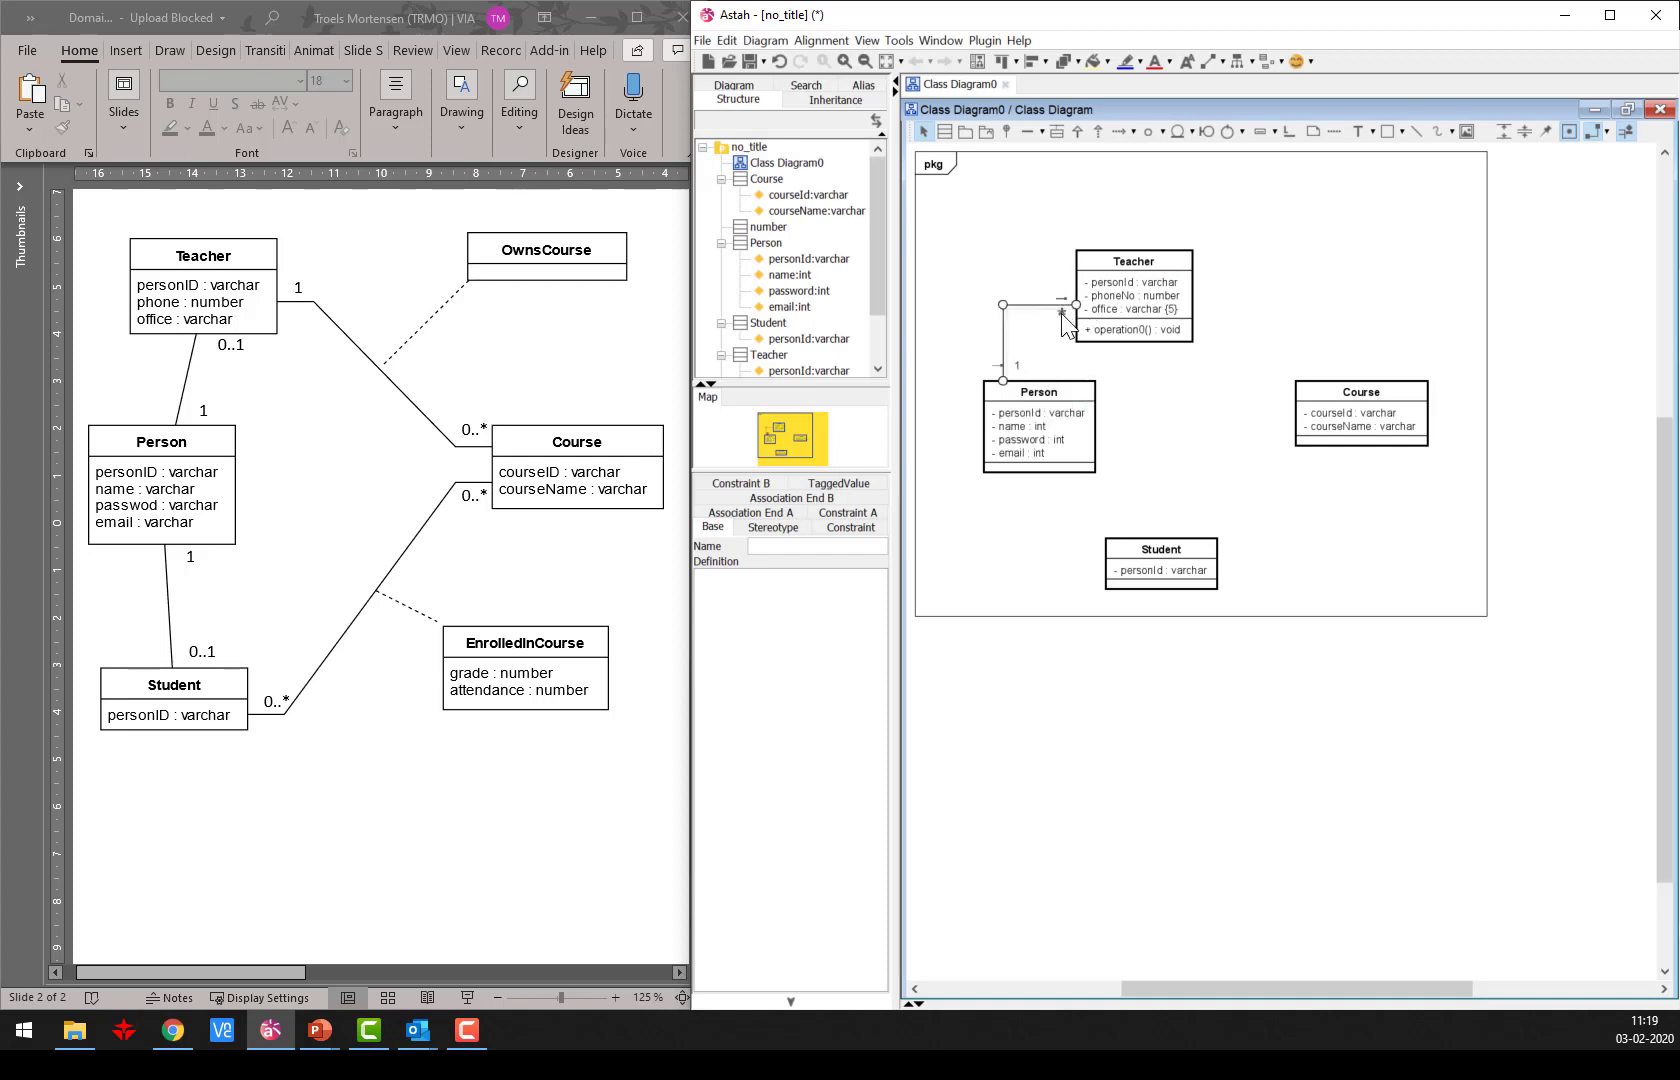
pyautogui.click(1069, 295)
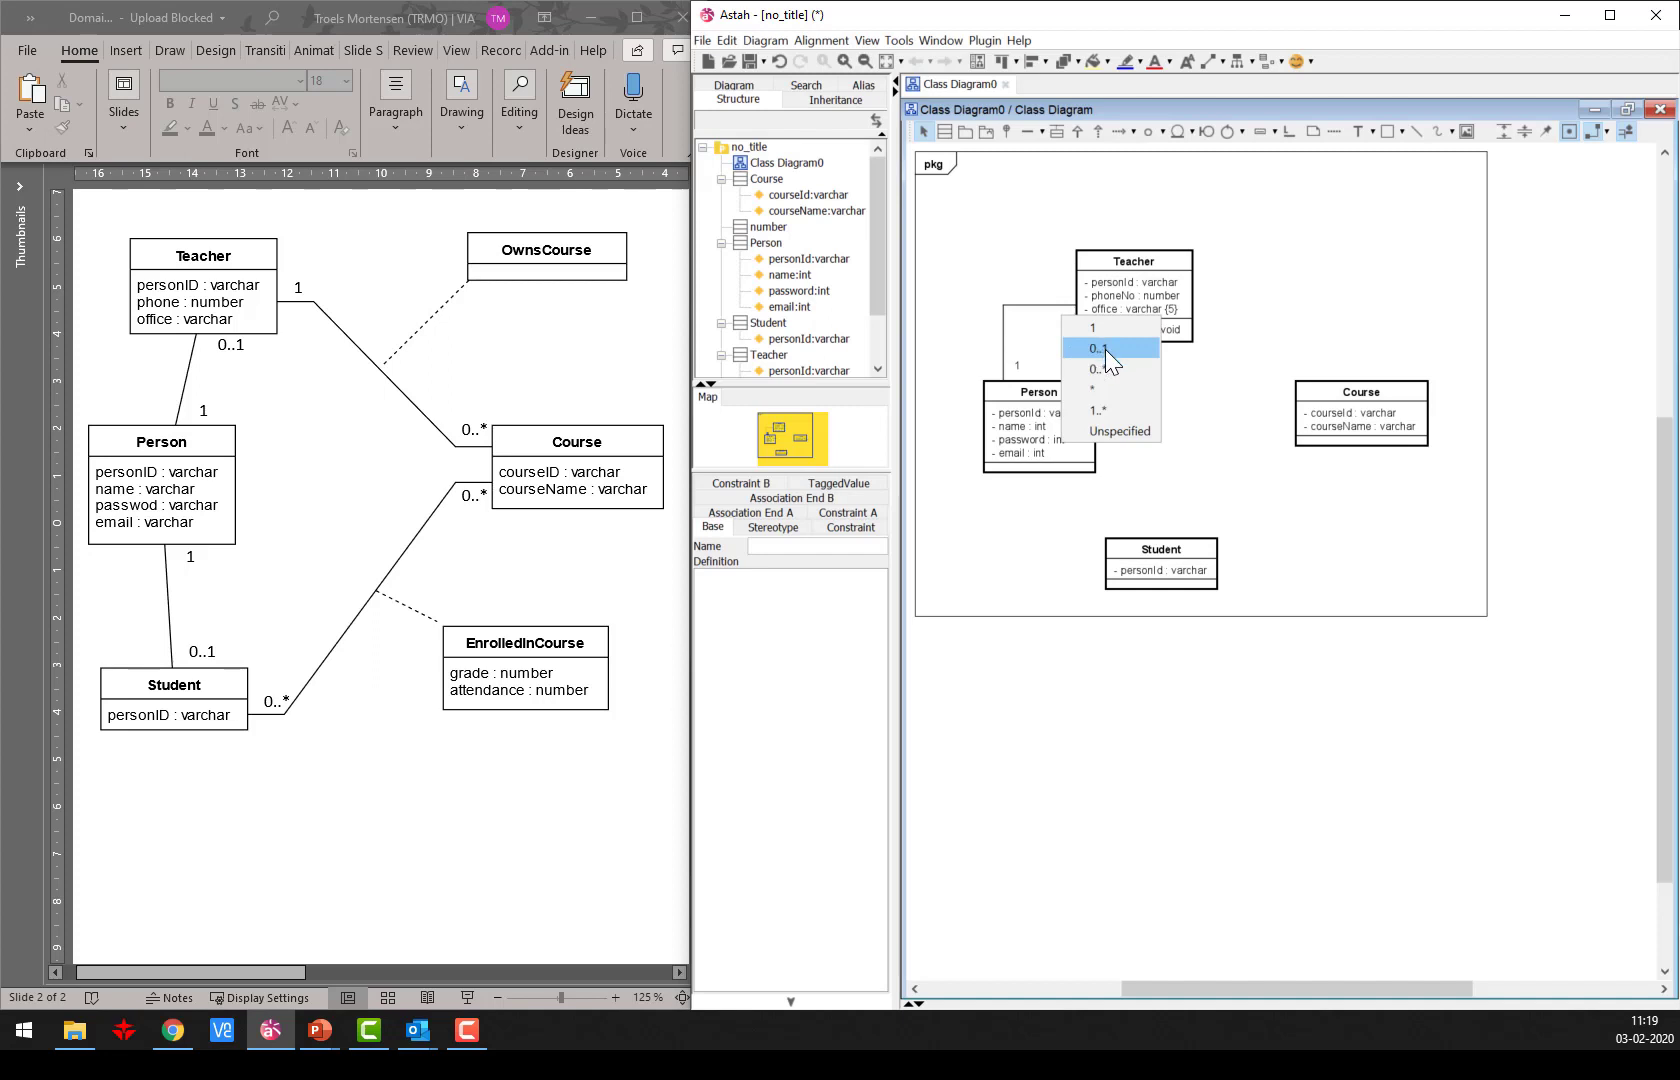
pyautogui.click(1105, 349)
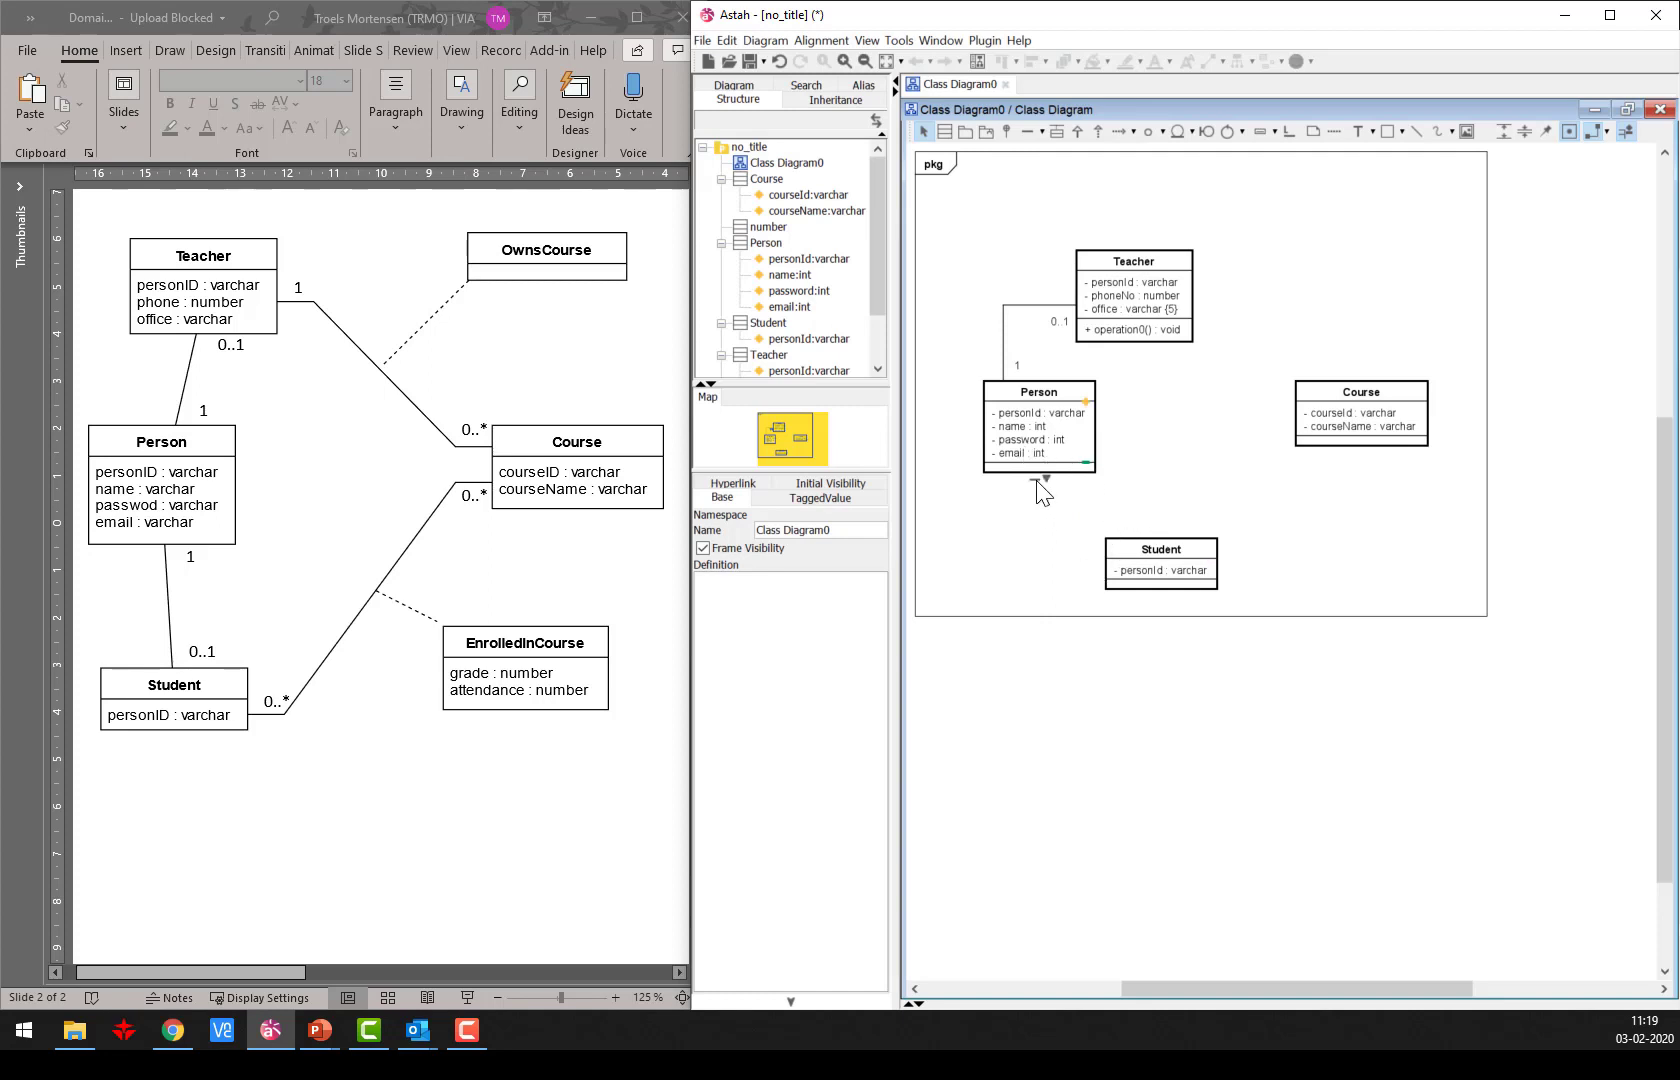
# Draw an association from Person to Student with multiplicity 1 at Person and 0..1 at Student.
pyautogui.moveTo(1040, 482); pyautogui.dragTo(998, 537)
pyautogui.click(1057, 585)
pyautogui.moveTo(995, 565)
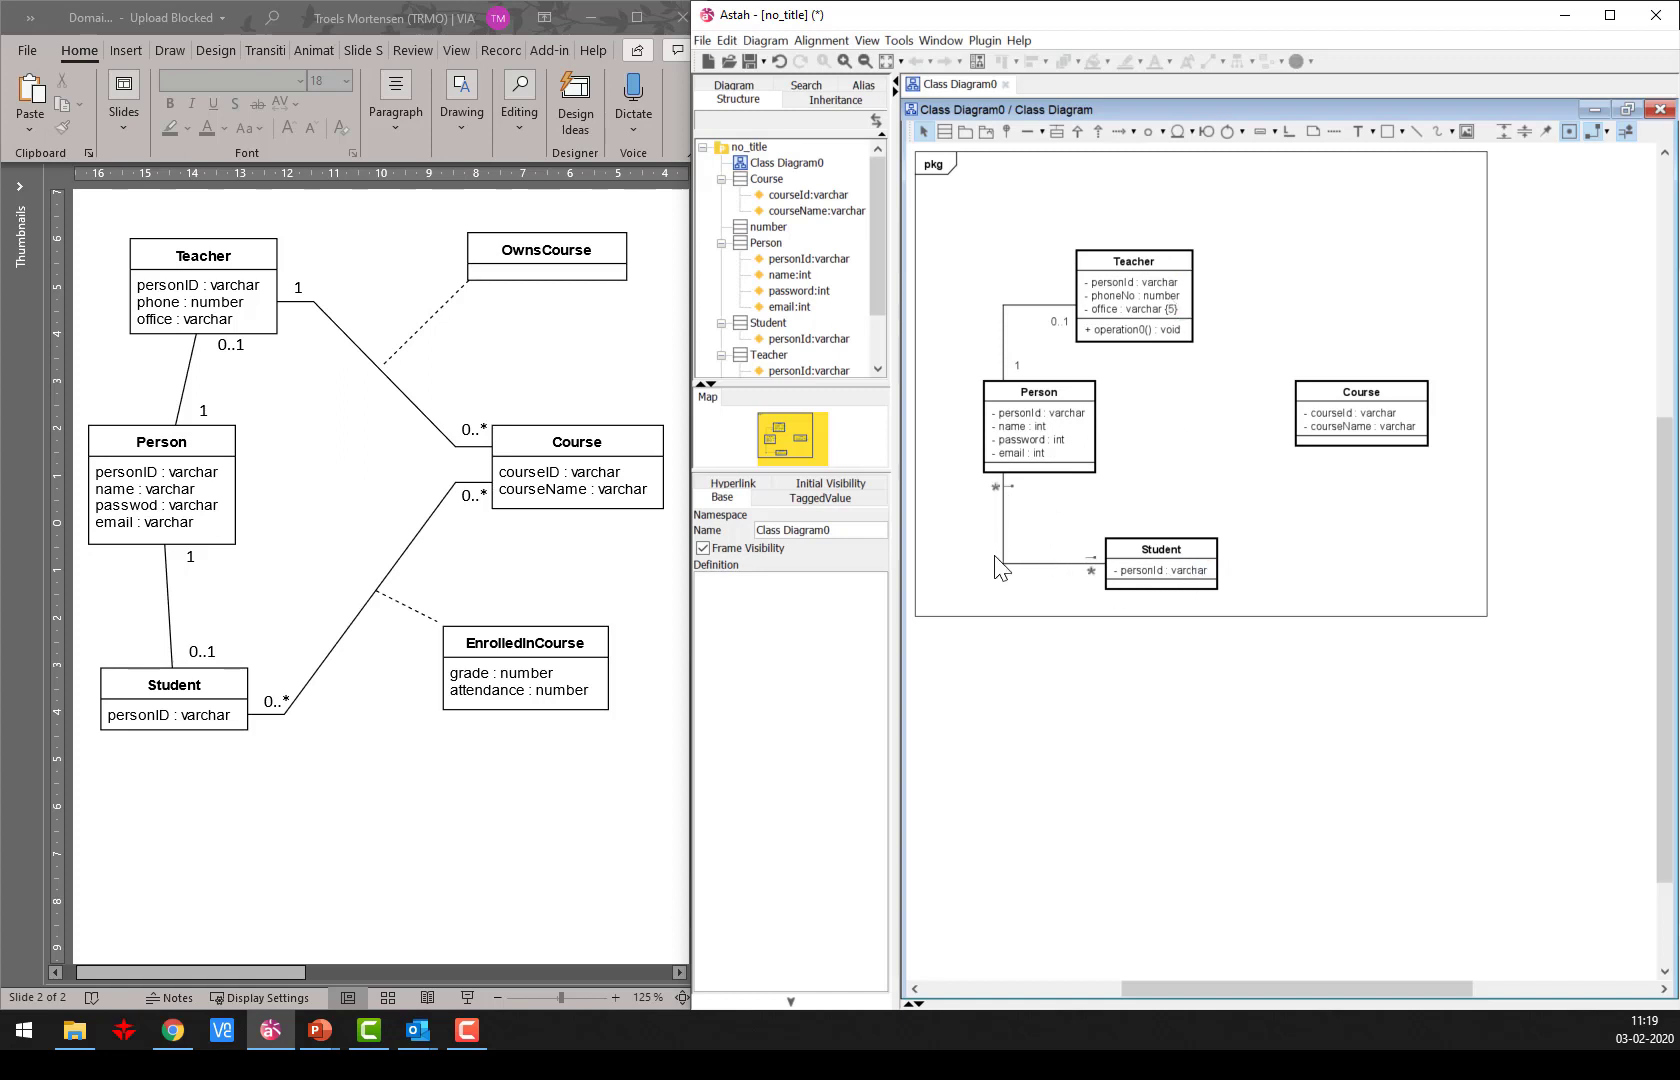
pyautogui.click(995, 488)
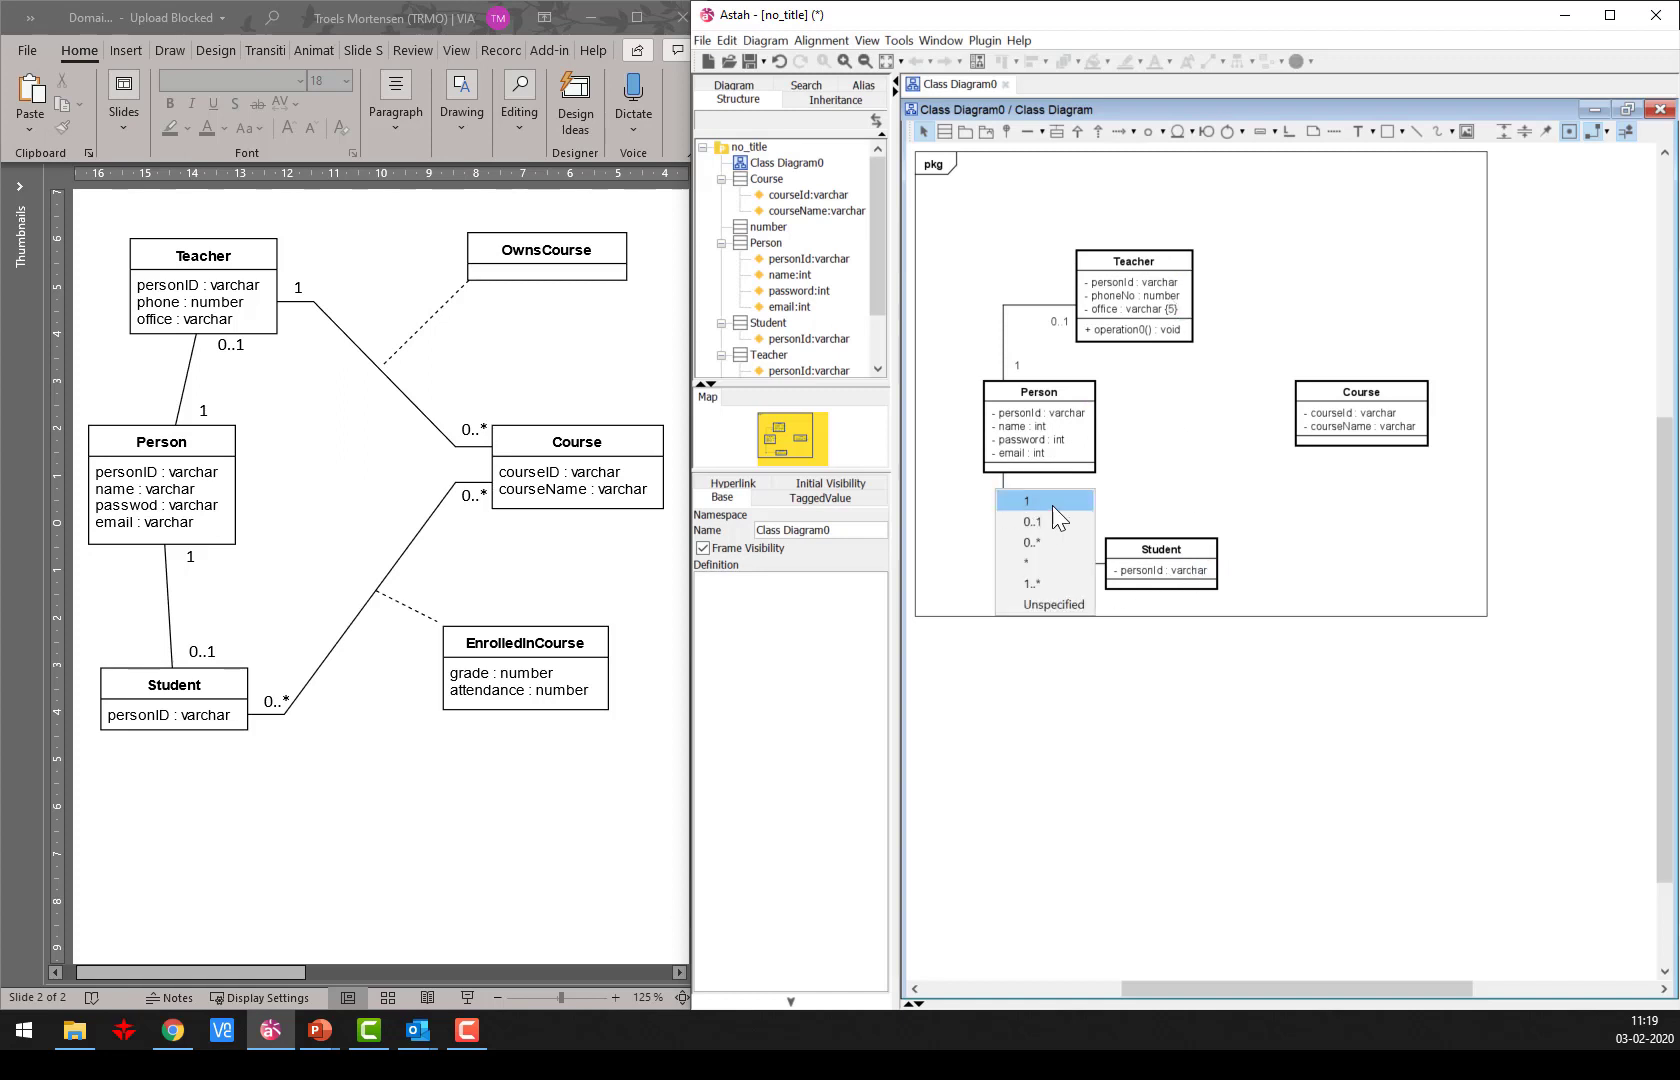
pyautogui.click(1055, 503)
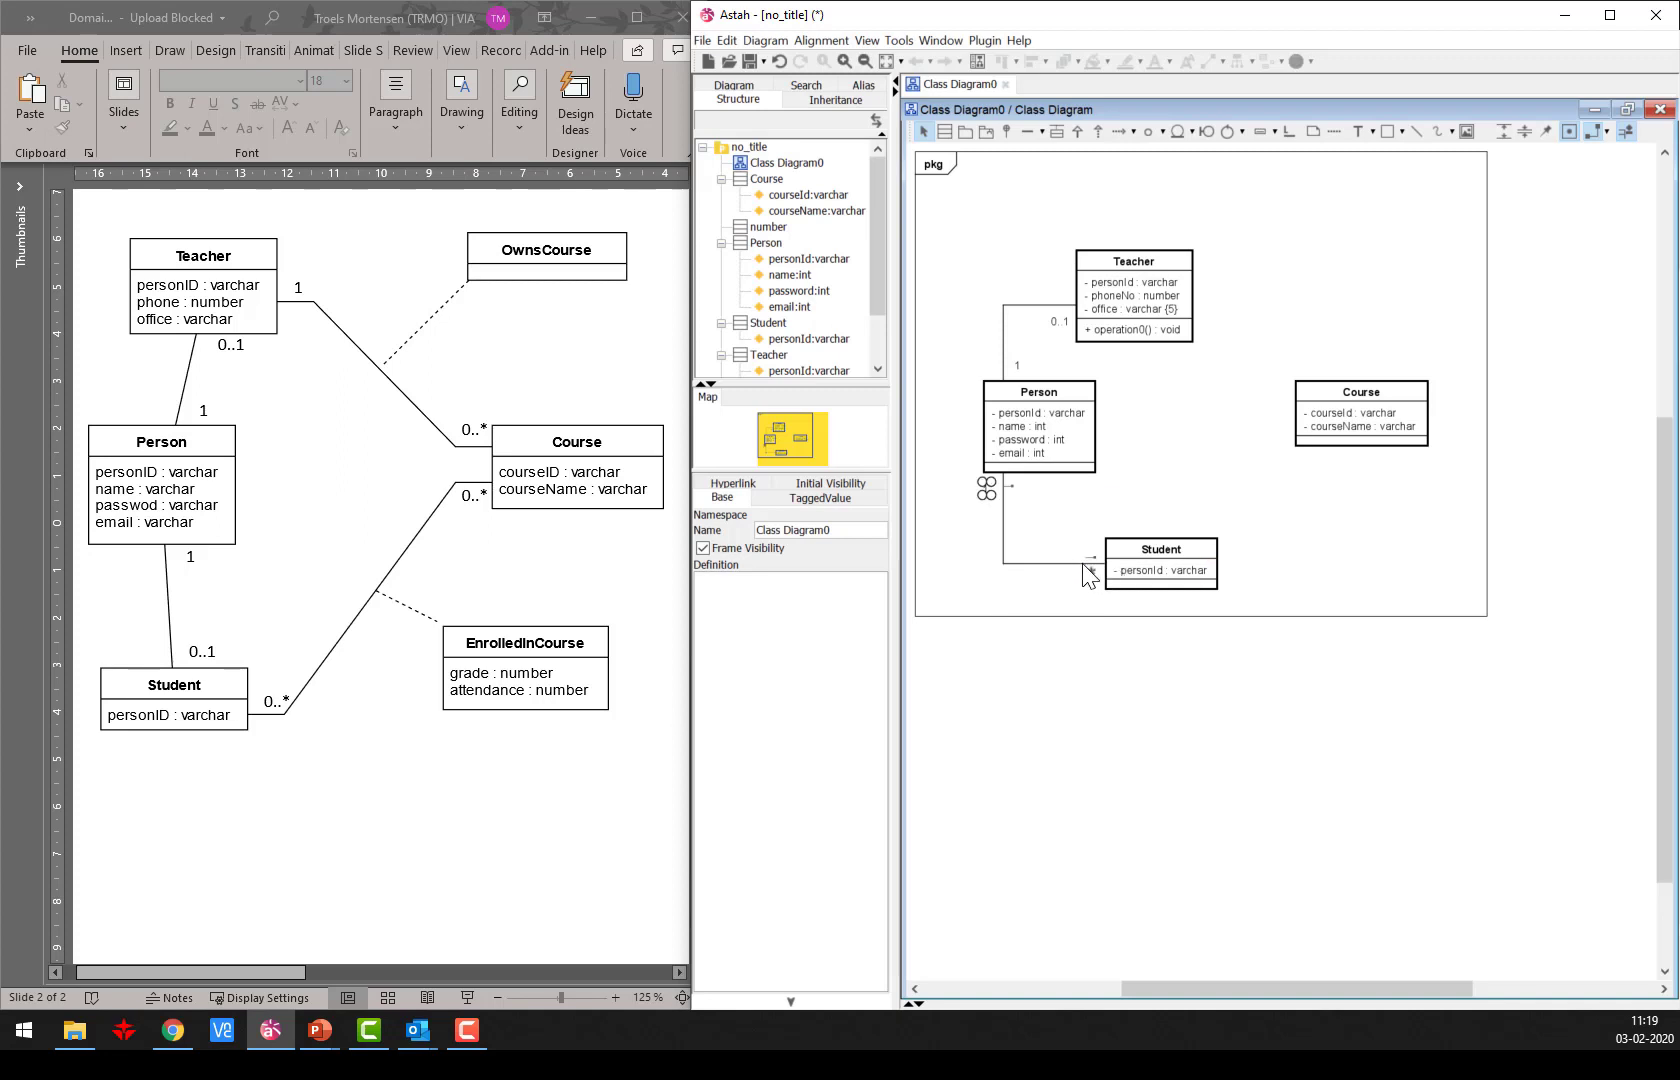
pyautogui.click(1089, 574)
pyautogui.click(1127, 600)
# Create an association class between Teacher and Course, placing its box above Course and routing the line over Course's top edge.
pyautogui.moveTo(1187, 318)
pyautogui.mouseDown()
pyautogui.moveTo(1355, 418)
pyautogui.moveTo(1312, 395)
pyautogui.moveTo(1406, 232)
pyautogui.mouseUp()
pyautogui.press('Return')
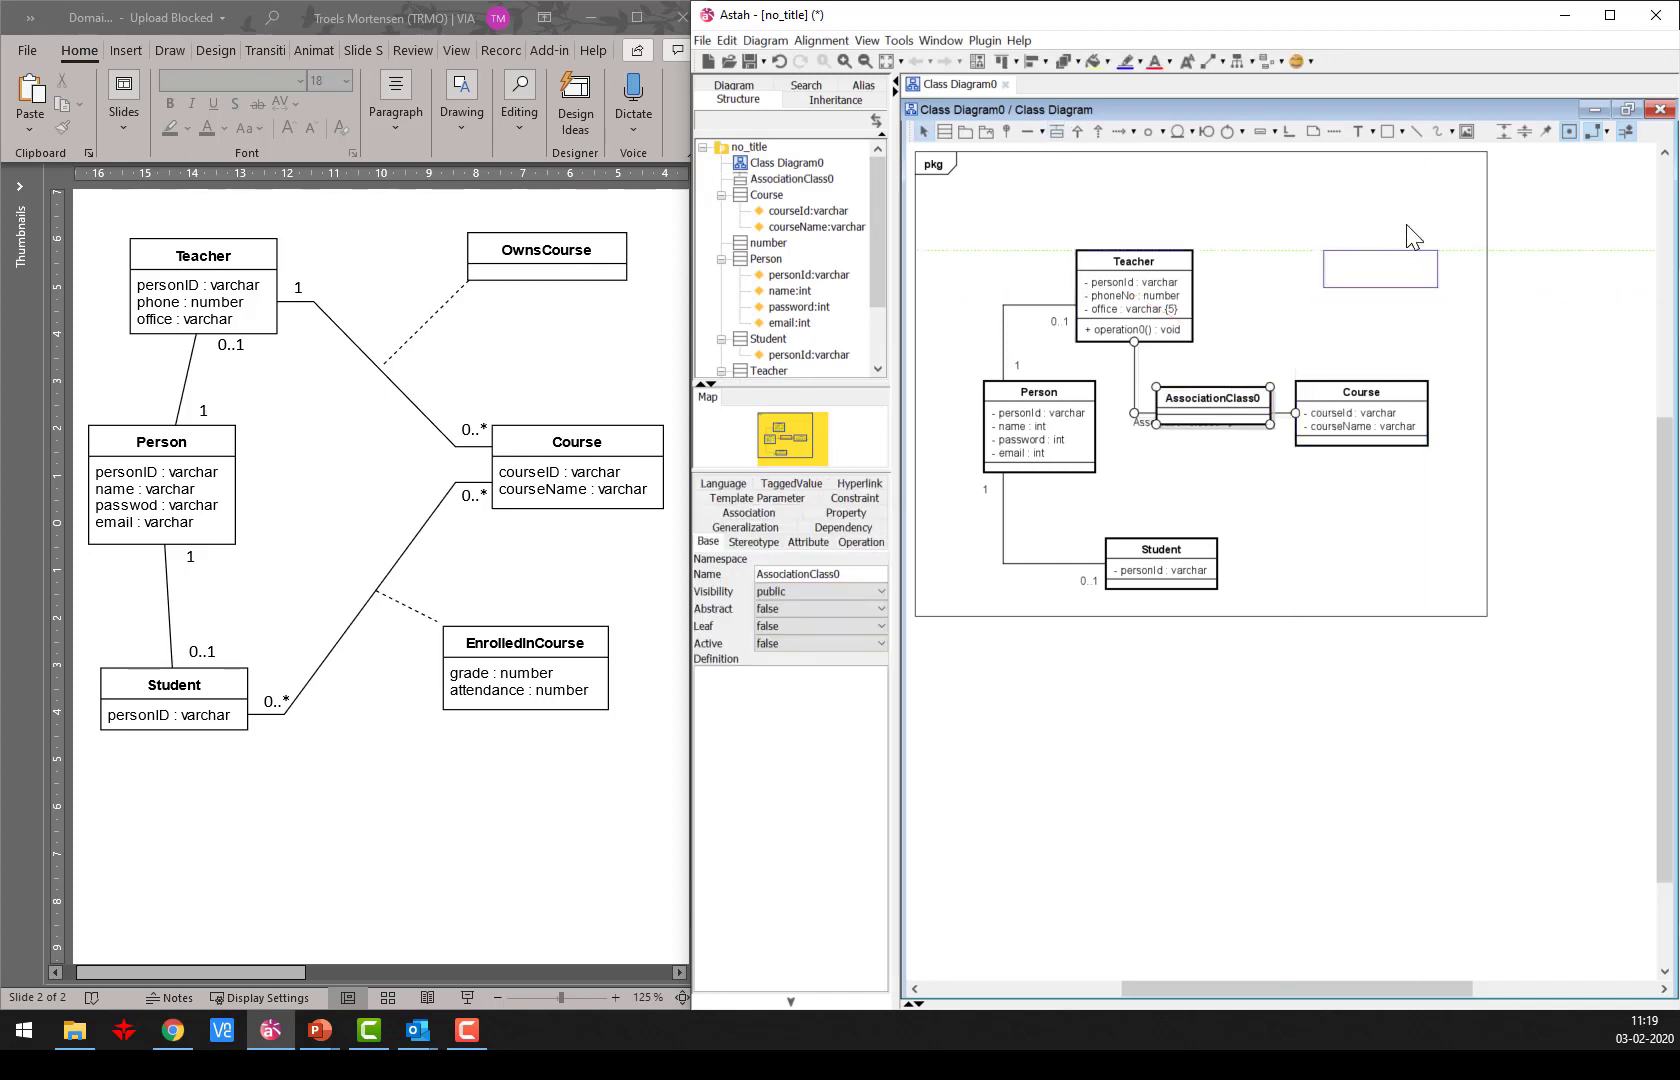
pyautogui.moveTo(1232, 413); pyautogui.dragTo(1347, 350)
# Try to remove the name label from the association line between Teacher and Course.
pyautogui.click(1318, 326)
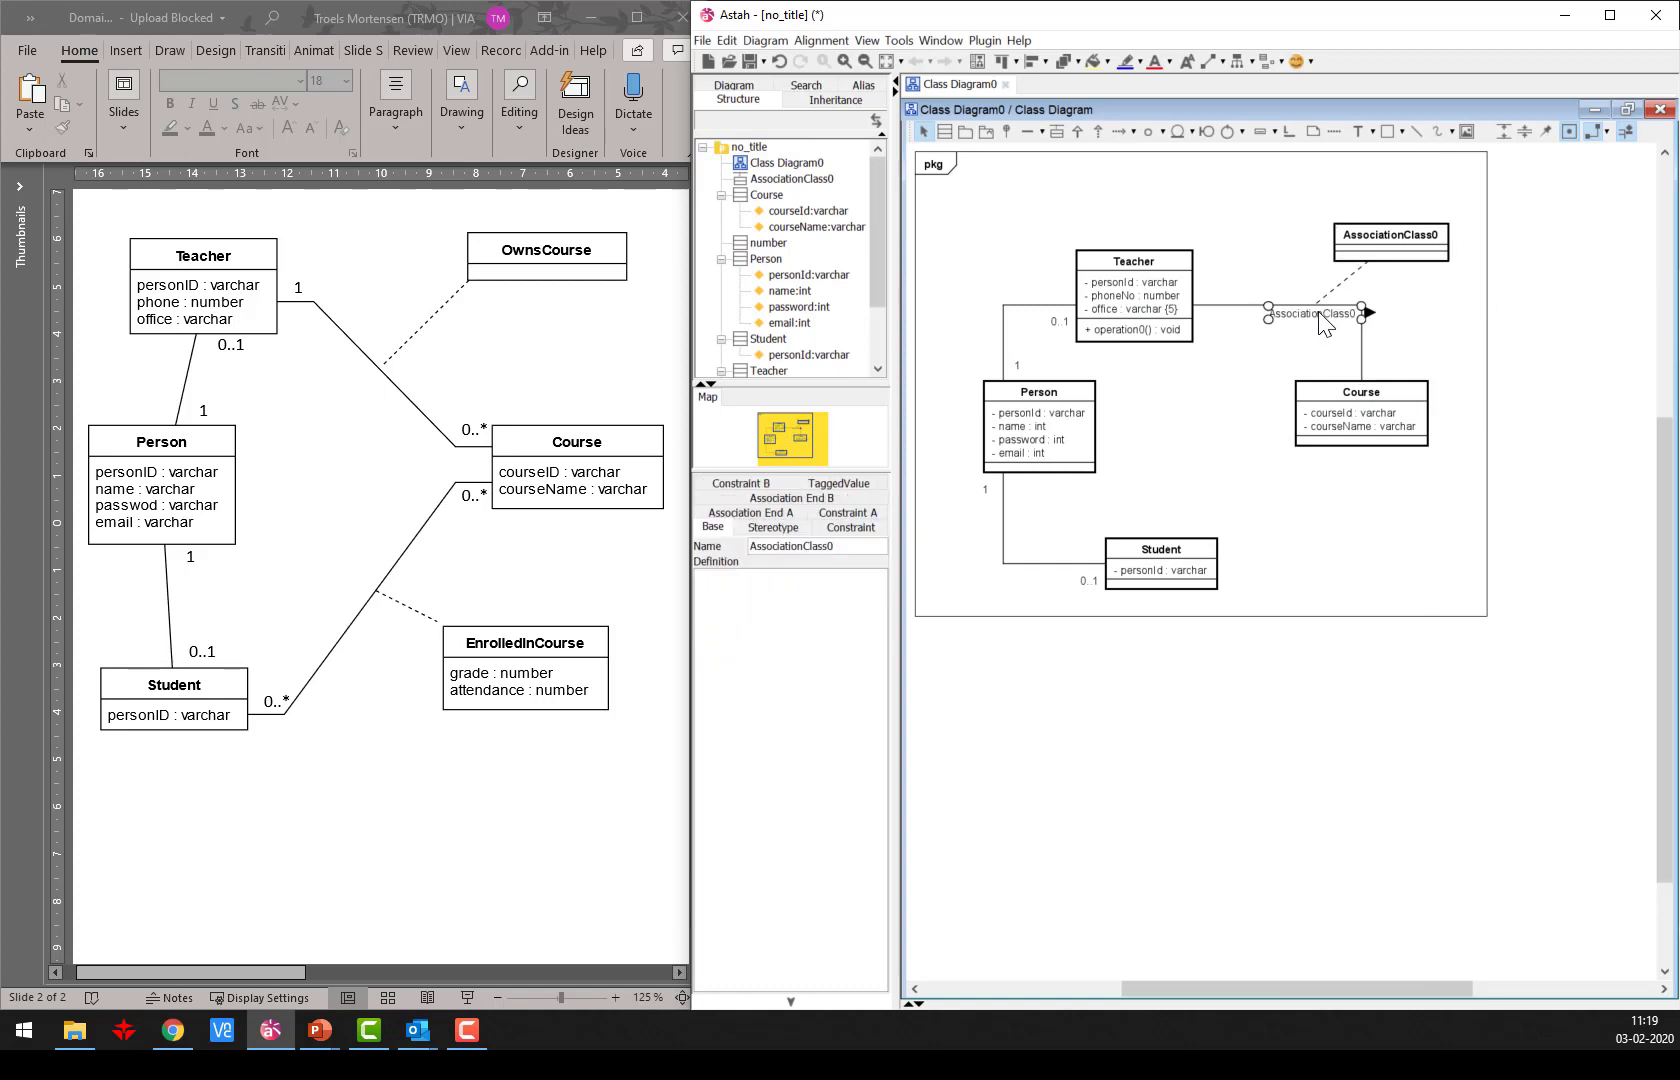
pyautogui.doubleClick(1319, 312)
pyautogui.click(1349, 314)
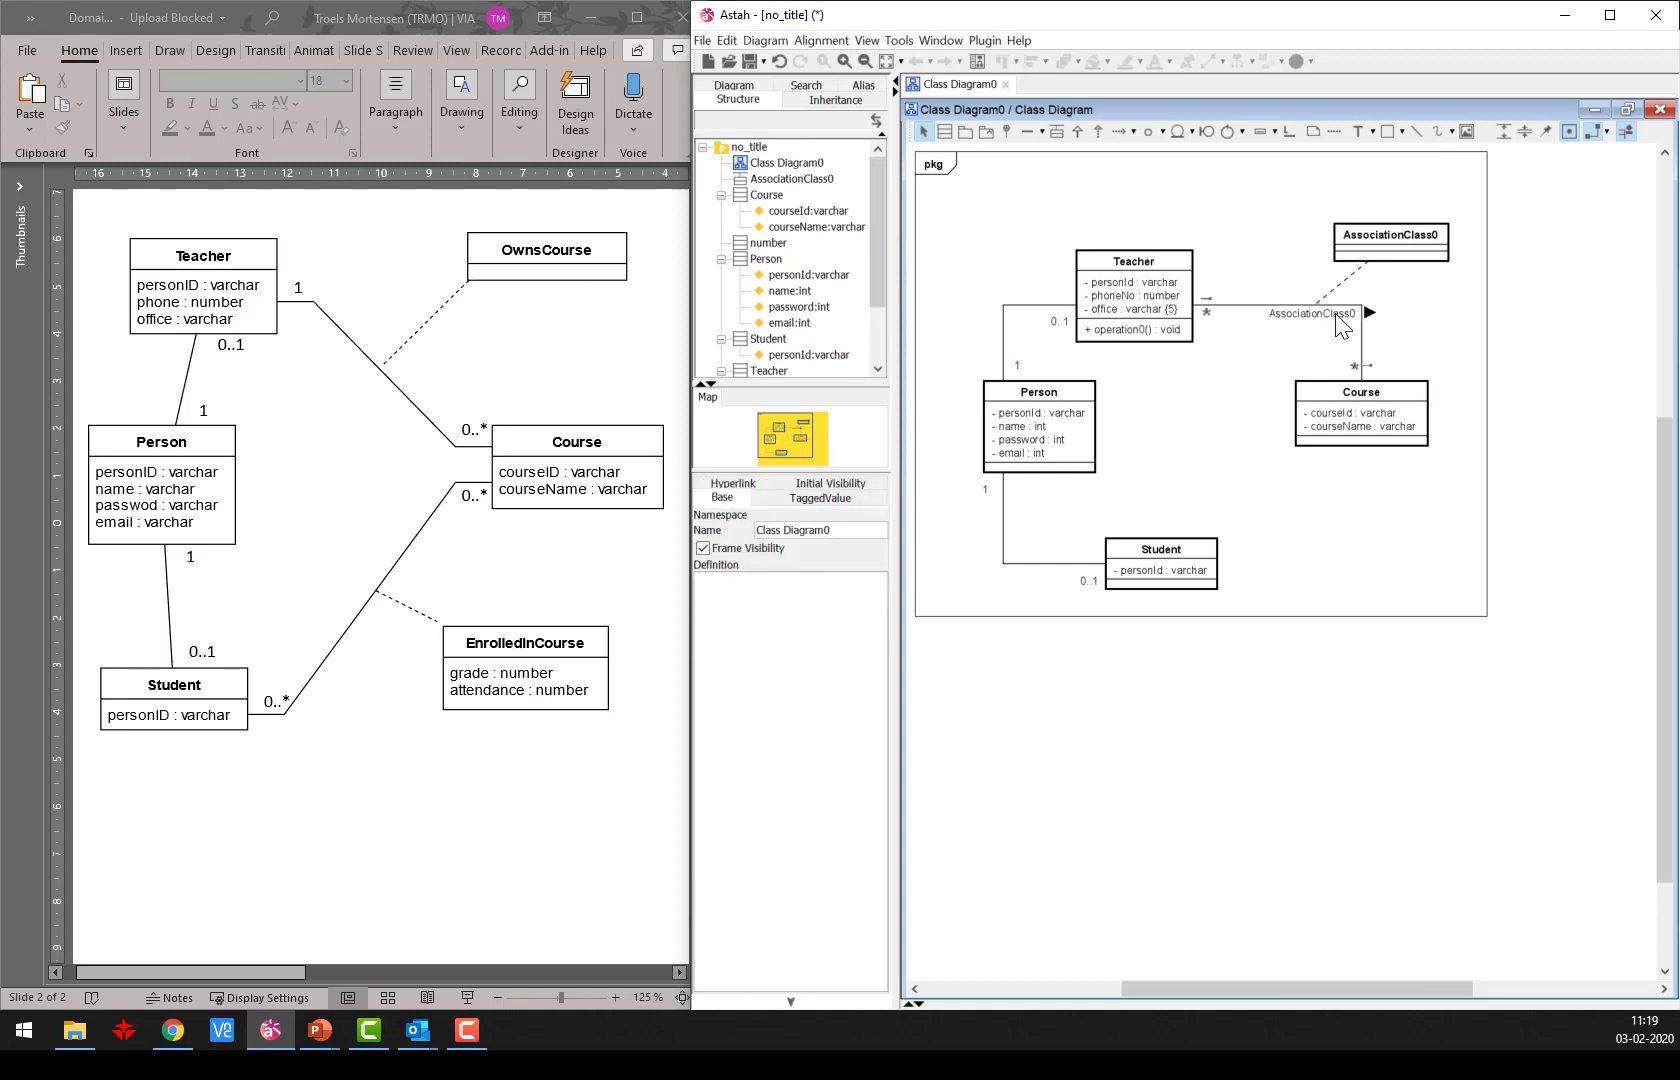
pyautogui.doubleClick(1337, 314)
pyautogui.press('BackSpace')
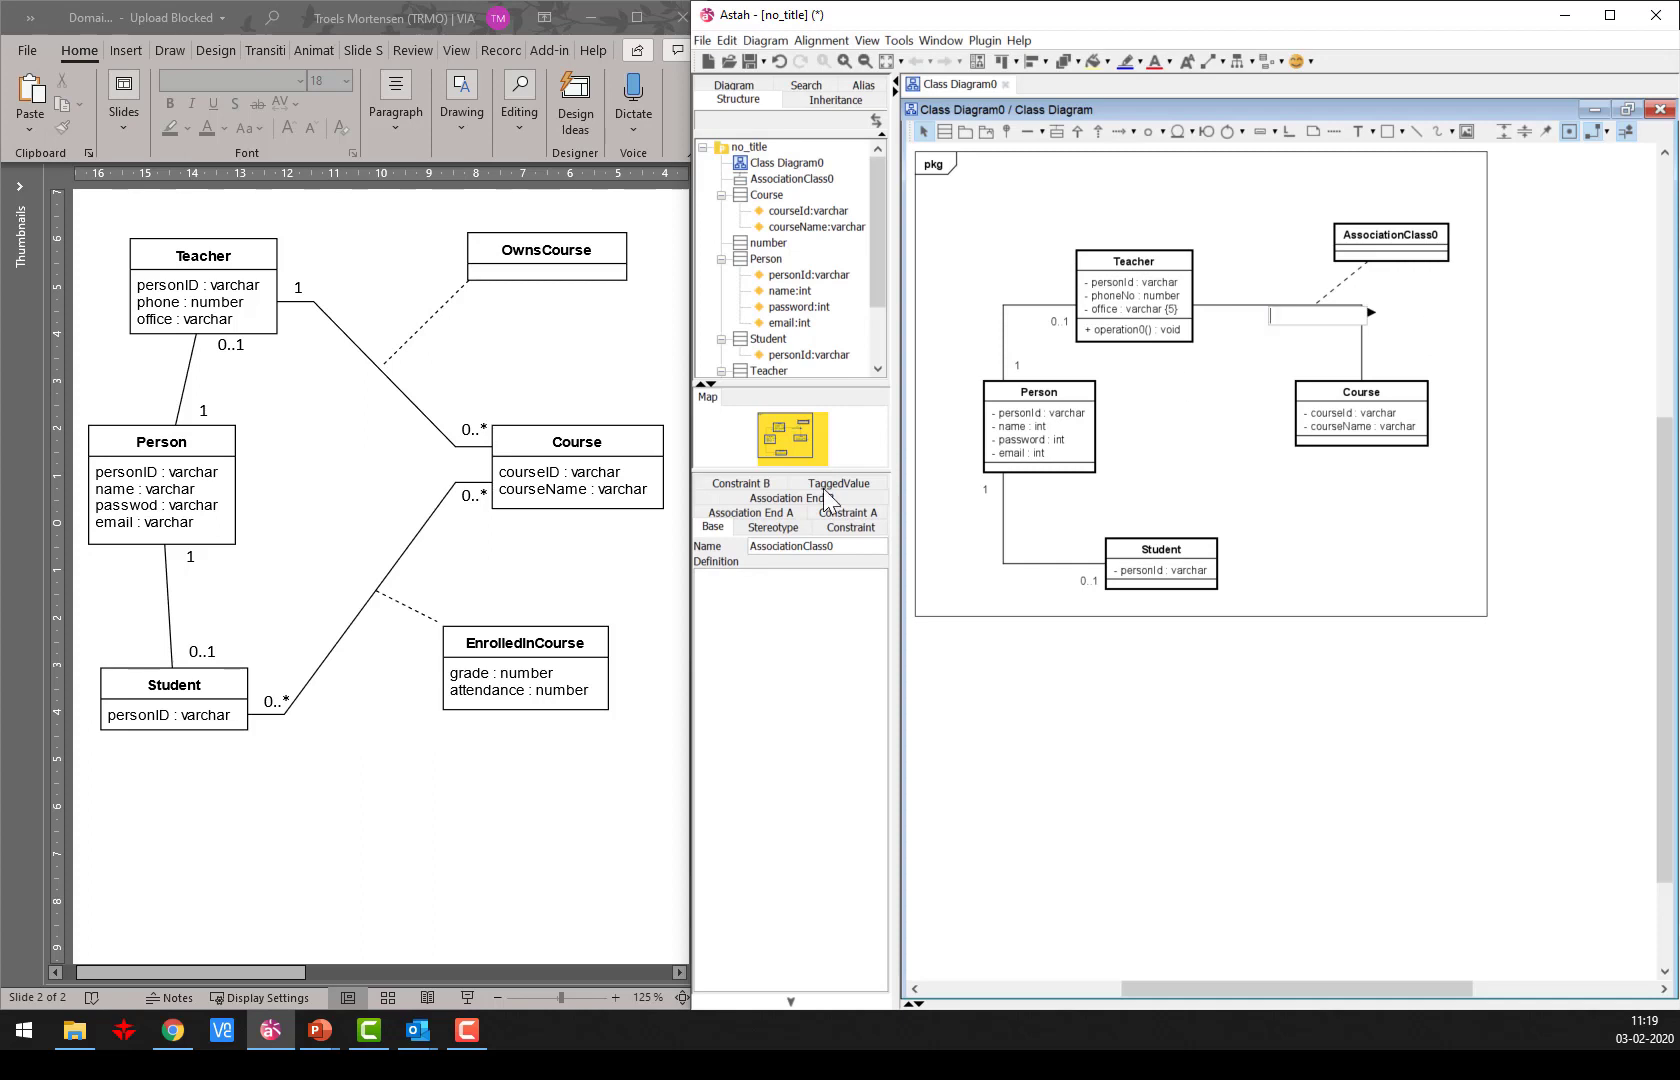
pyautogui.doubleClick(831, 546)
pyautogui.press('BackSpace')
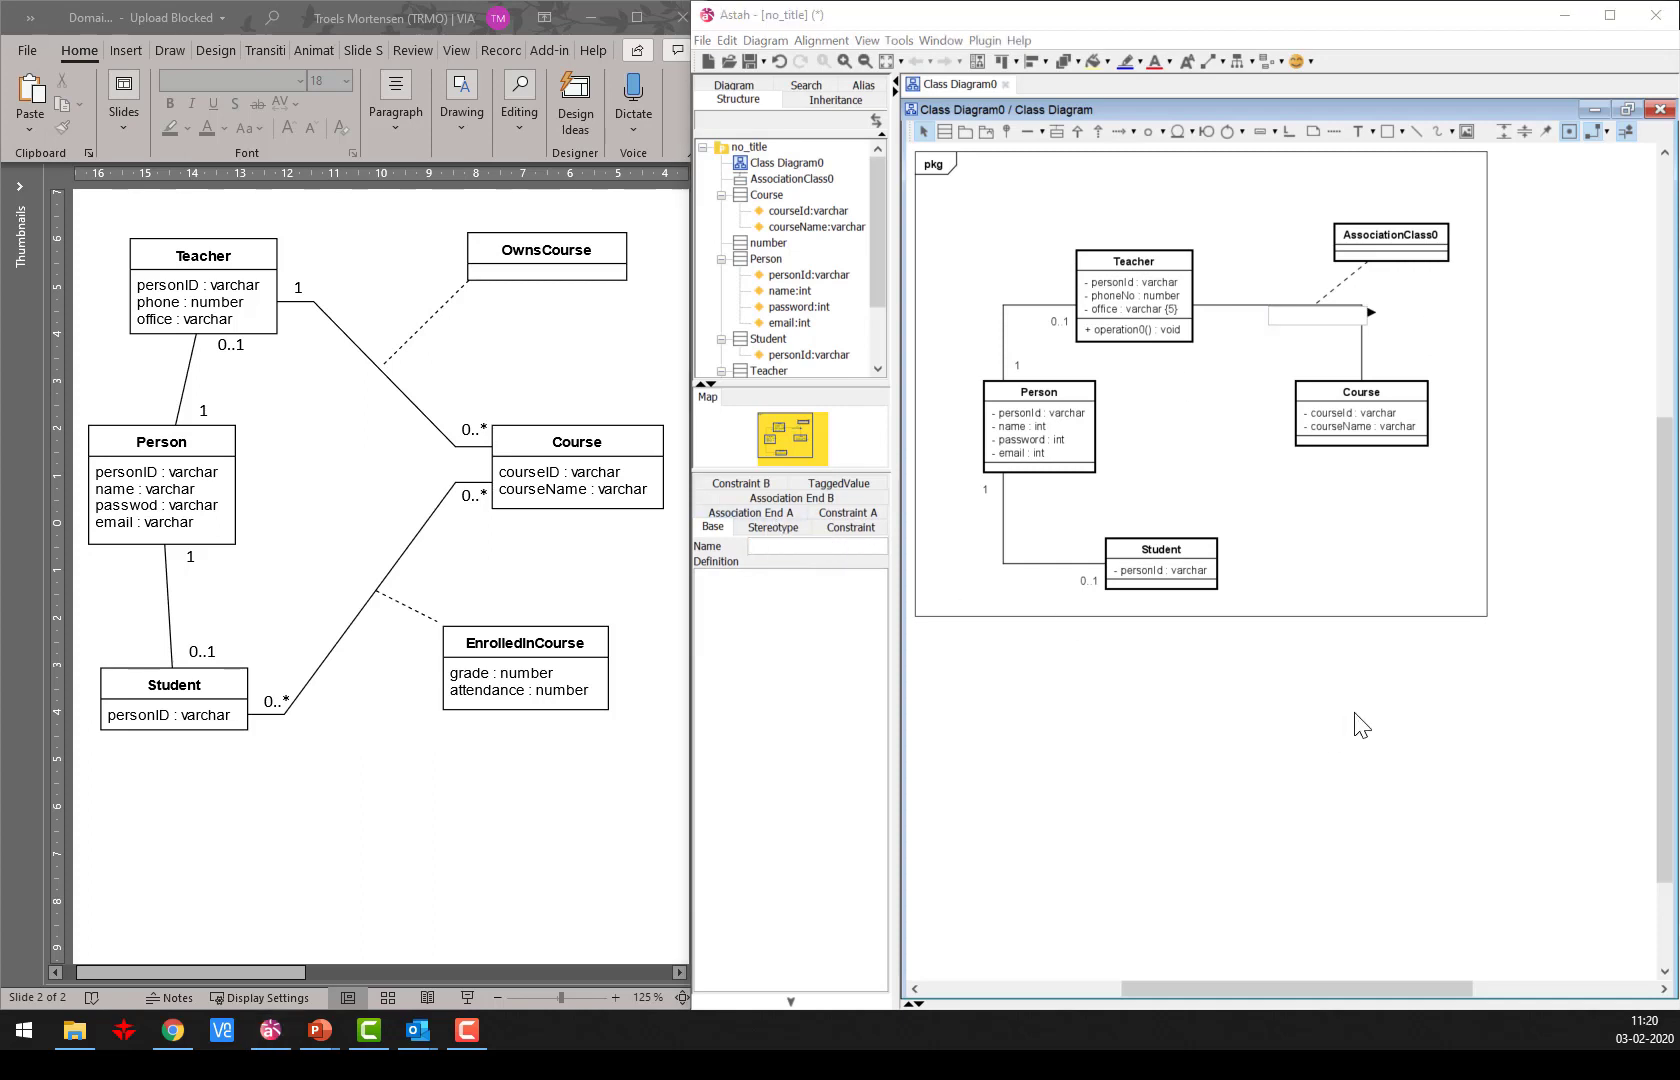
pyautogui.click(864, 543)
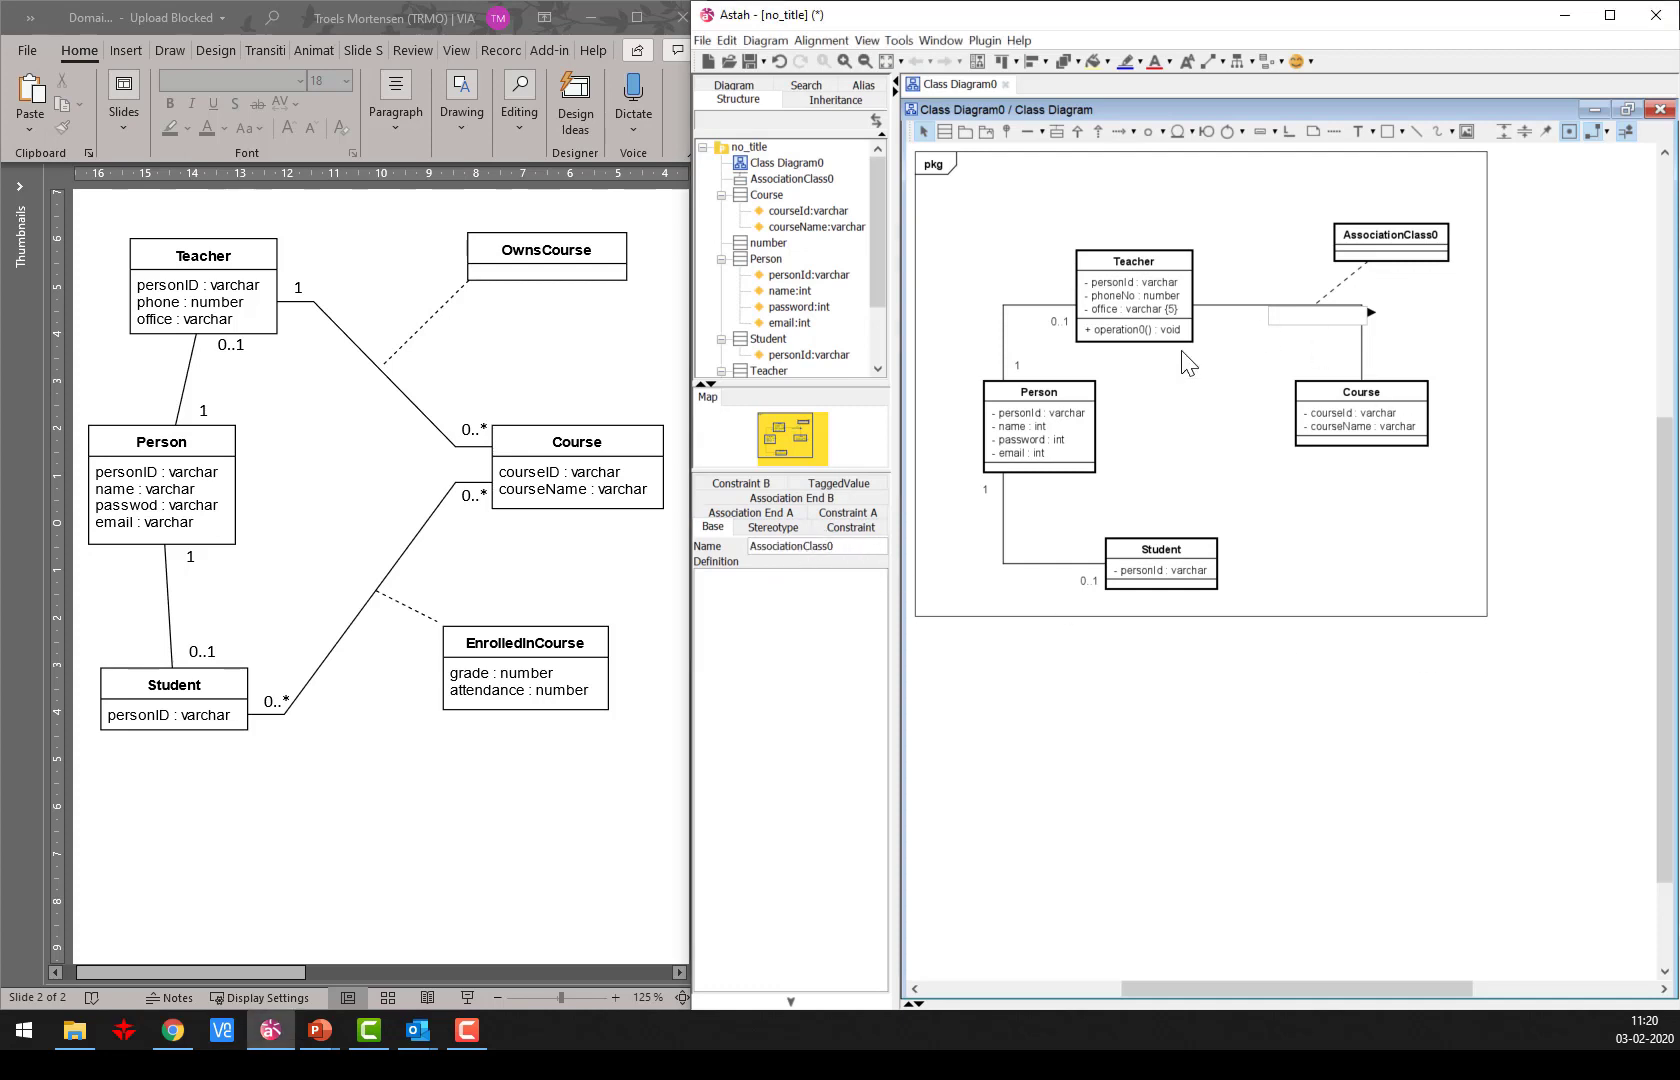
# Rename the association class between Teacher and Course to TeacherCourse.
pyautogui.doubleClick(822, 546)
pyautogui.write('TeacherCourse')
pyautogui.press('Return')
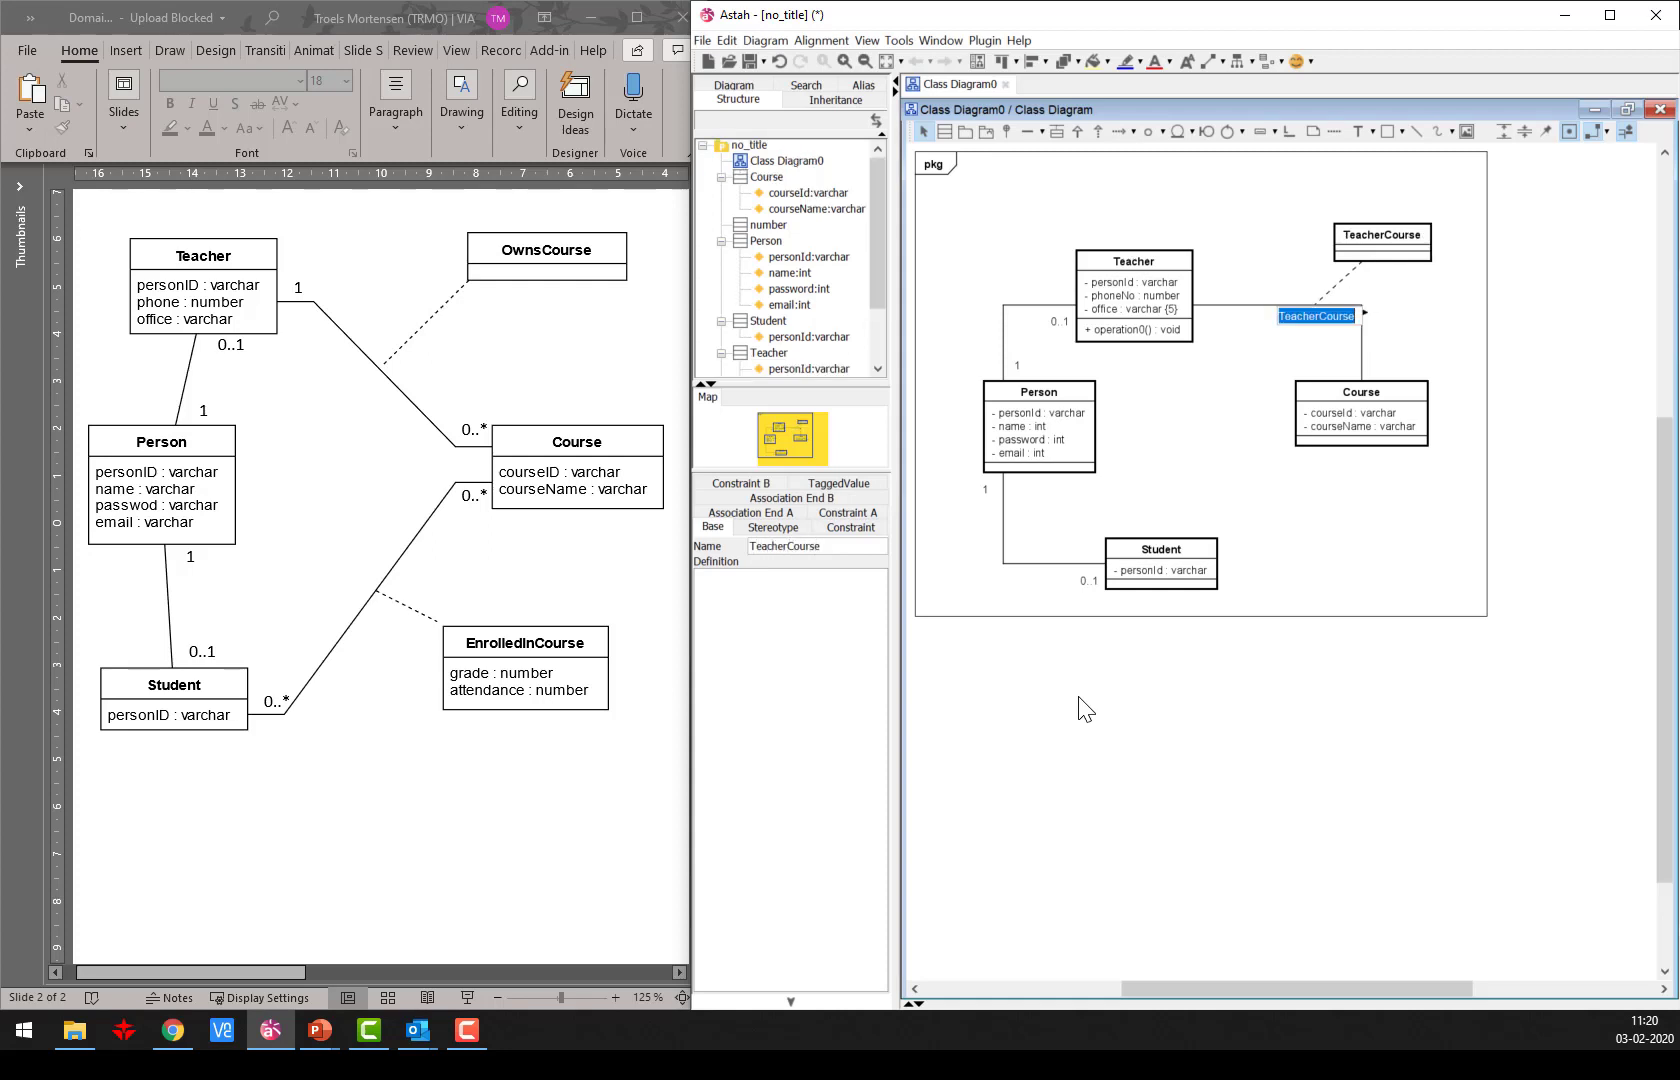
pyautogui.click(1395, 643)
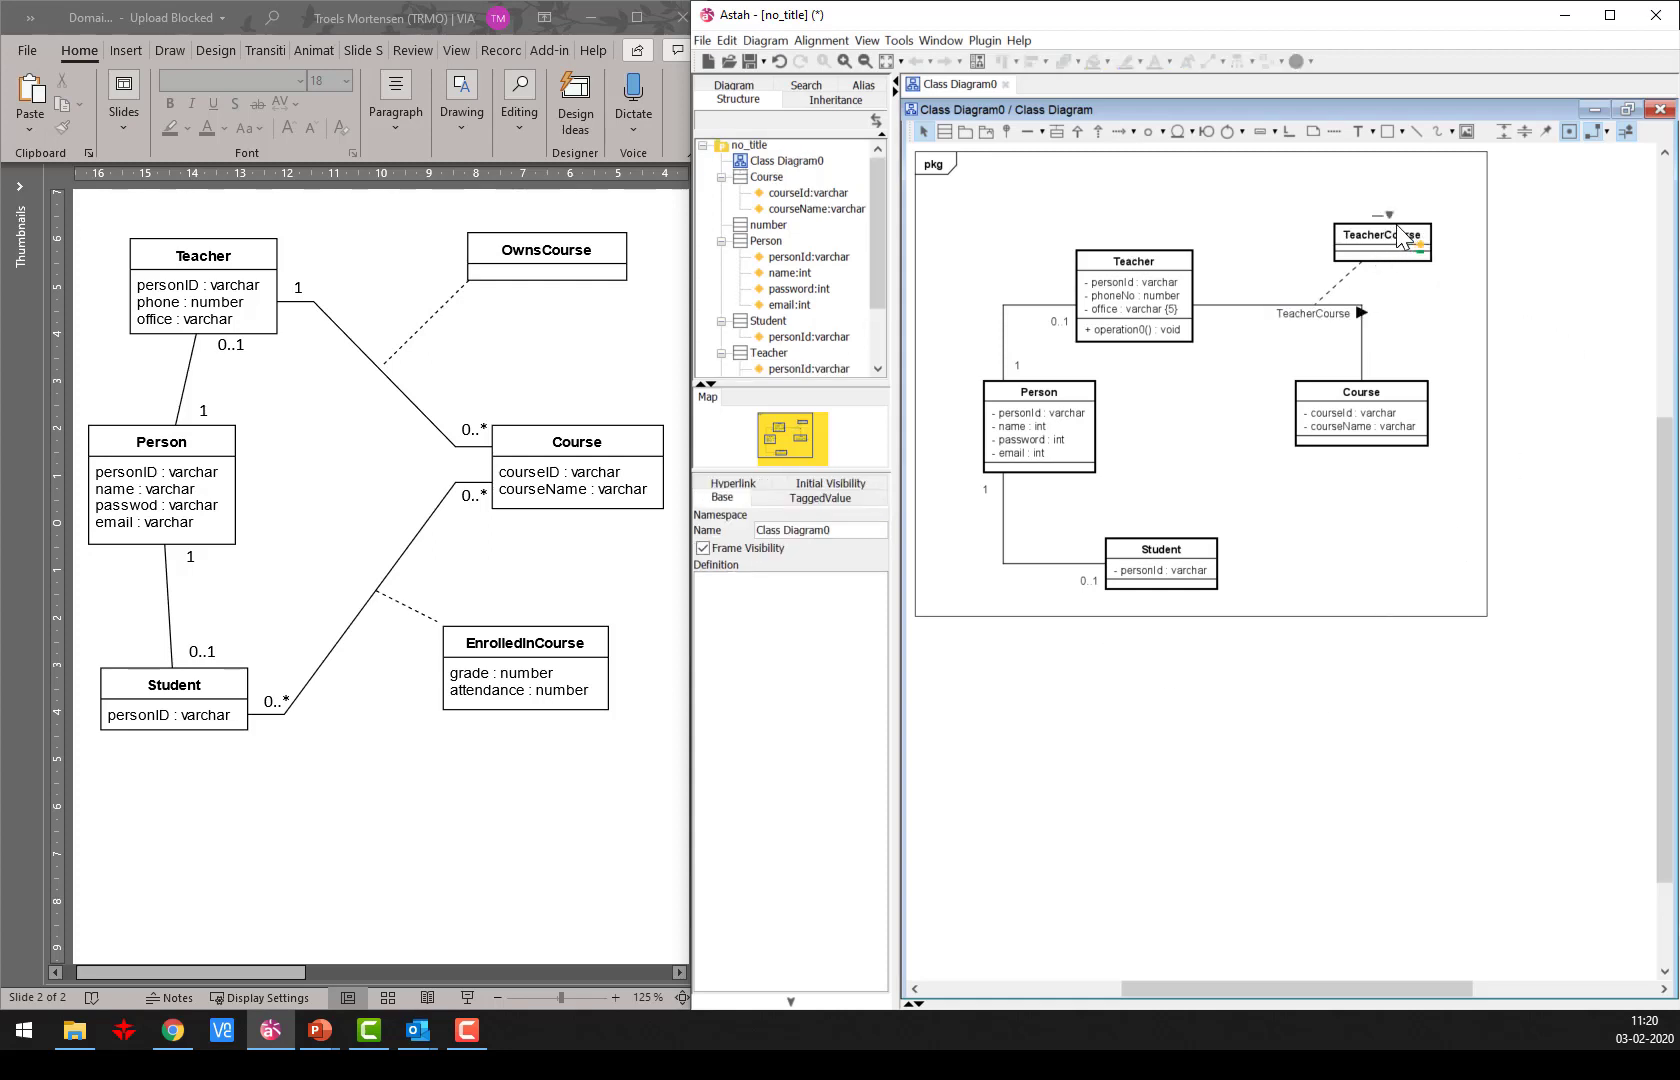
# Move the TeacherCourse class slightly to the left and add the attribute "personId : varchar" to it.
pyautogui.moveTo(1400, 237); pyautogui.dragTo(1341, 225)
pyautogui.click(1364, 237)
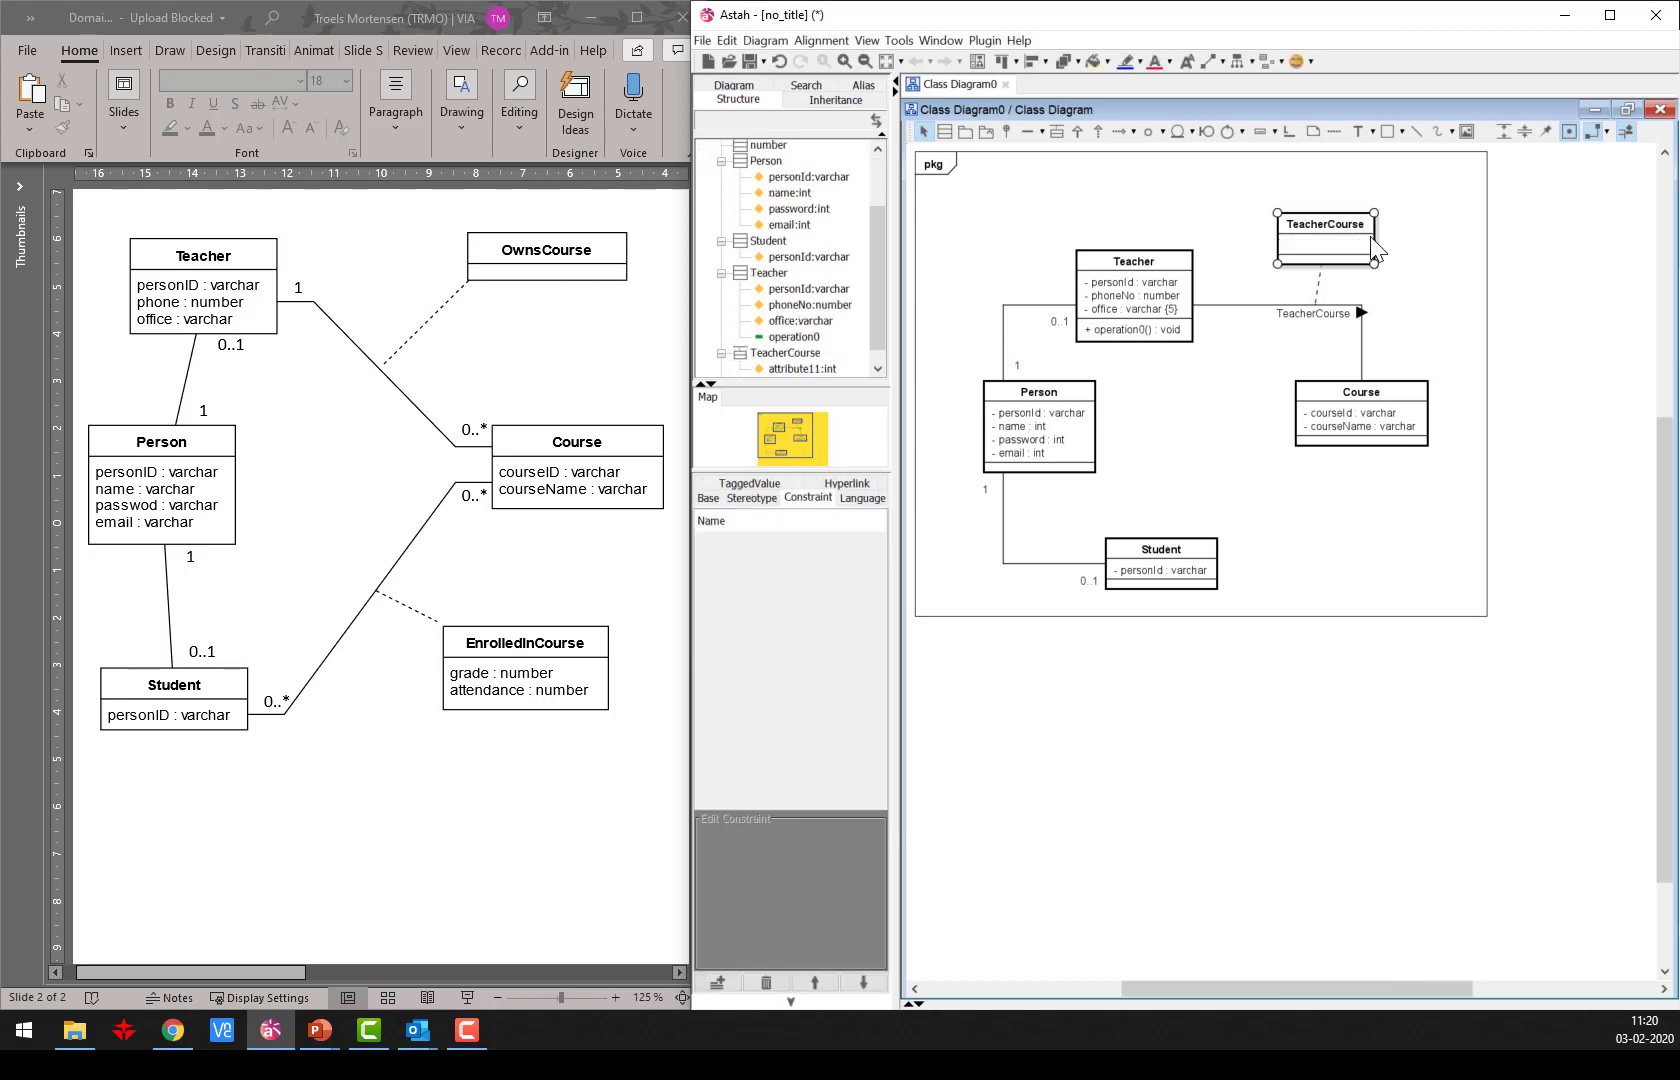
pyautogui.write('personId :varchar')
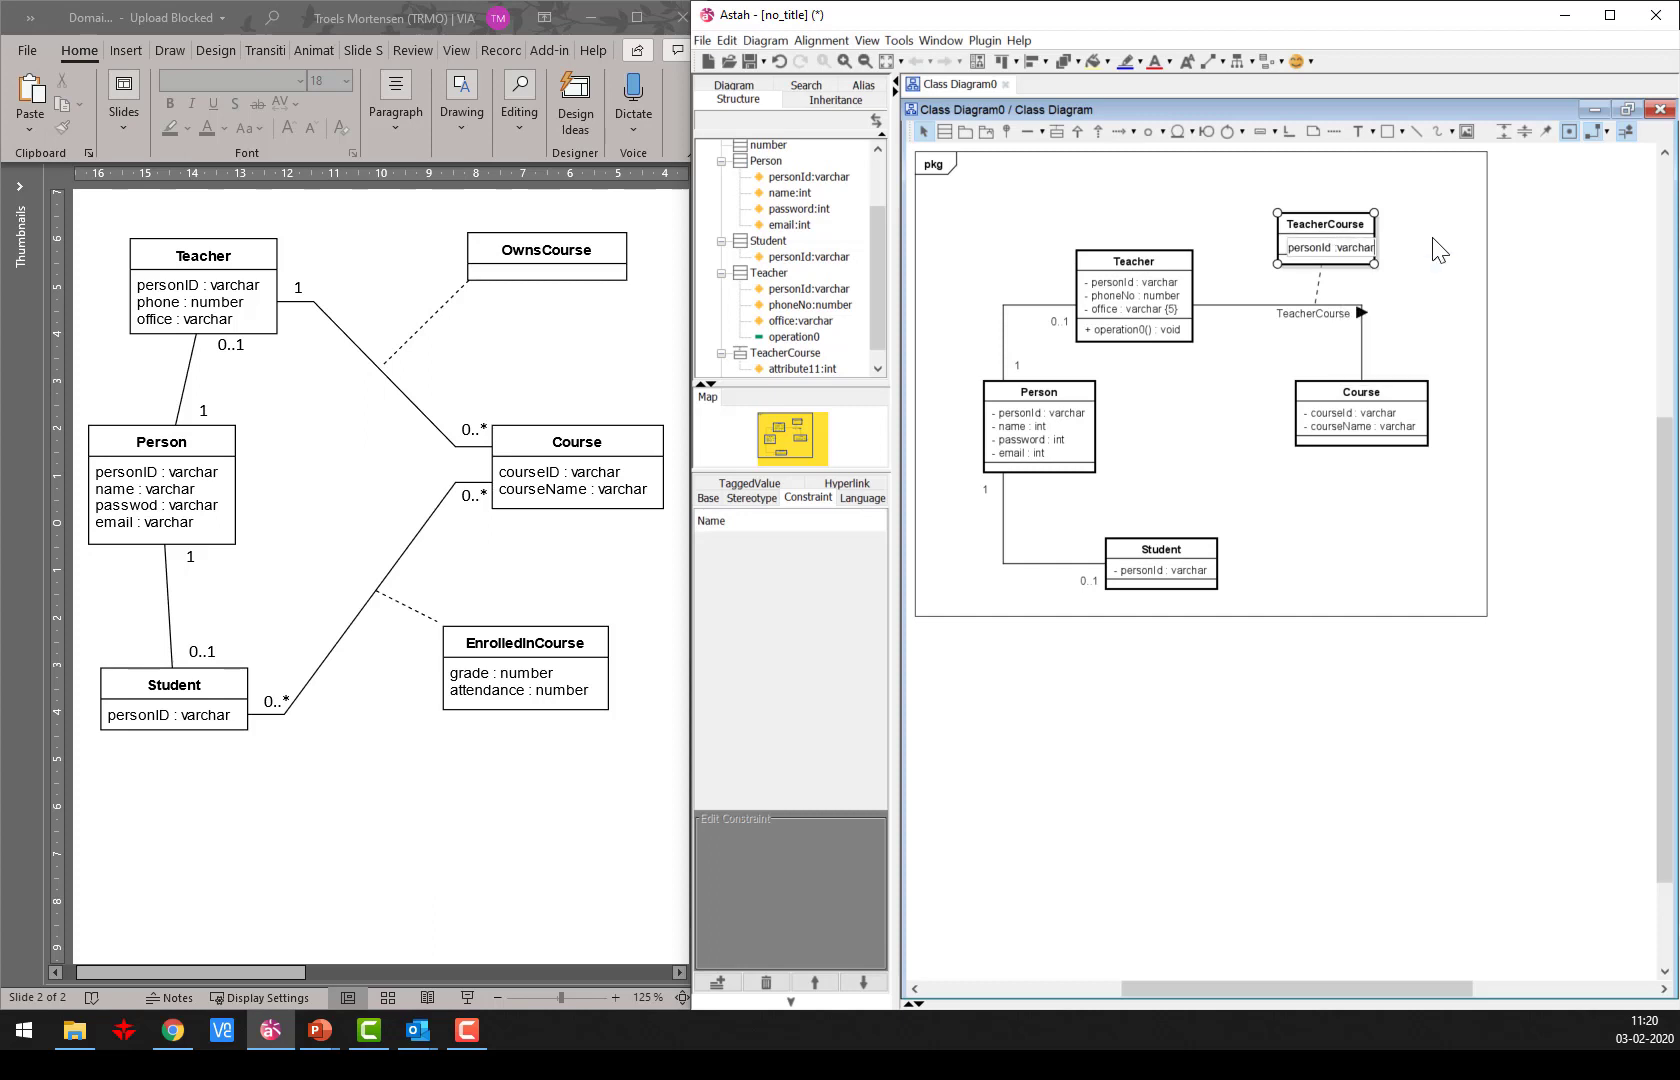
pyautogui.press('Return')
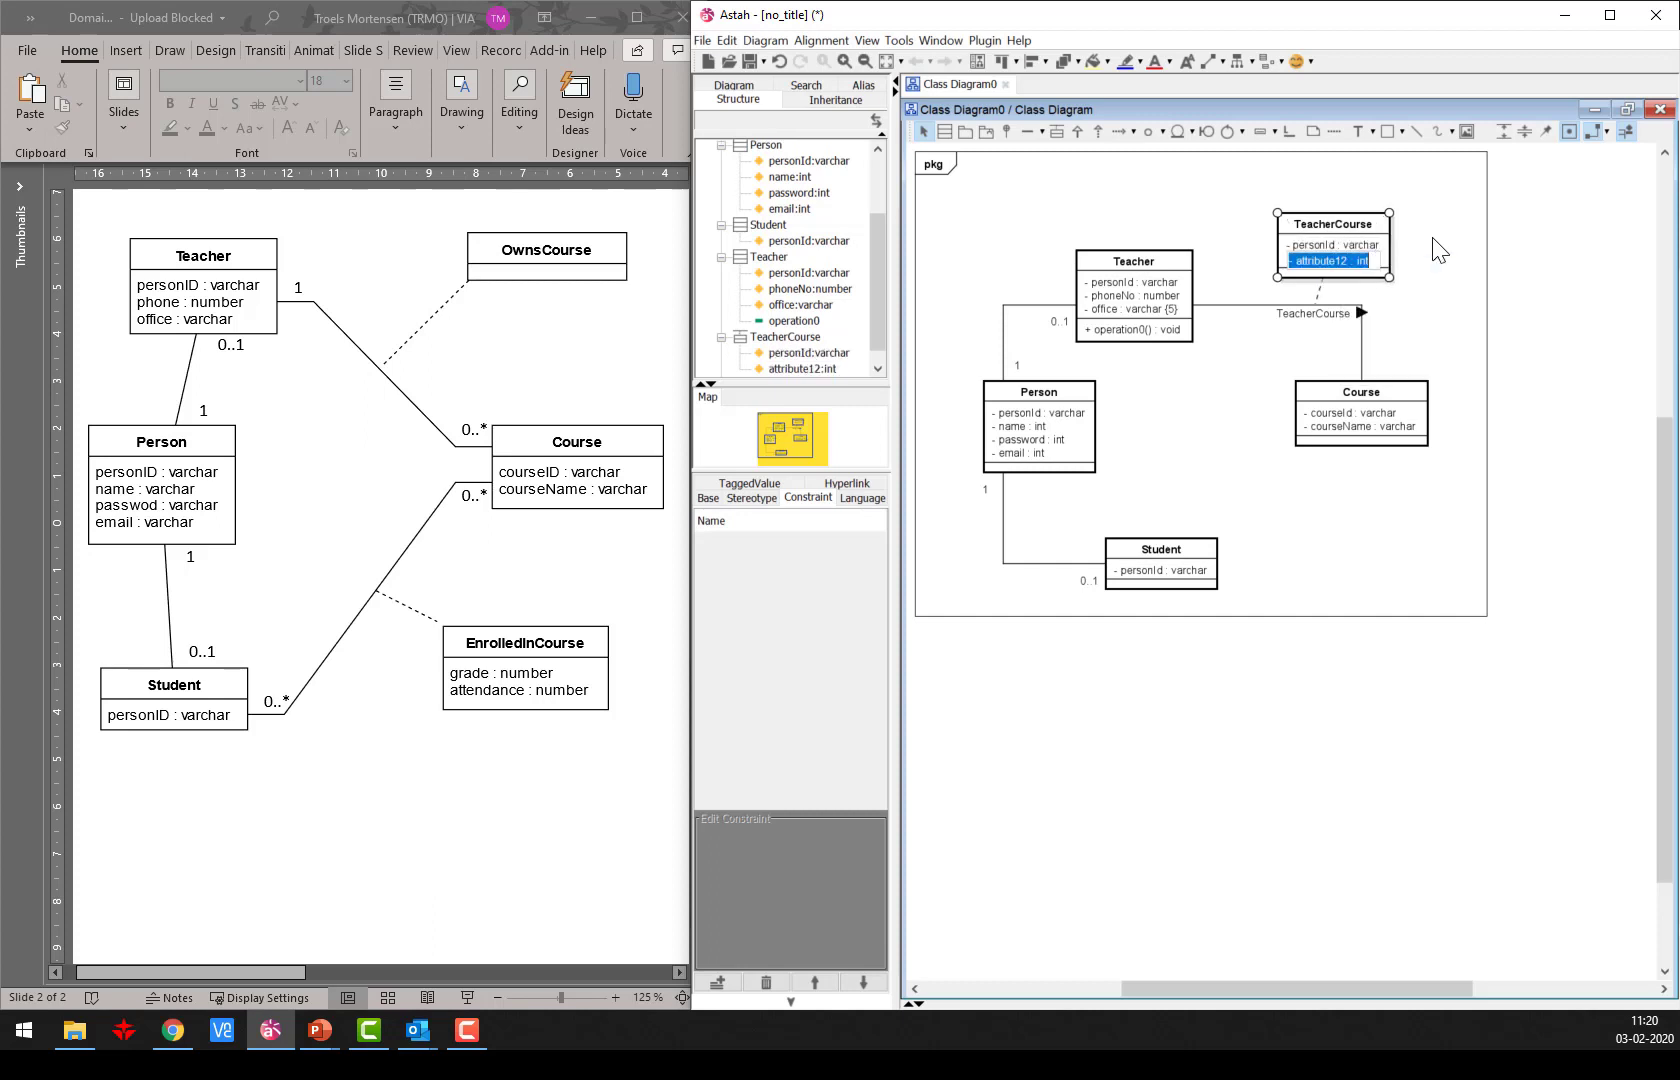
# Add the attribute "courseId : varchar" below personId in TeacherCourse and move the class up, away from the association line.
pyautogui.press('BackSpace')
pyautogui.write('courseId : ')
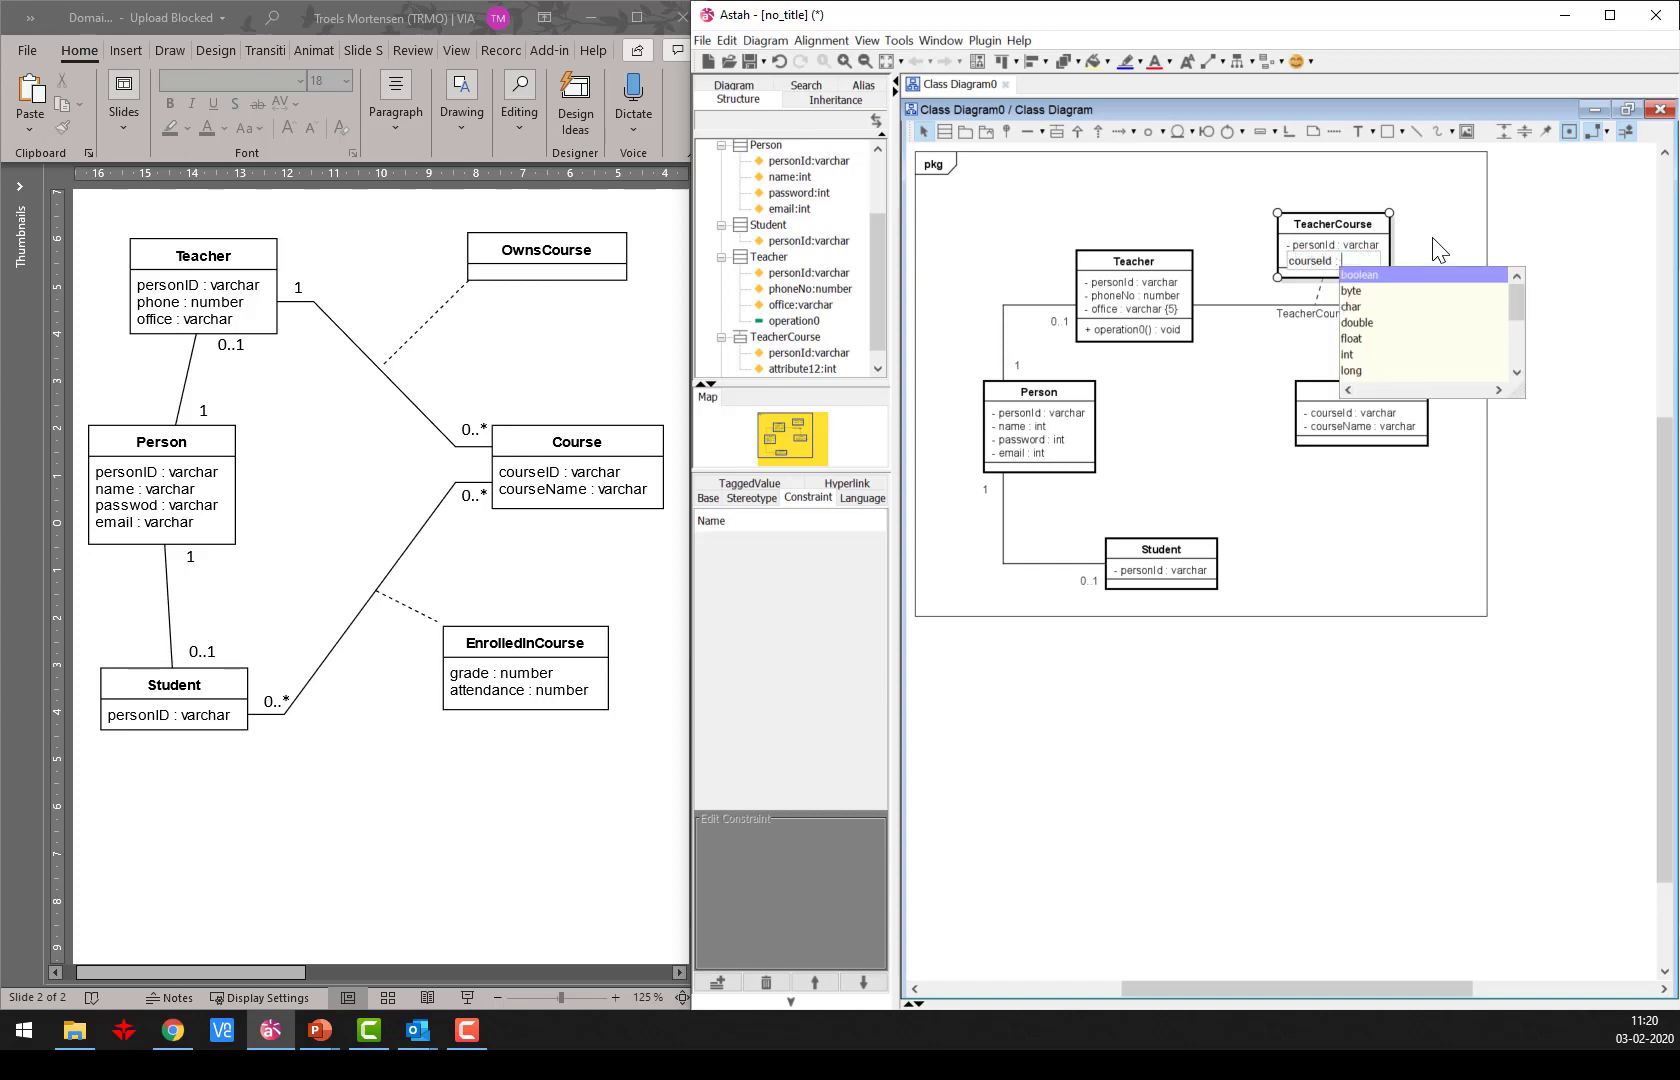
pyautogui.write('varchar')
pyautogui.press('Return')
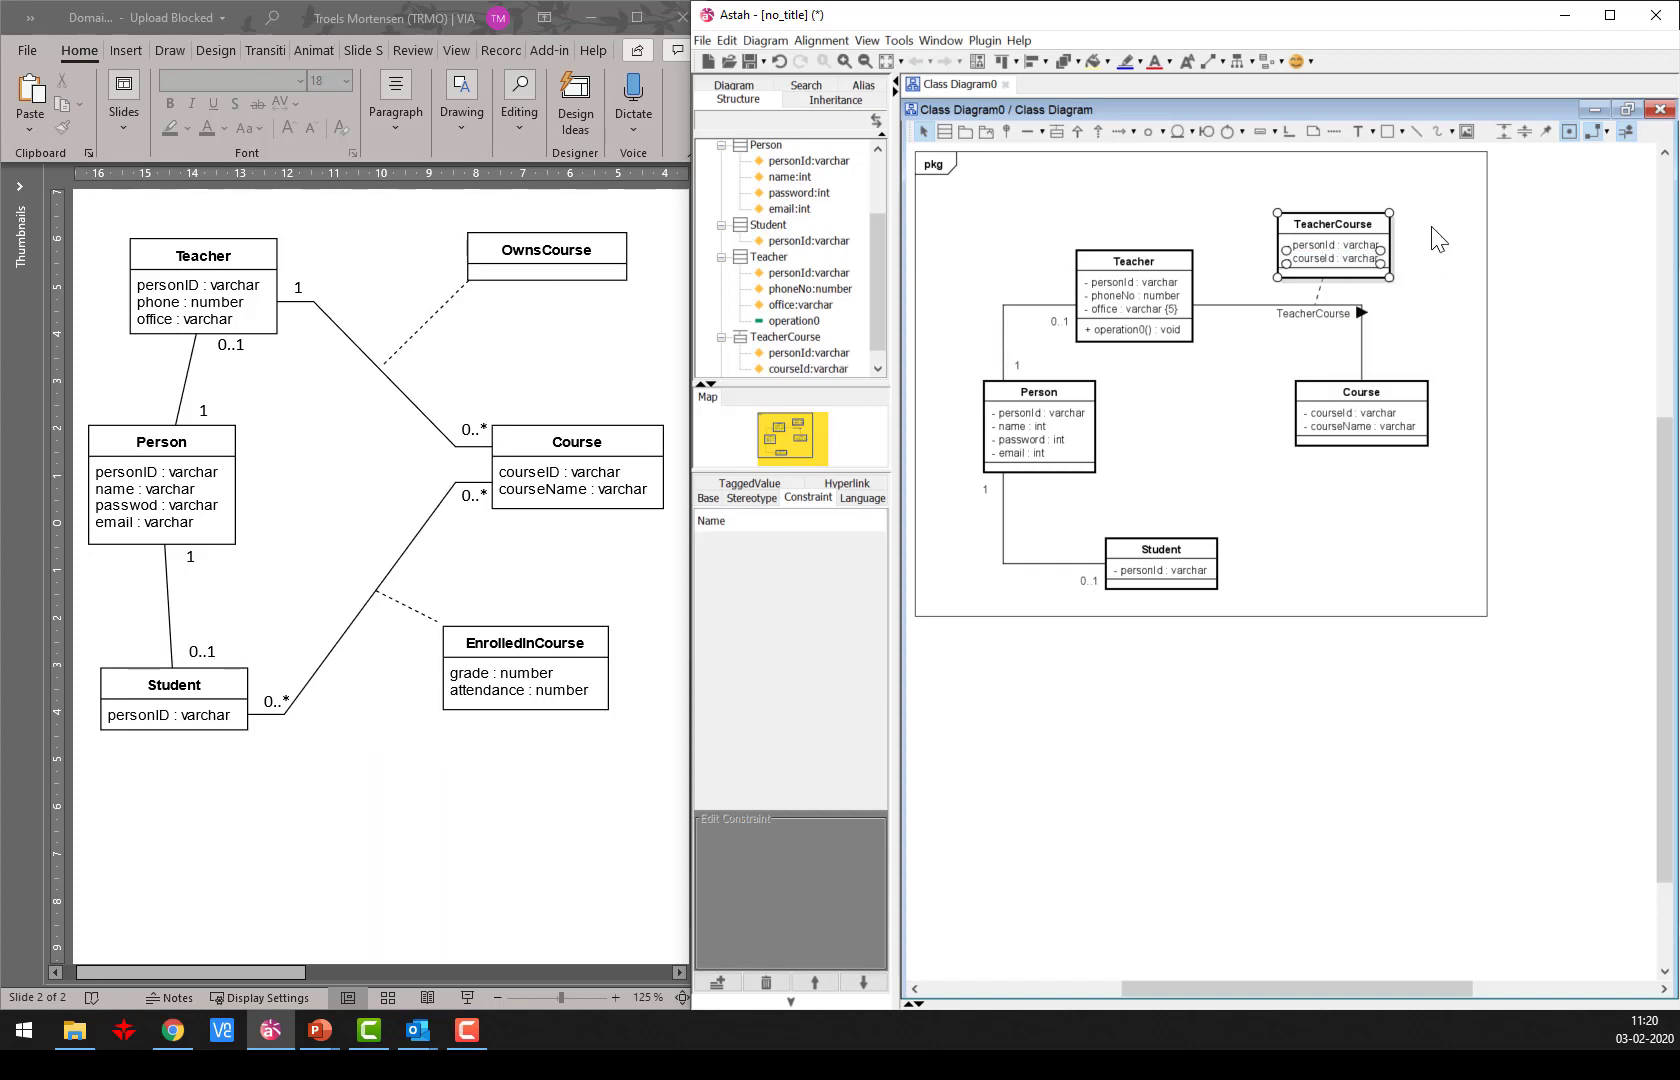
pyautogui.click(1374, 180)
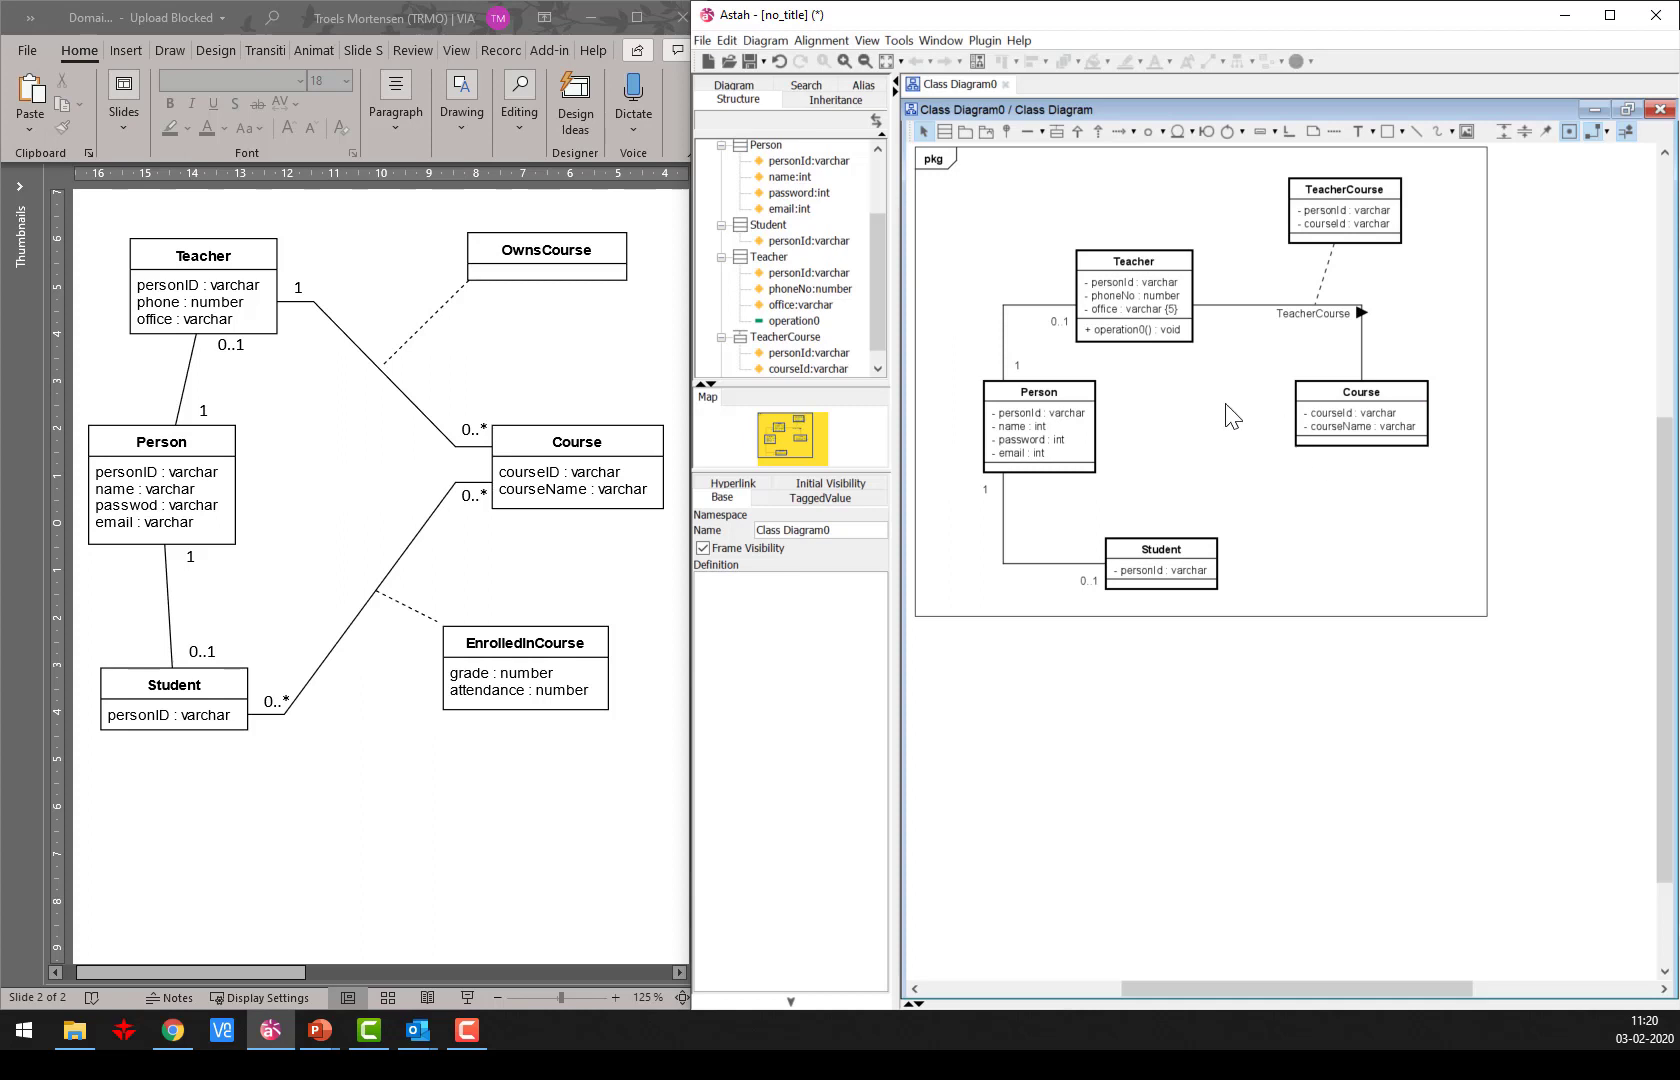
# Add the constraint PK to the Teacher class's personId attribute.
pyautogui.moveTo(1134, 281)
pyautogui.click(1124, 281)
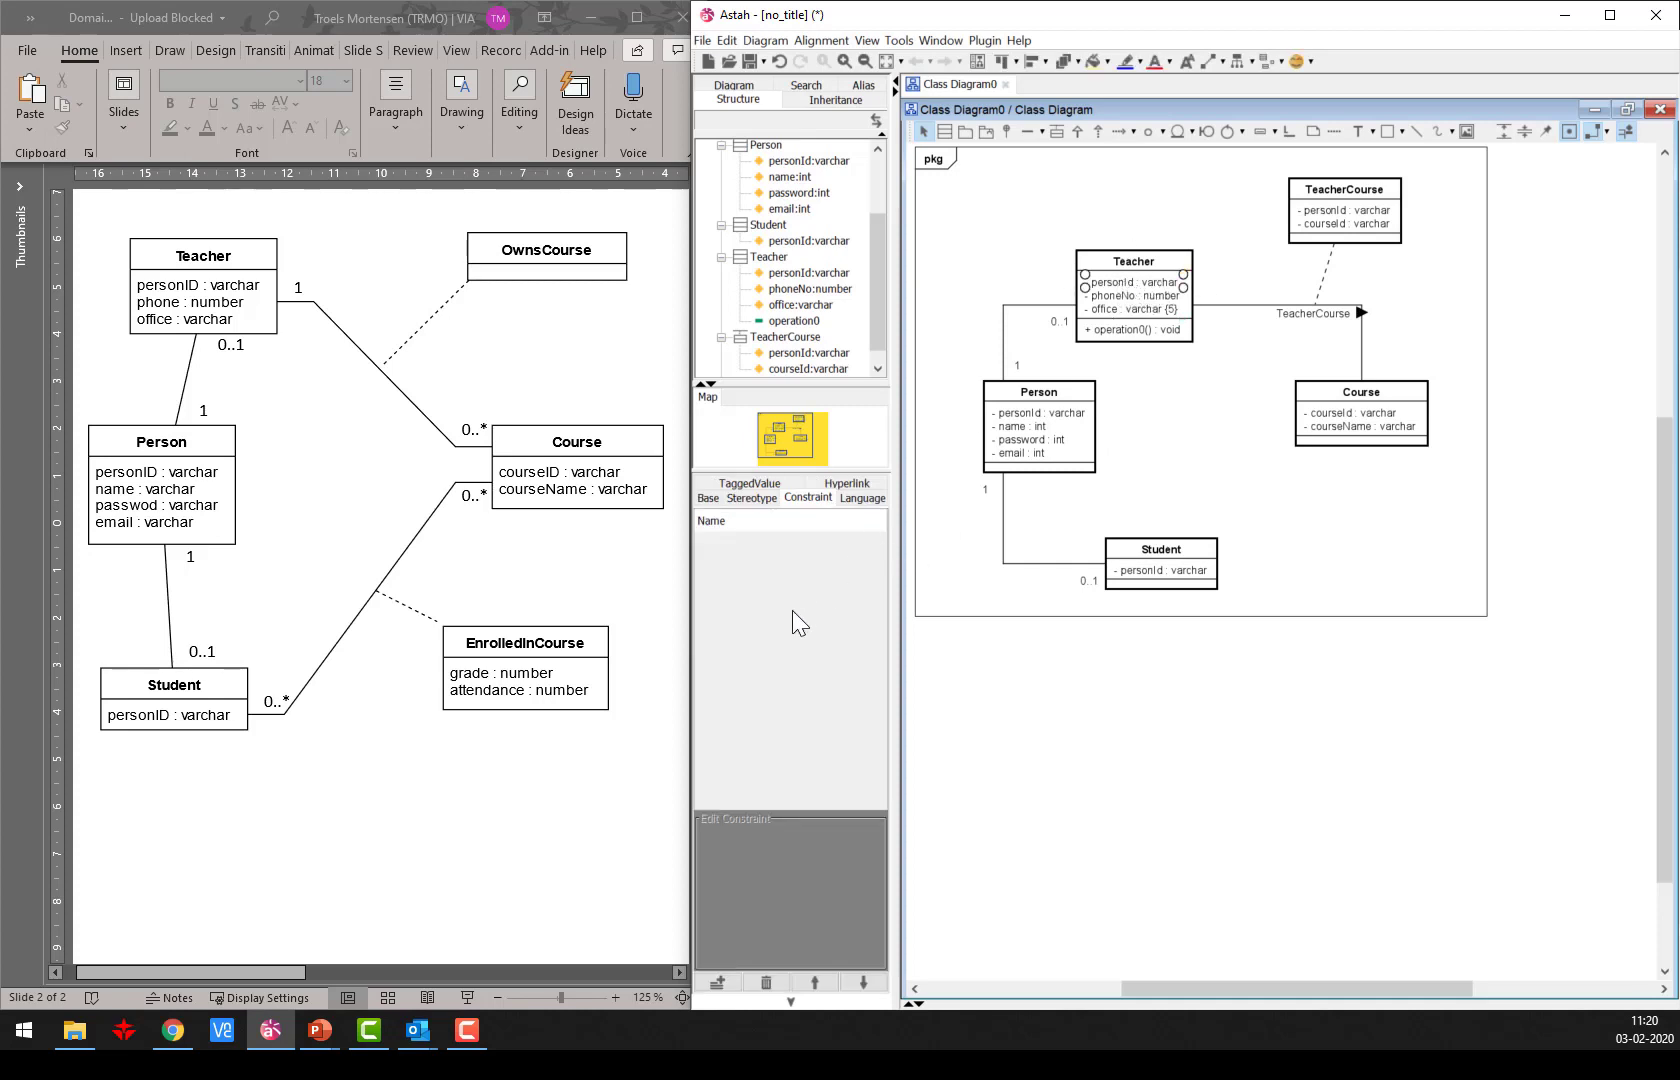
pyautogui.click(748, 503)
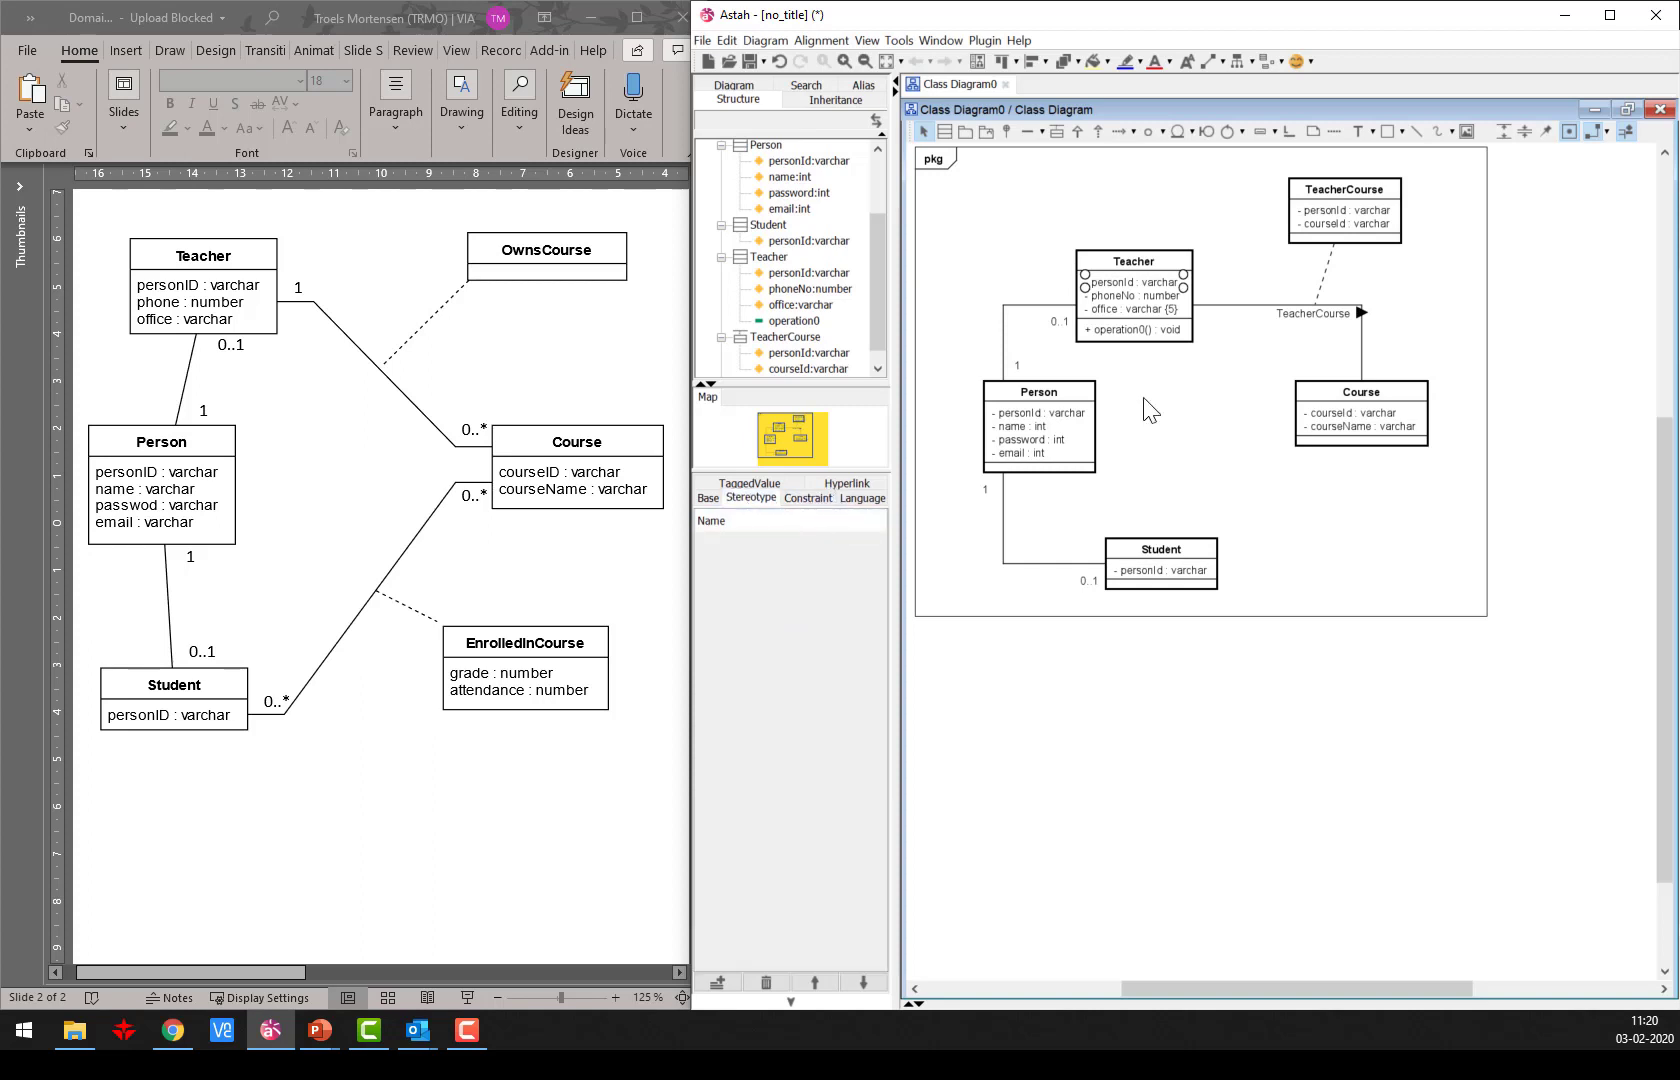
pyautogui.doubleClick(1168, 284)
pyautogui.press('Return')
pyautogui.click(807, 497)
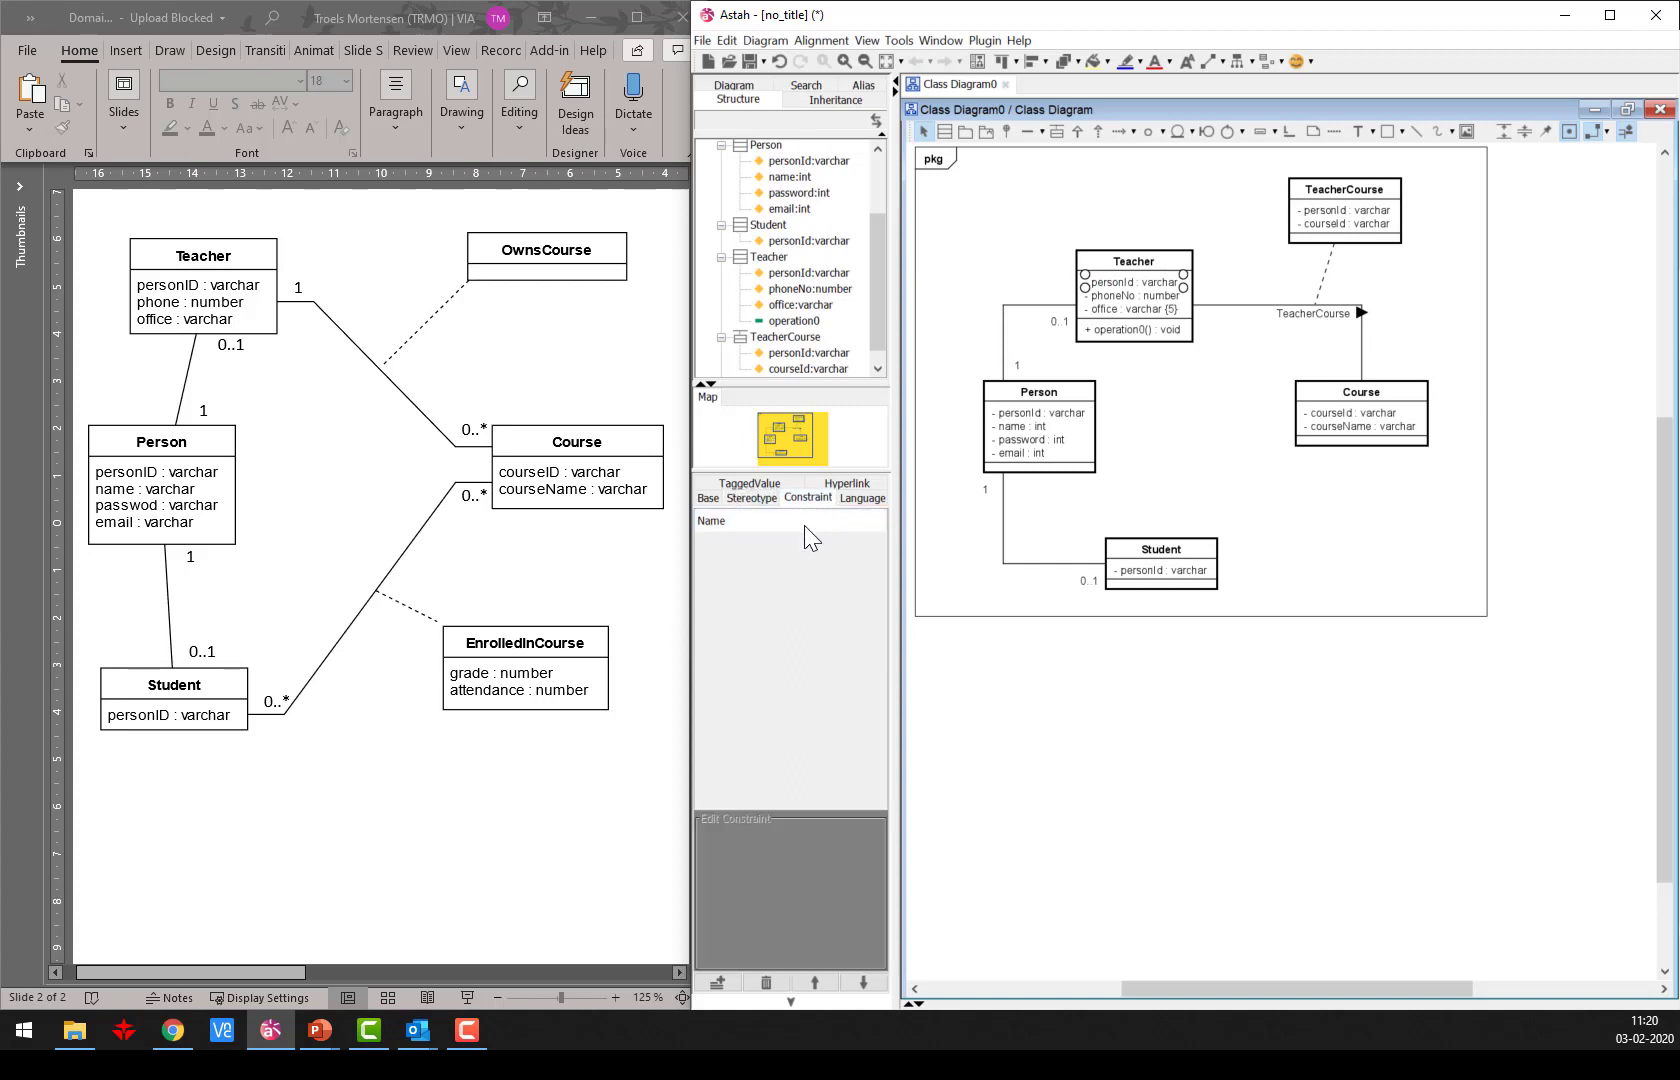
pyautogui.click(713, 985)
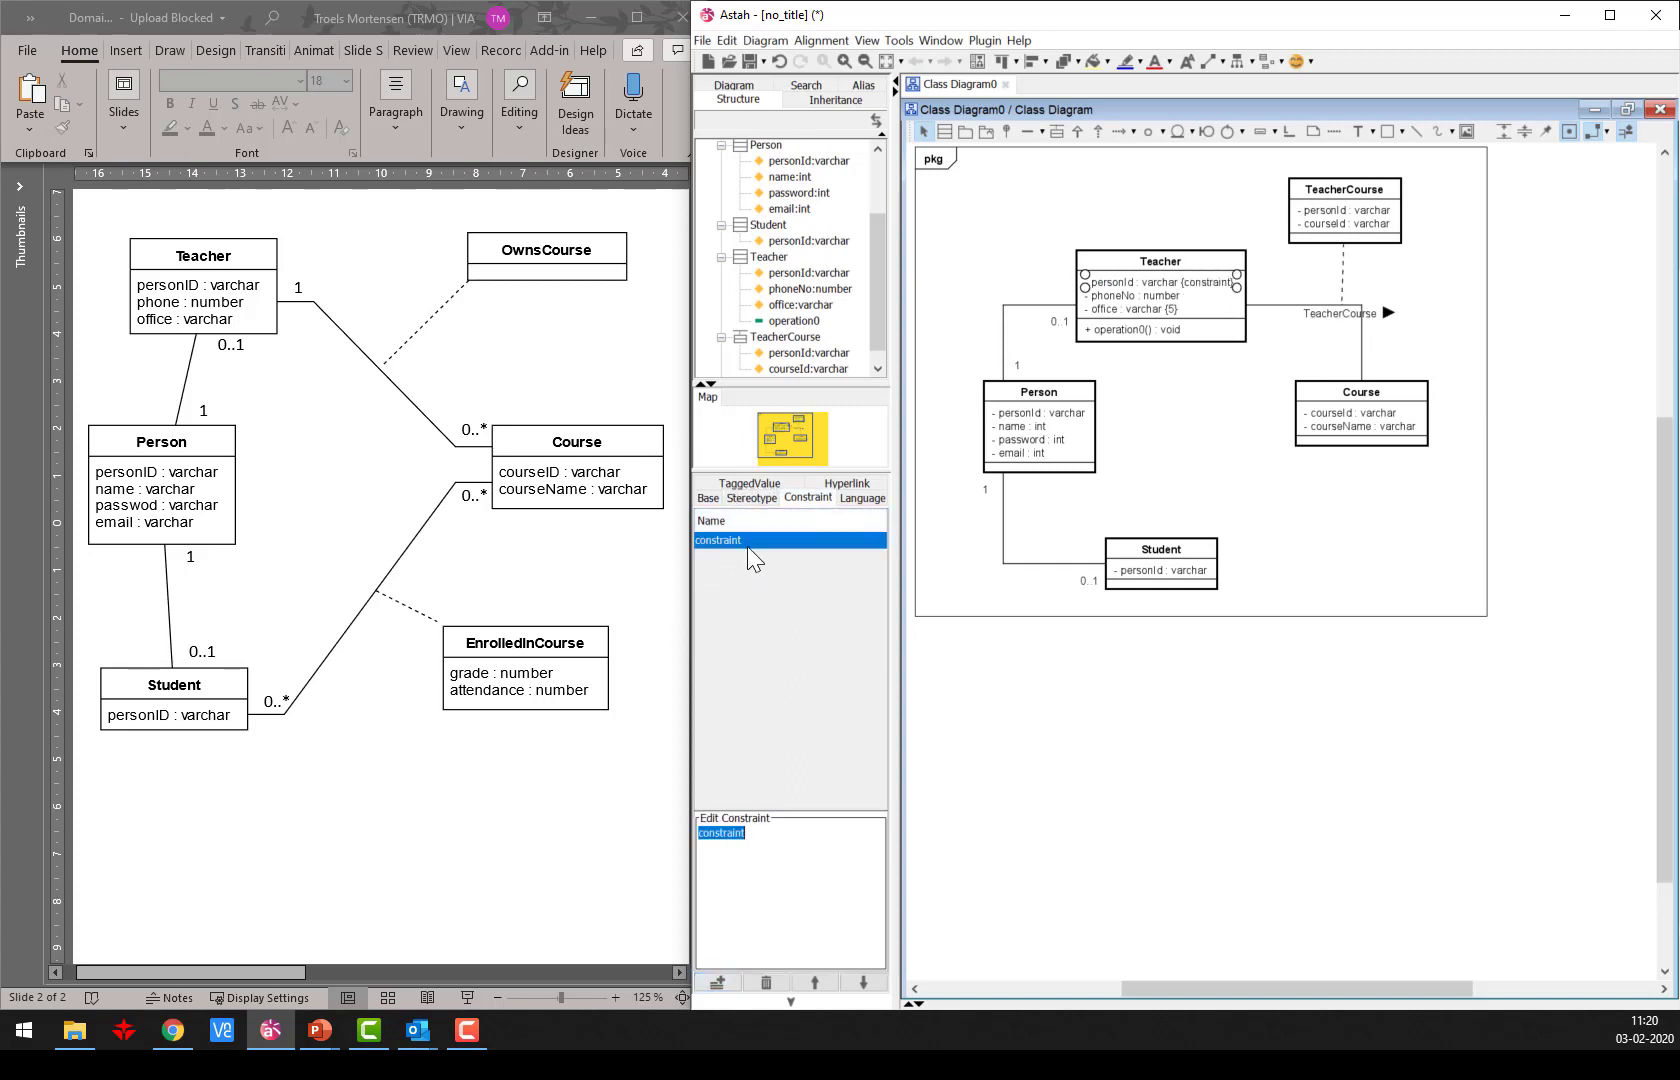
pyautogui.write('PK')
pyautogui.click(1120, 797)
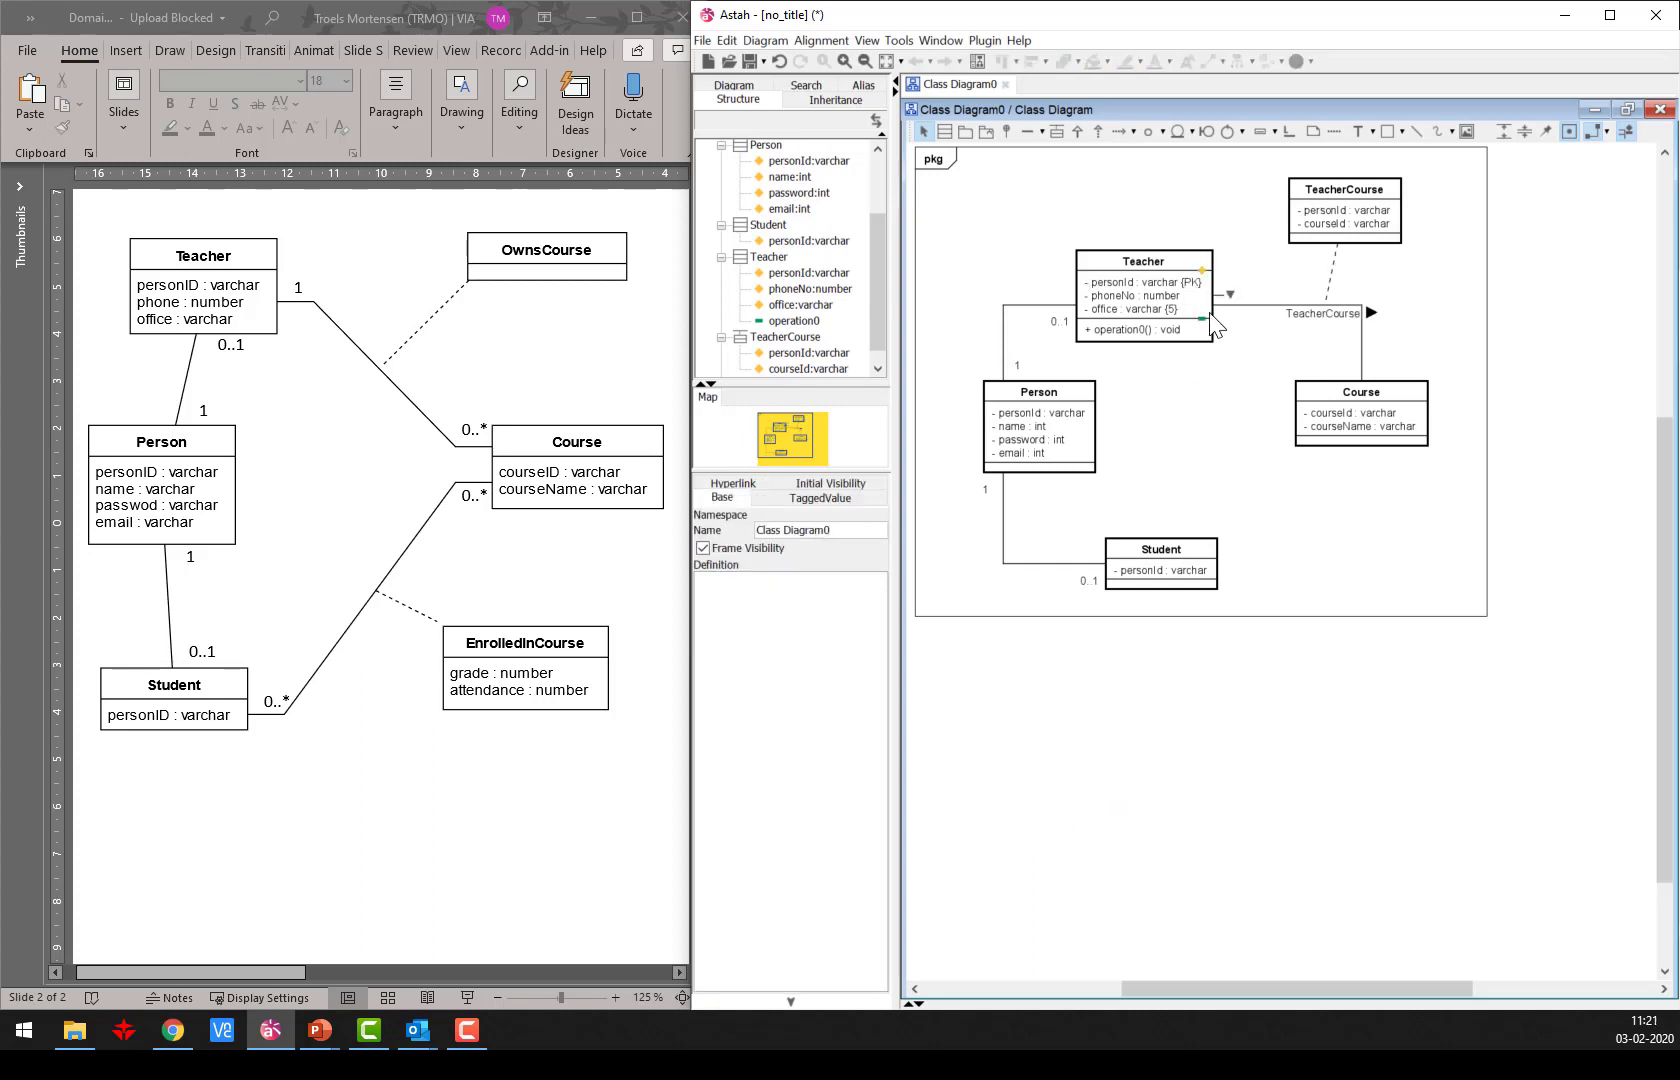
# Add the constraint PK to the Person class's personId attribute.
pyautogui.click(1190, 284)
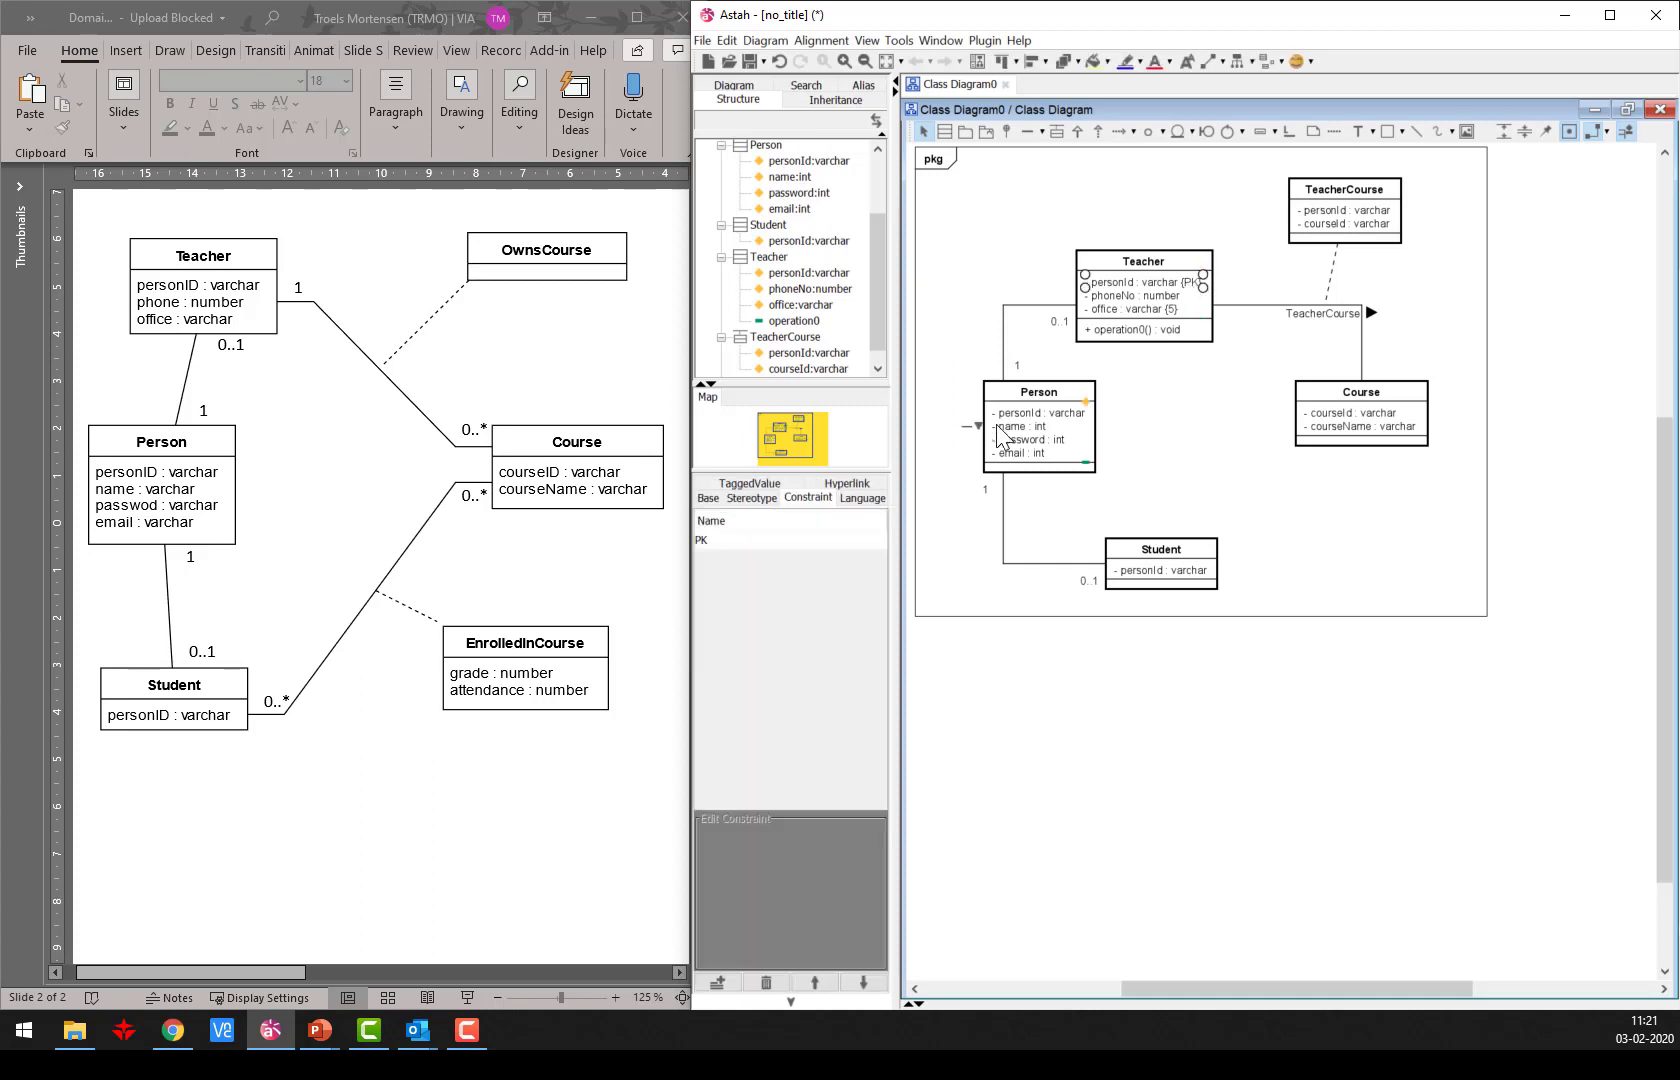
pyautogui.click(1068, 413)
pyautogui.click(717, 981)
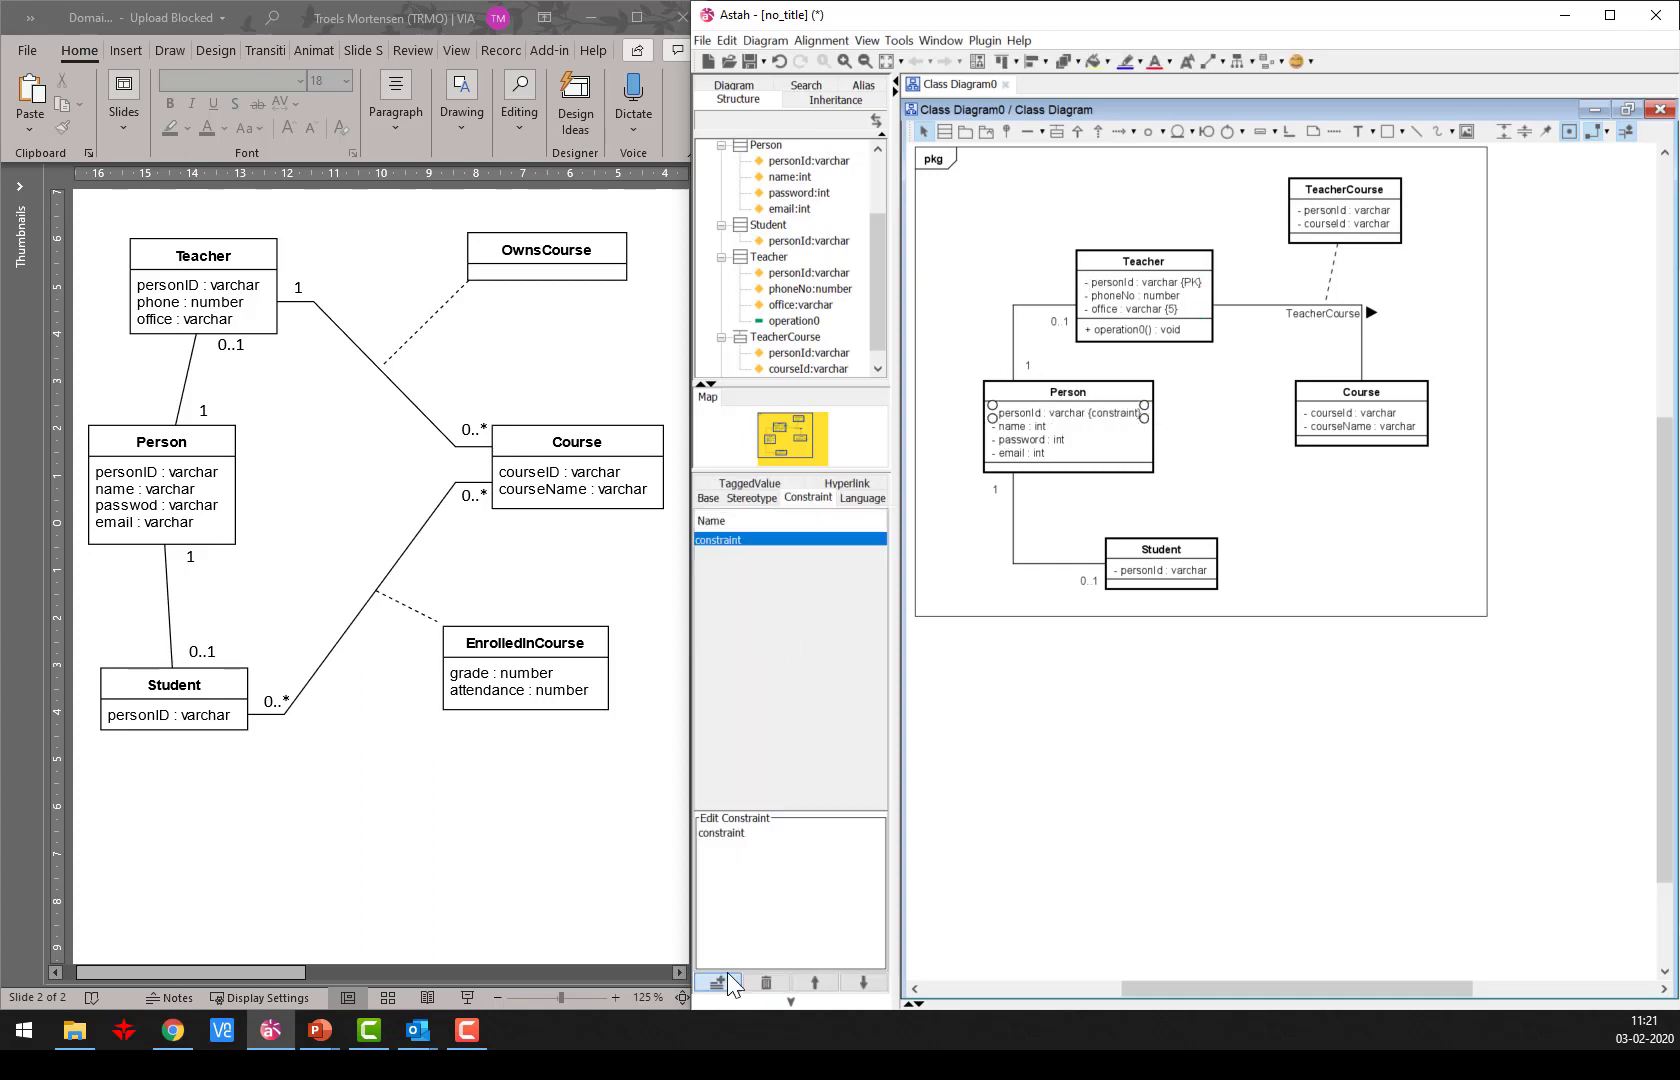
pyautogui.write('PK')
pyautogui.click(1045, 790)
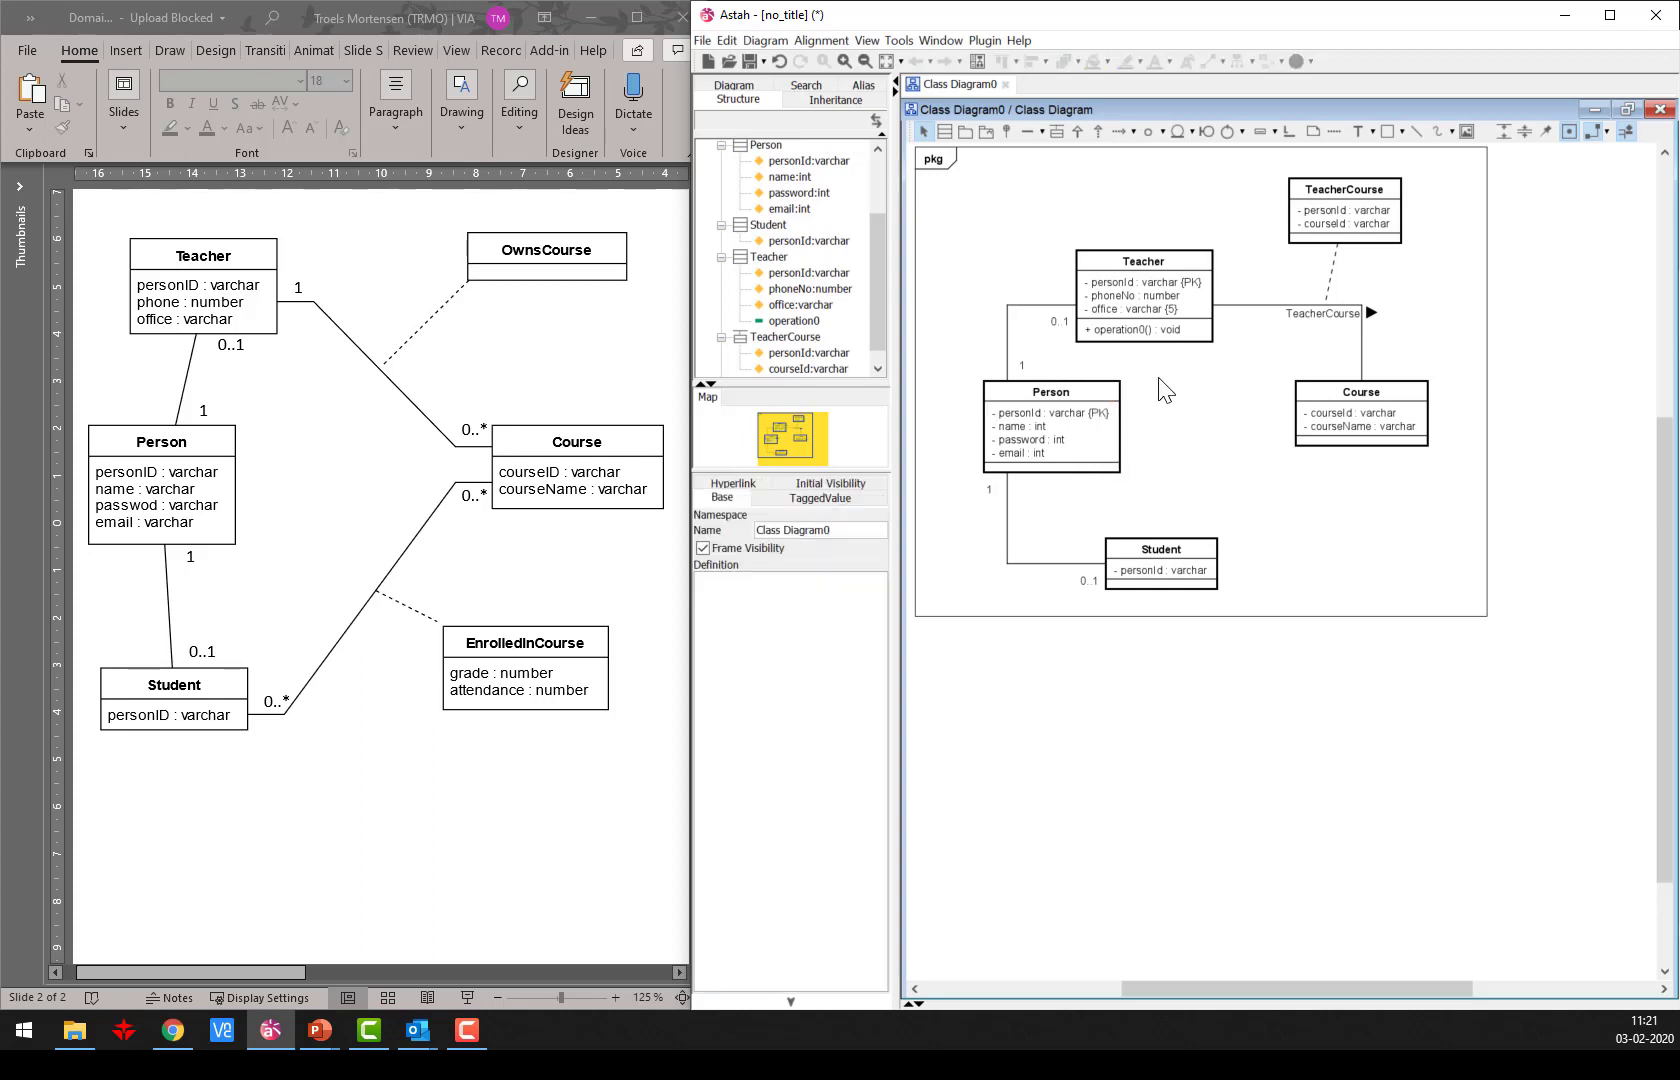
# Add a second constraint, FK, to the Teacher class's personId attribute.
pyautogui.click(1185, 283)
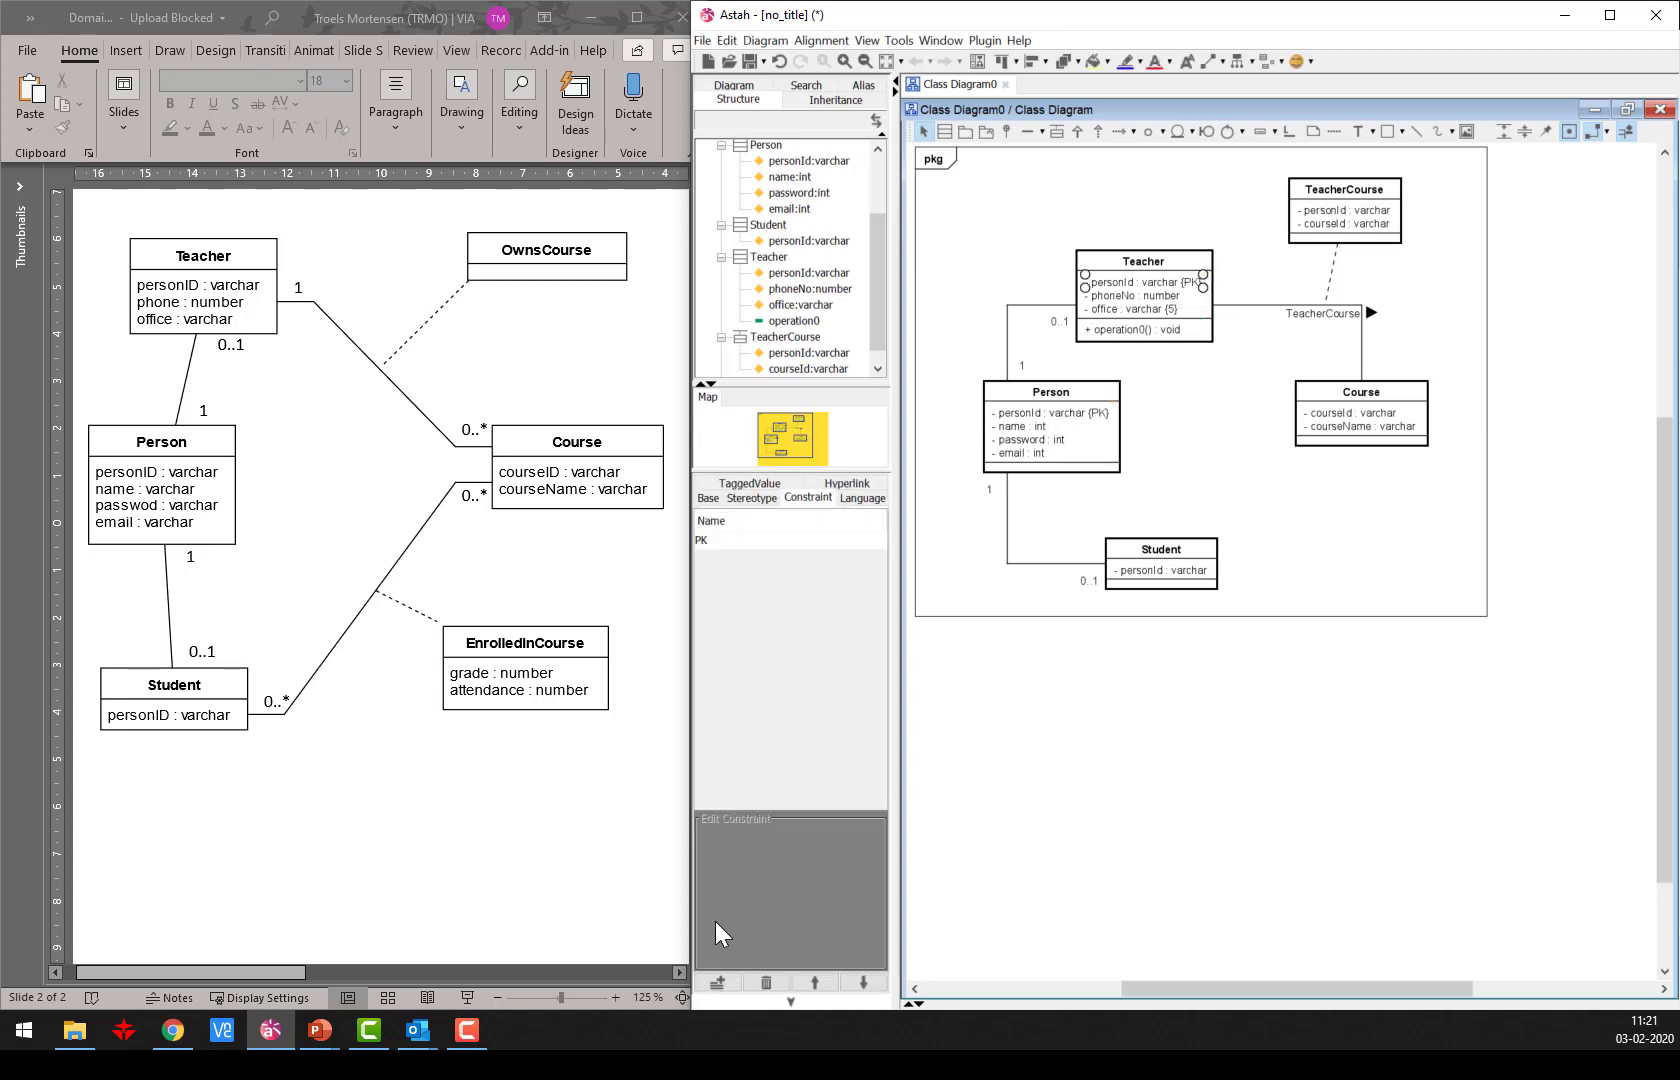
pyautogui.click(719, 982)
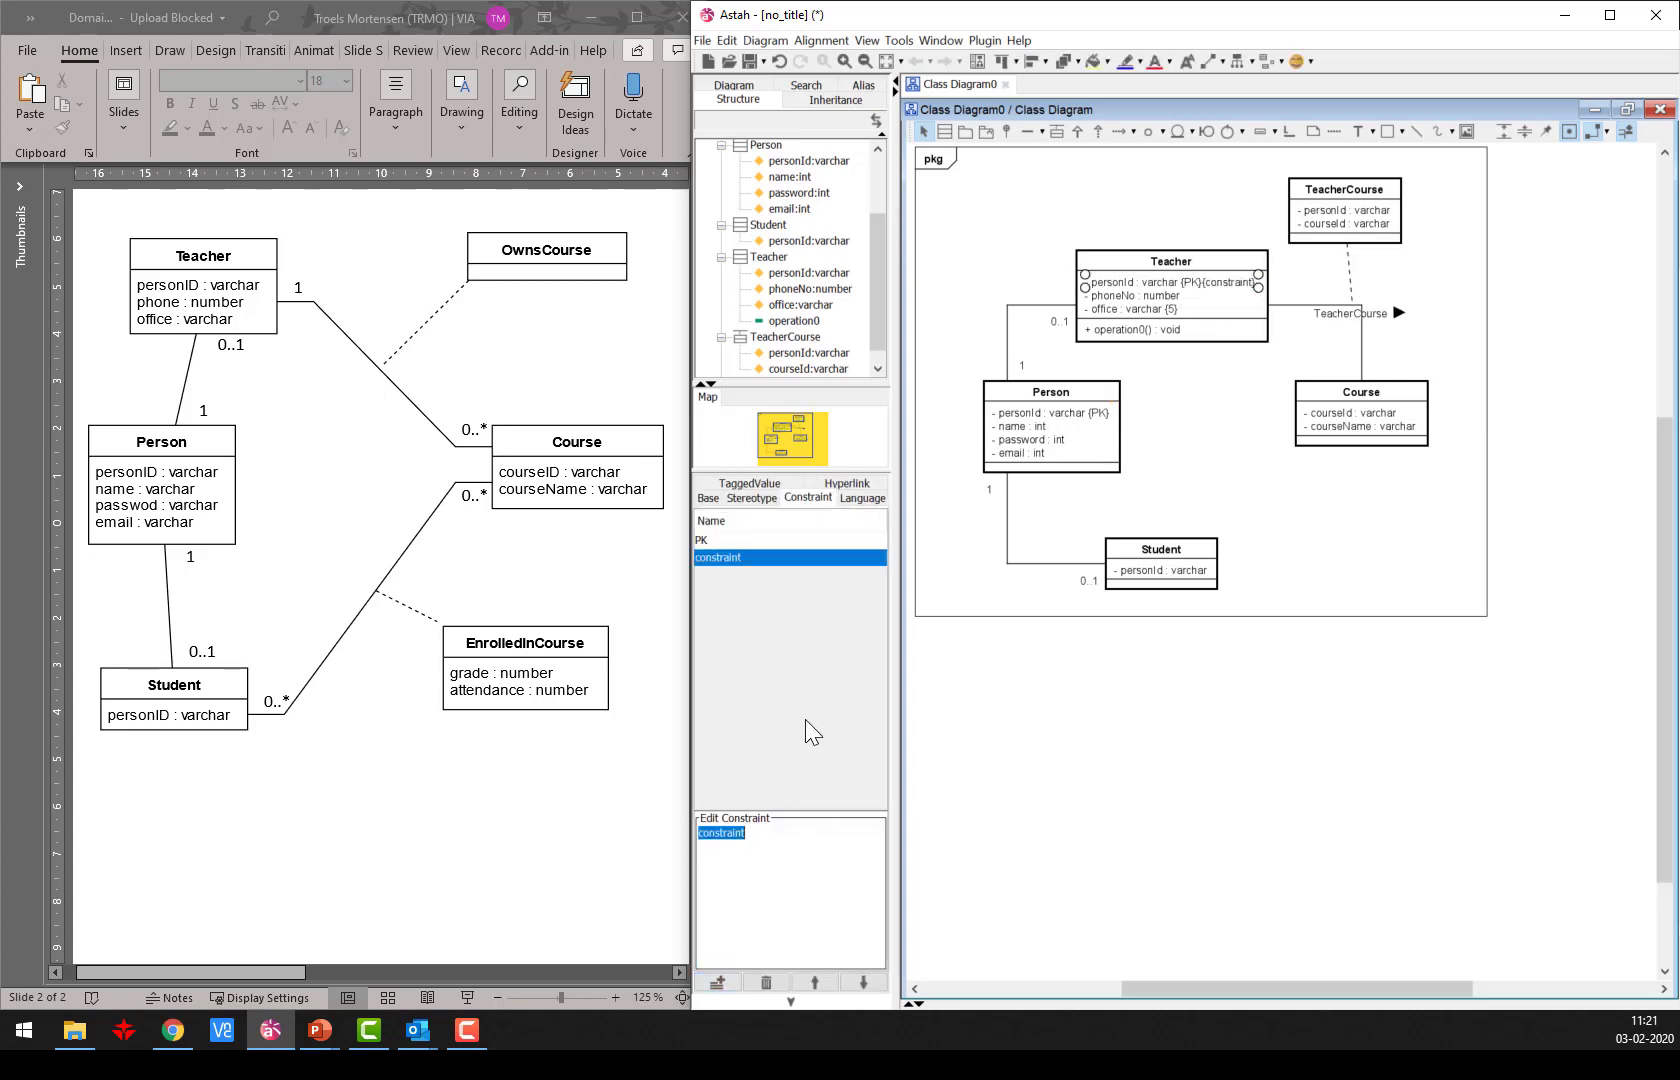
pyautogui.write('FK')
pyautogui.click(1030, 750)
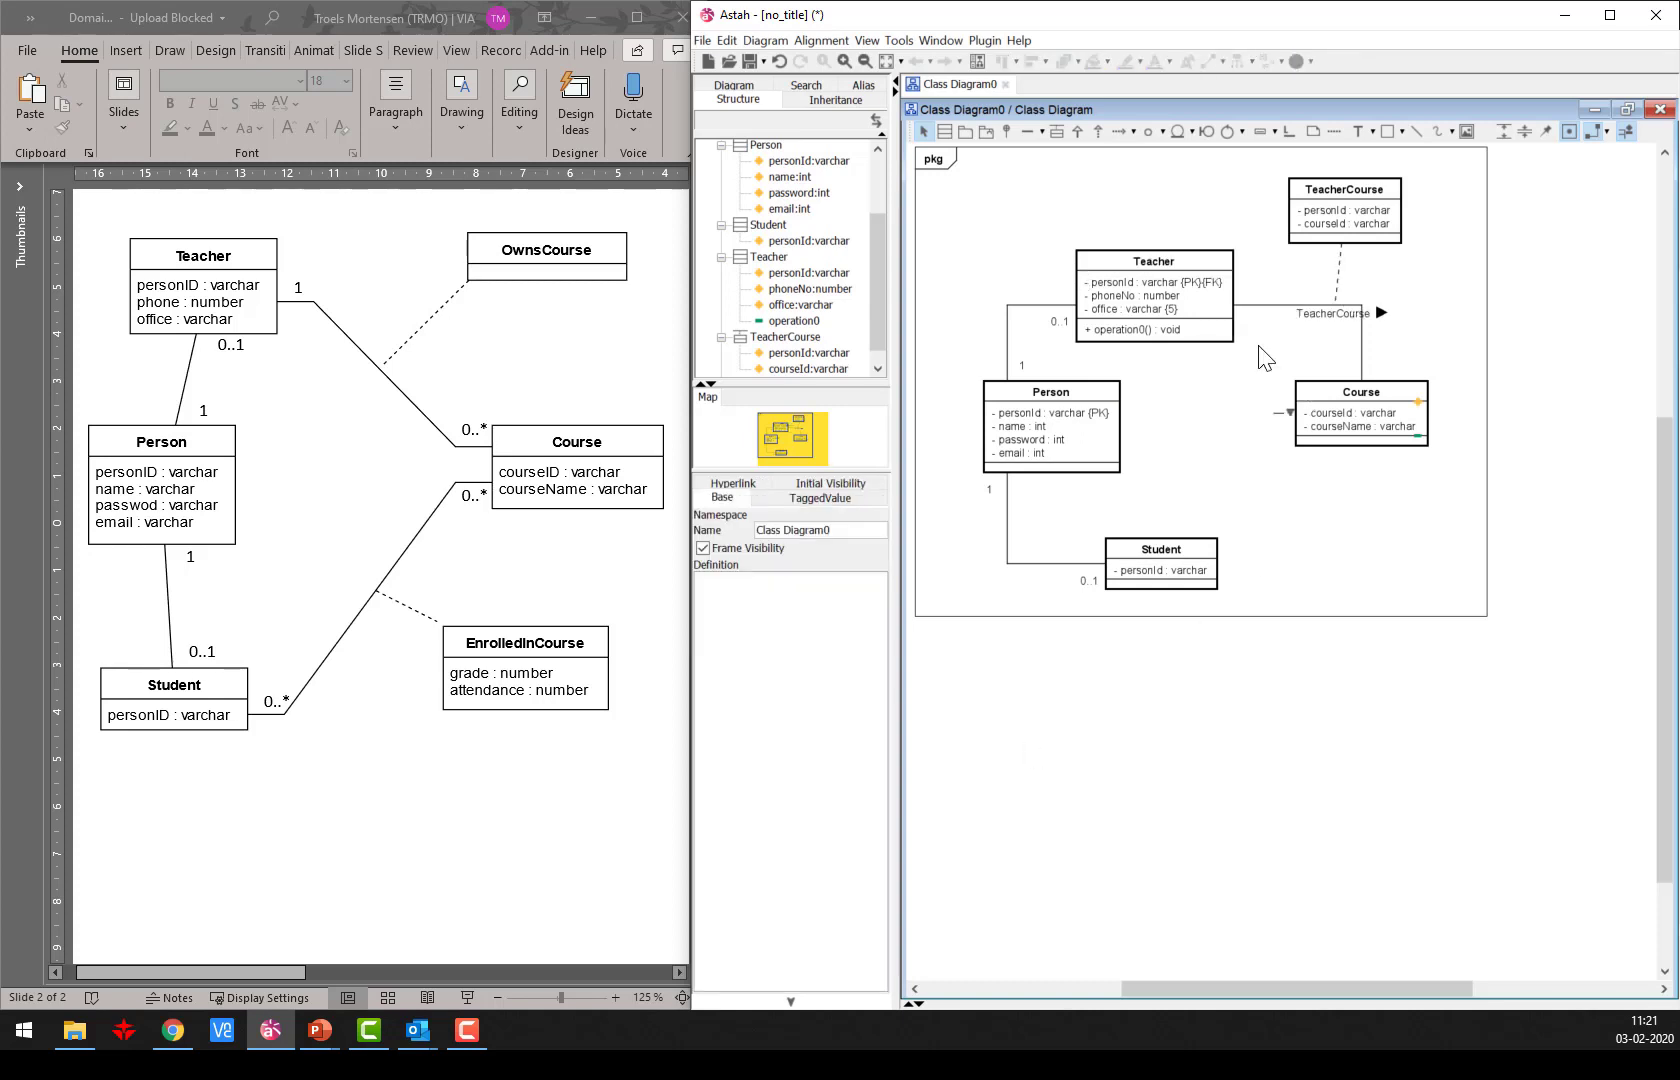
# Delete the separate FK constraint from the Teacher class's personId attribute.
pyautogui.click(1199, 286)
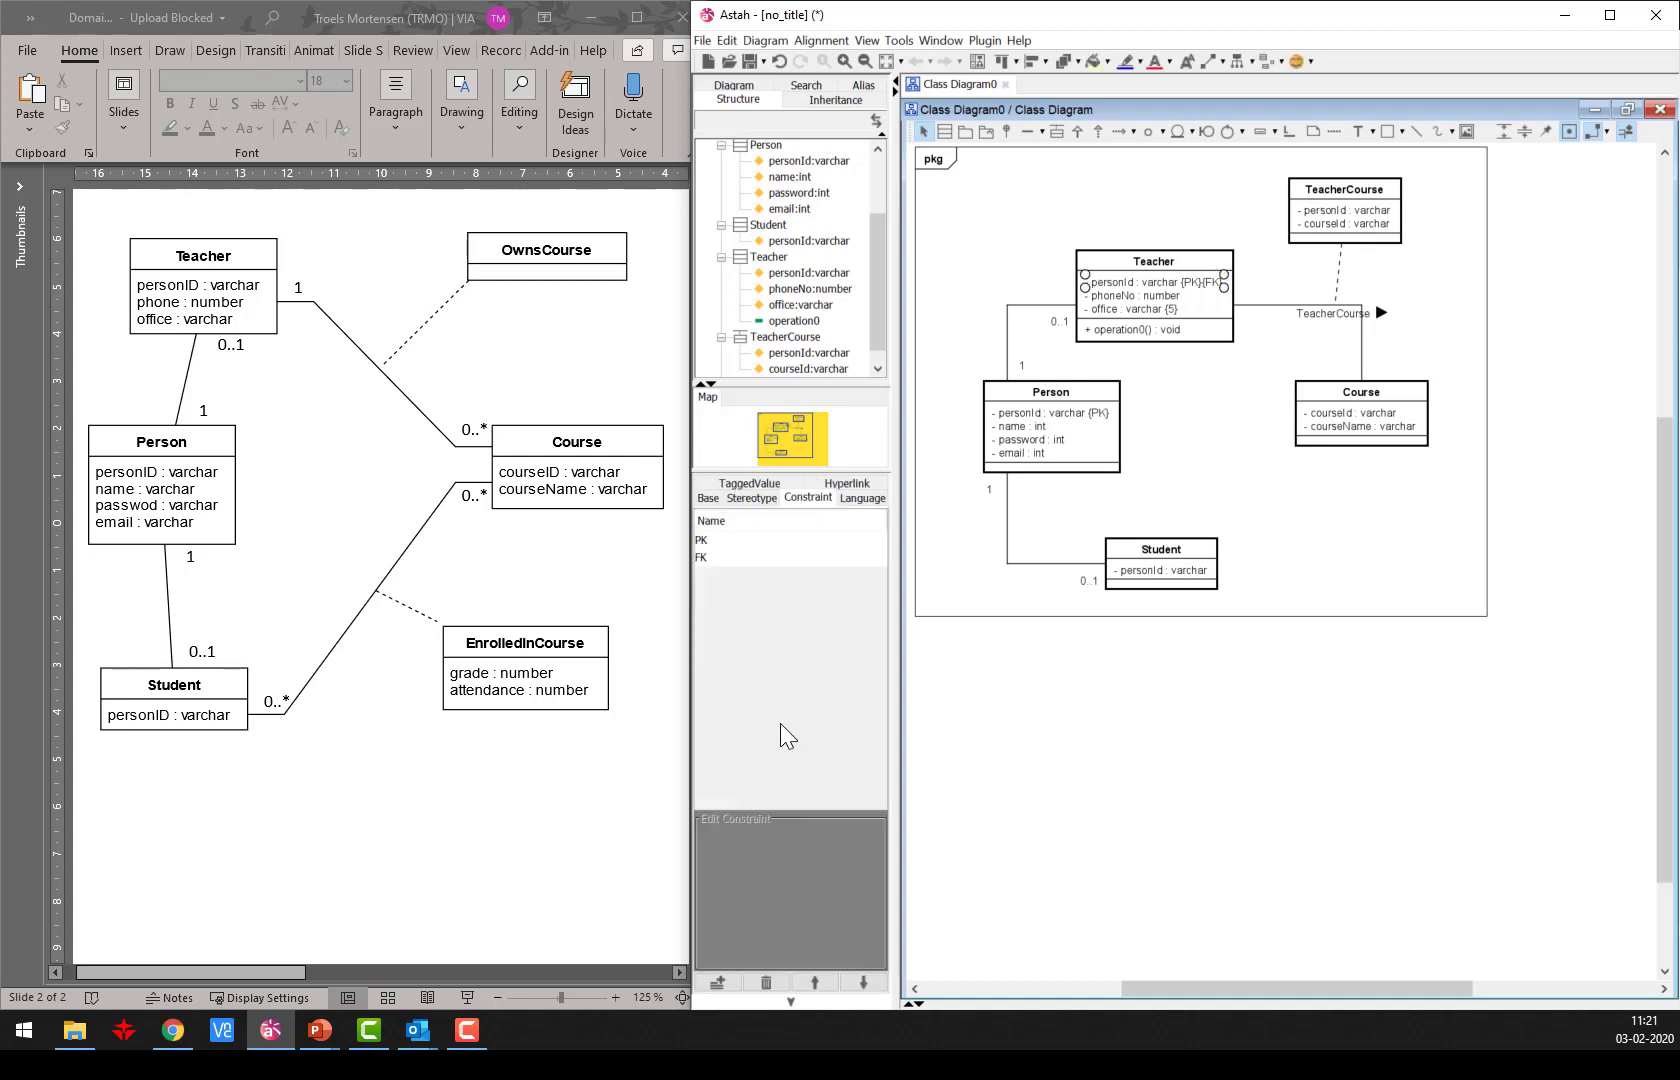
pyautogui.click(712, 557)
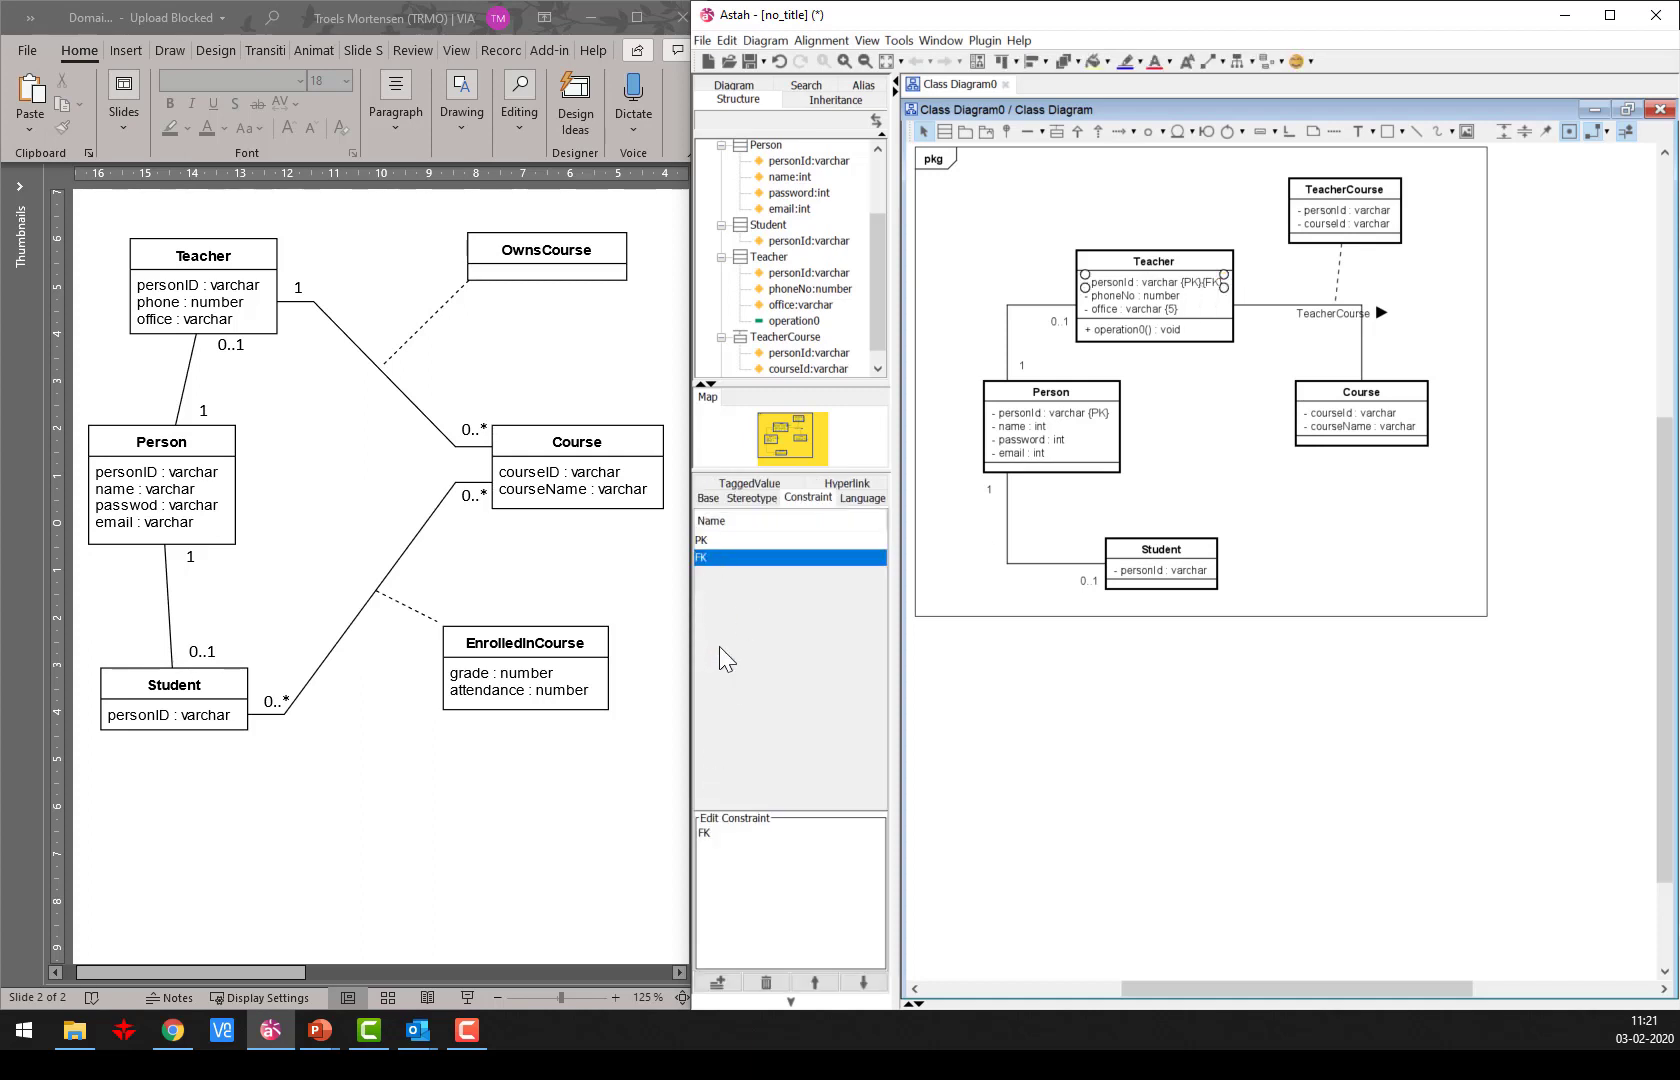
pyautogui.keyDown('ctrl'); pyautogui.click(731, 557); pyautogui.keyUp('ctrl')
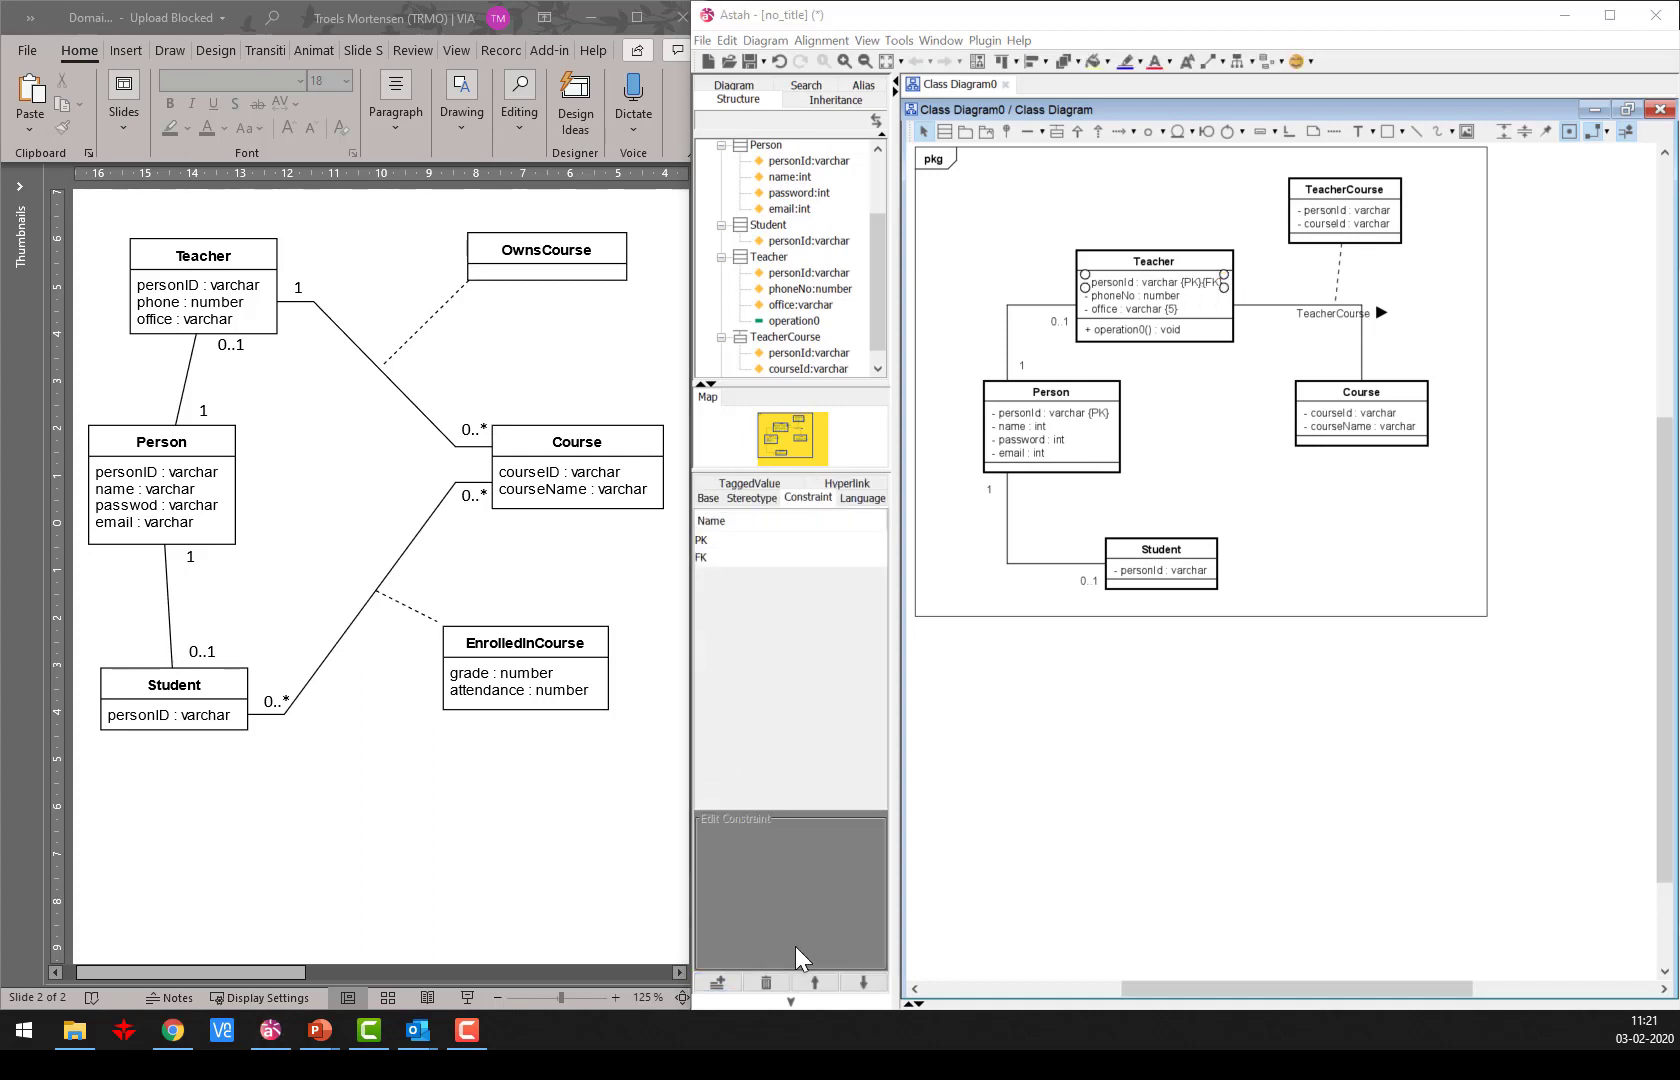
pyautogui.click(766, 983)
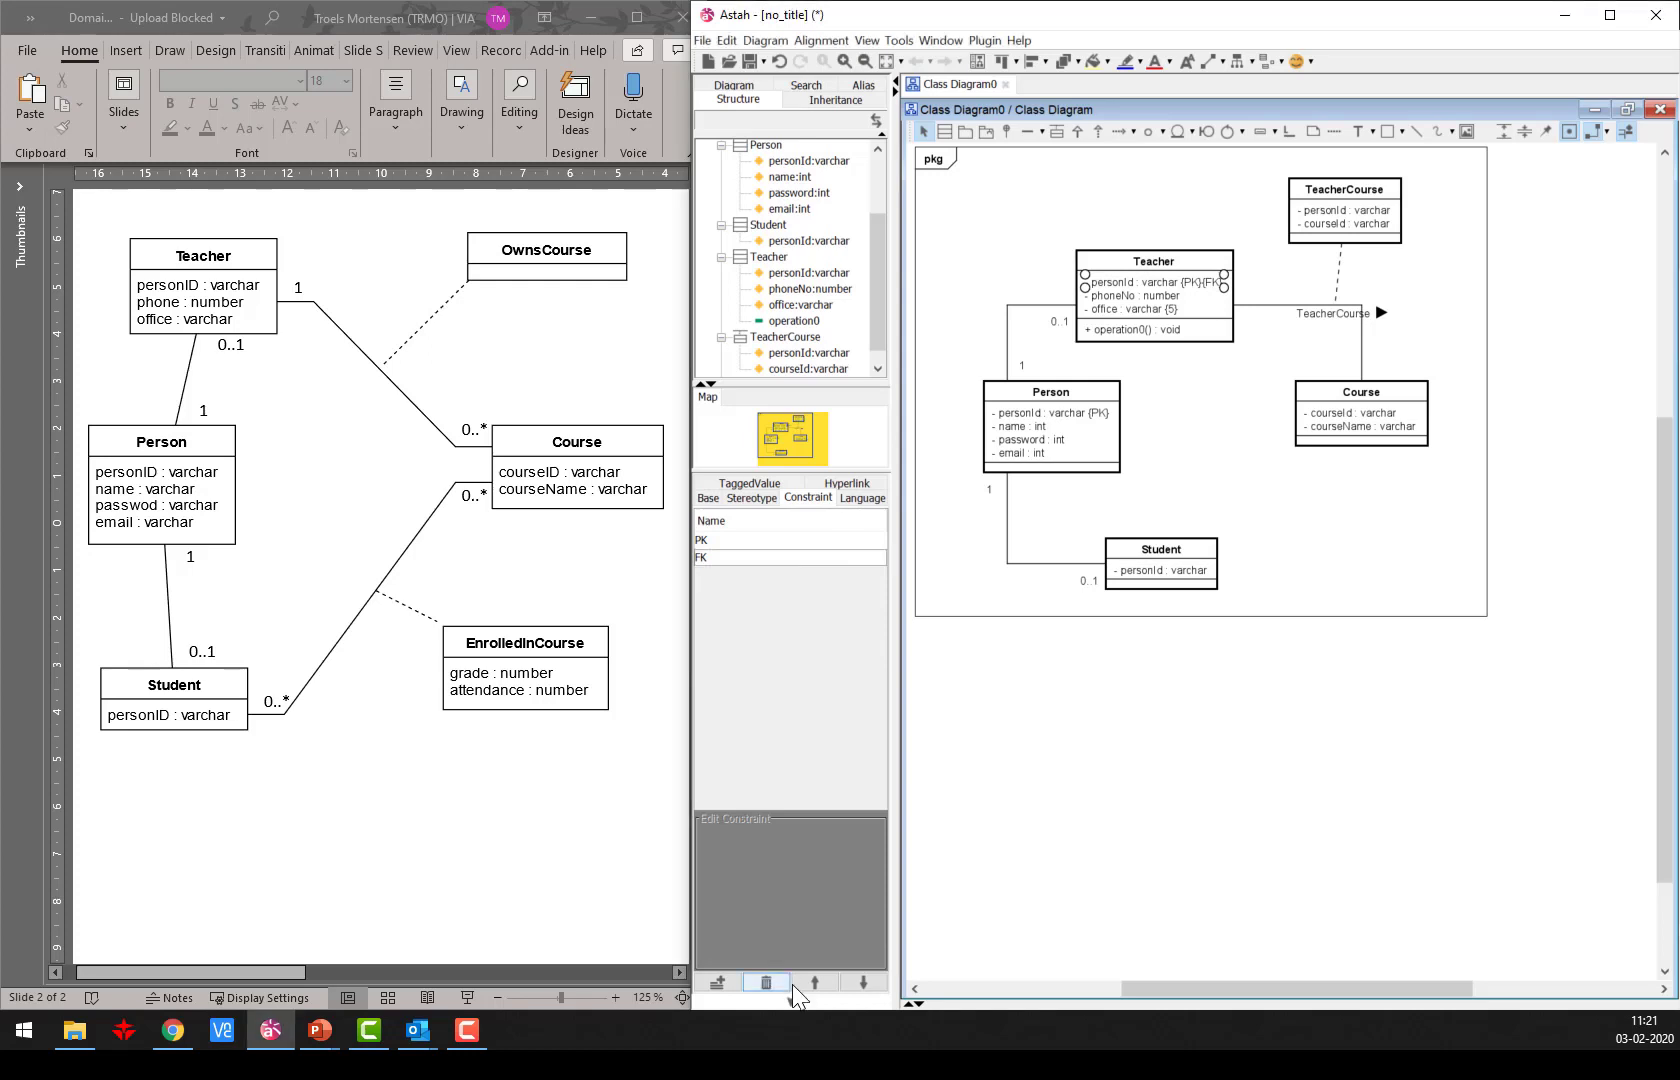
pyautogui.click(750, 557)
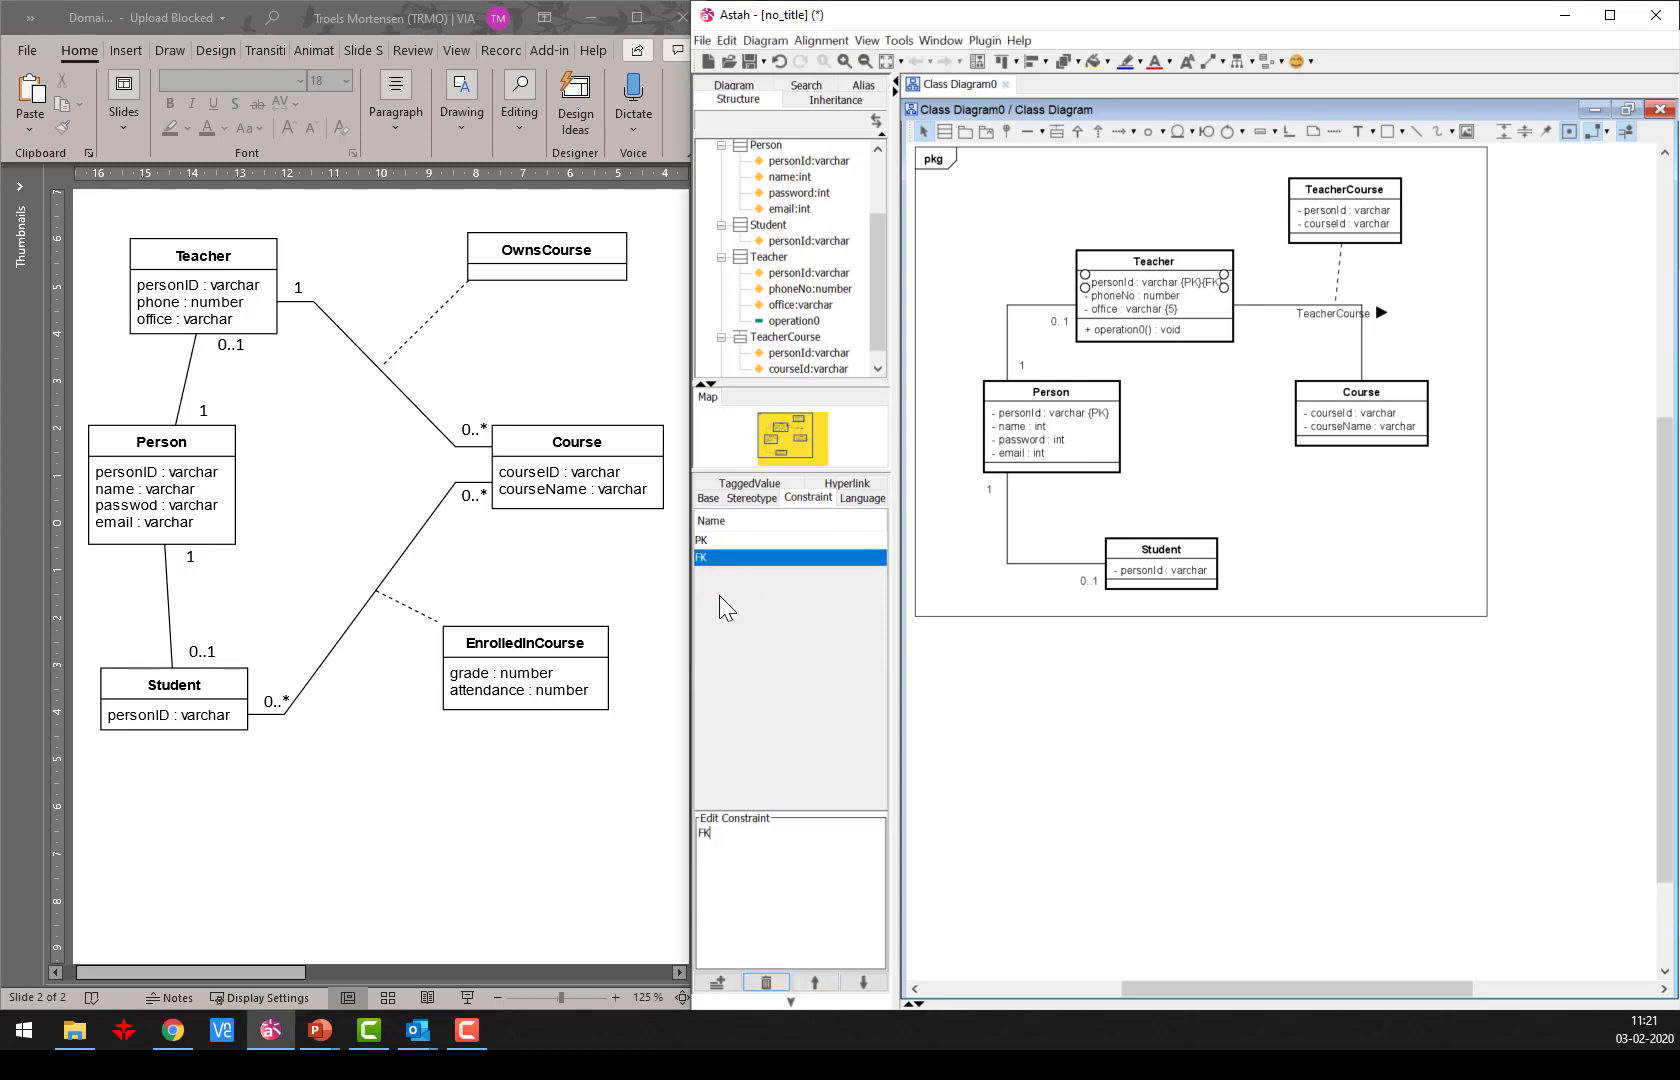
pyautogui.click(766, 983)
# Change the PK constraint on Teacher's personId attribute to "PK,FK".
pyautogui.click(711, 541)
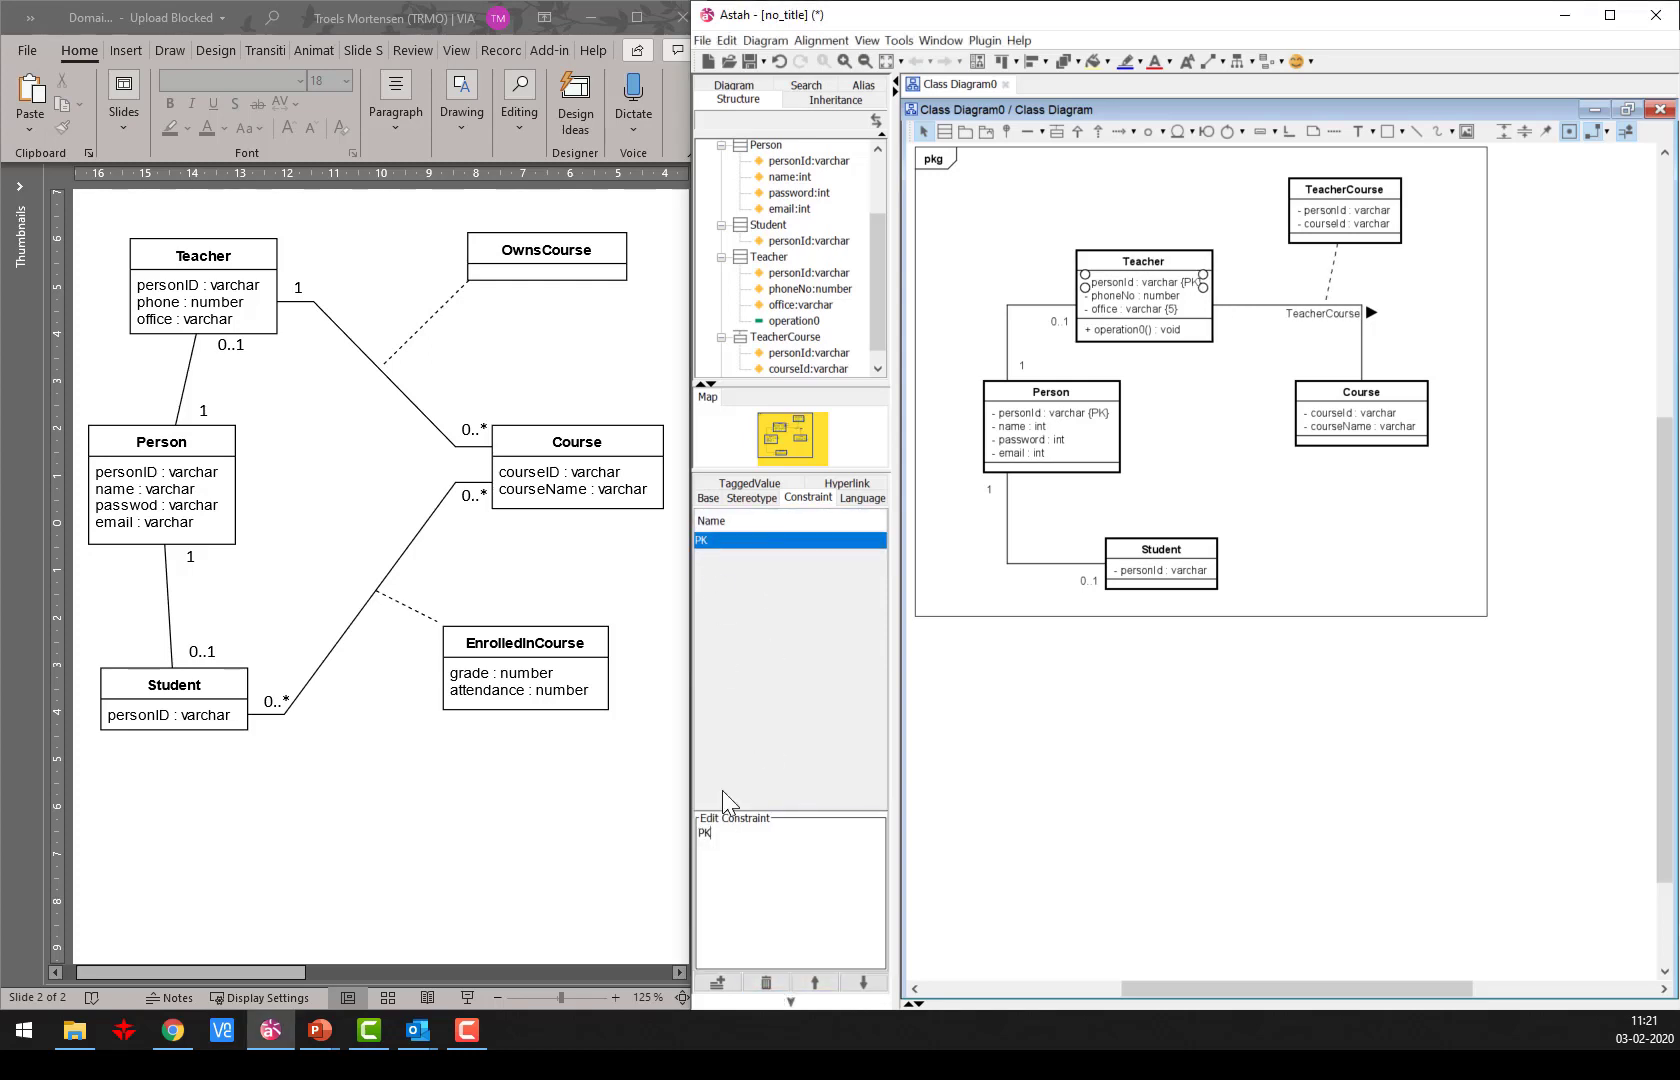
pyautogui.write(',FK')
pyautogui.click(1110, 795)
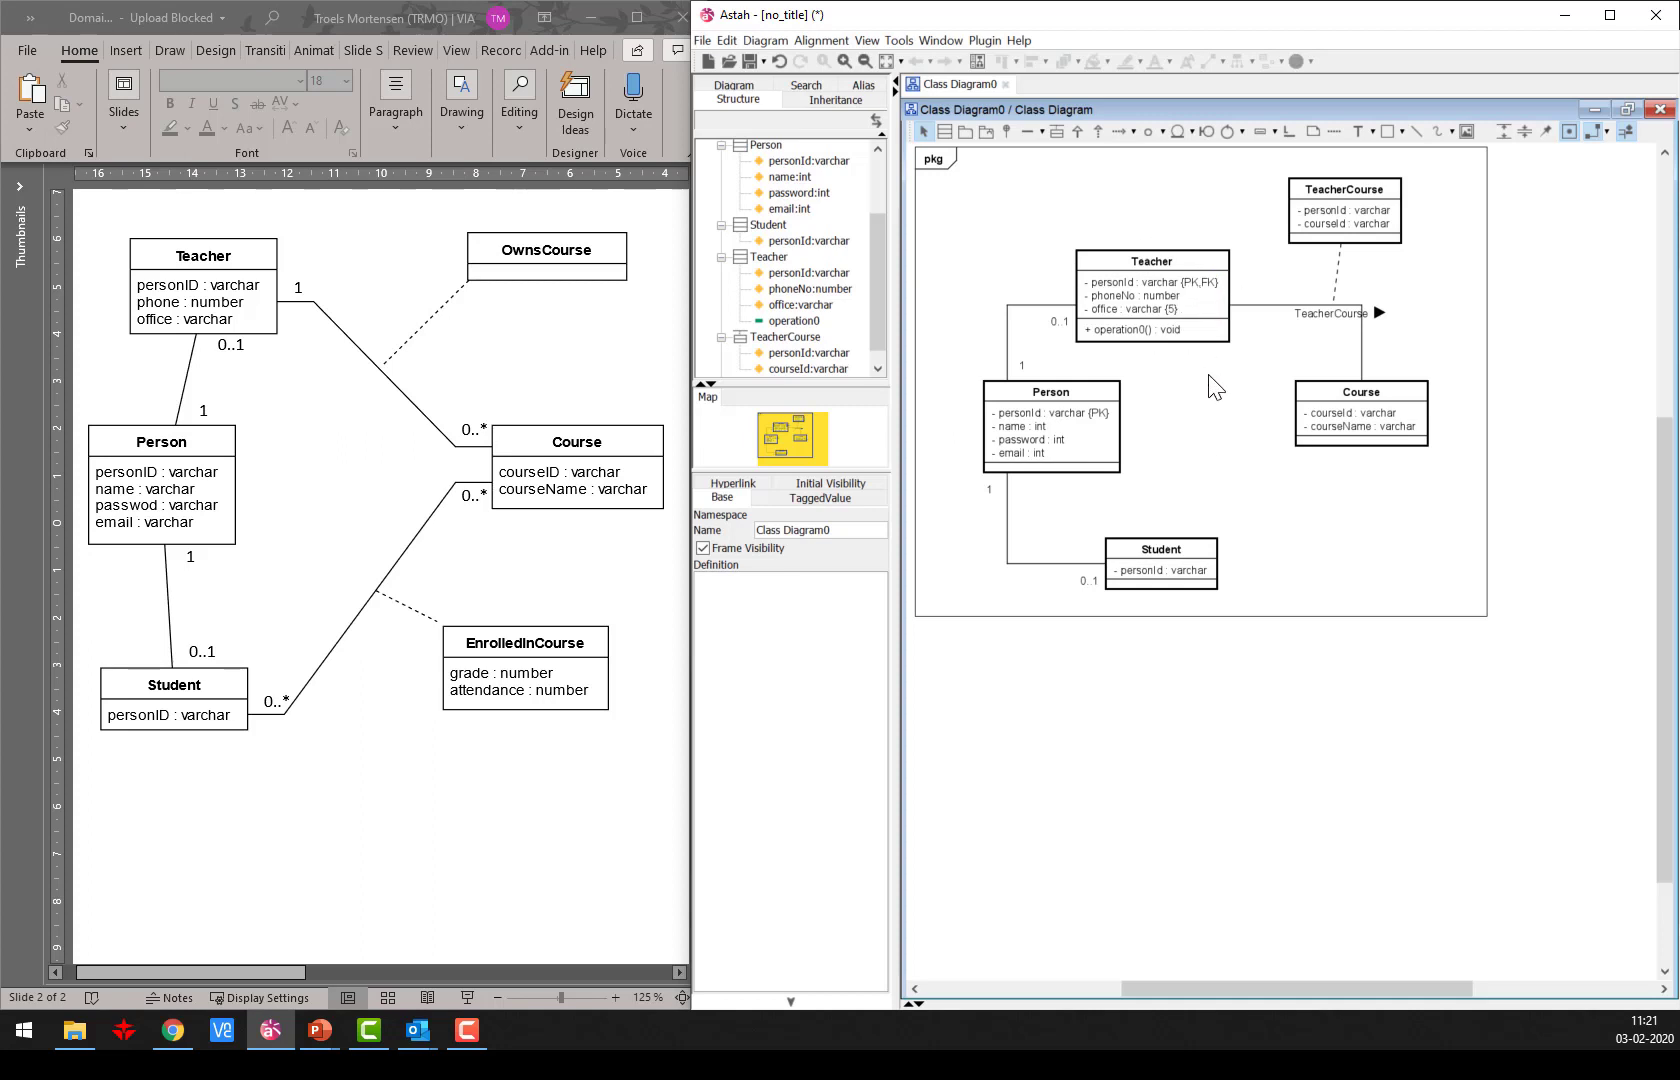
# Add the constraint "PPK, FK" to the TeacherCourse class's personId attribute.
pyautogui.click(1383, 224)
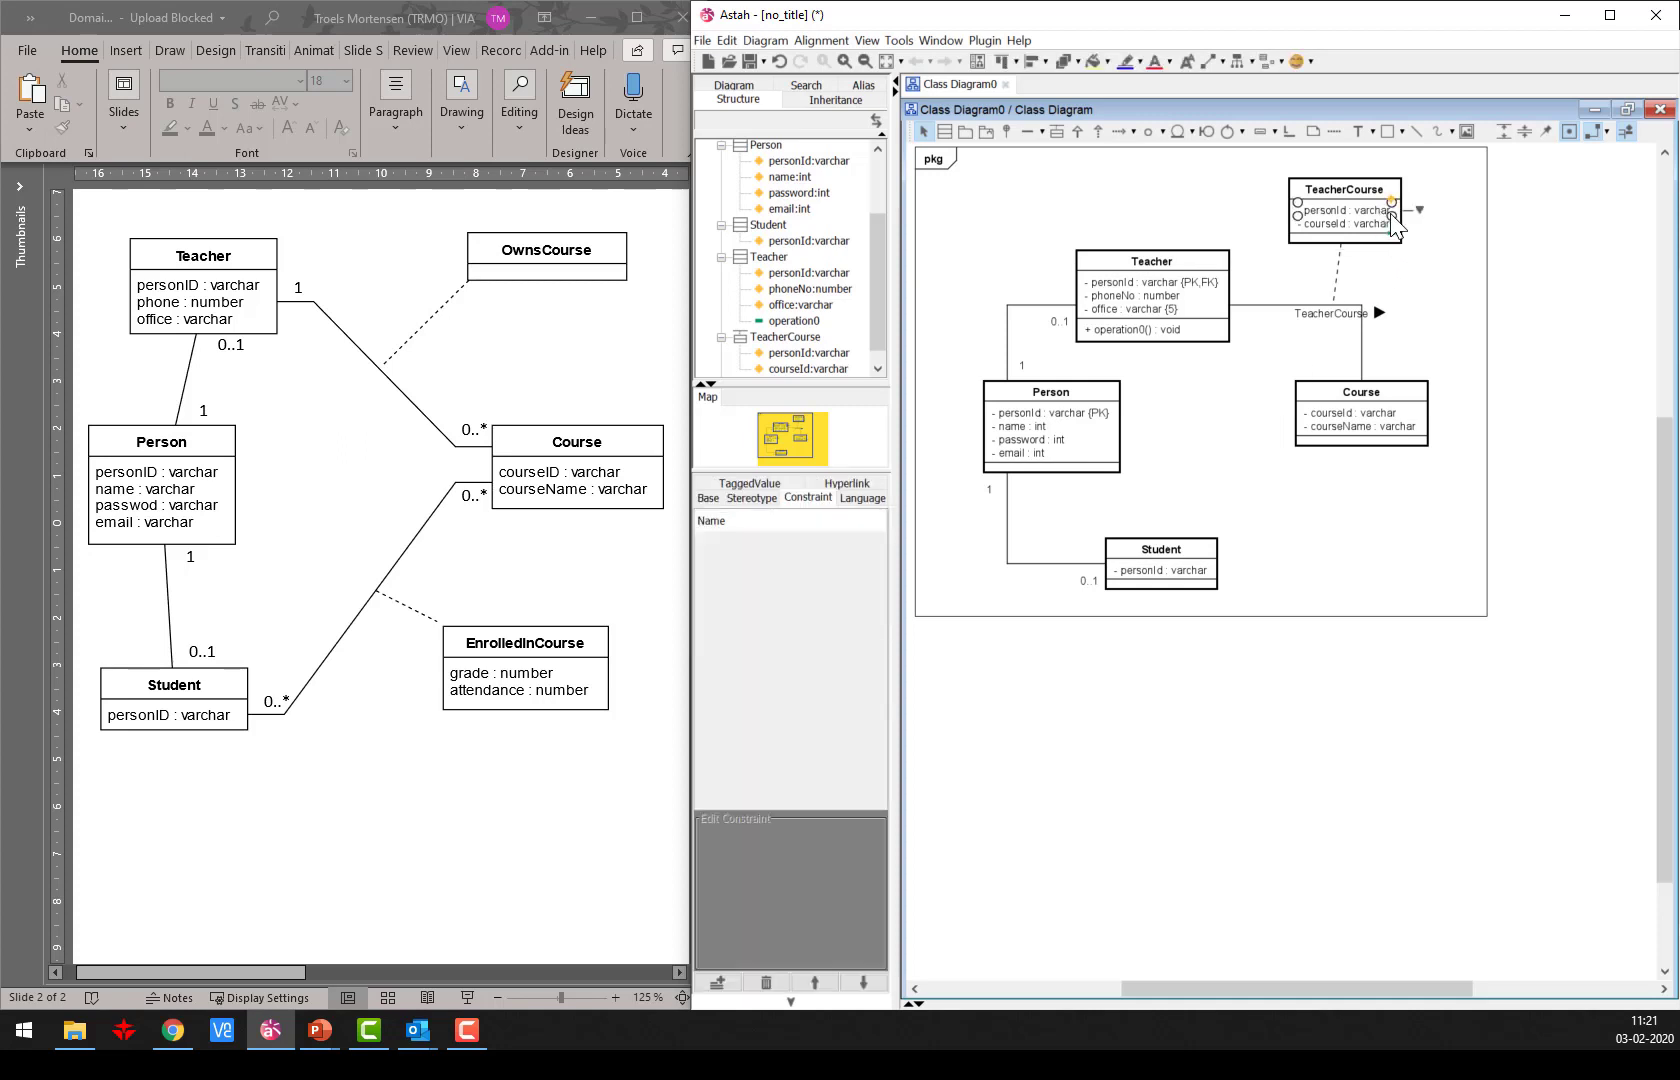
pyautogui.click(714, 981)
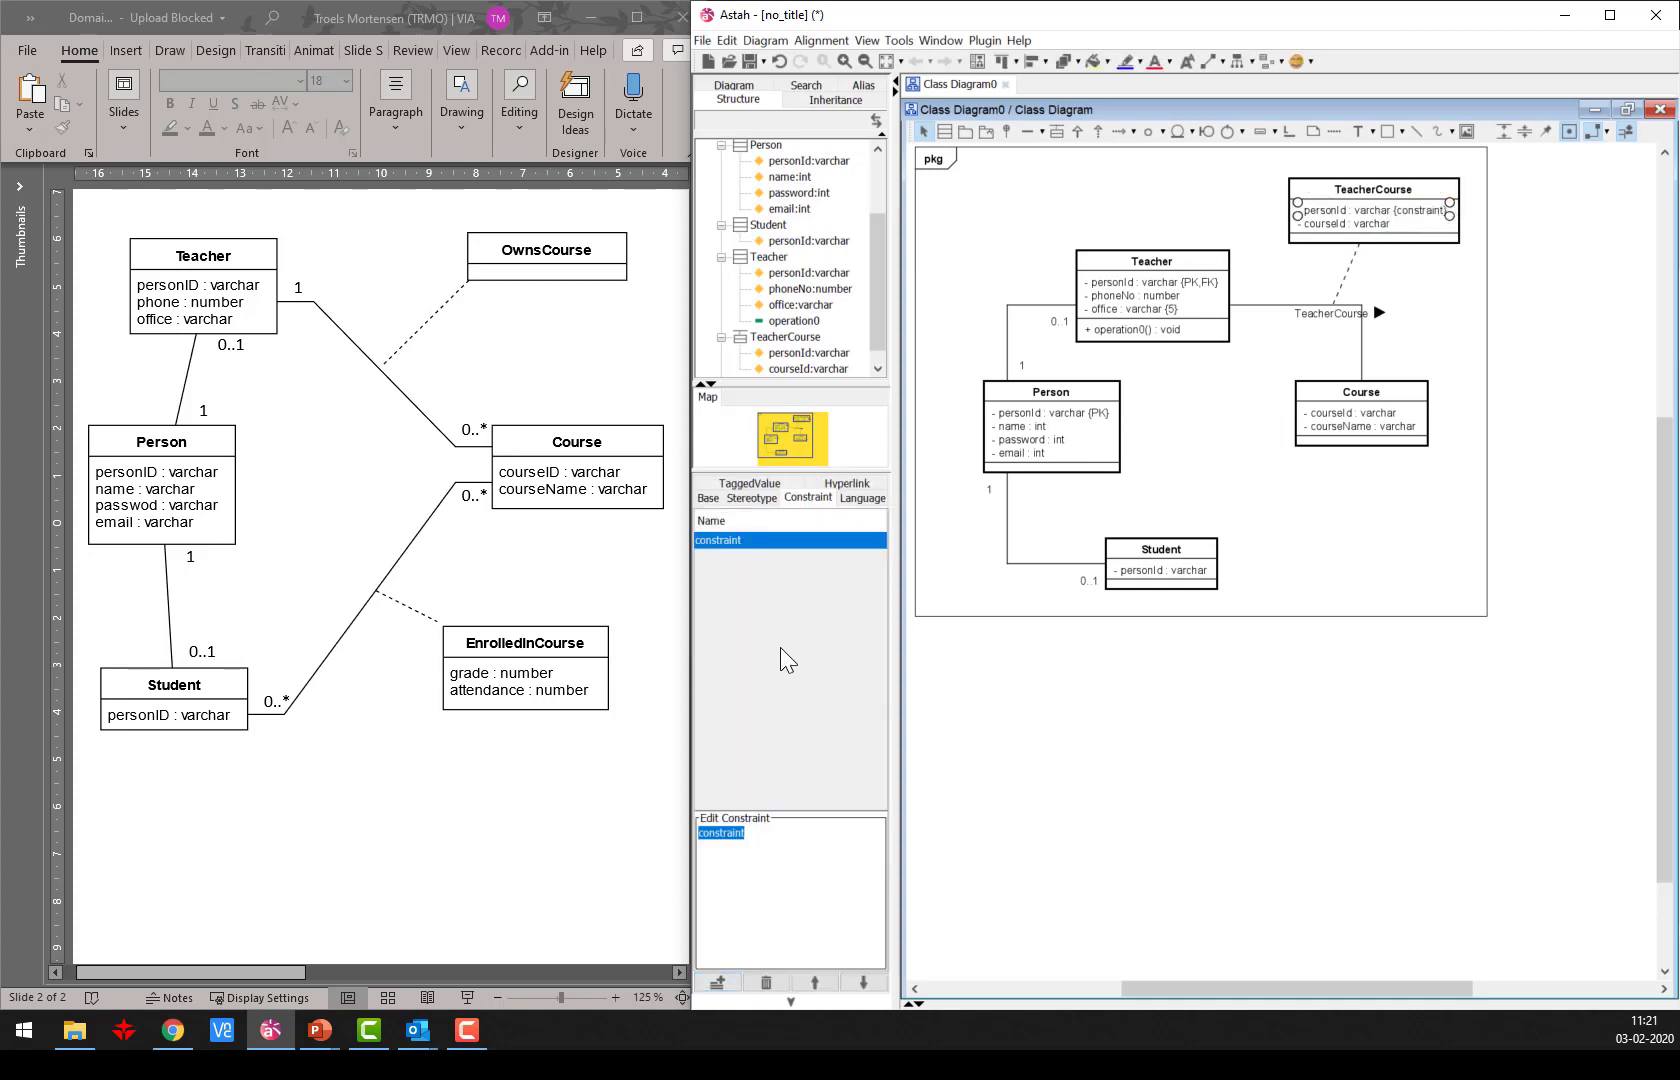
pyautogui.write('PPK, FK')
pyautogui.click(1241, 722)
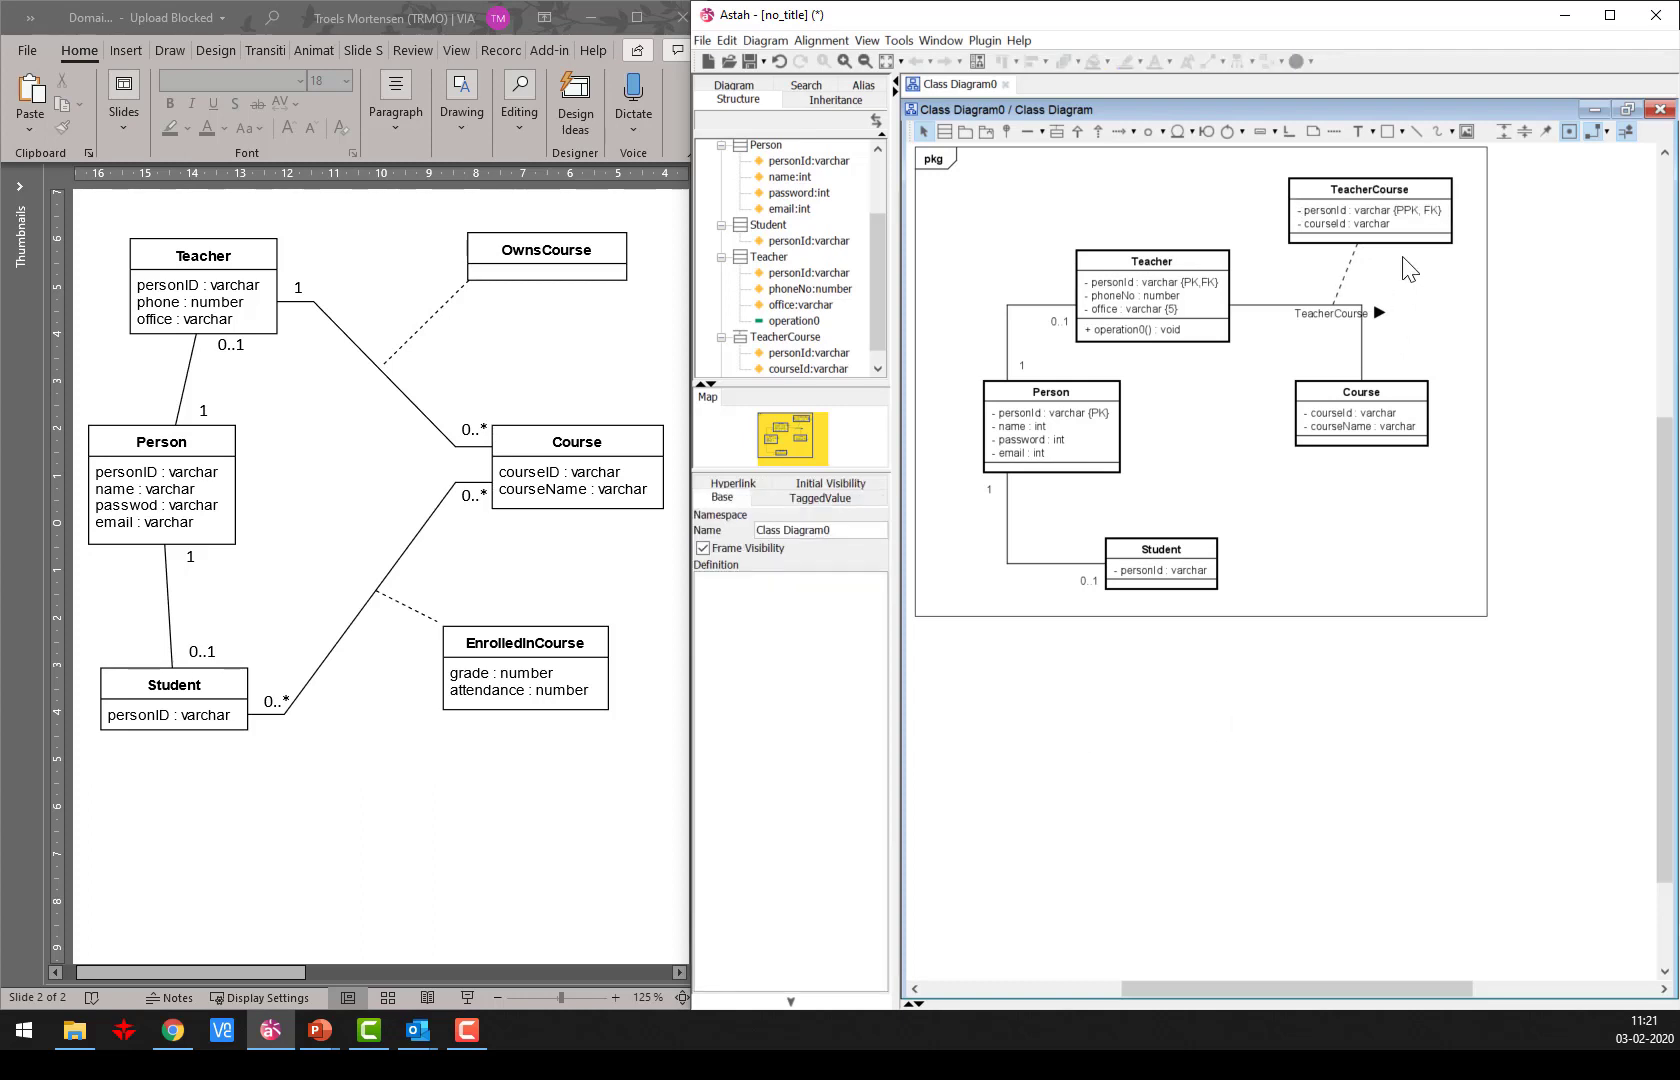
# Add the constraint "PPK, FK" to the TeacherCourse class's courseId attribute.
pyautogui.click(1390, 224)
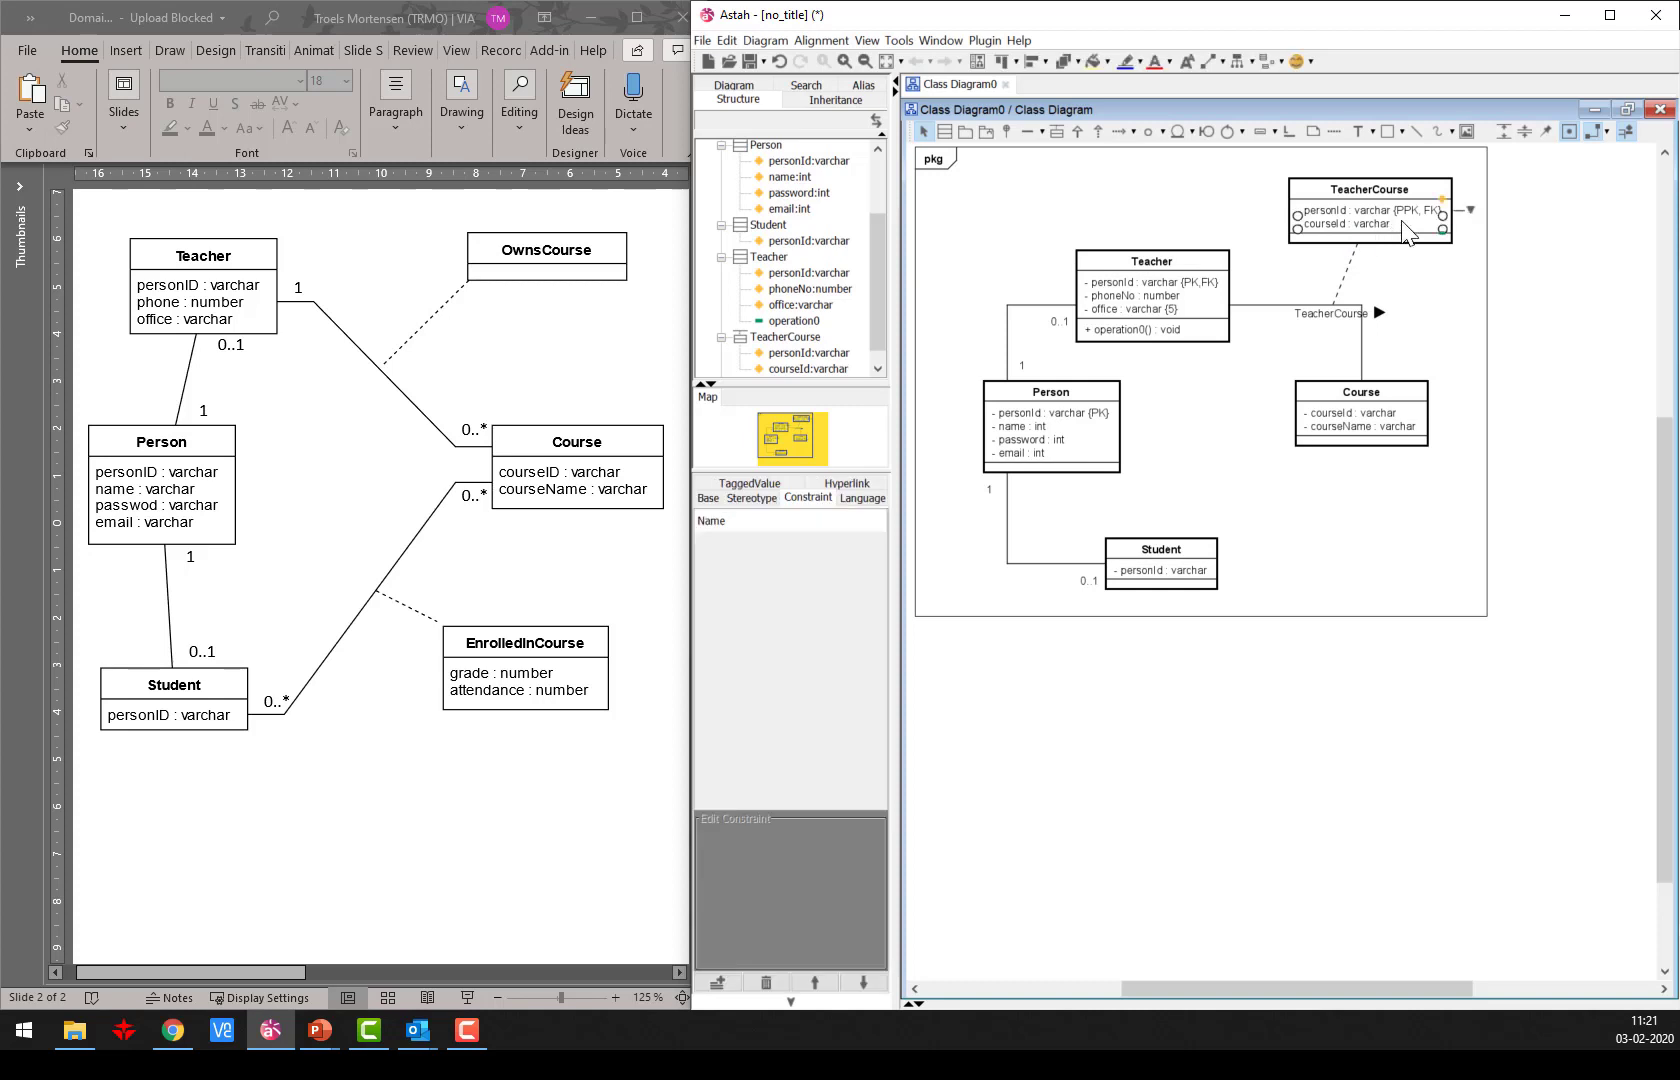
pyautogui.click(704, 987)
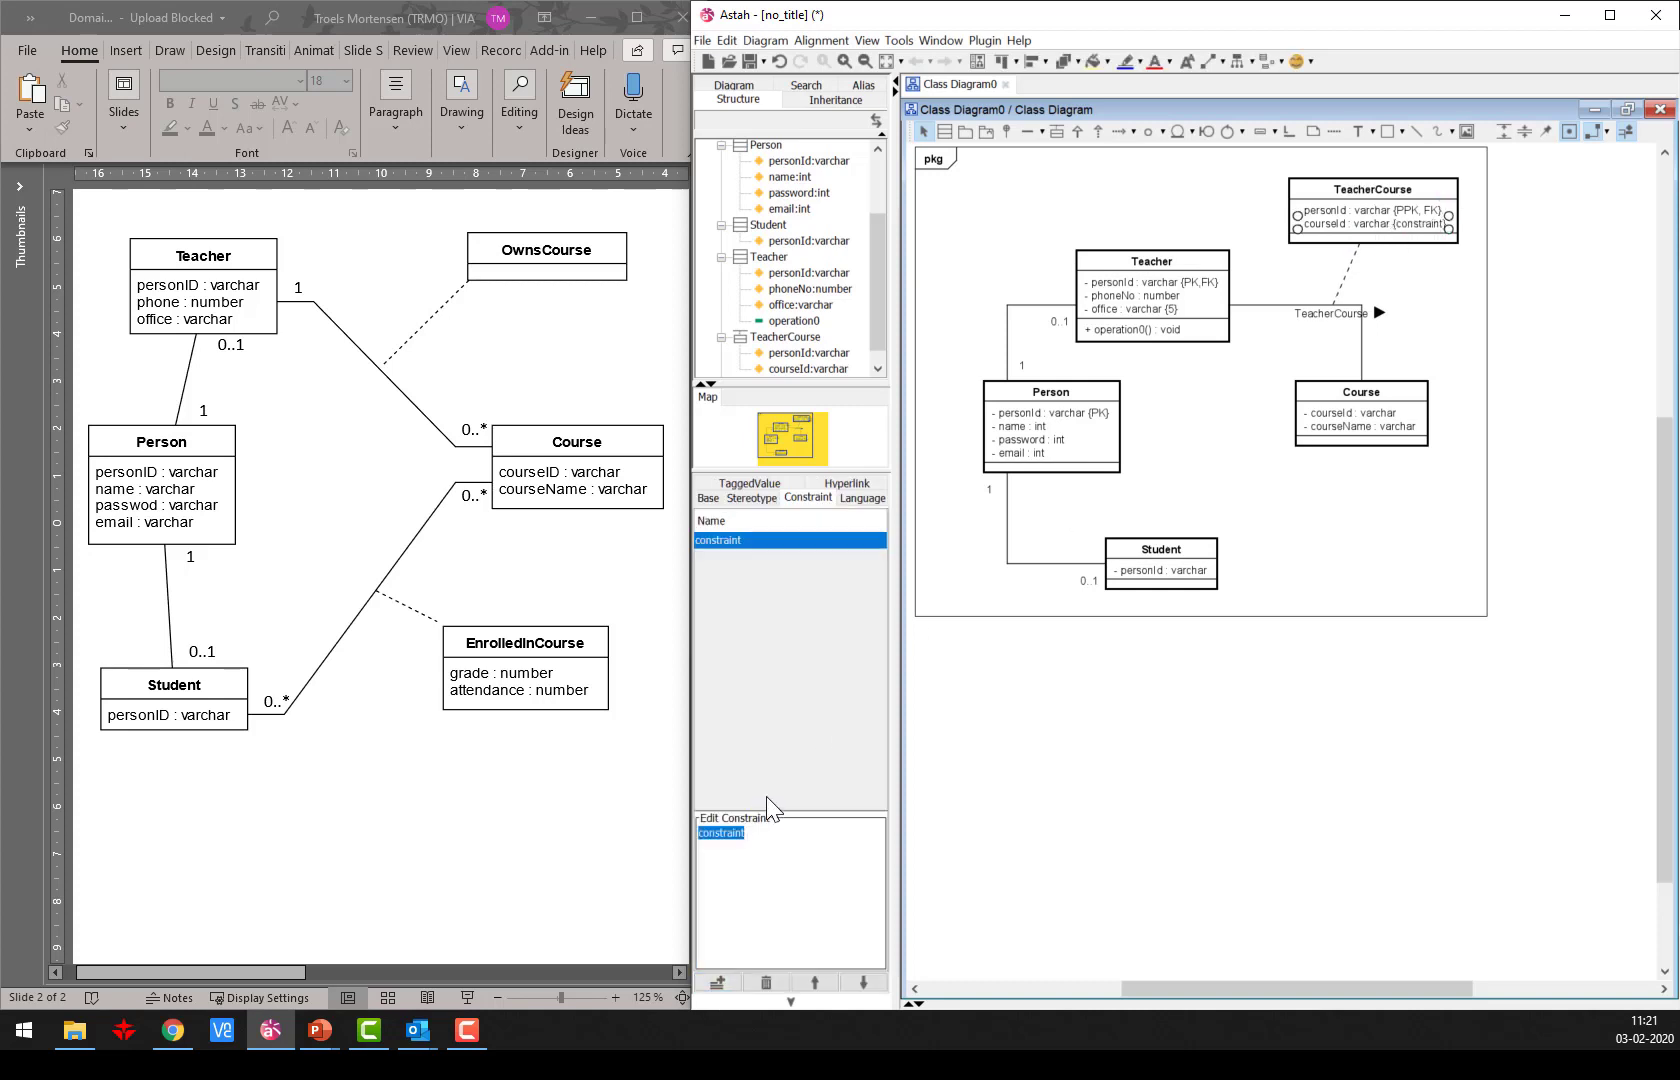
pyautogui.write('PPK, FK')
pyautogui.click(1155, 774)
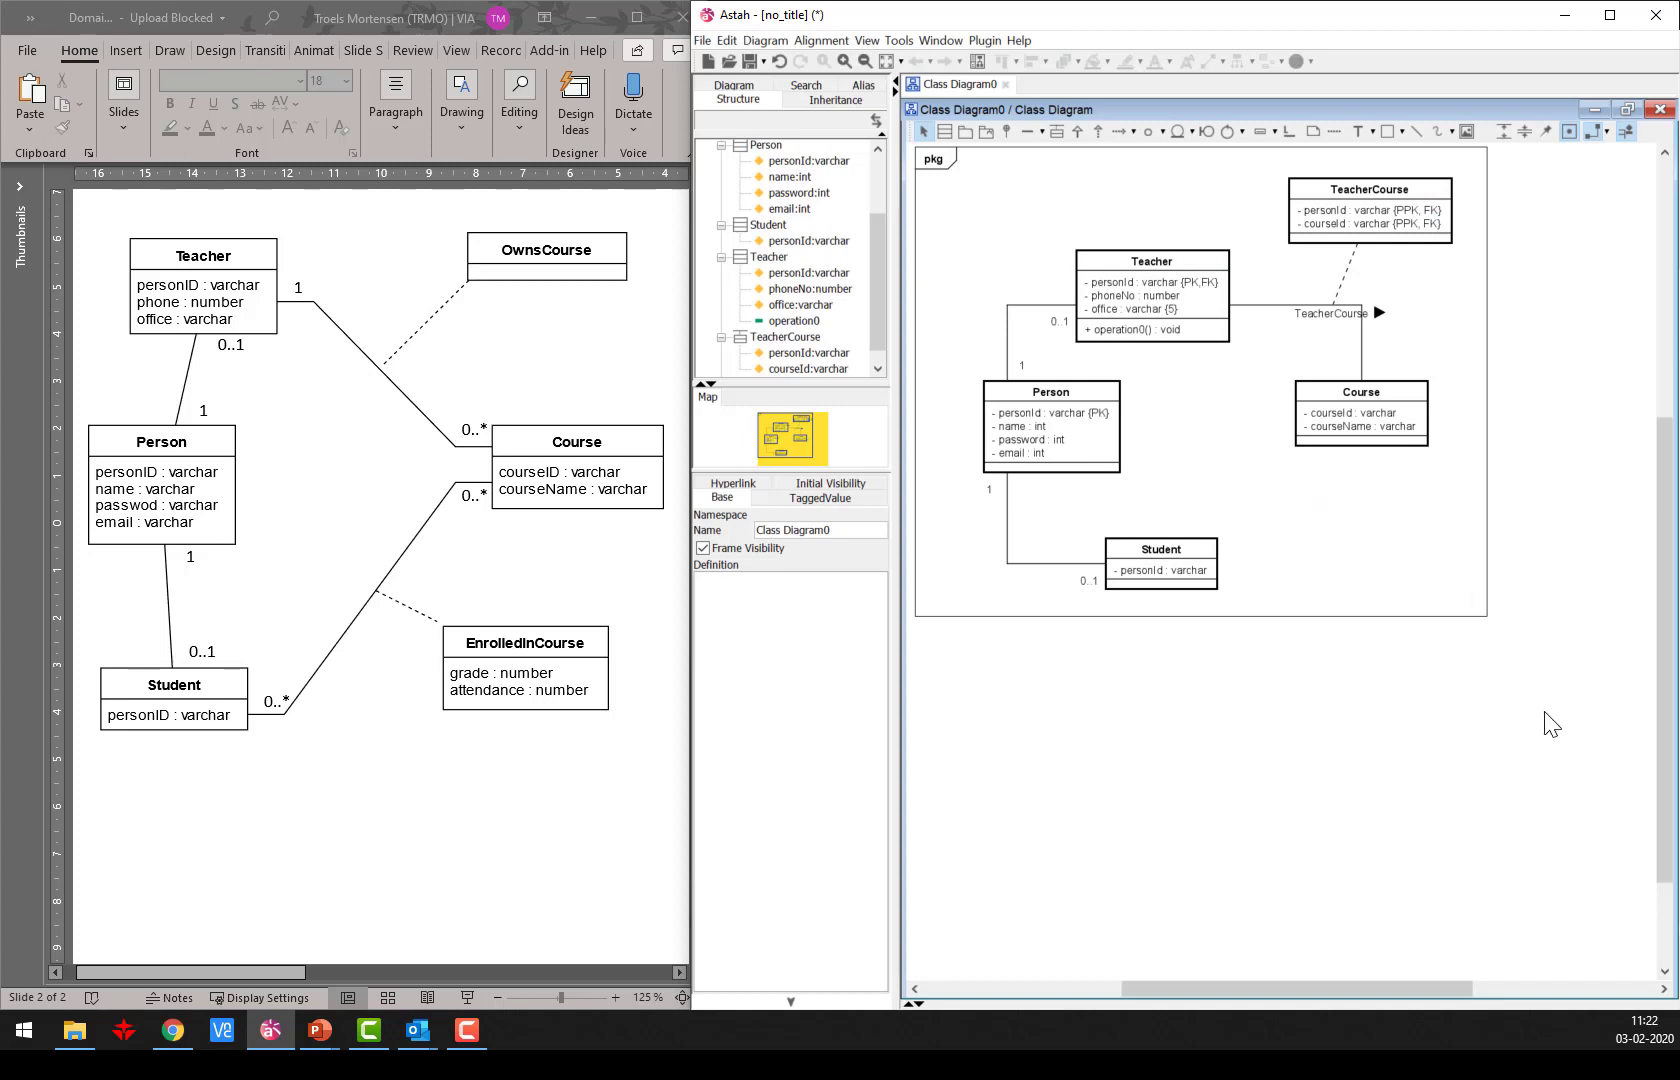
# Select all elements of the class diagram and turn off Operation Compartment Visibility for the classes.
pyautogui.moveTo(1093, 305)
pyautogui.press('Return')
pyautogui.moveTo(1544, 707); pyautogui.dragTo(941, 186)
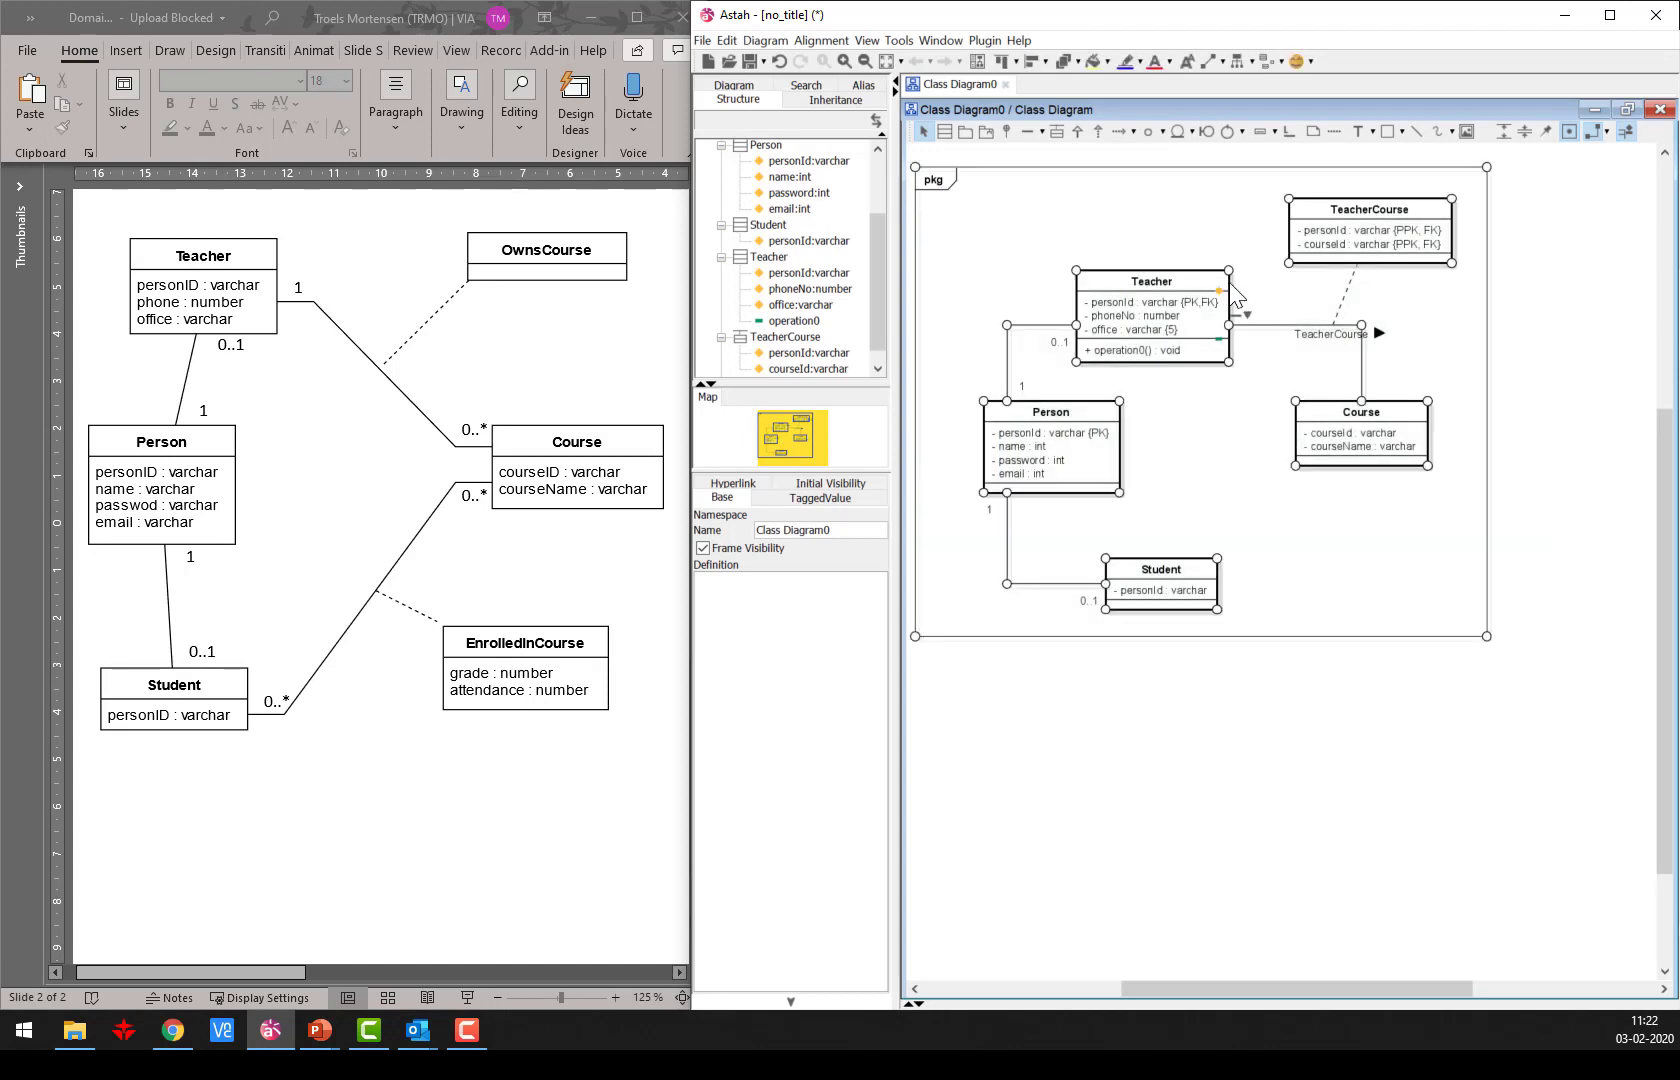
pyautogui.rightClick(1229, 285)
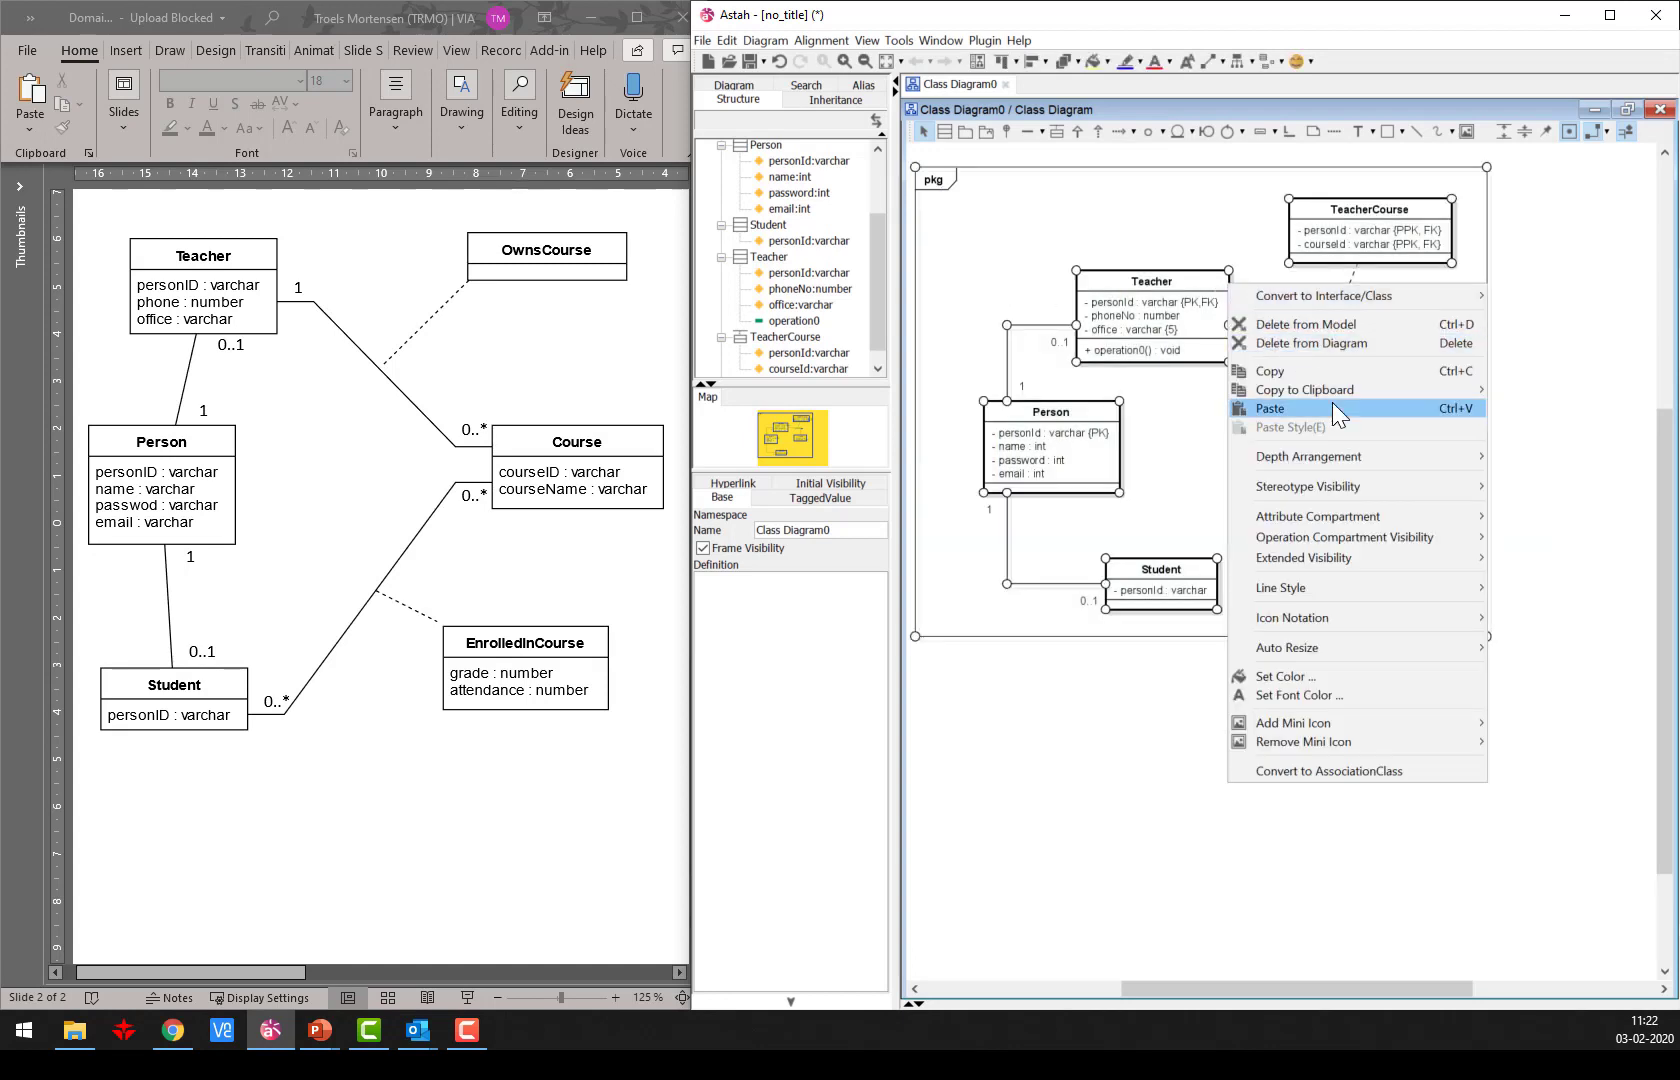
pyautogui.moveTo(1368, 487)
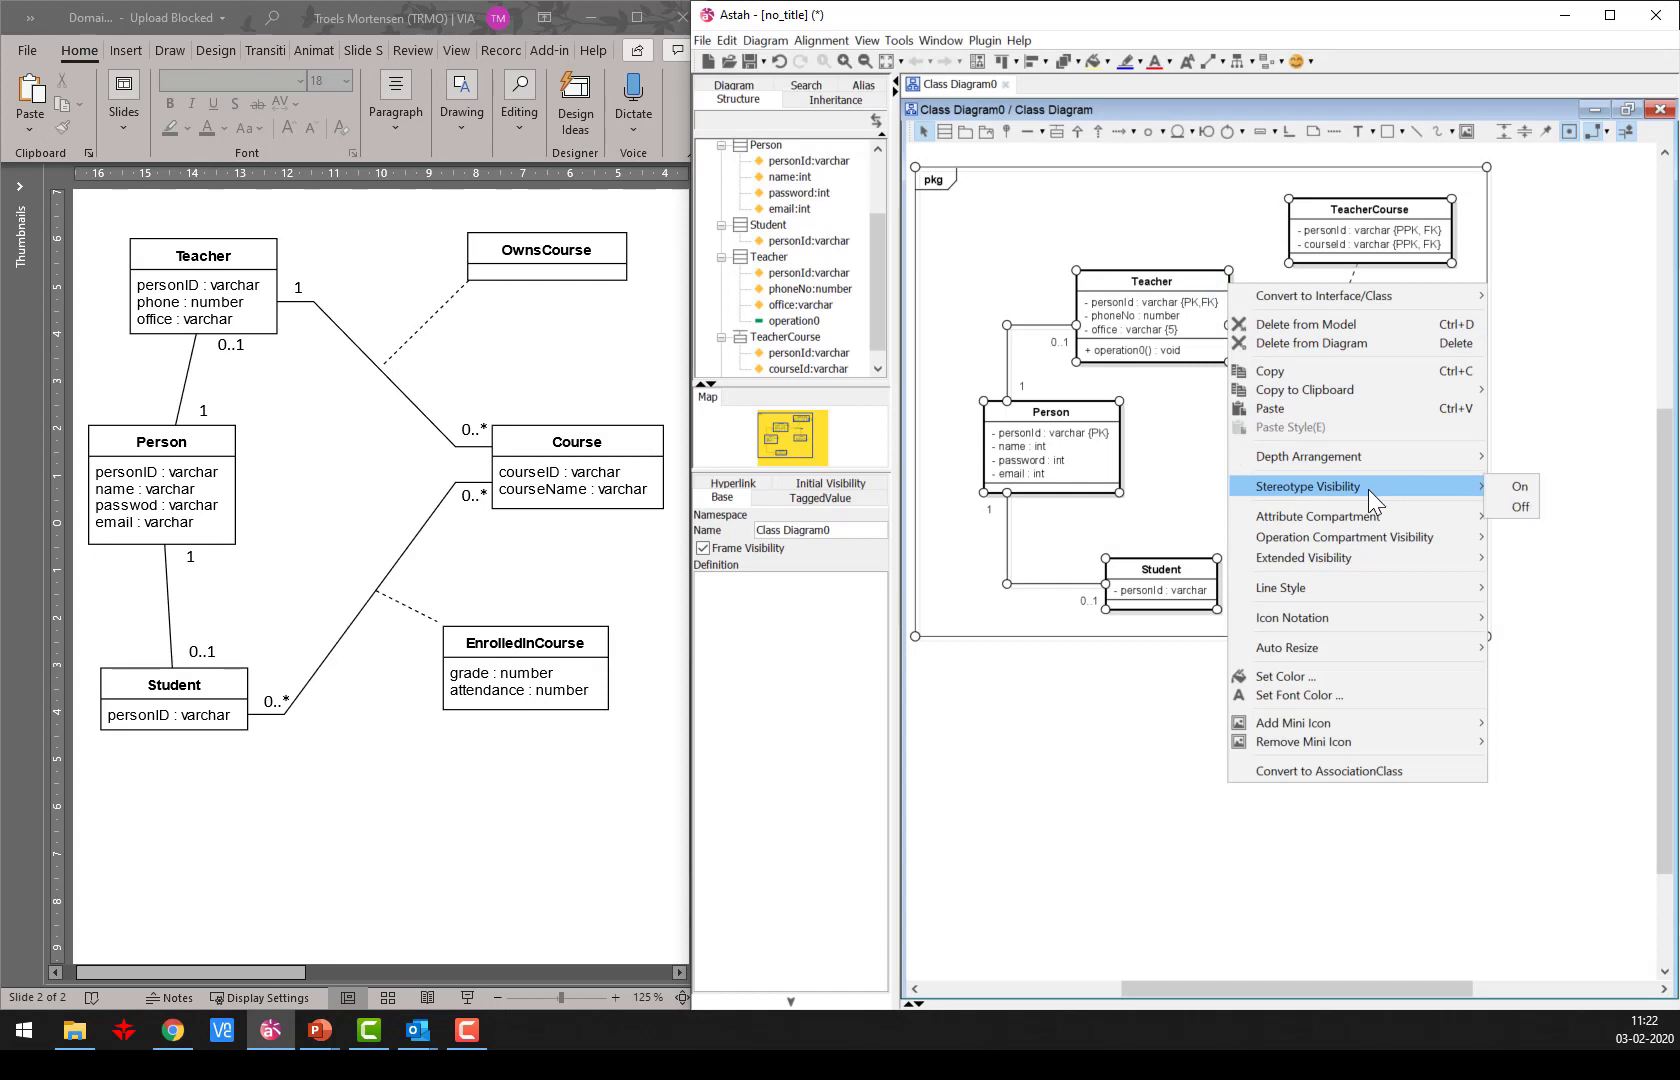
pyautogui.moveTo(1372, 539)
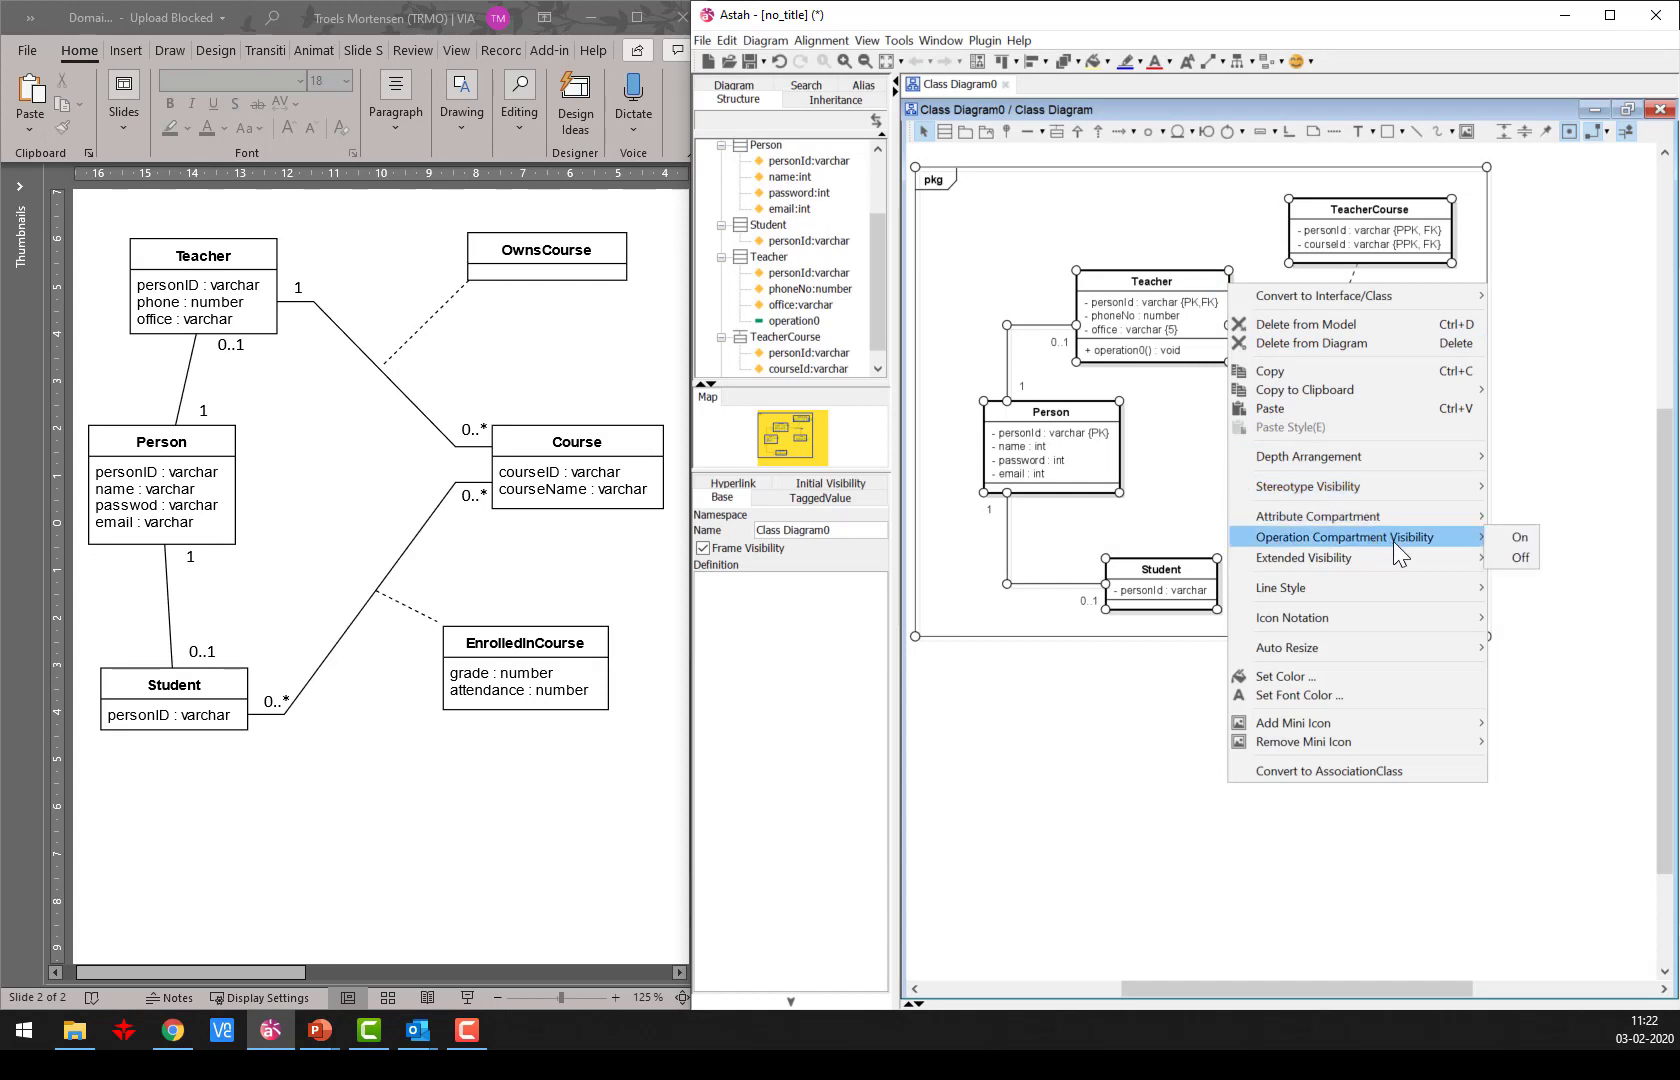
pyautogui.click(1522, 558)
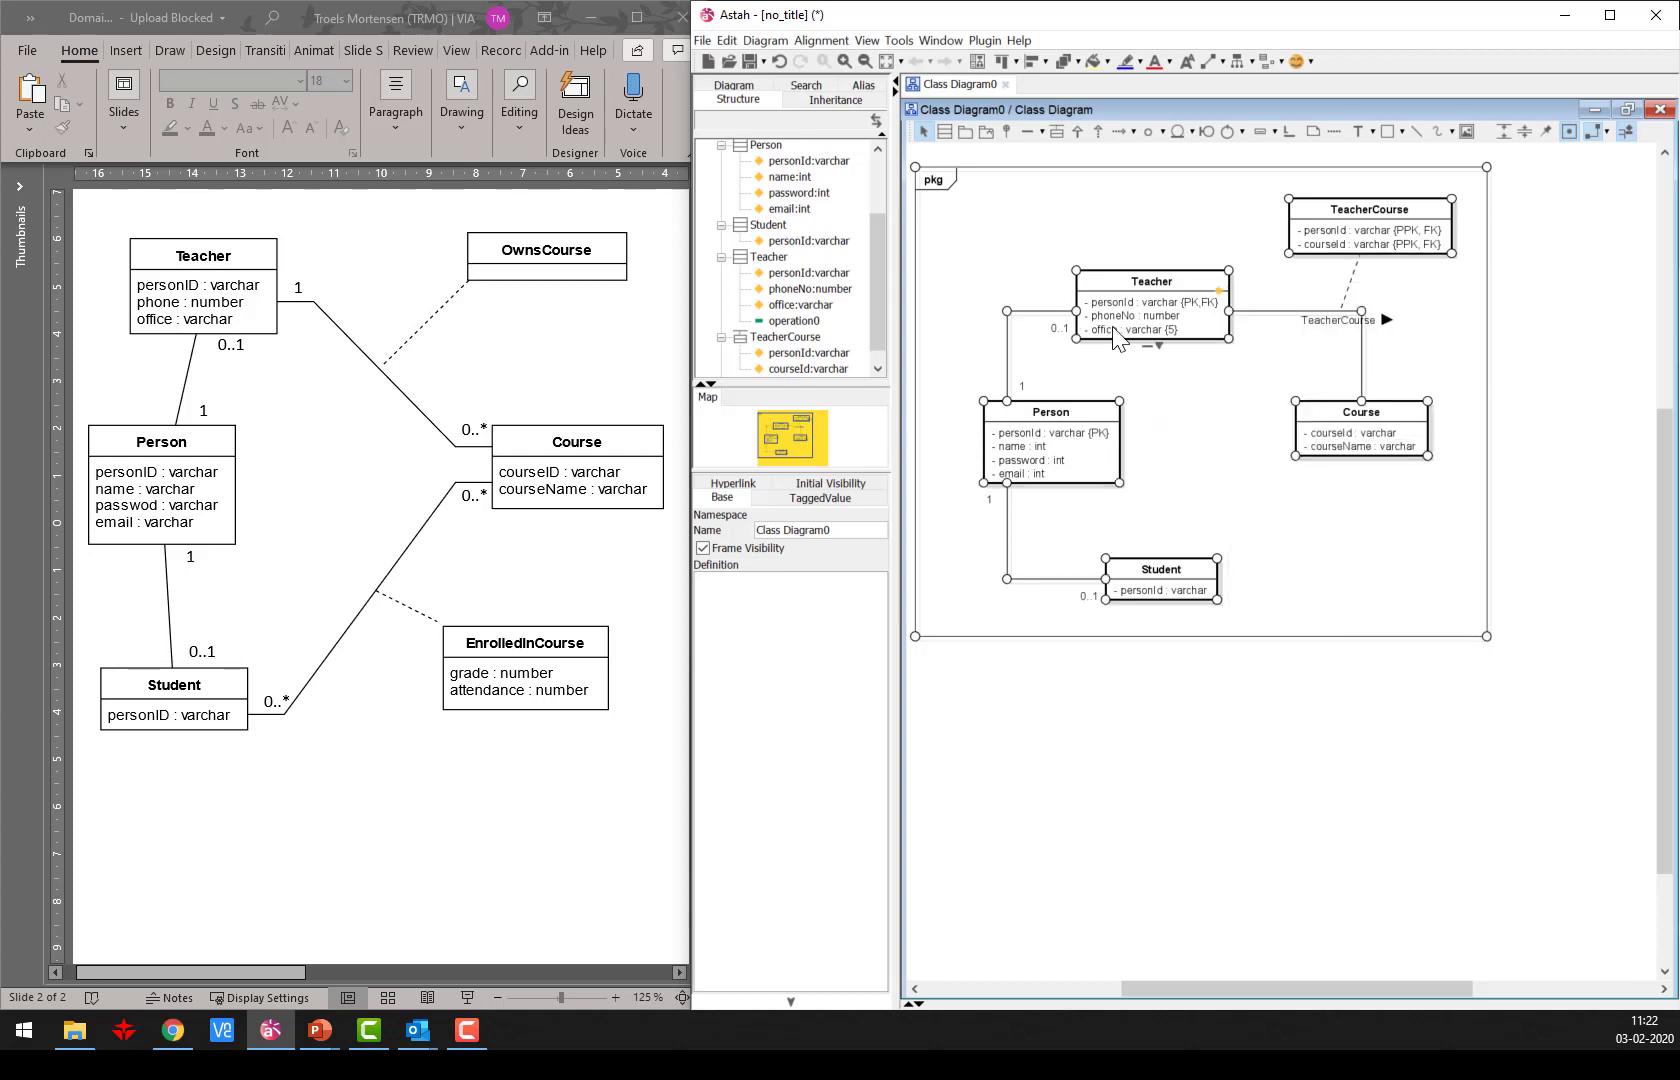
# Turn off the Visibility Kind display for all selected classes to hide the minus signs before their attributes.
pyautogui.rightClick(1207, 337)
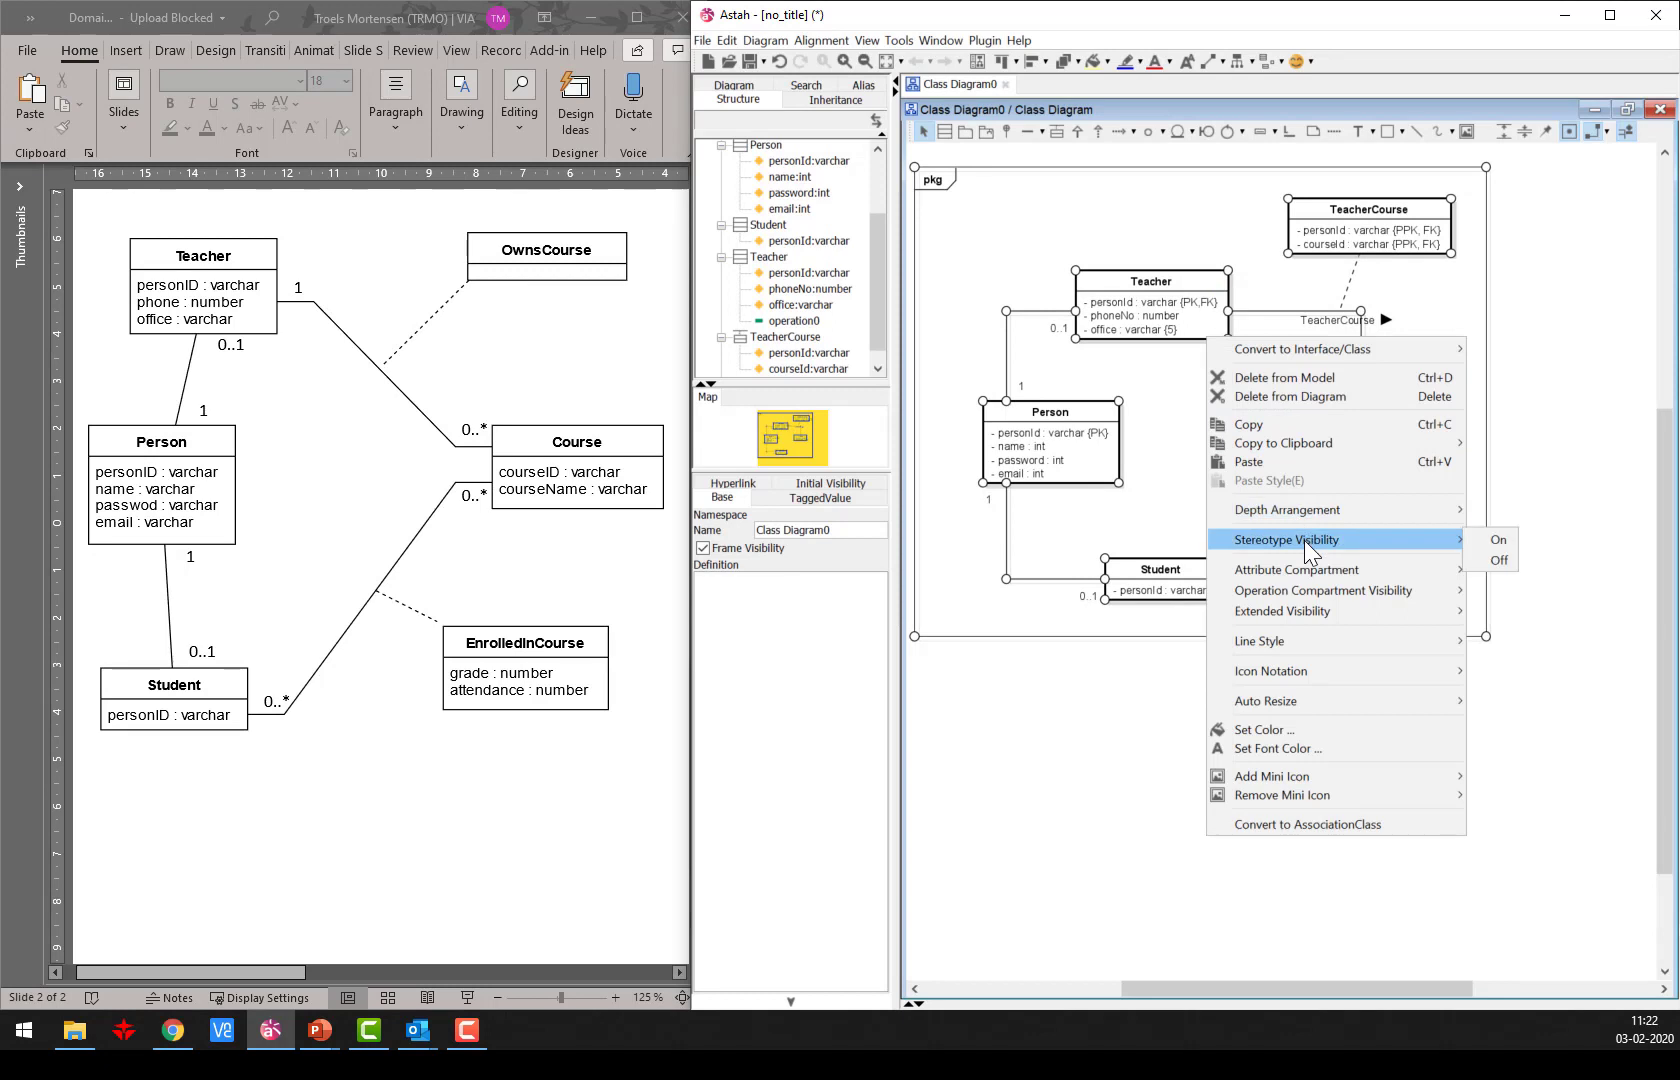
pyautogui.moveTo(1311, 613)
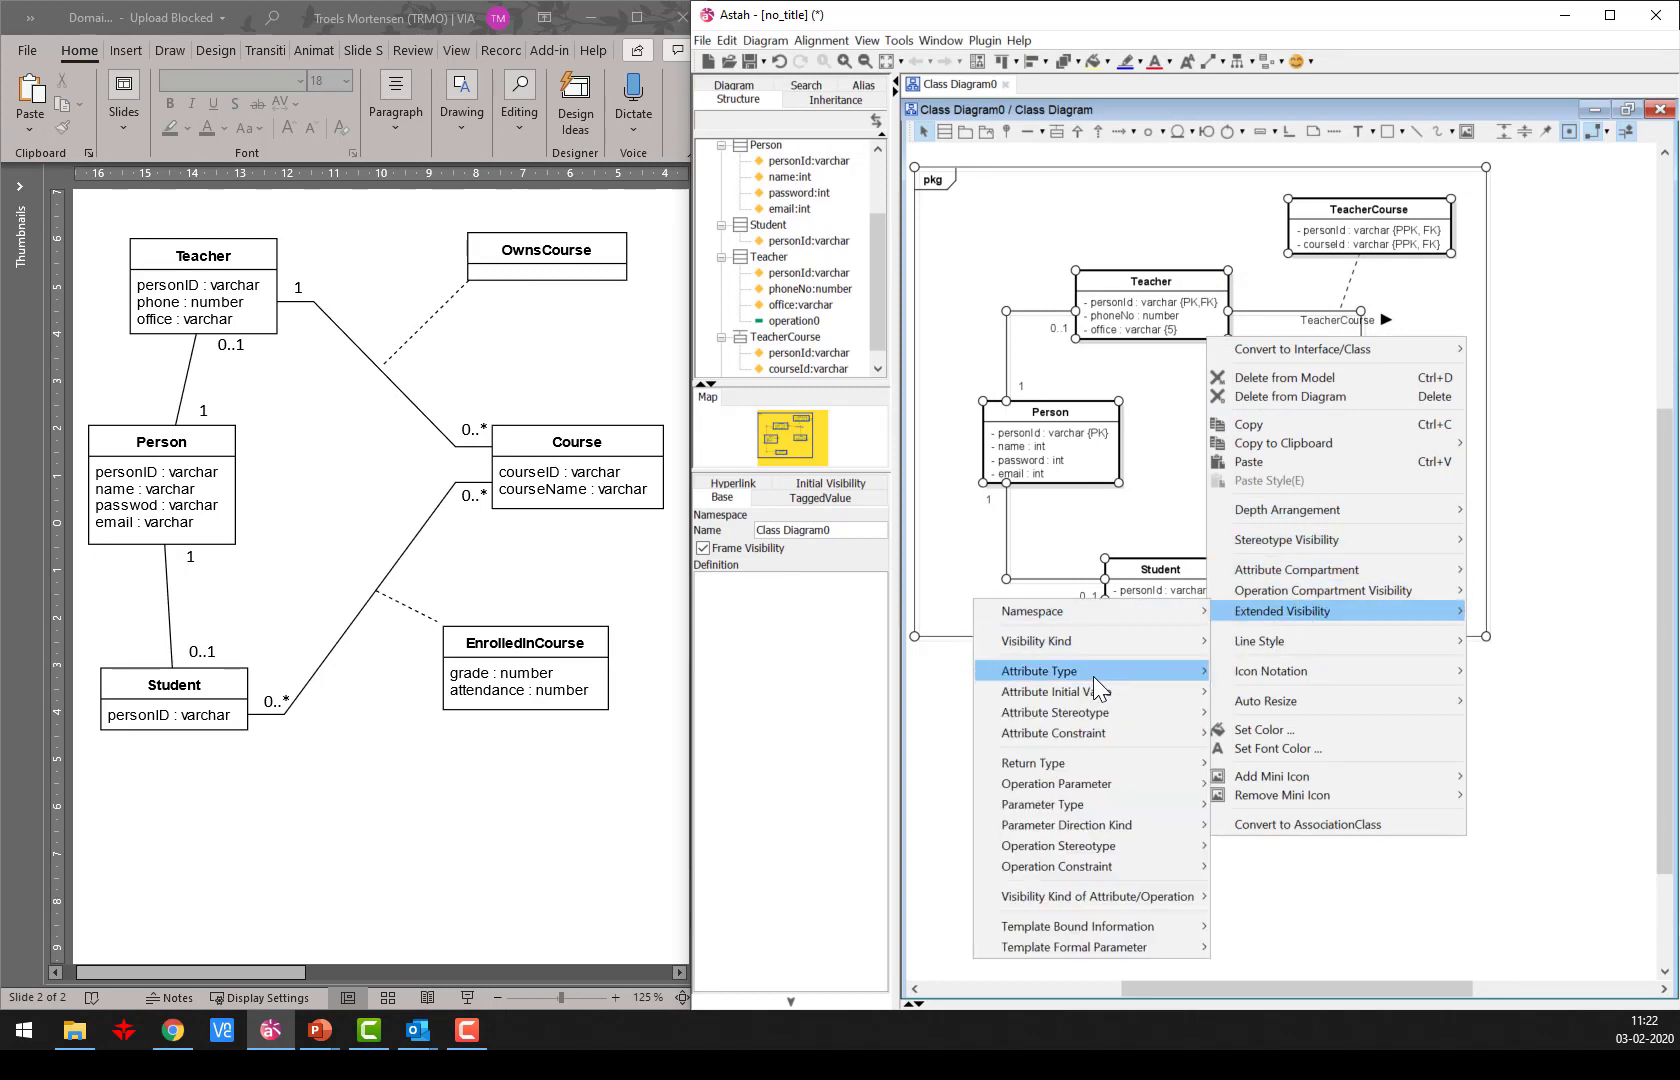
pyautogui.moveTo(1095, 679)
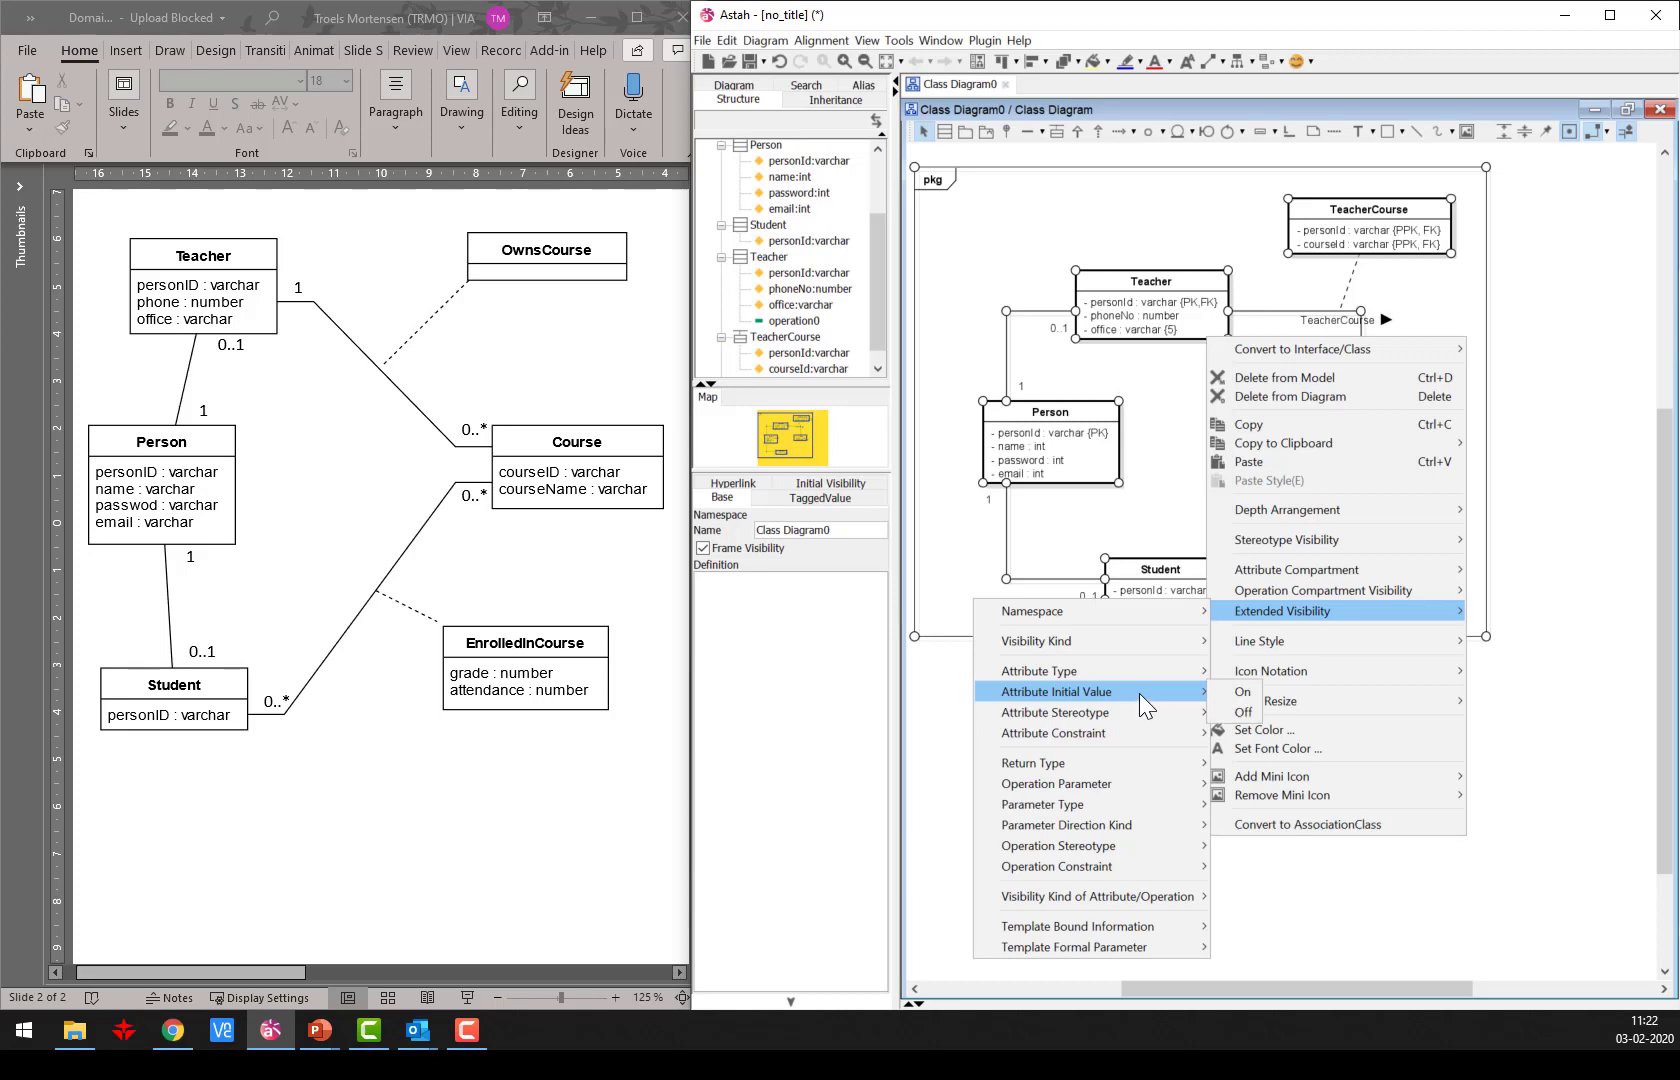
pyautogui.moveTo(1110, 632)
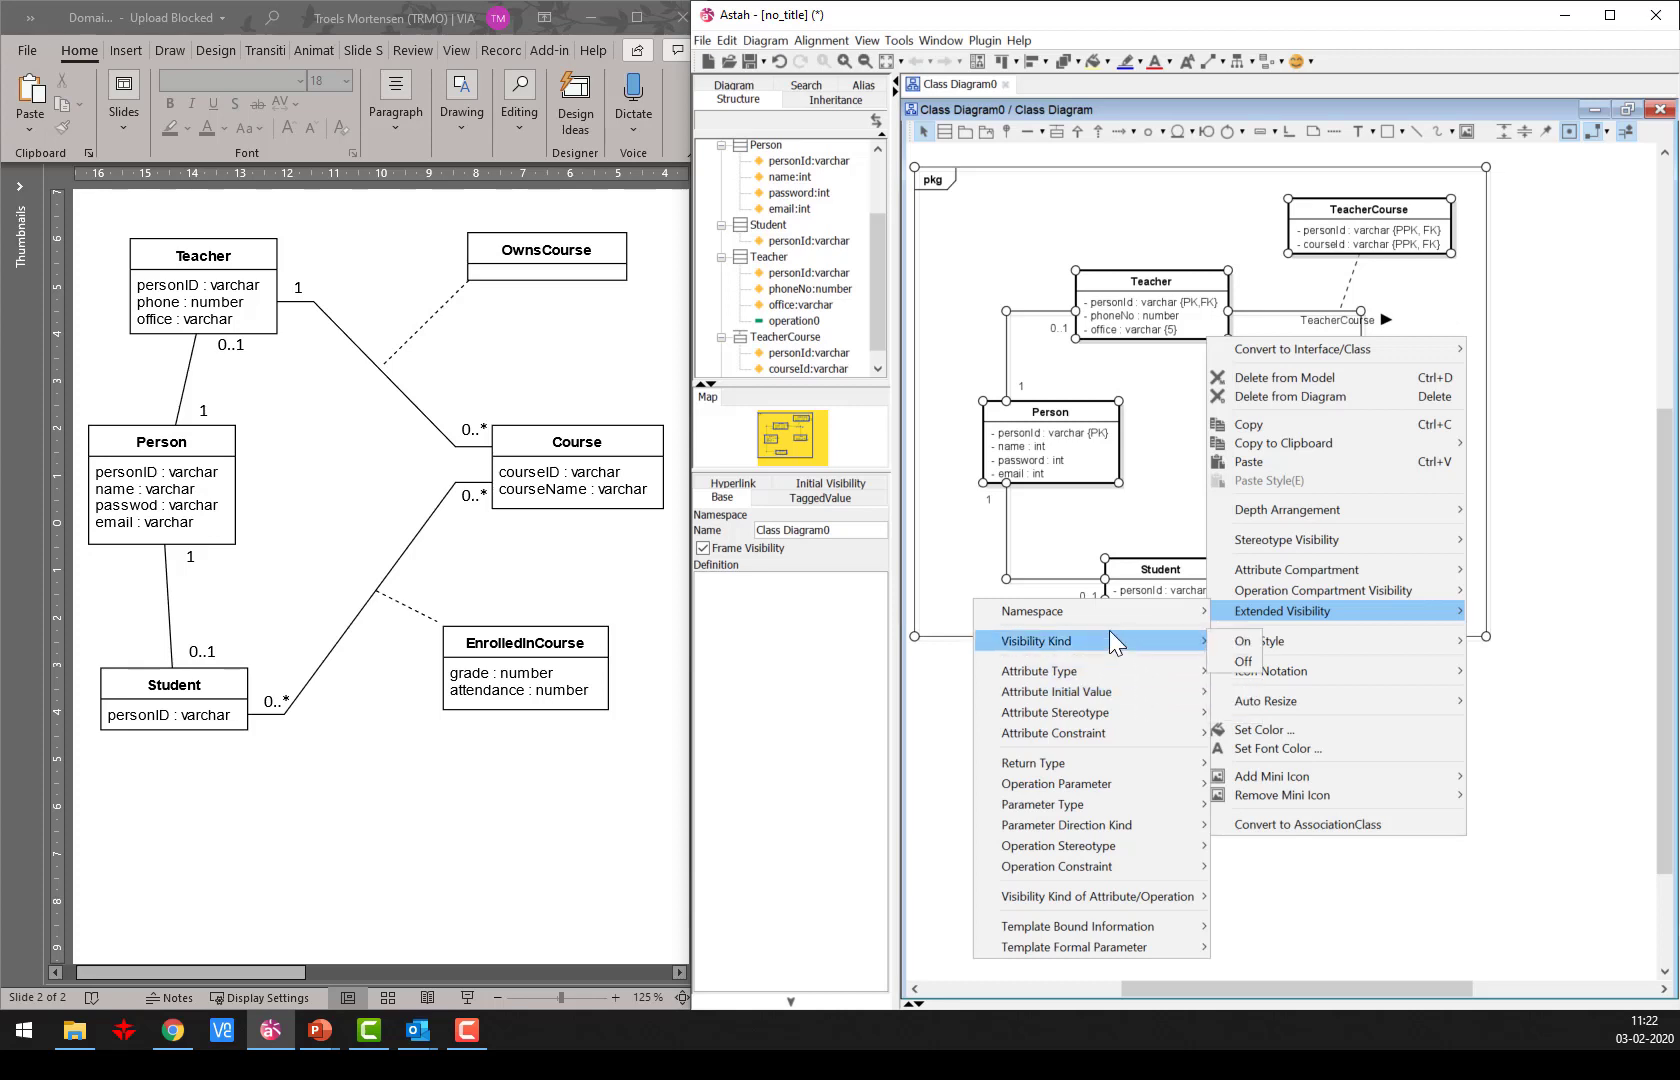
pyautogui.click(1240, 663)
pyautogui.click(1352, 660)
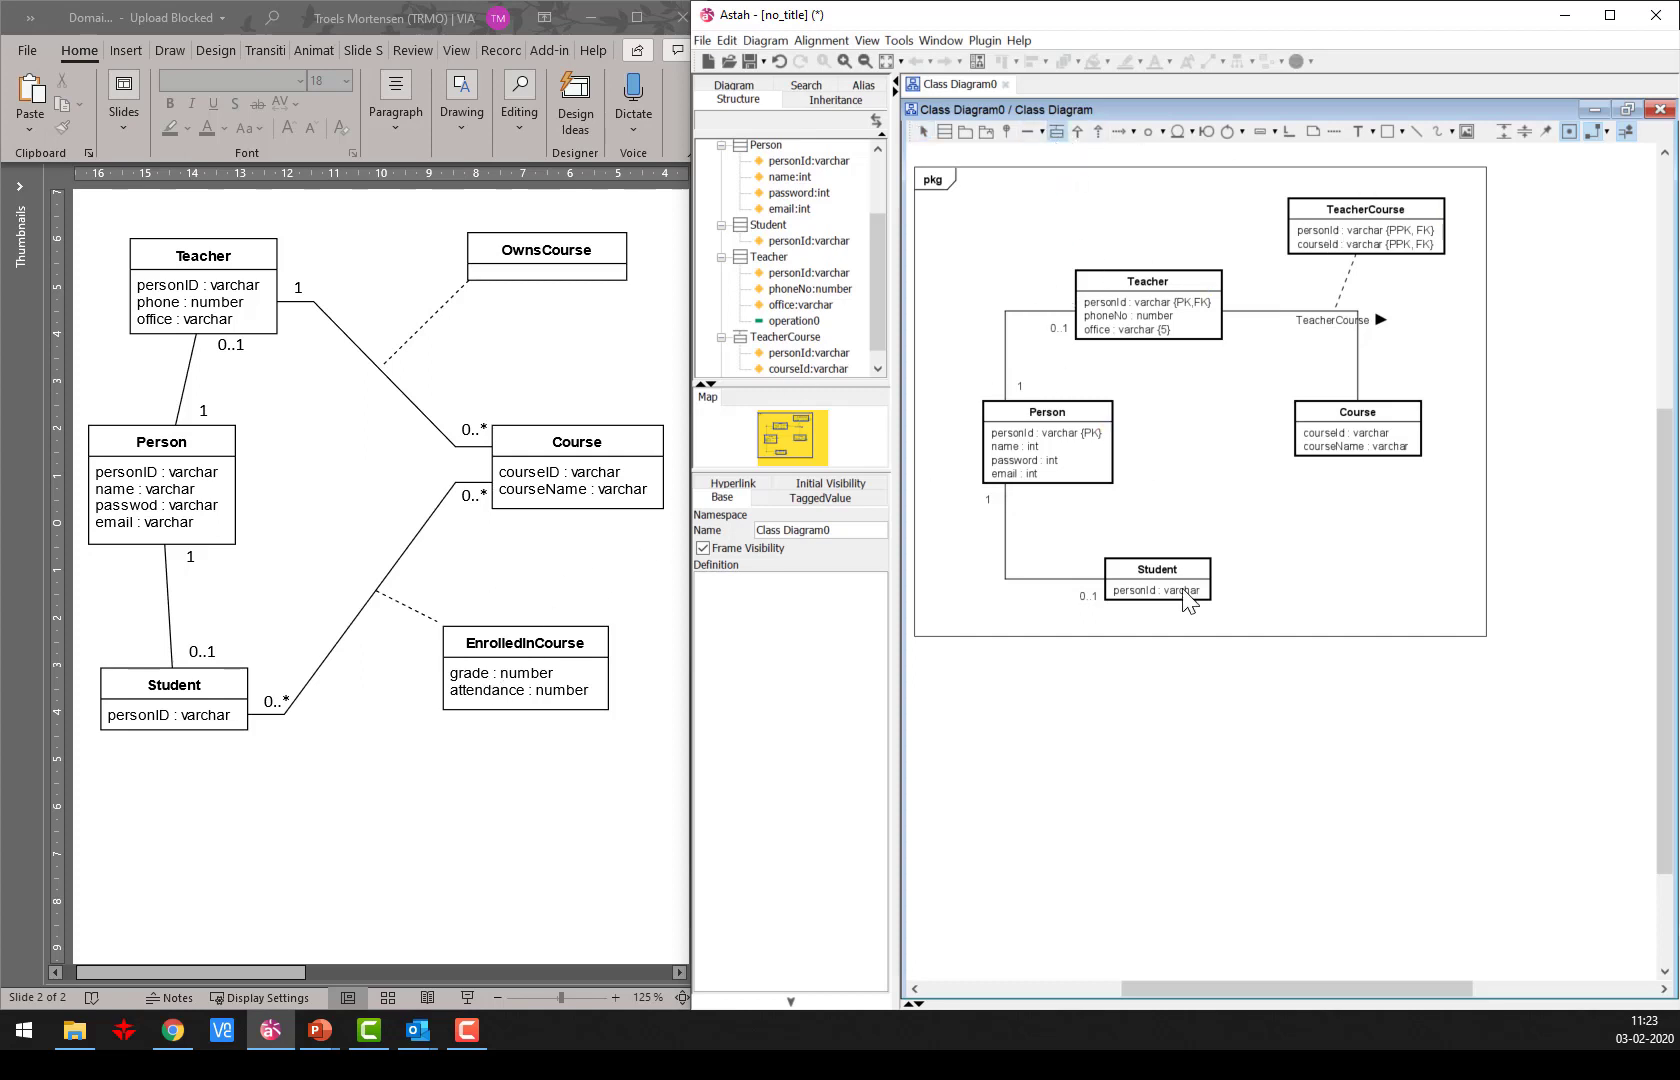
# Connect Student and Course with an association class, and arrange its line and class box below Course.
pyautogui.moveTo(1187, 600); pyautogui.dragTo(1350, 440)
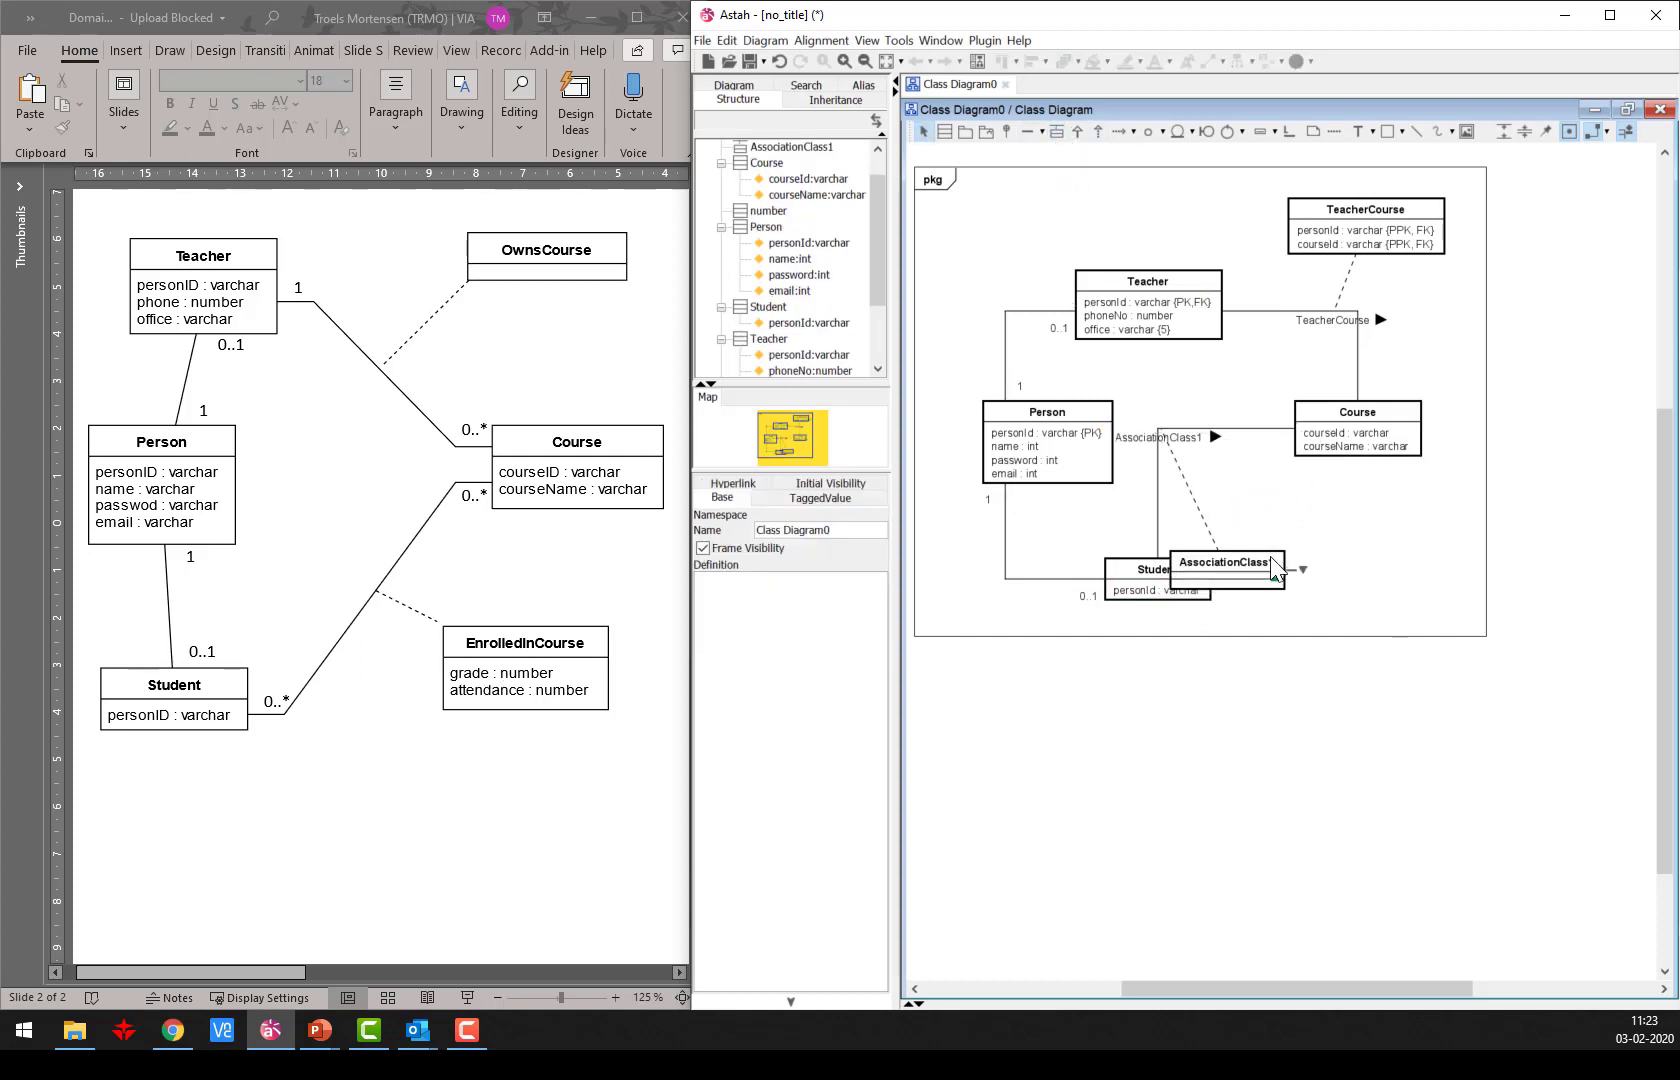
pyautogui.moveTo(1270, 556); pyautogui.dragTo(1466, 608)
pyautogui.click(1160, 440)
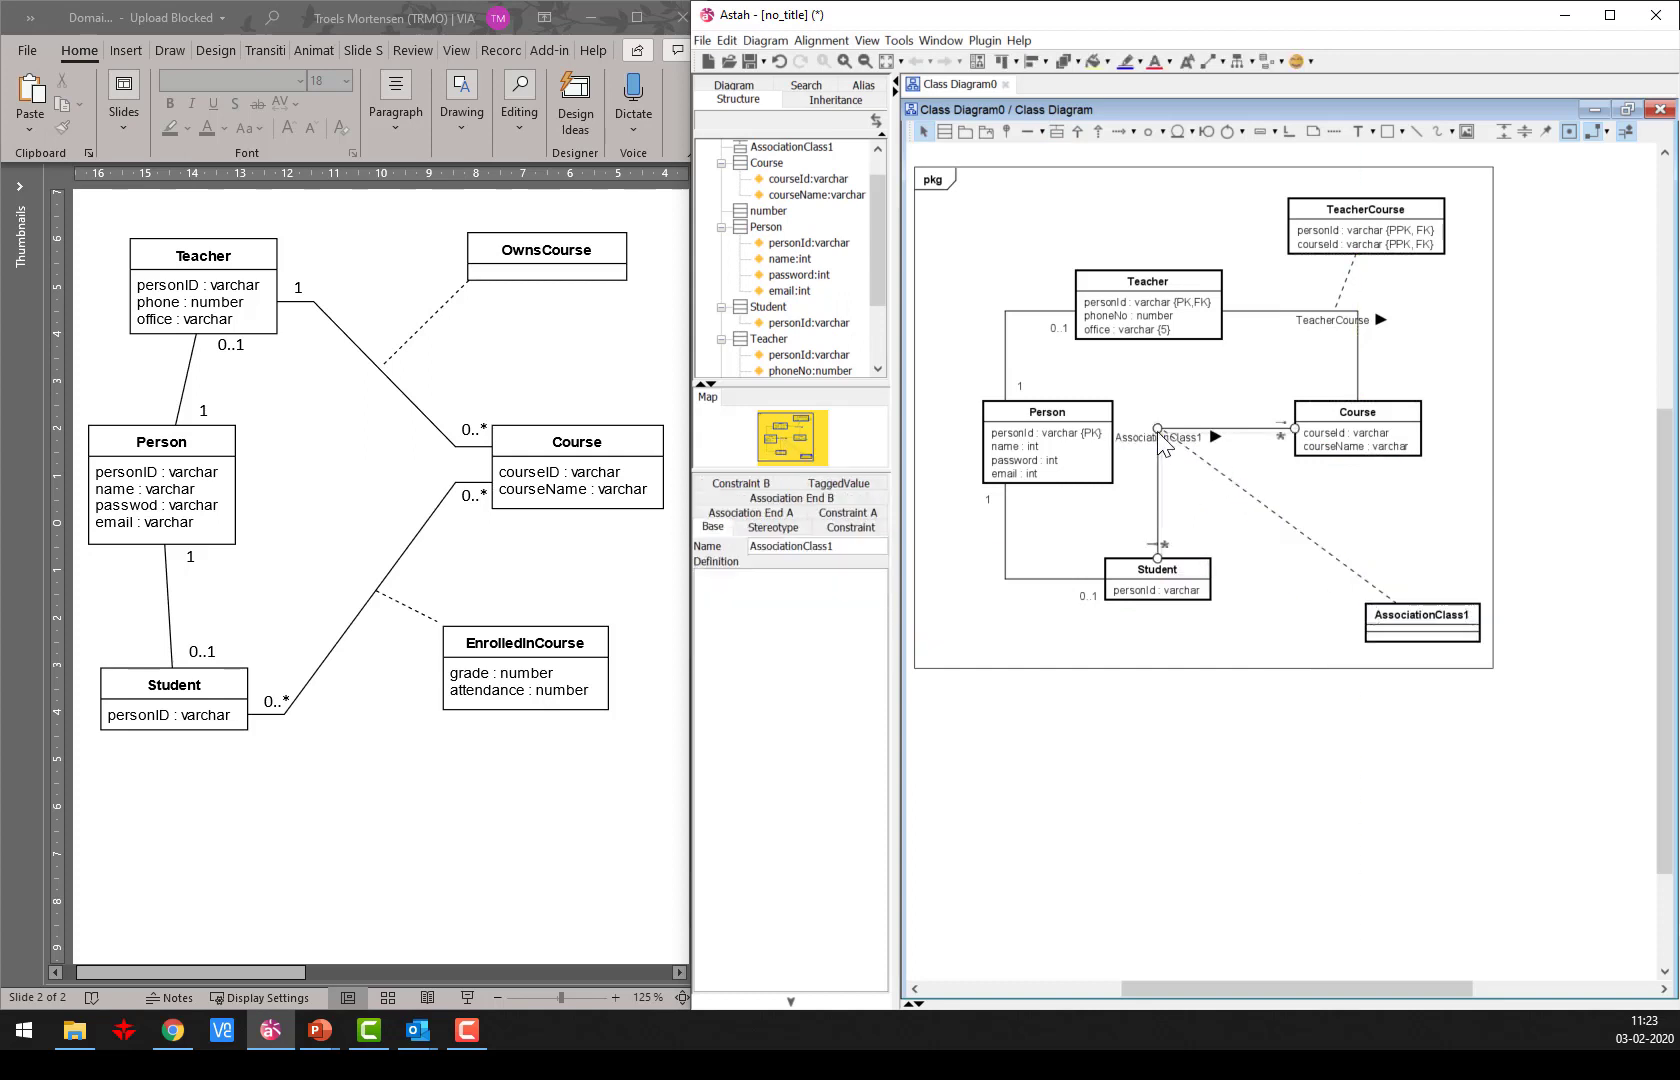
pyautogui.moveTo(1158, 430); pyautogui.dragTo(1338, 567)
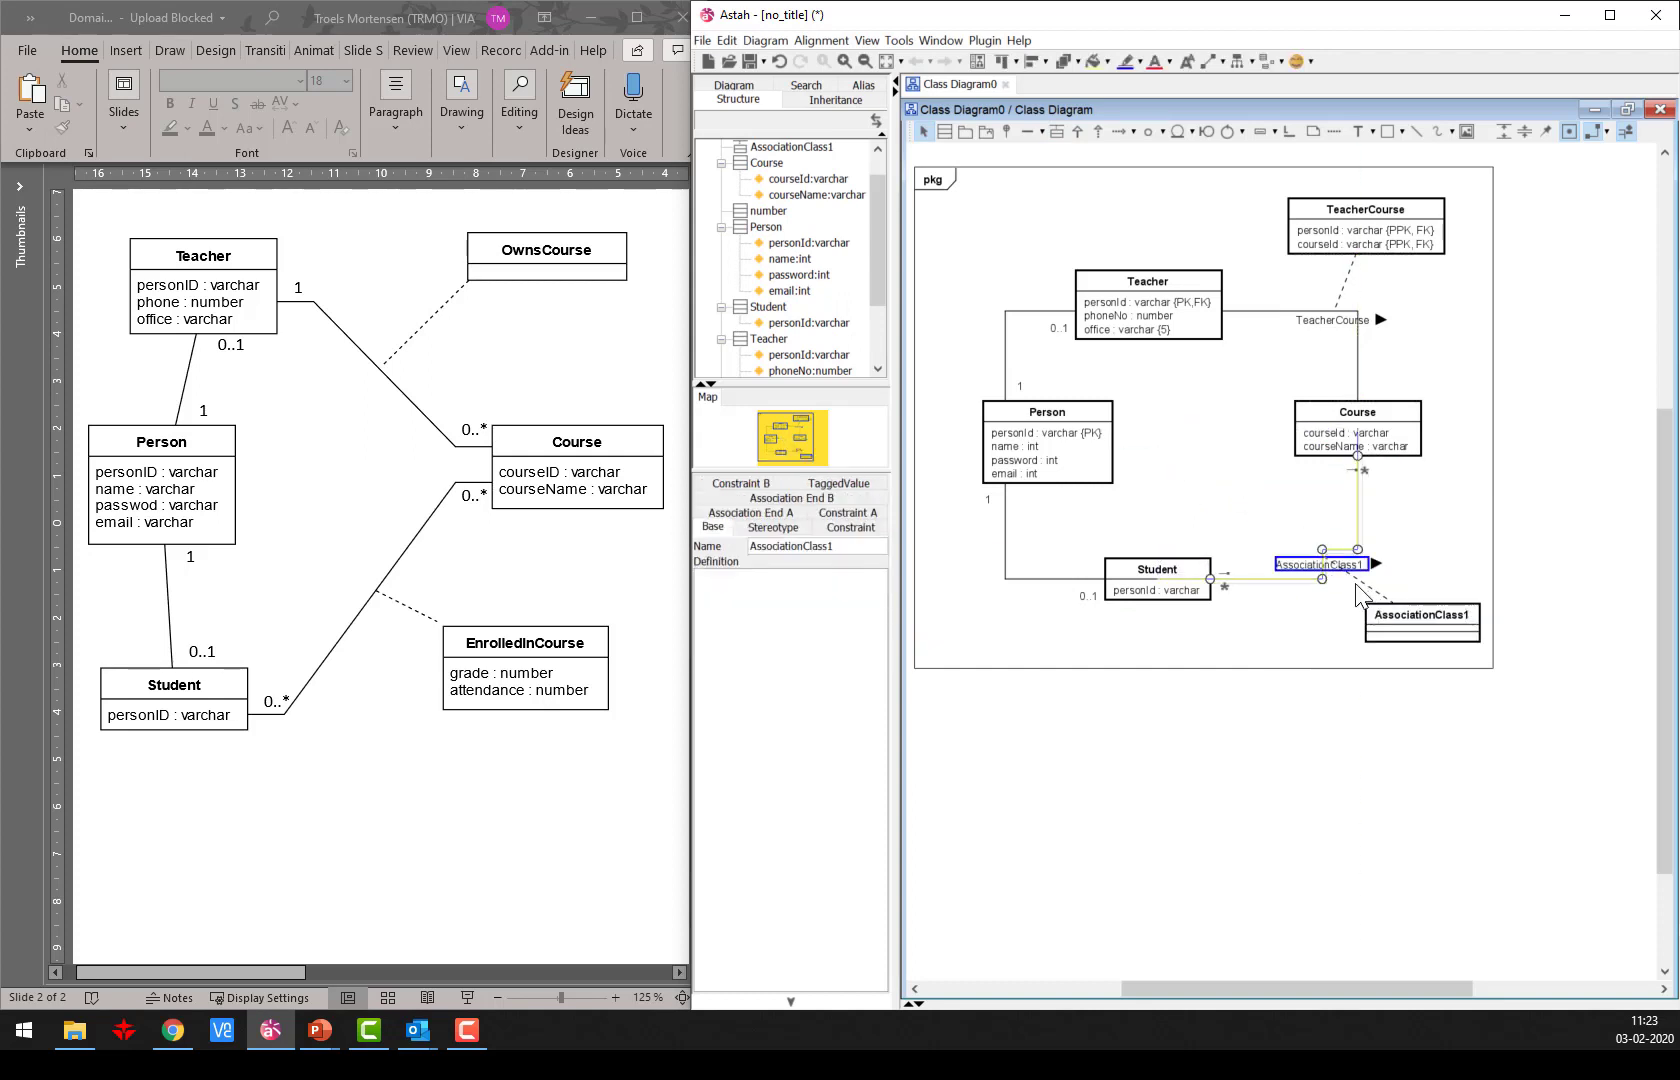
pyautogui.click(1314, 686)
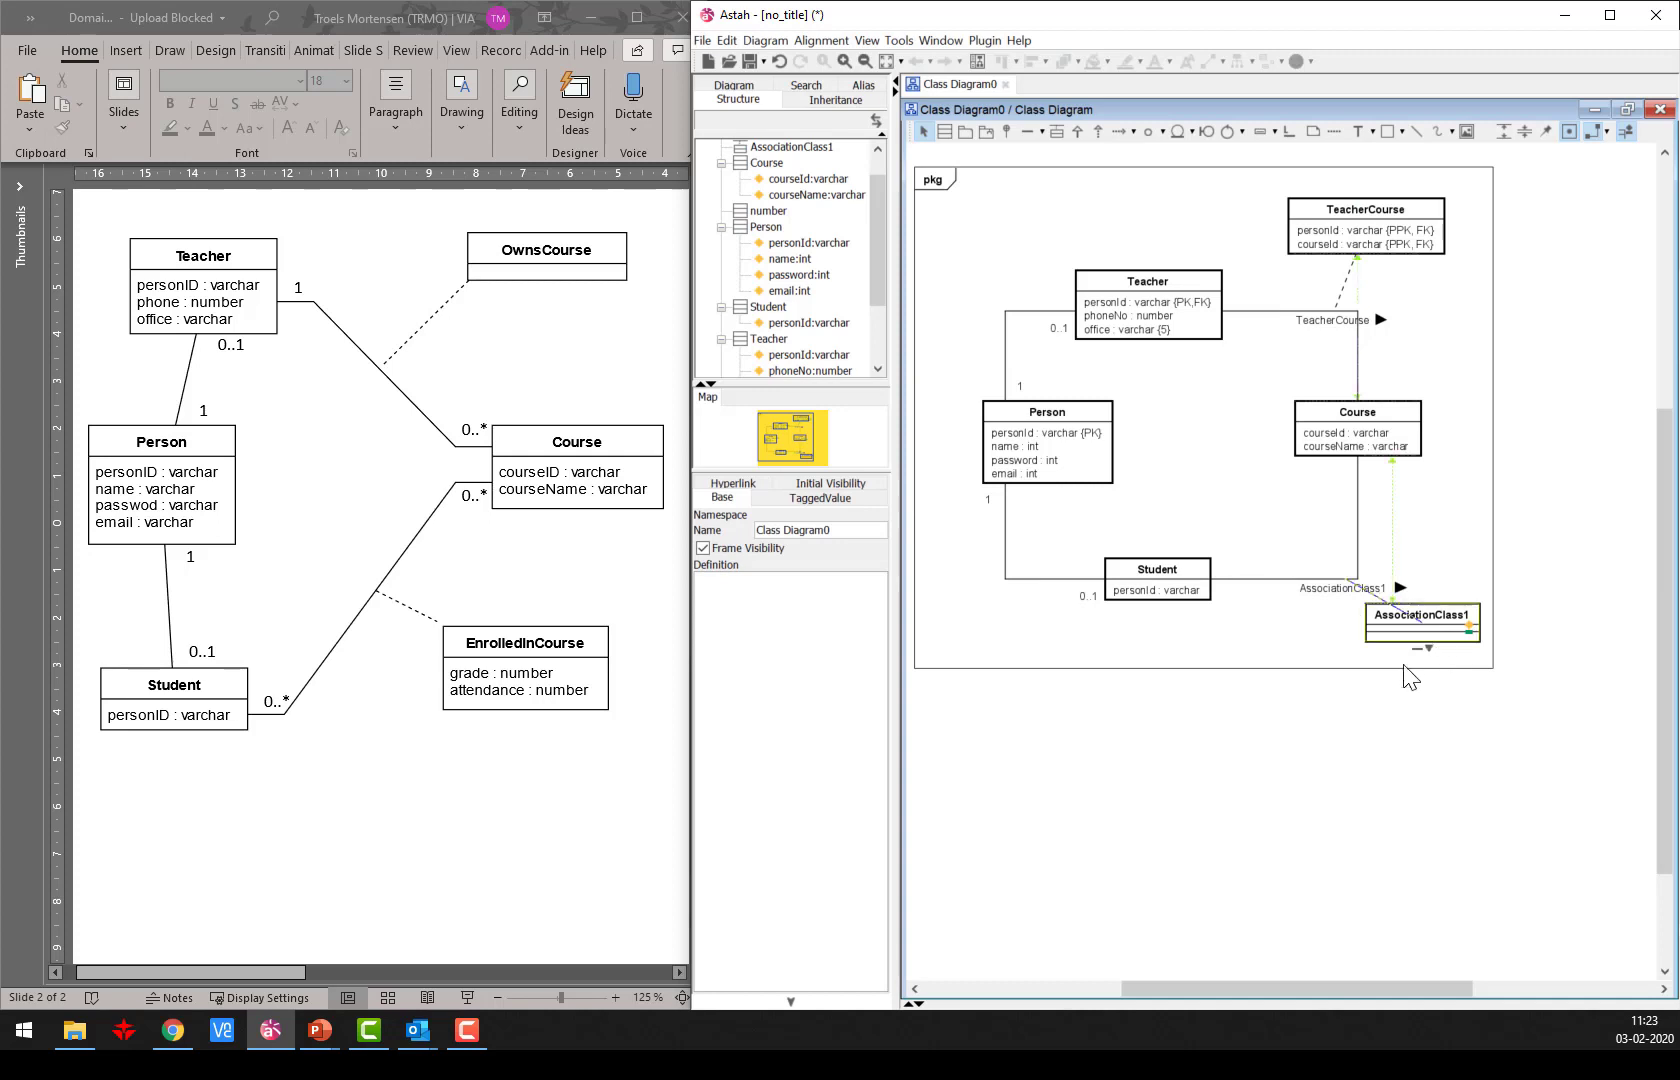
pyautogui.moveTo(1410, 678); pyautogui.dragTo(1338, 714)
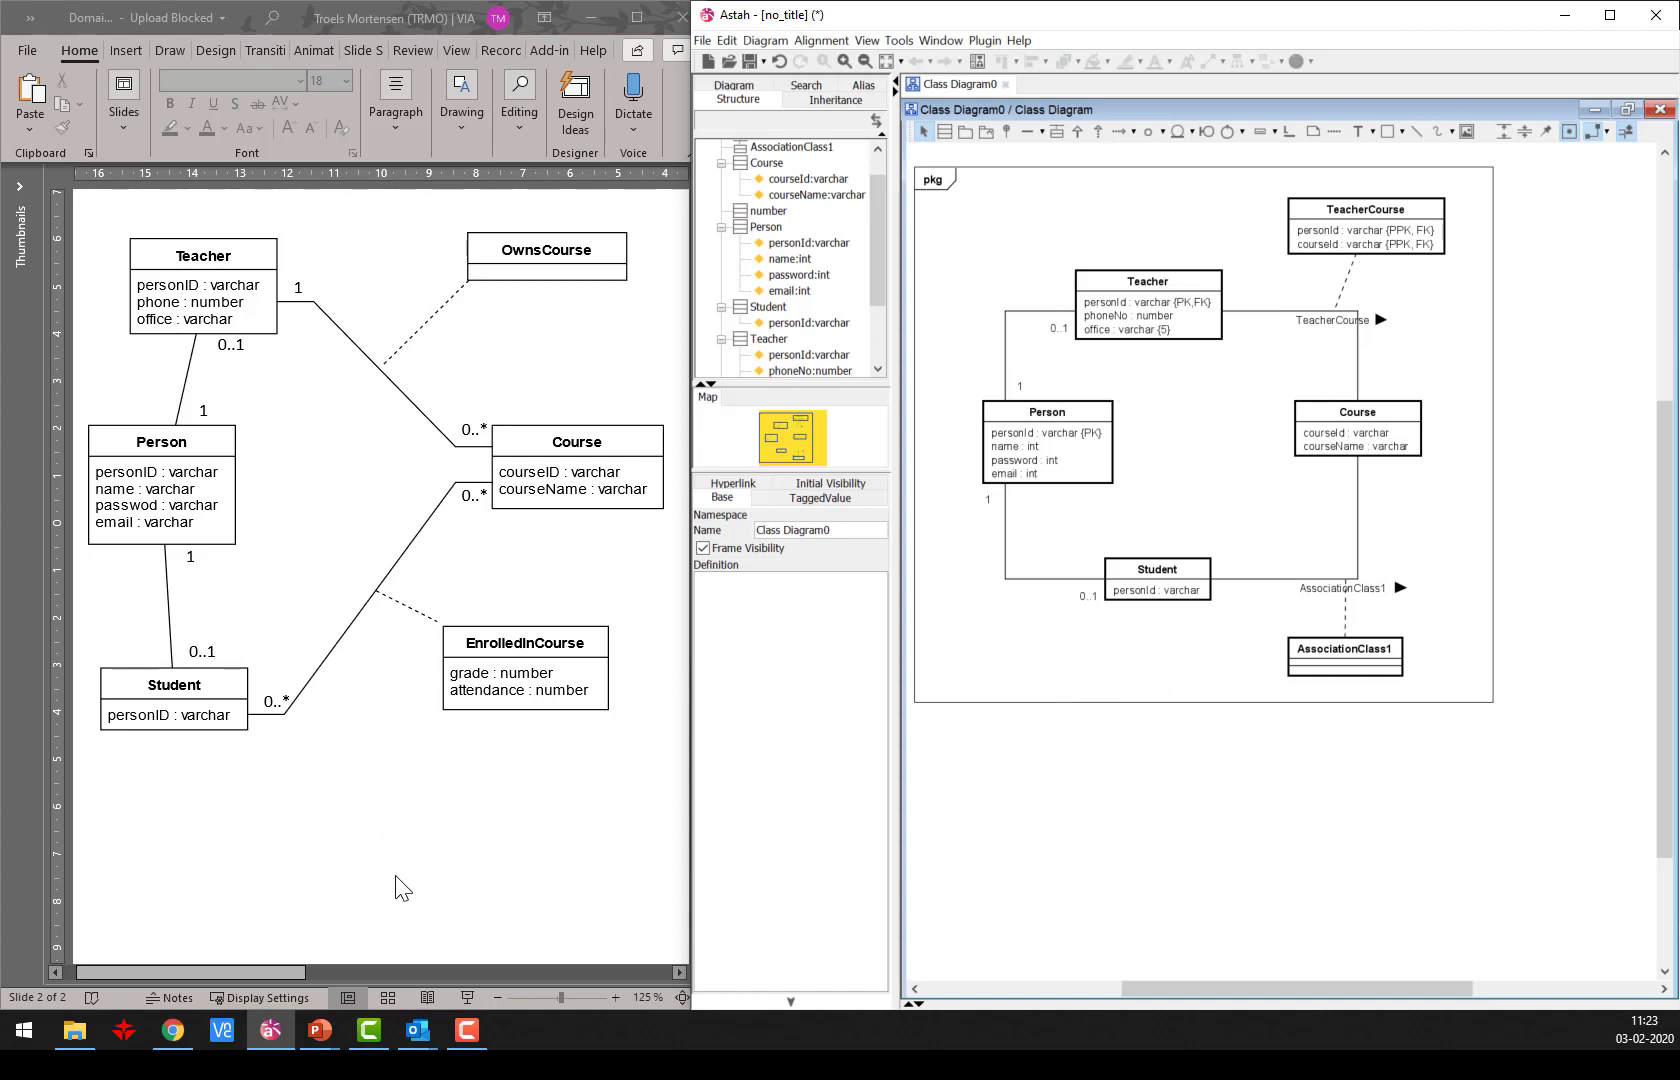
# Change the type of the Person class's name attribute to varchar.
pyautogui.click(307, 976)
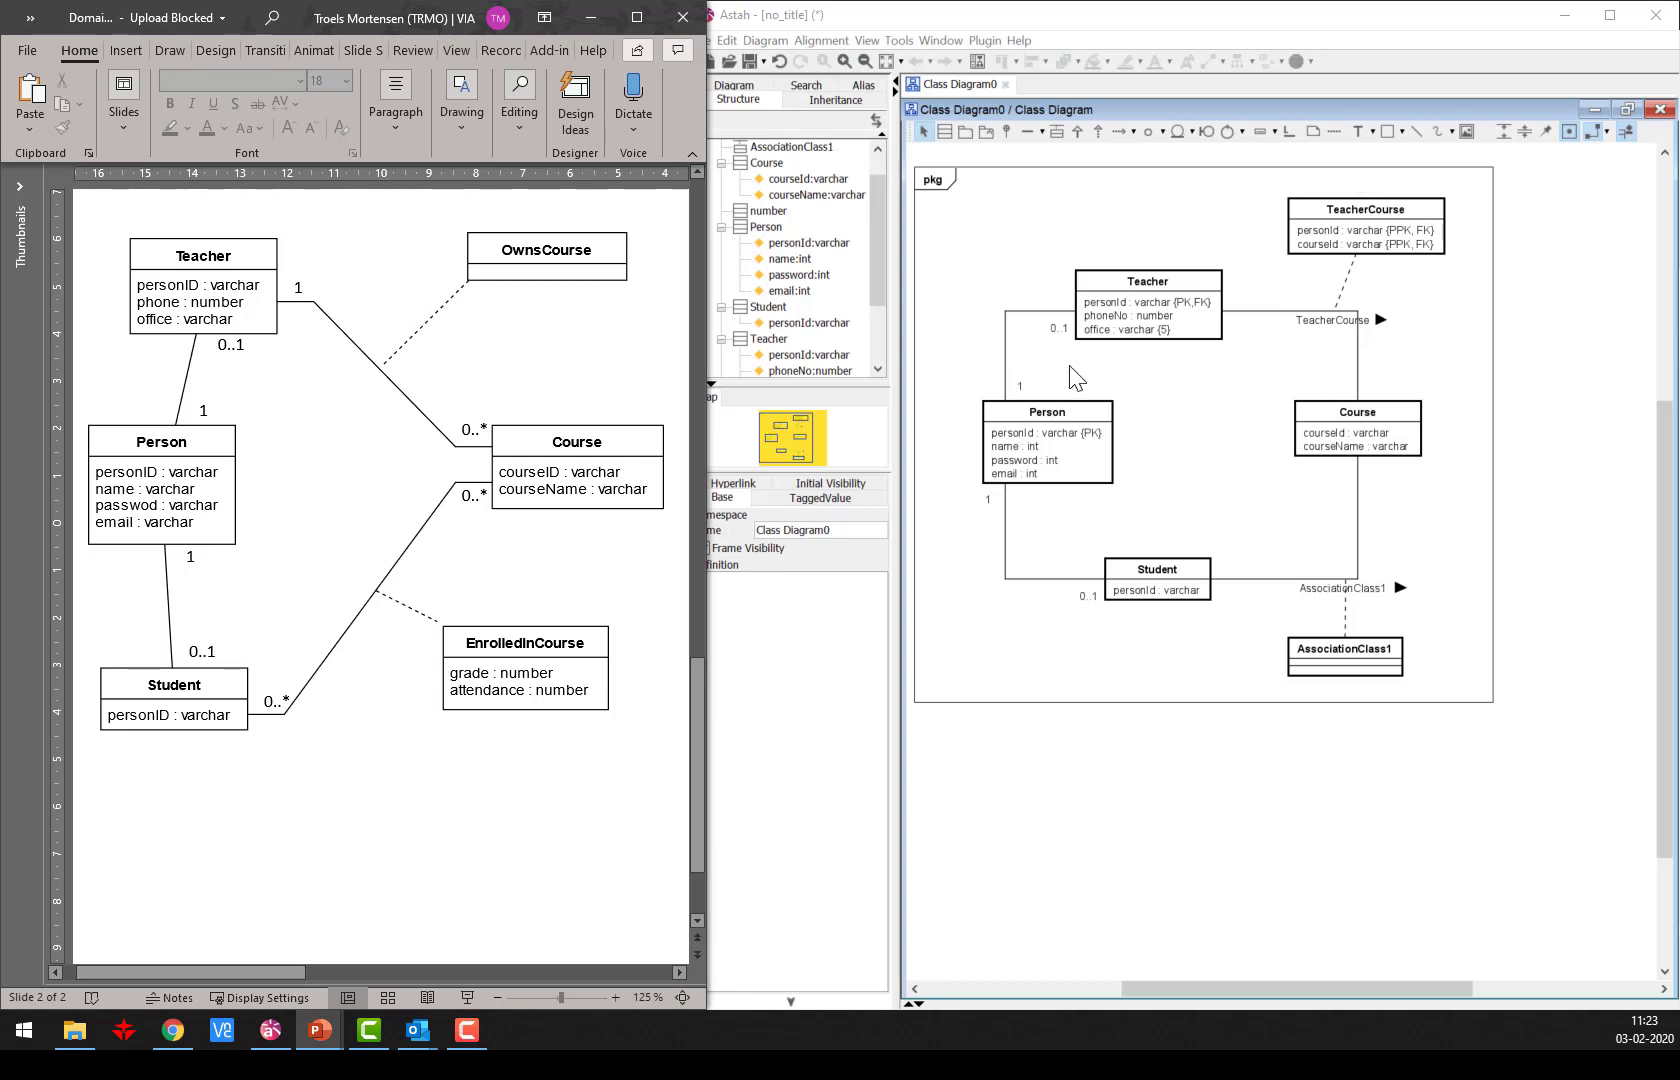
pyautogui.click(1105, 465)
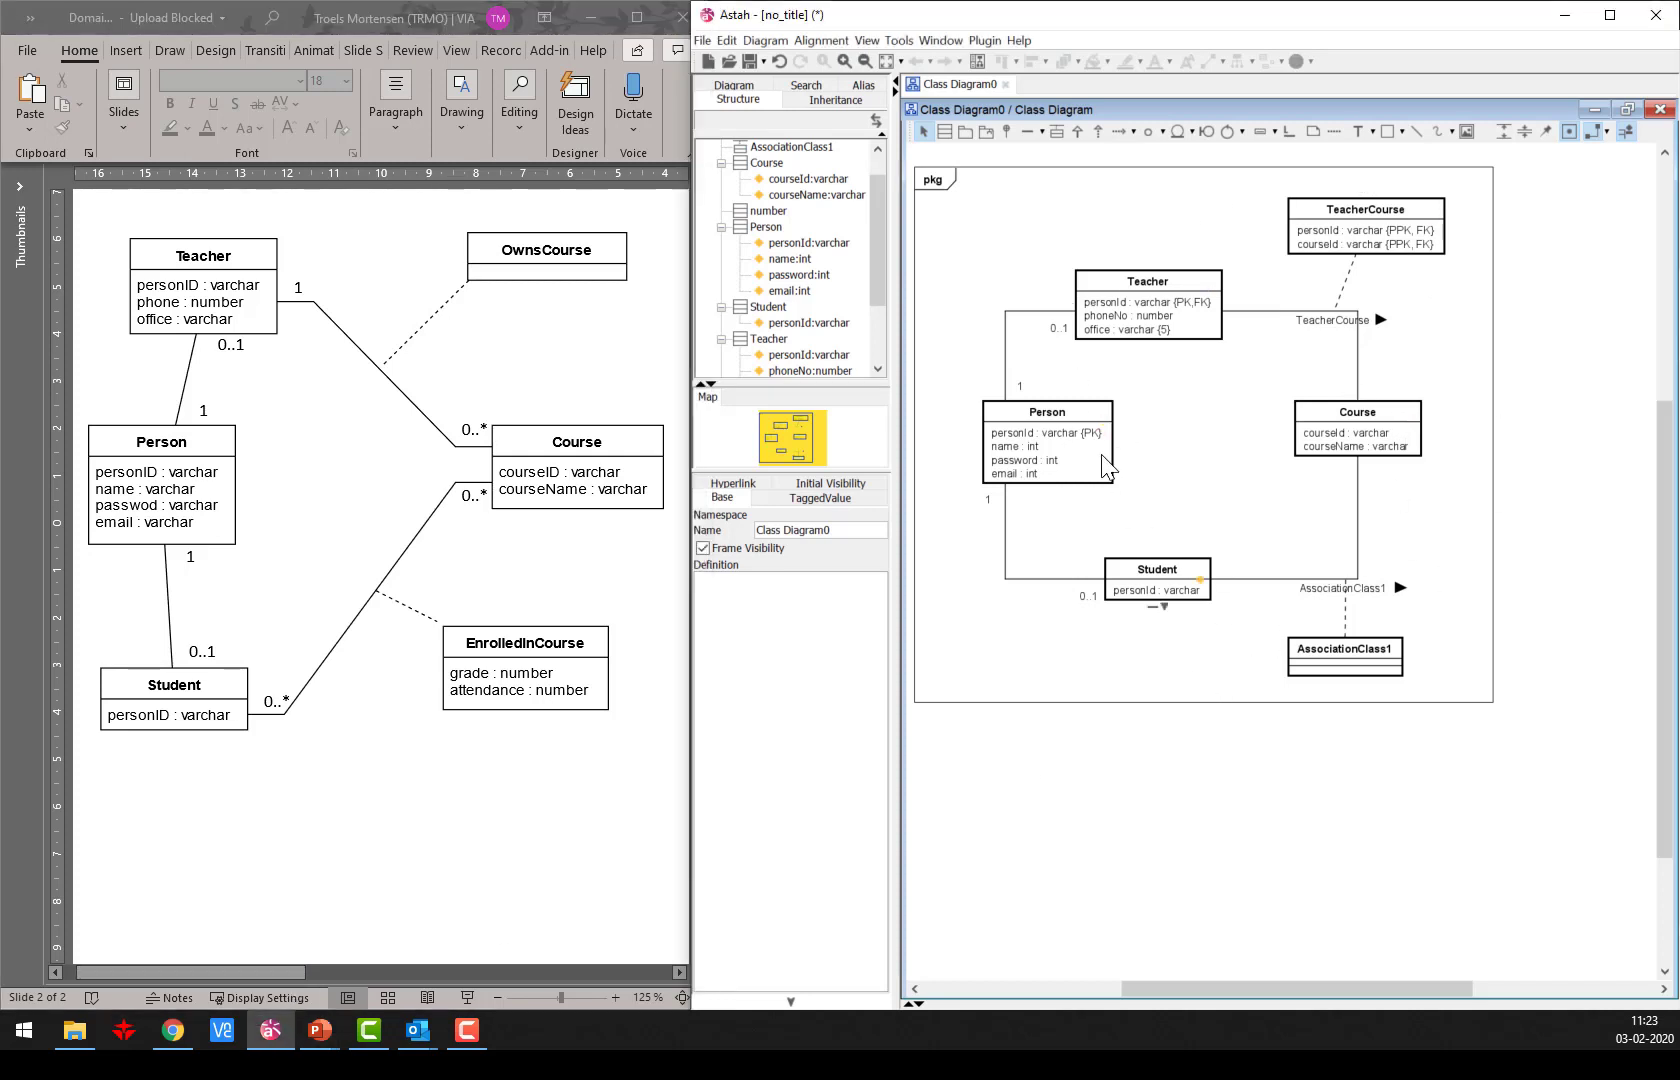
pyautogui.doubleClick(1040, 448)
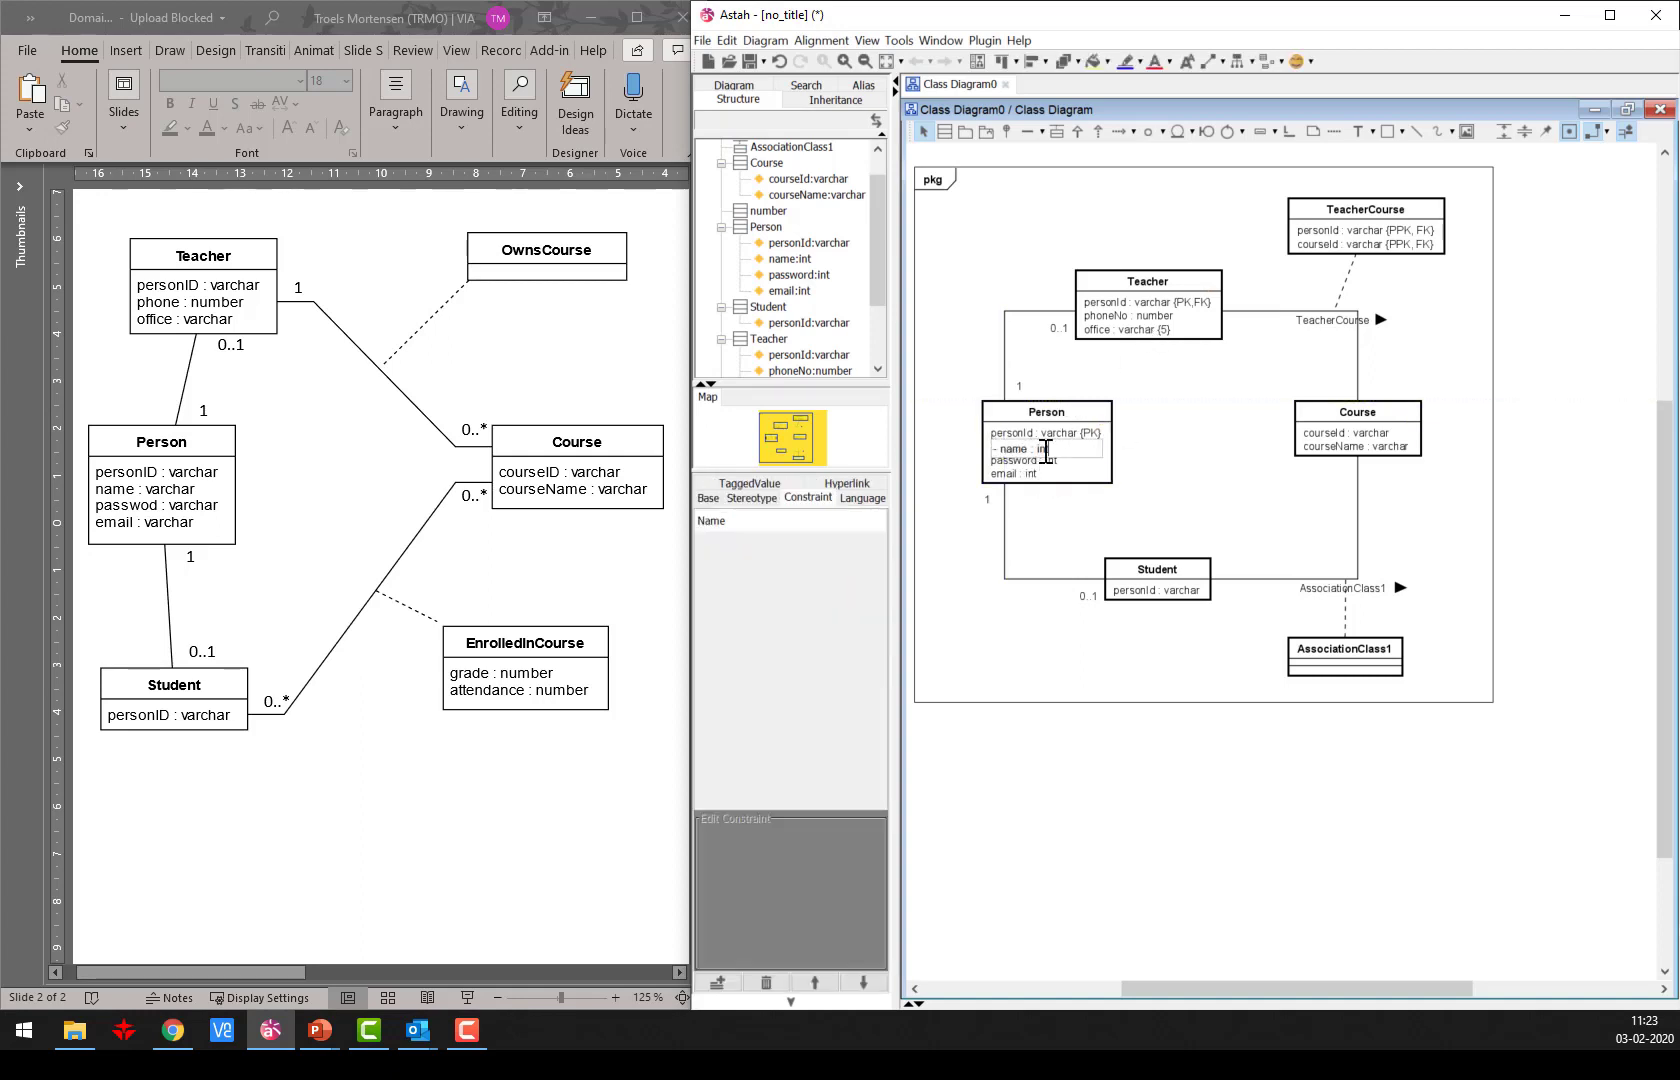
pyautogui.write('ca')
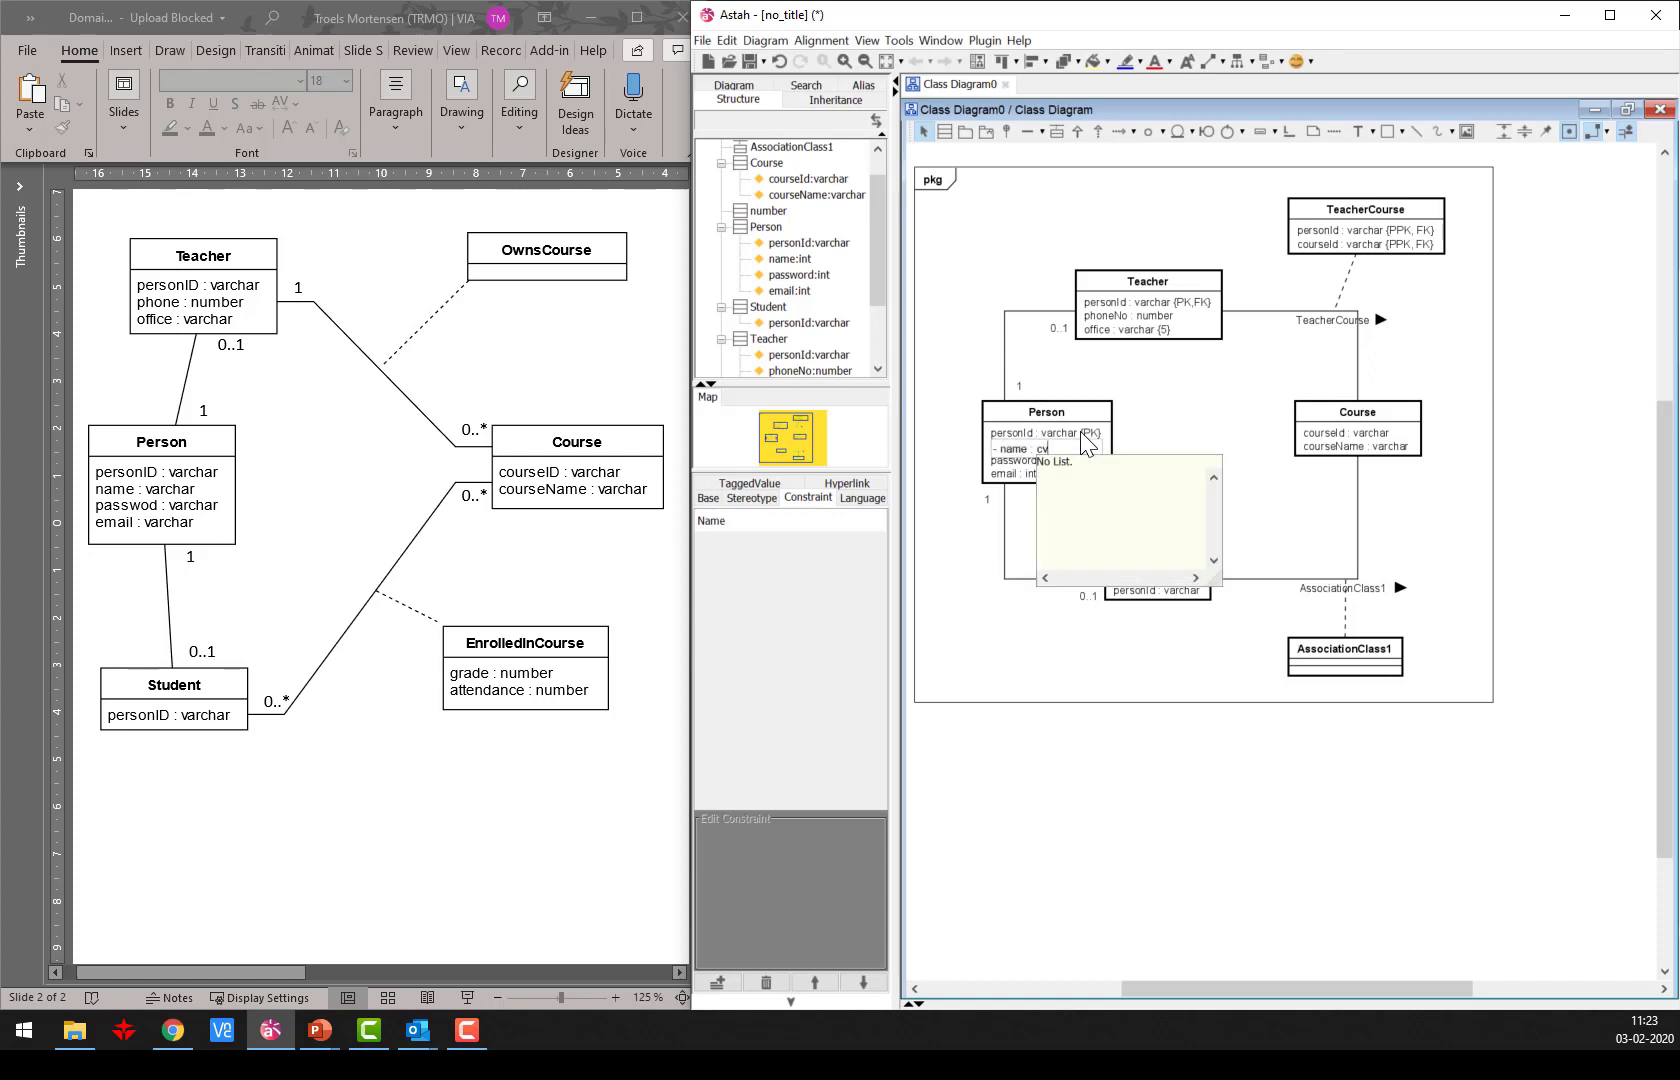
pyautogui.press('BackSpace')
pyautogui.press('BackSpace')
pyautogui.write('varchar')
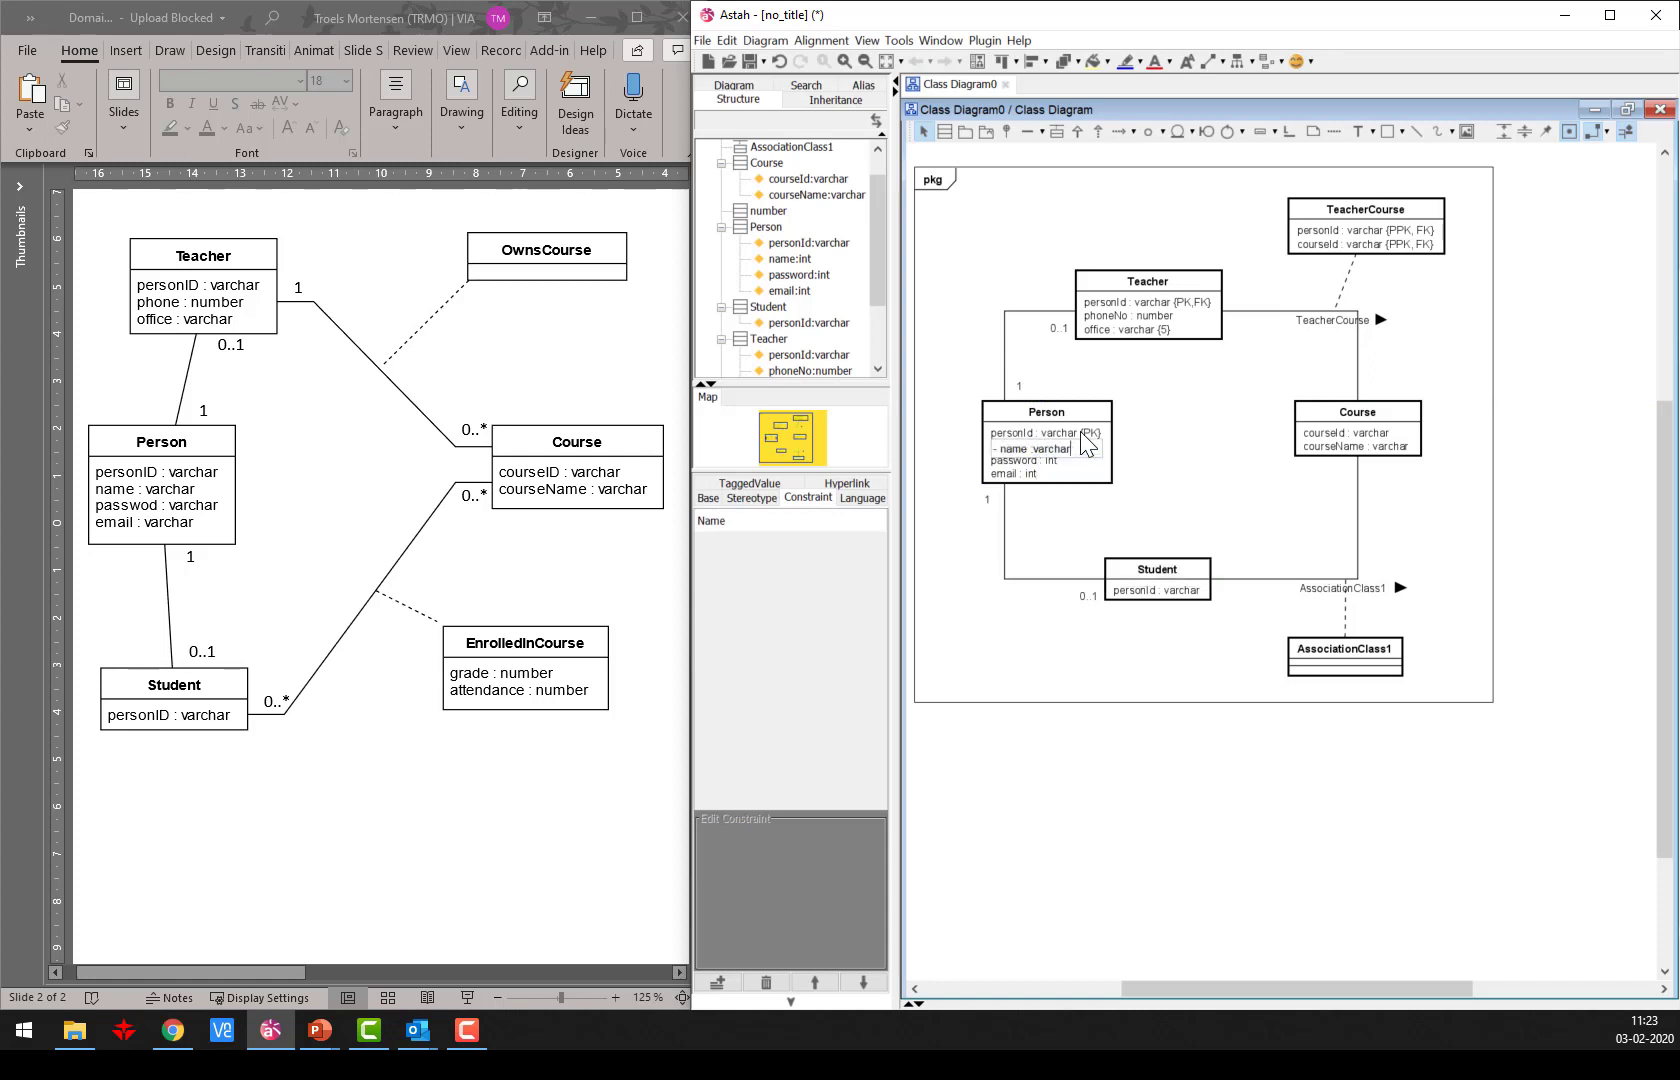
pyautogui.click(1195, 412)
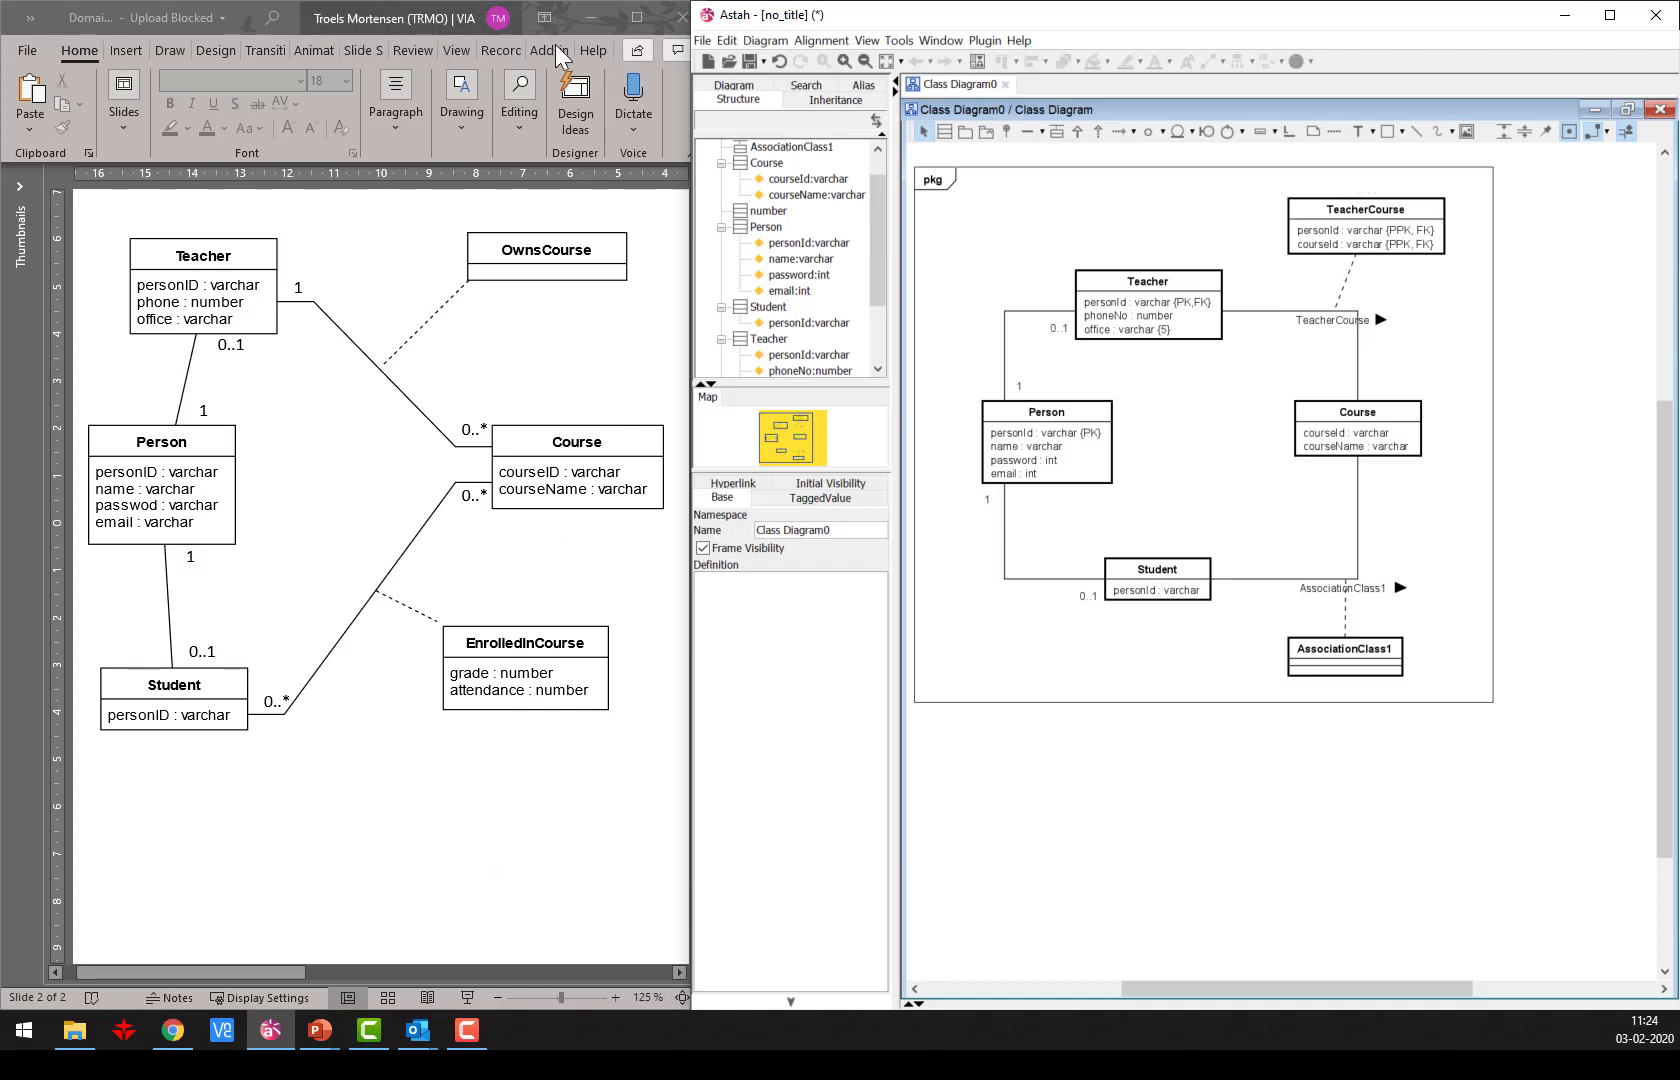
# Switch to PowerPoint and maximize its window to view the slide's relational model with the key constraints.
pyautogui.doubleClick(569, 17)
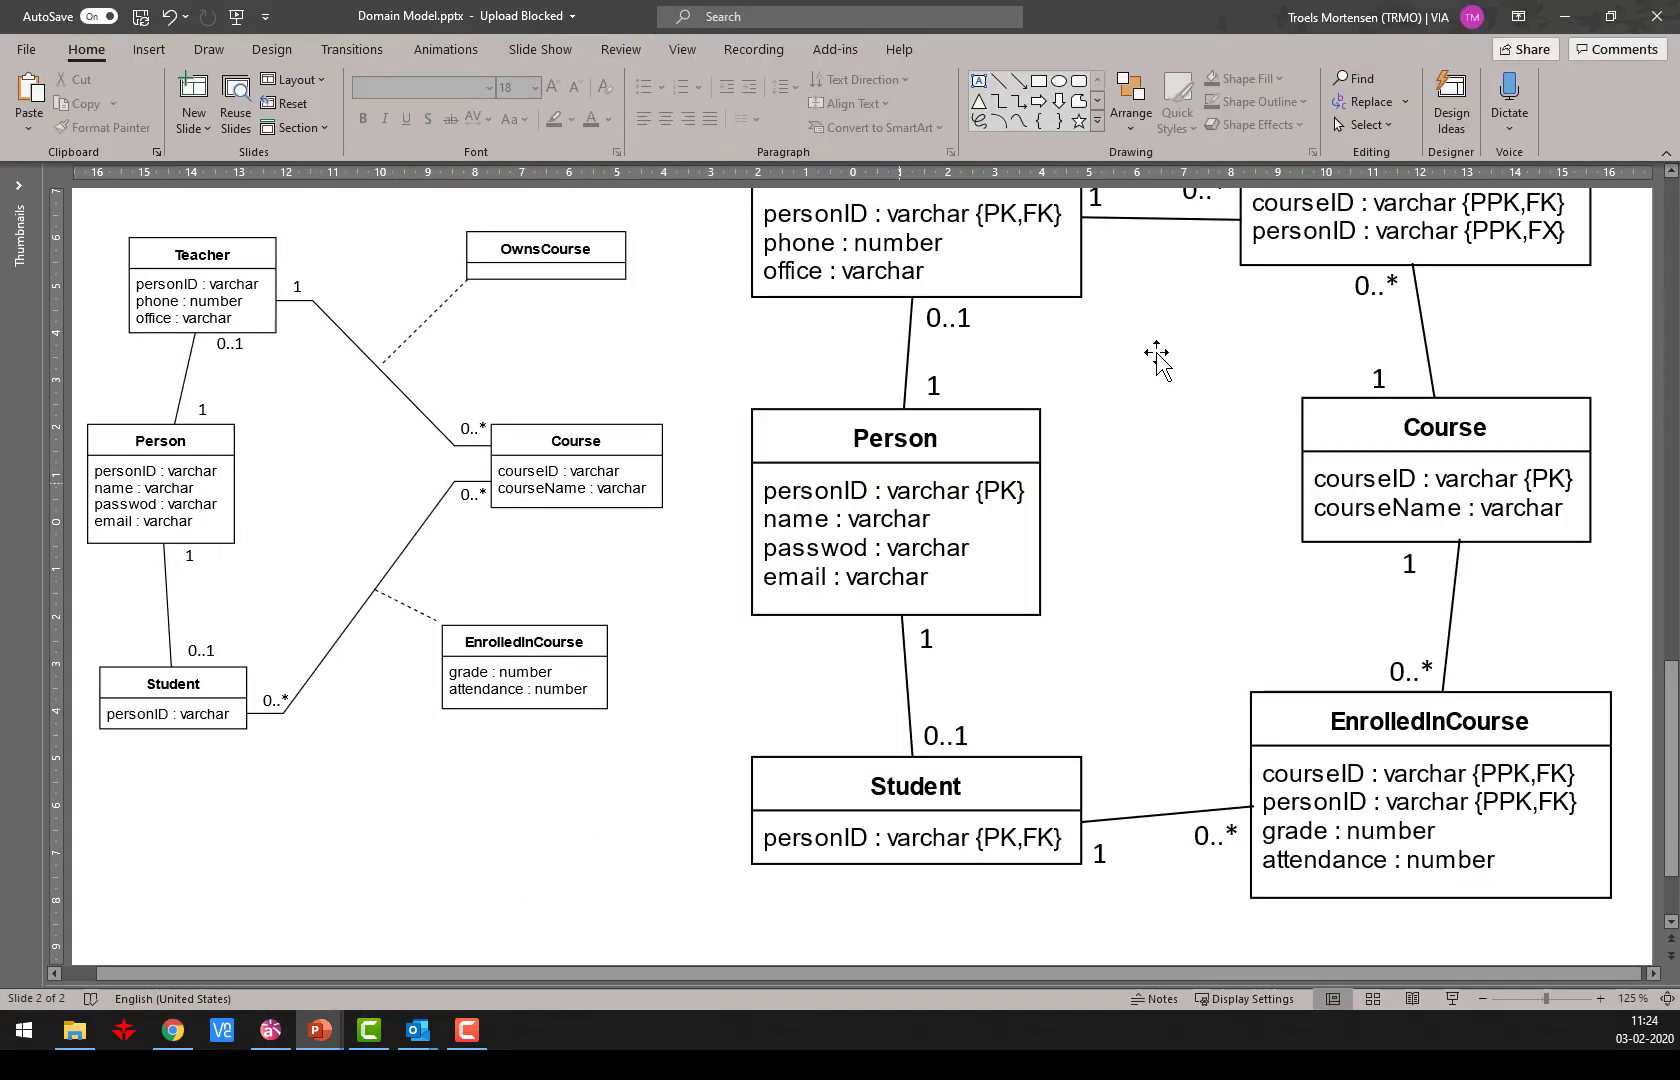
# Switch to Astah and delete the TeacherCourse association class between Teacher and Course.
pyautogui.scroll(1, 1262, 595)
pyautogui.scroll(-2, 945, 529)
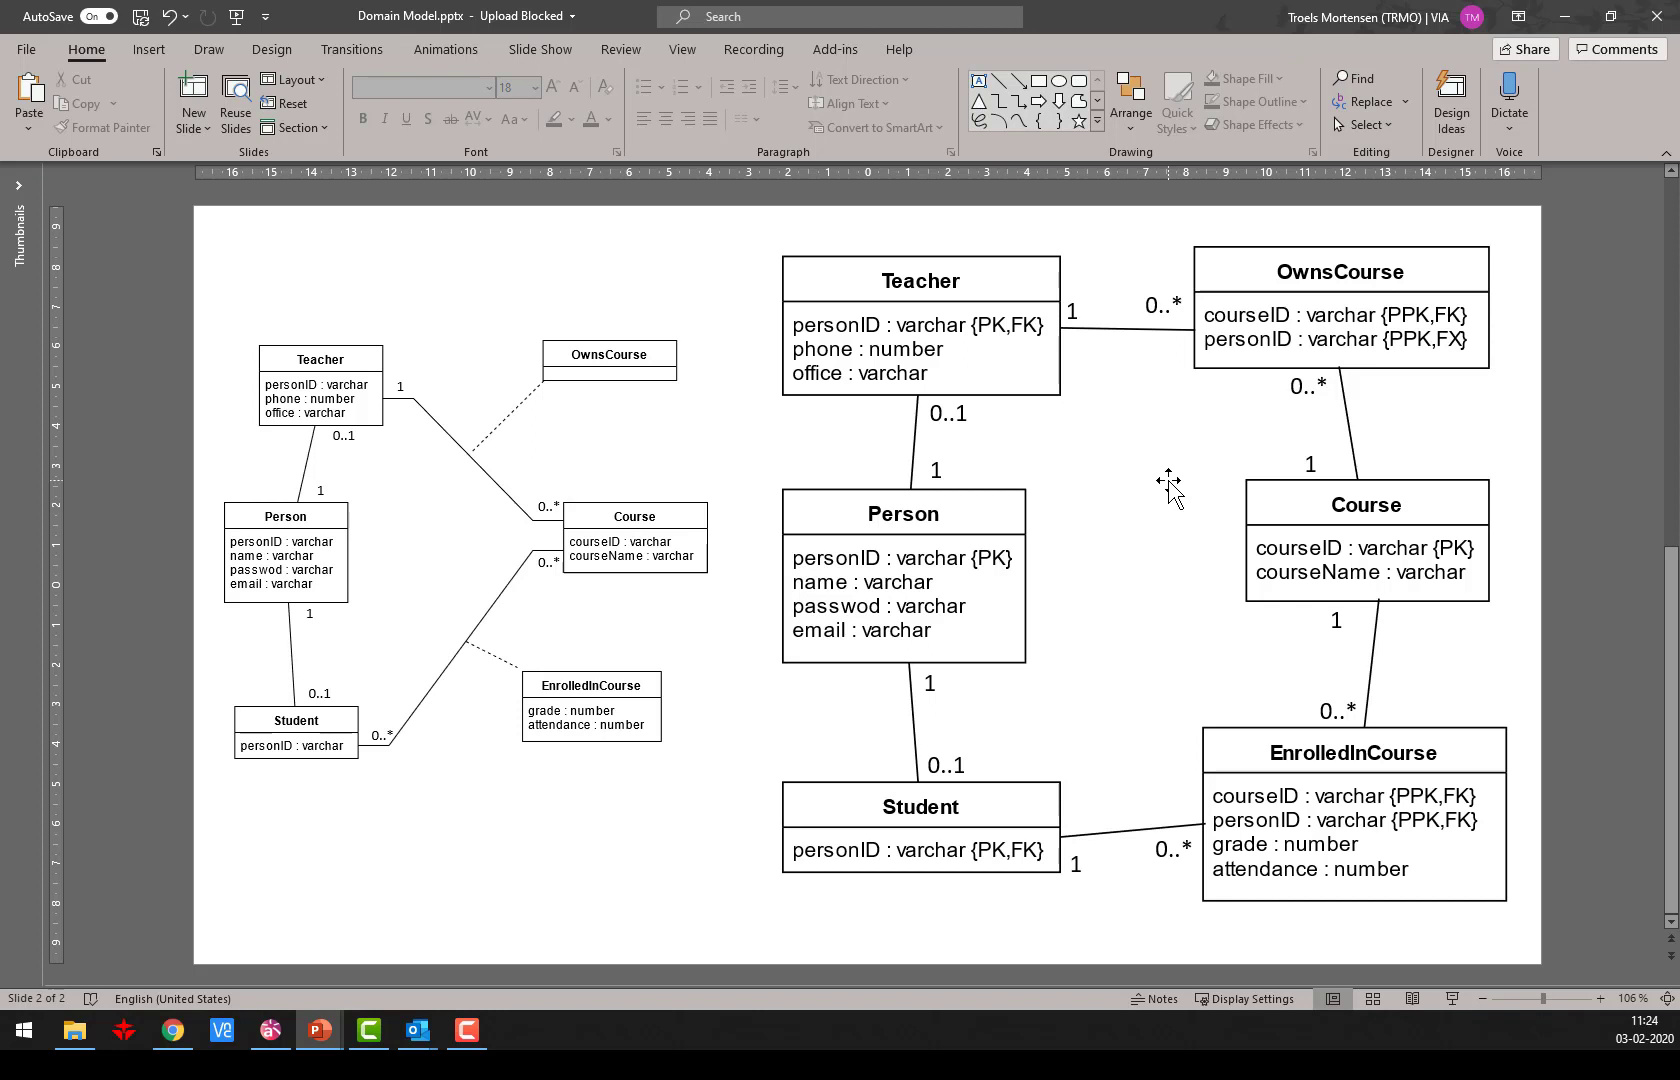
pyautogui.click(271, 1030)
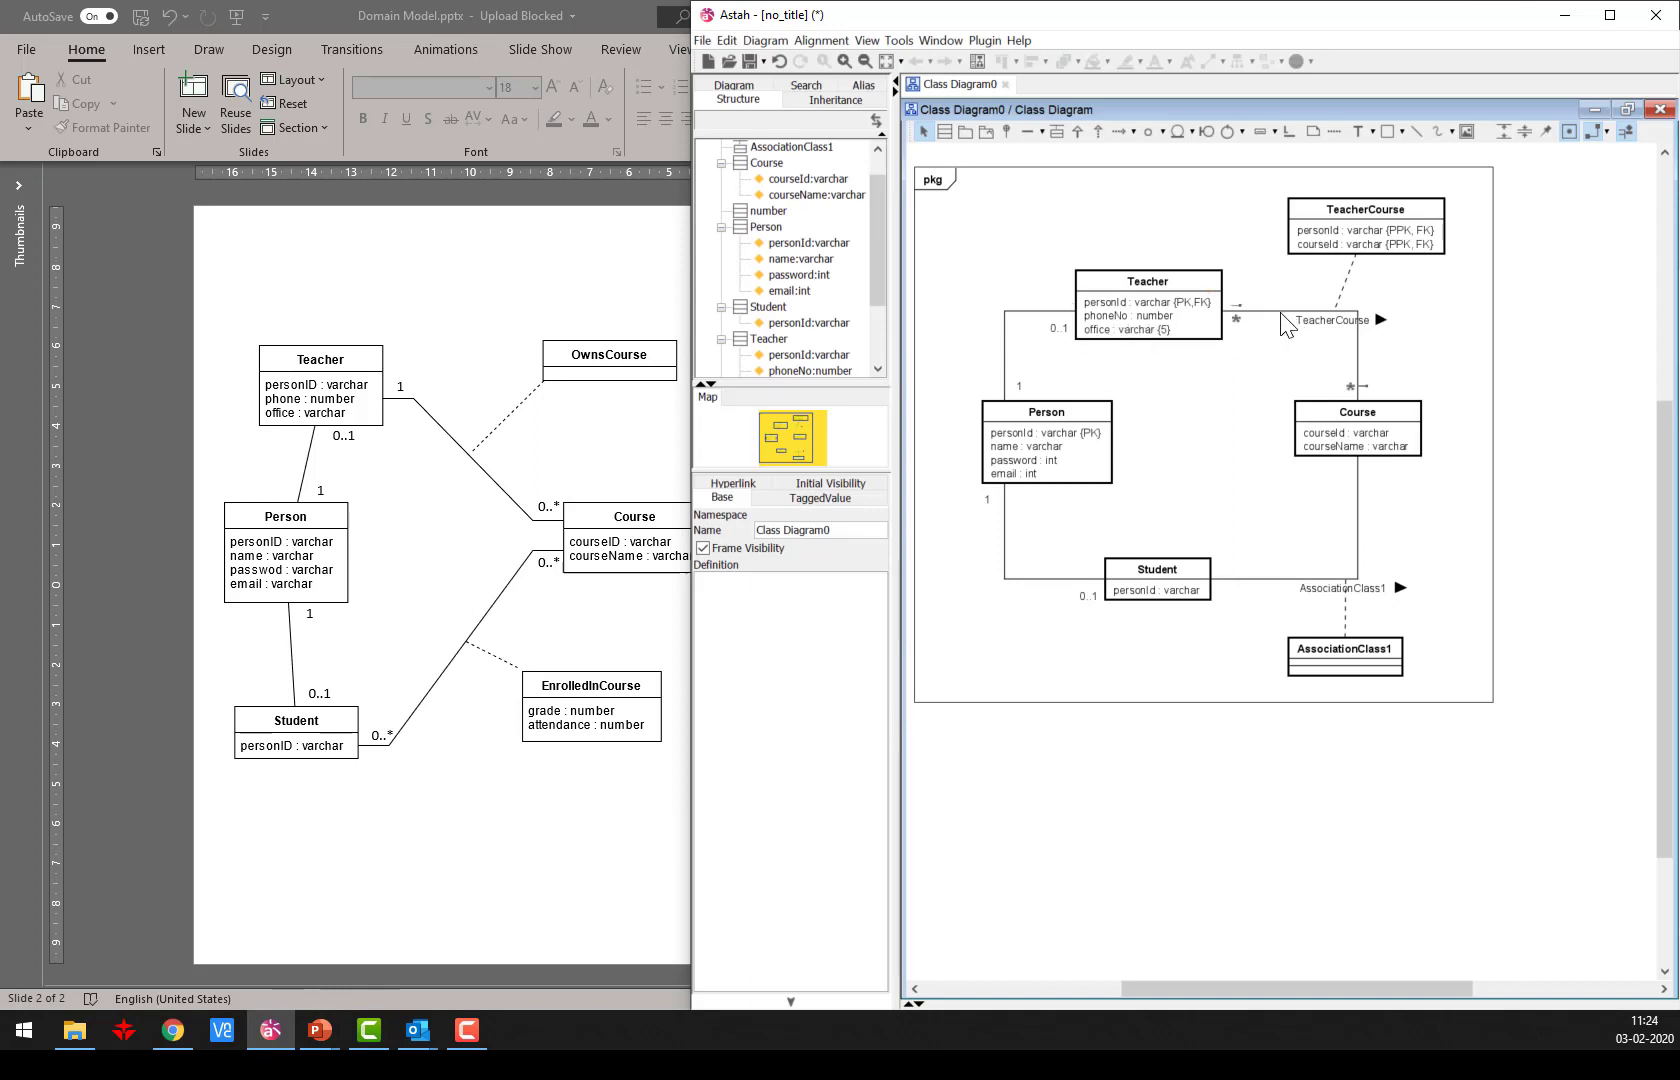
pyautogui.click(1417, 250)
pyautogui.click(1457, 315)
pyautogui.moveTo(1515, 171); pyautogui.dragTo(1515, 405)
pyautogui.press('Delete')
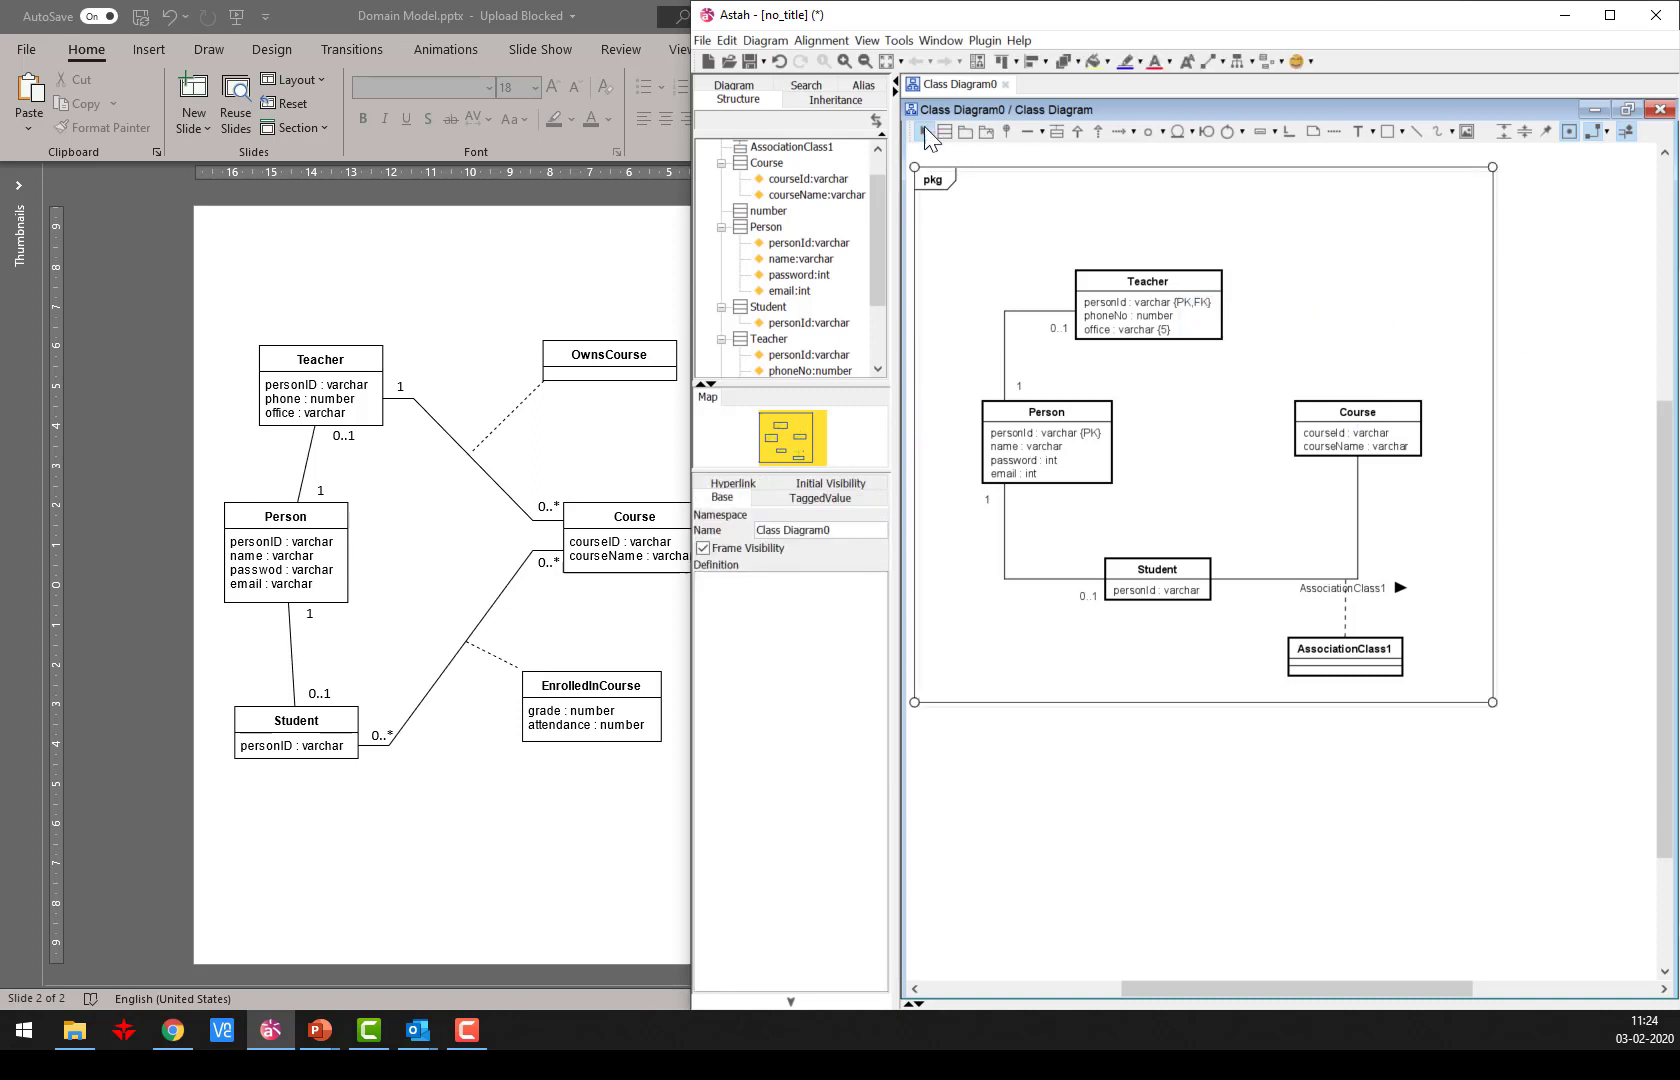
pyautogui.click(676, 830)
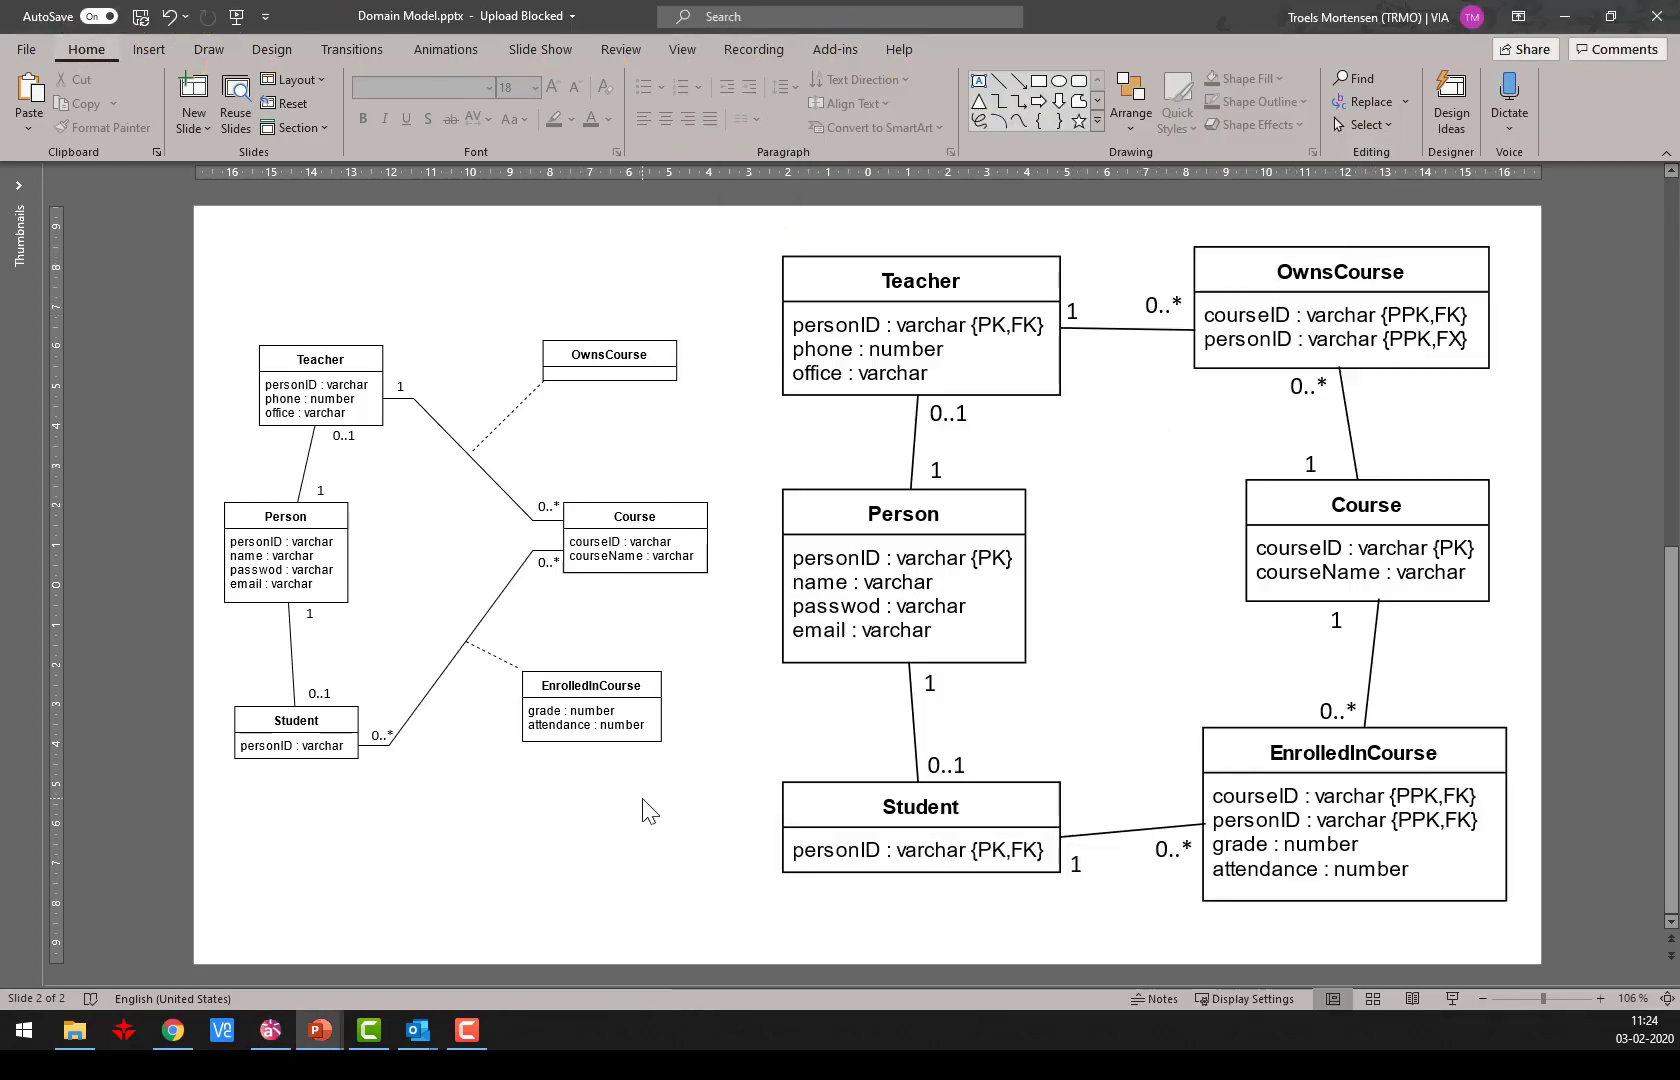
pyautogui.hotkey('alt', 'Tab')
# Add a new class above Course and name it CourseTeacher.
pyautogui.click(944, 131)
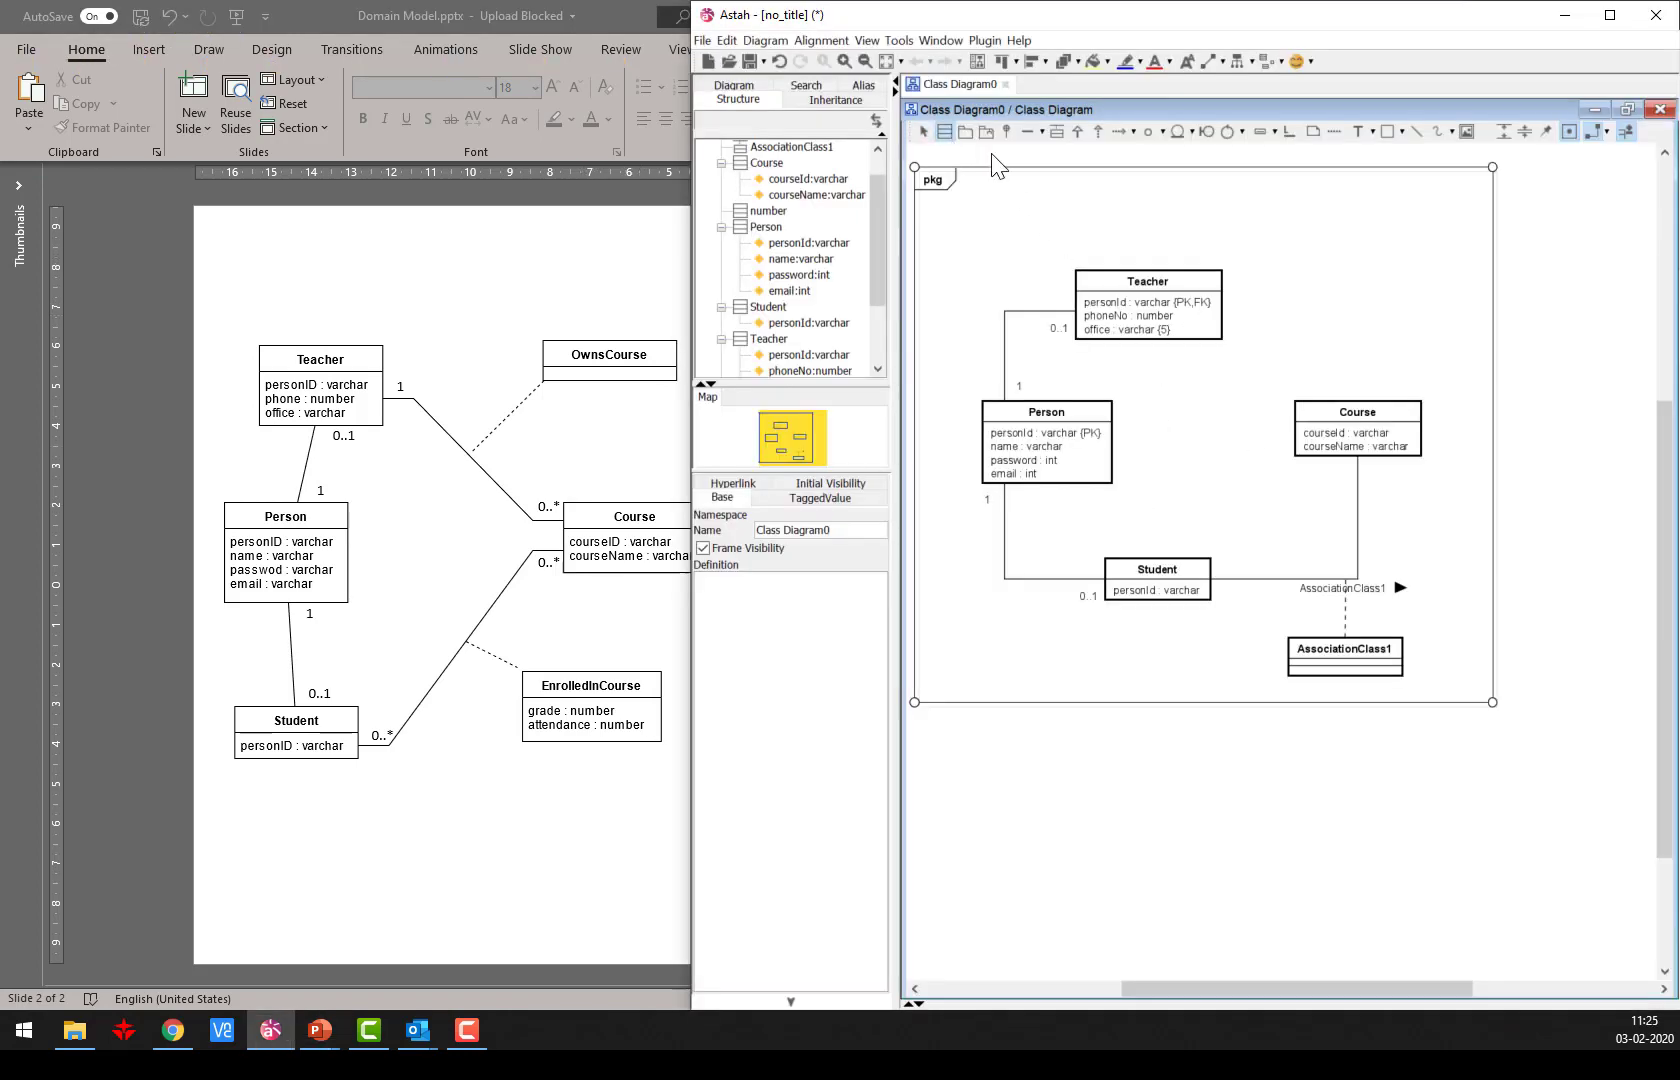
pyautogui.click(1338, 240)
pyautogui.write('o')
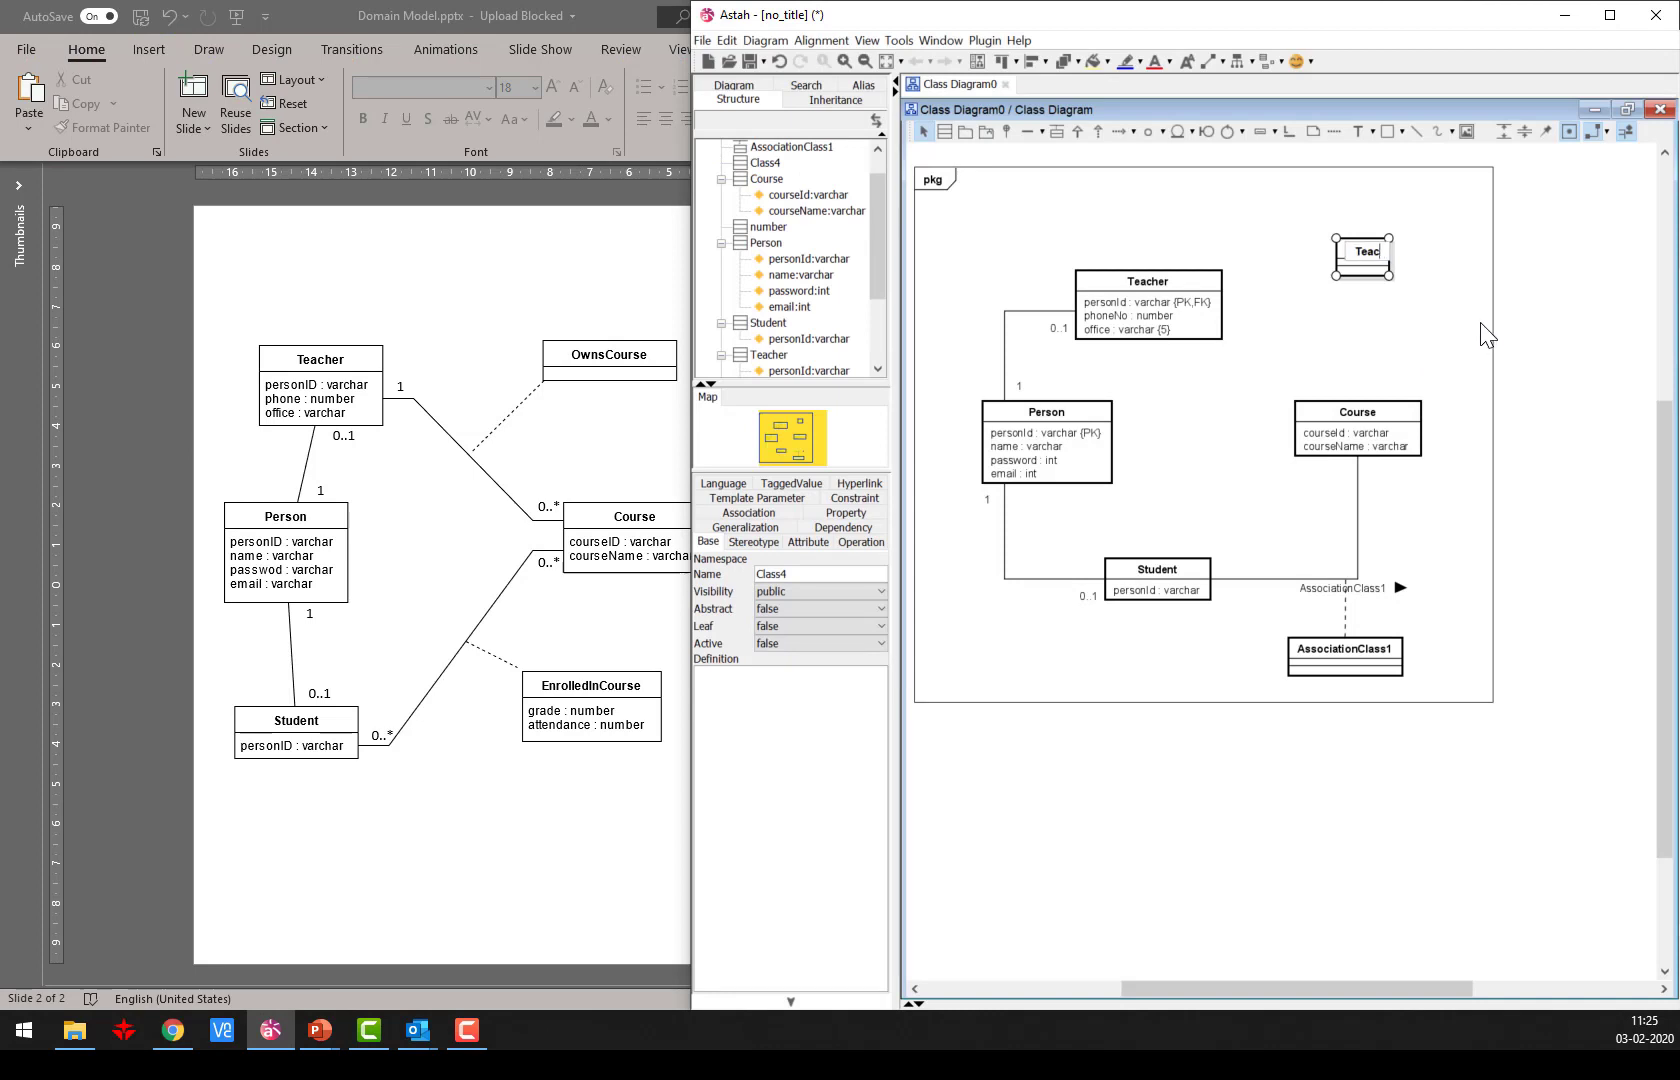
pyautogui.write('eacherCourse')
pyautogui.press('Escape')
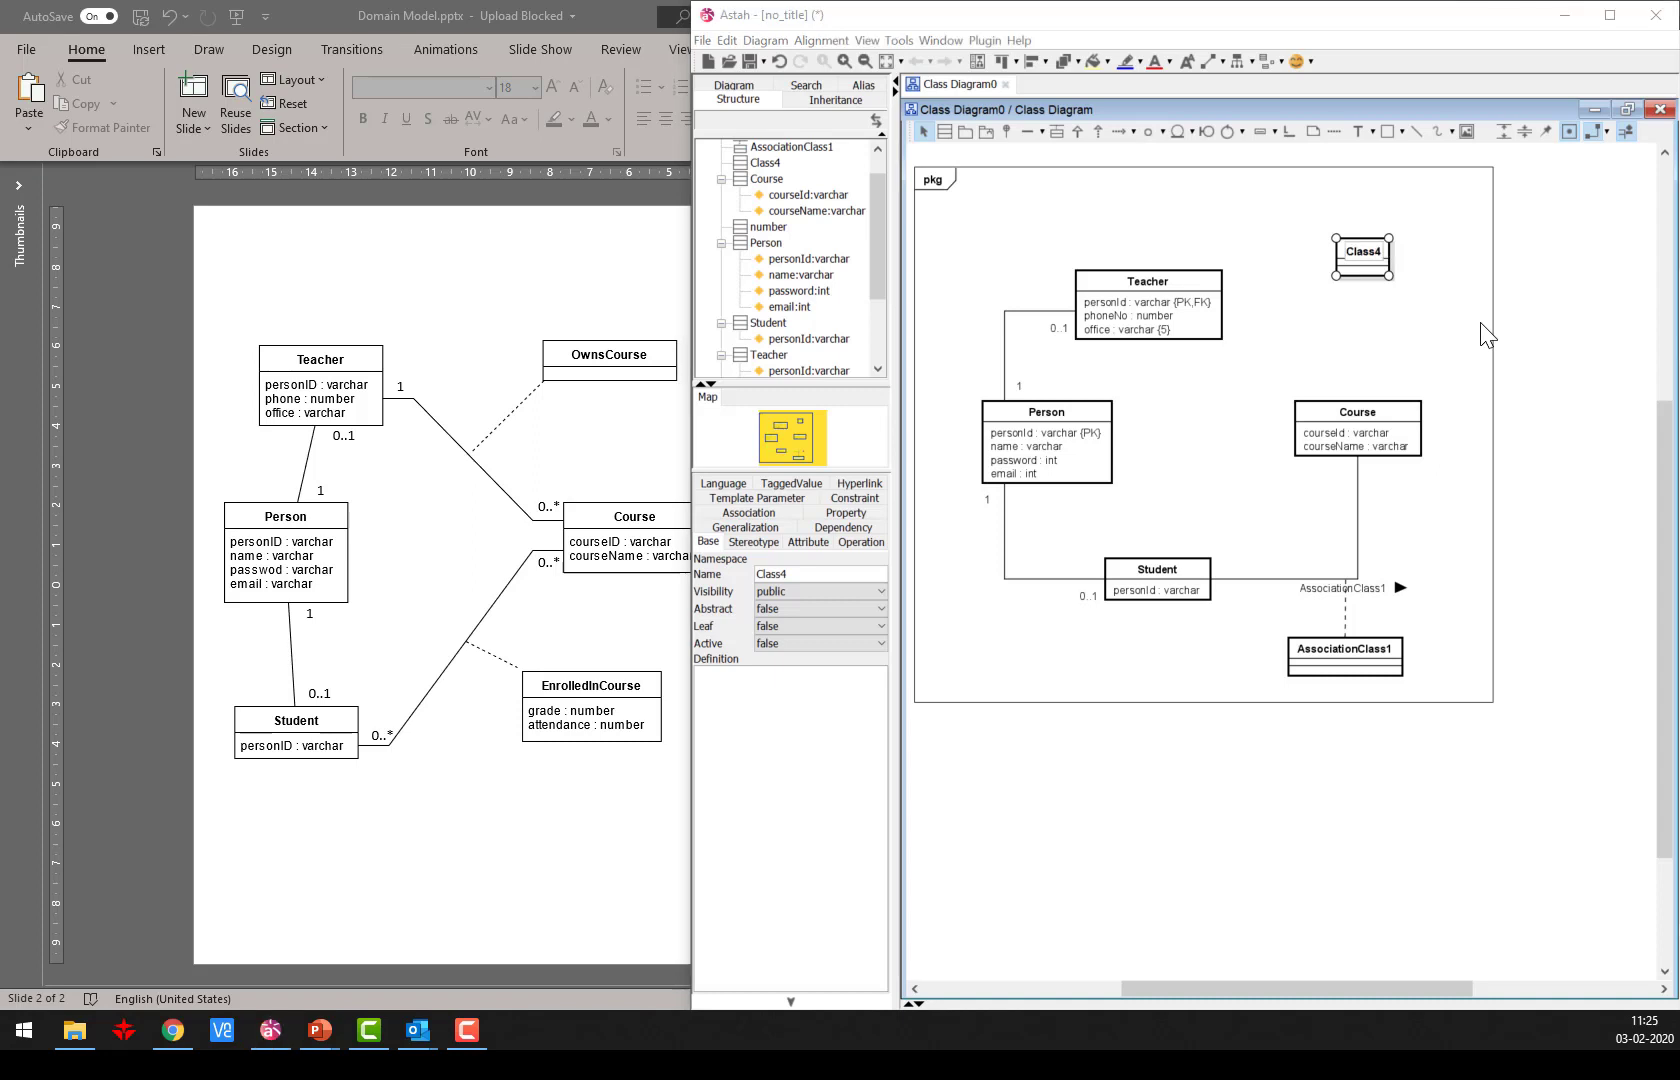
pyautogui.click(1428, 278)
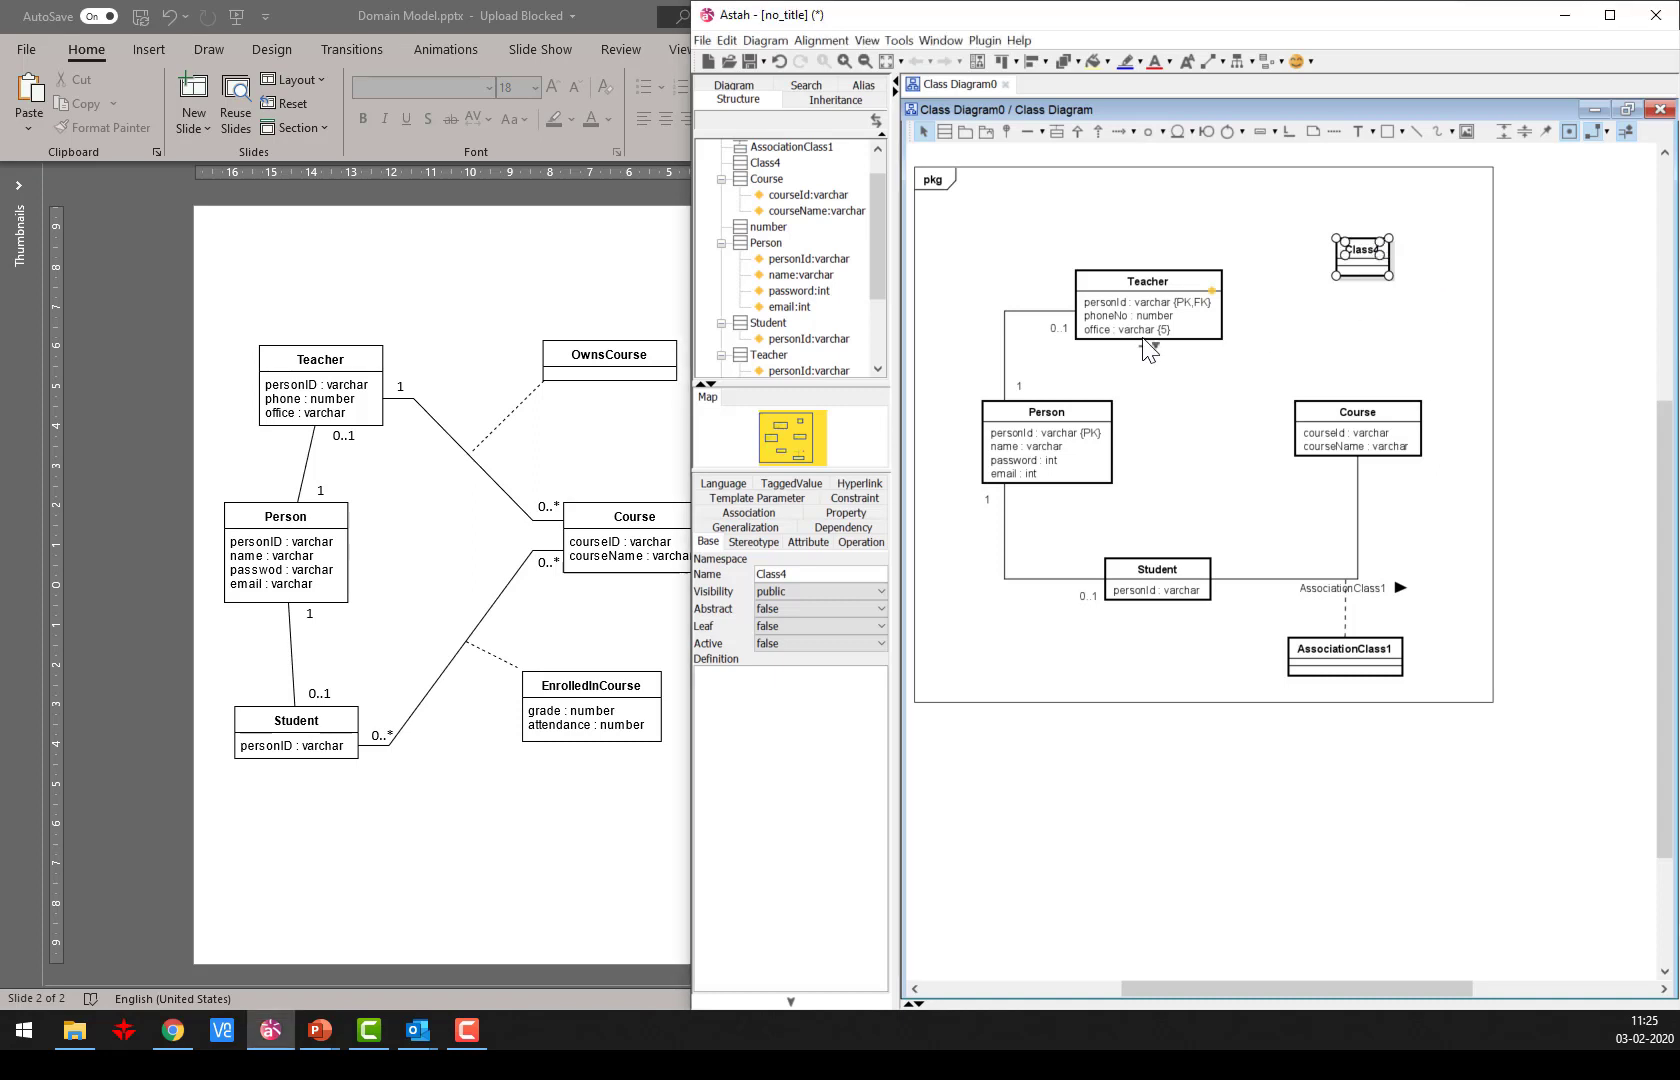
pyautogui.doubleClick(1370, 248)
pyautogui.write('CourseTeacher')
pyautogui.press('Return')
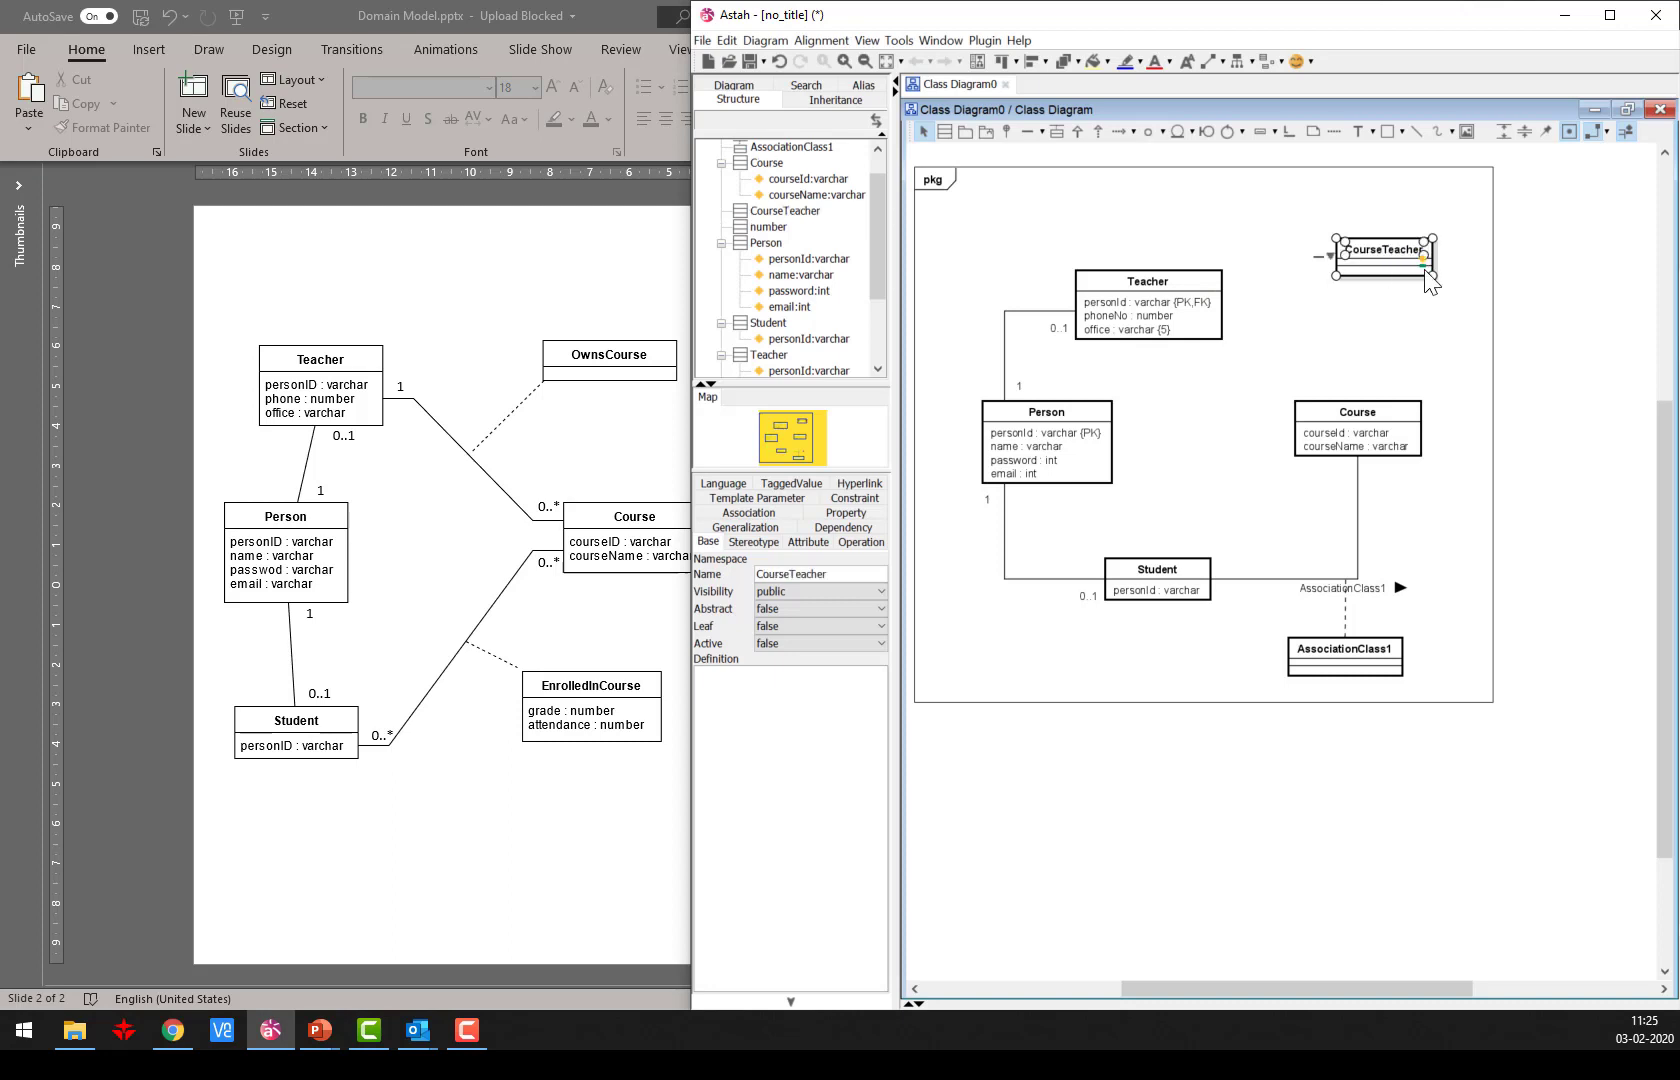
# Add the attribute personId : varchar to the CourseTeacher class and give it the constraint PPK,FK.
pyautogui.hotkey('ctrl', 'f')
pyautogui.write('pers')
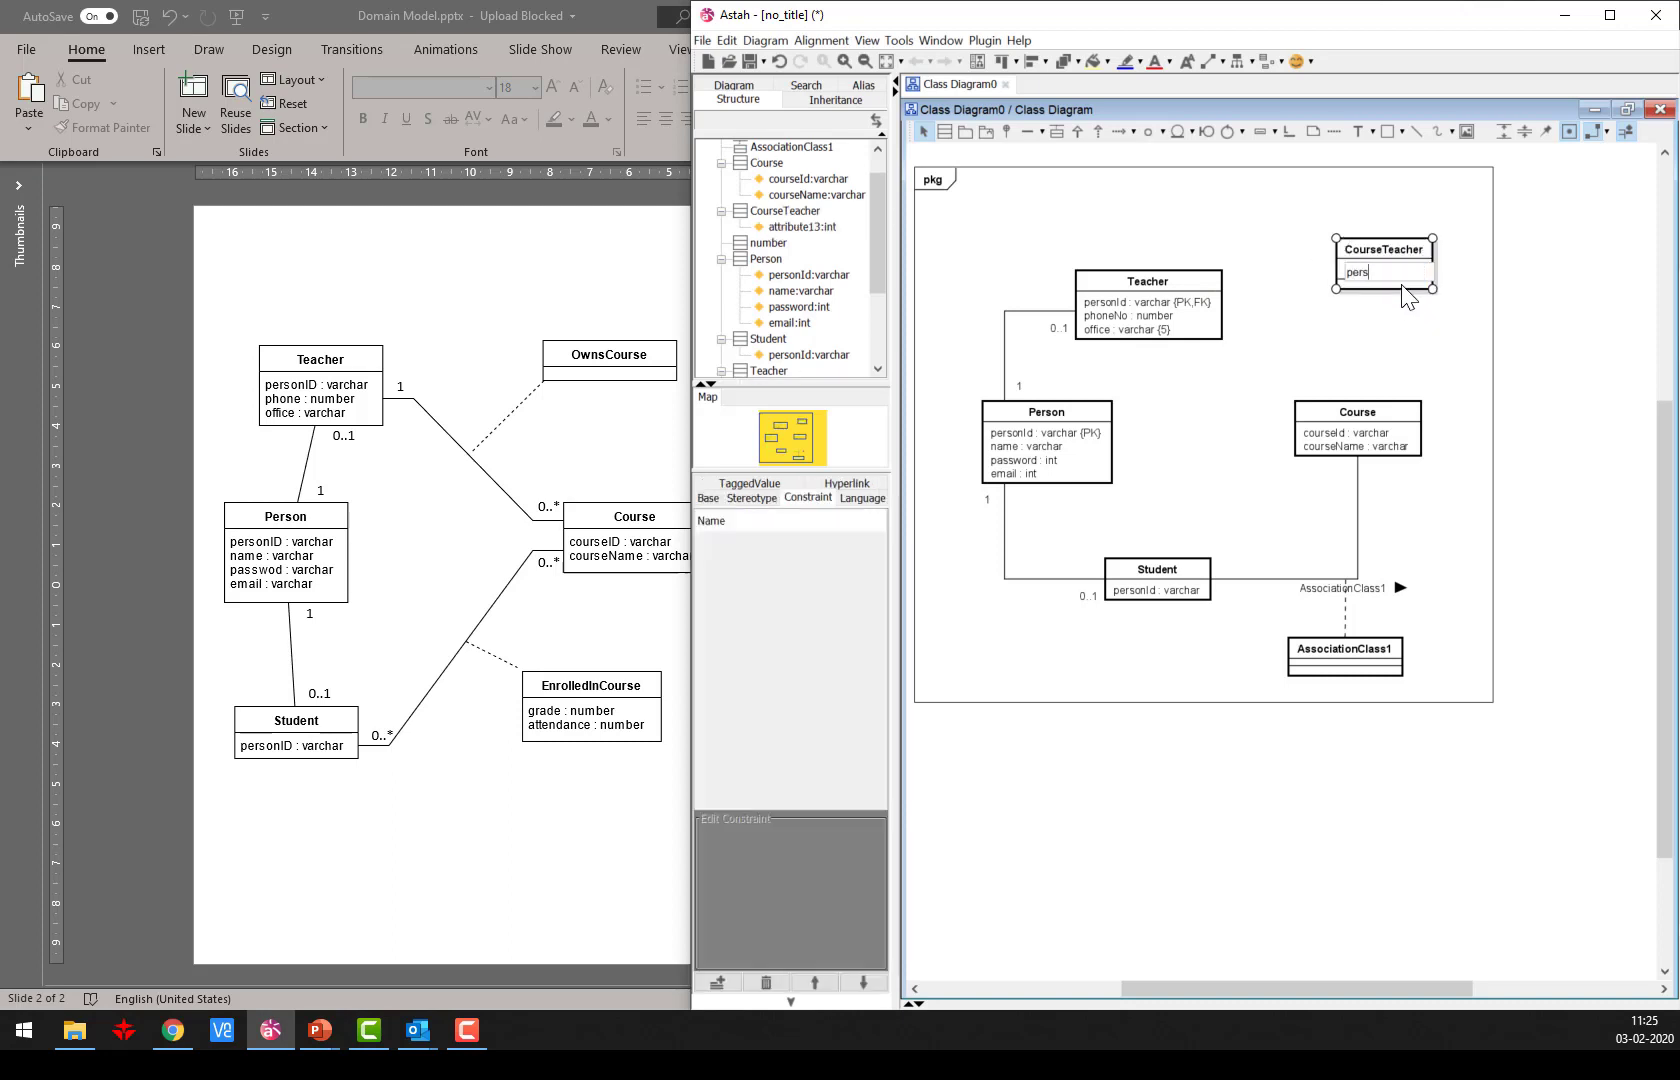
pyautogui.write('onId : v')
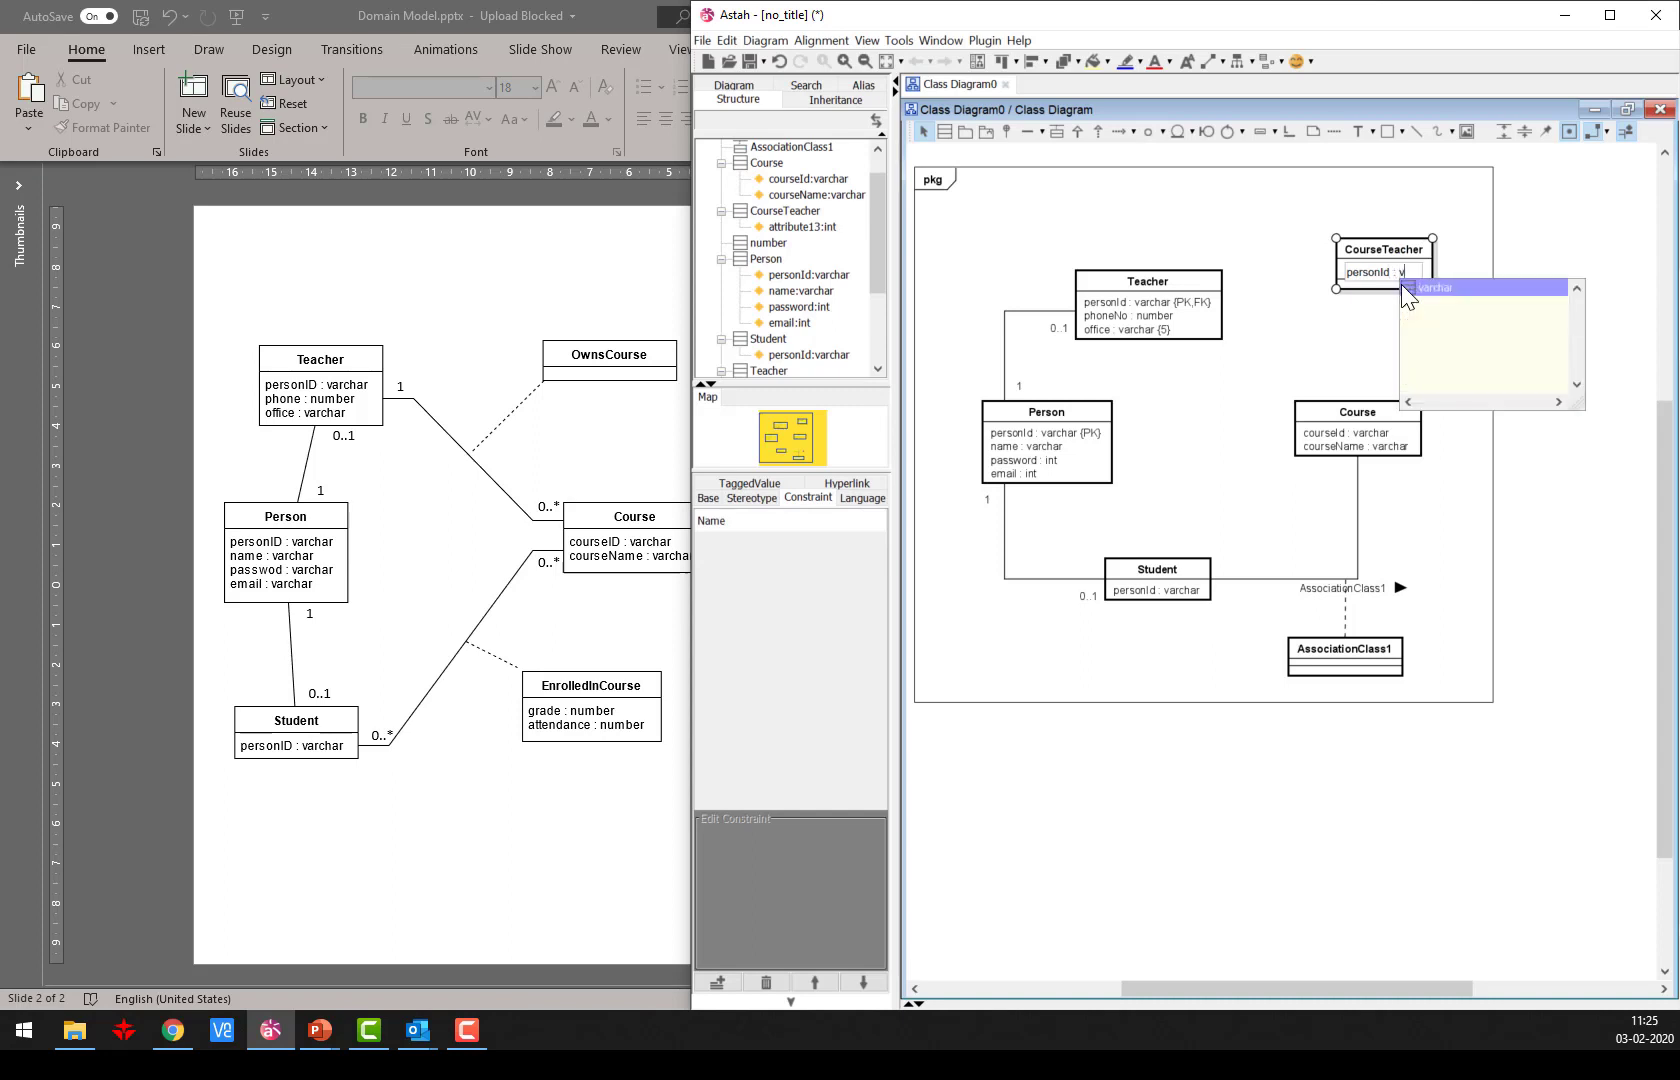
pyautogui.write('archar')
pyautogui.press('Return')
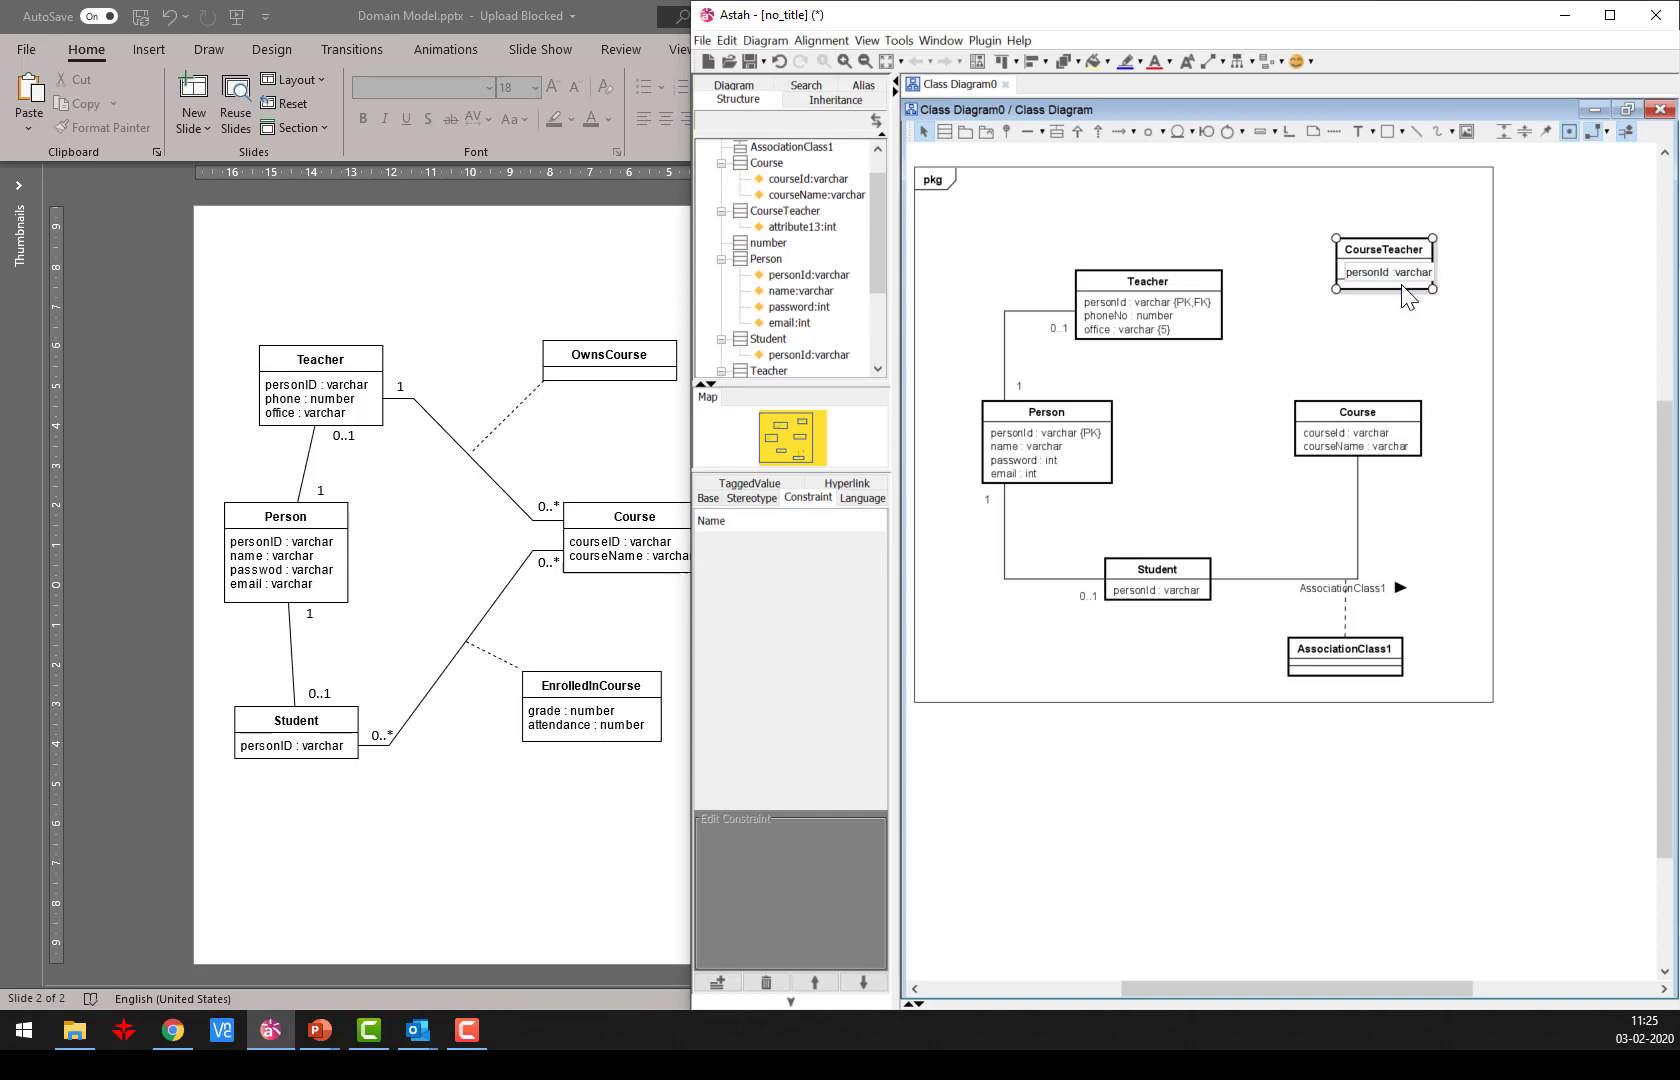
pyautogui.press('Return')
pyautogui.click(728, 979)
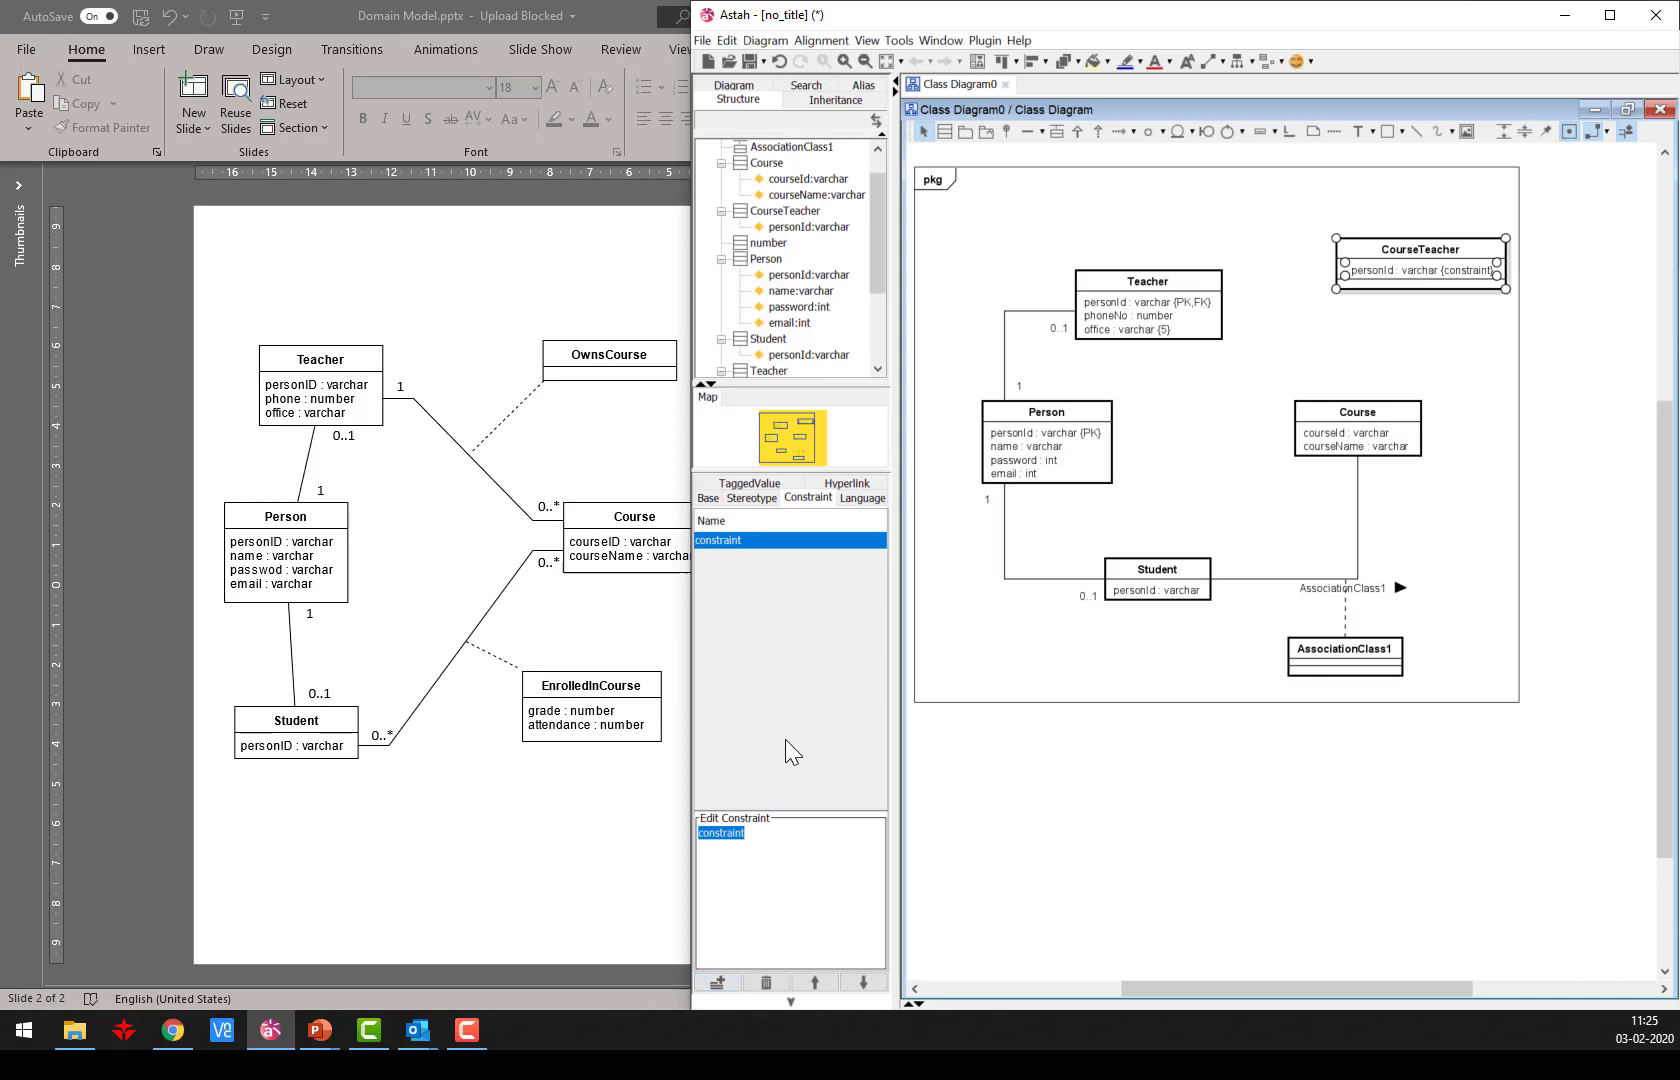
pyautogui.write('PPK,FK')
pyautogui.press('Return')
pyautogui.click(1546, 250)
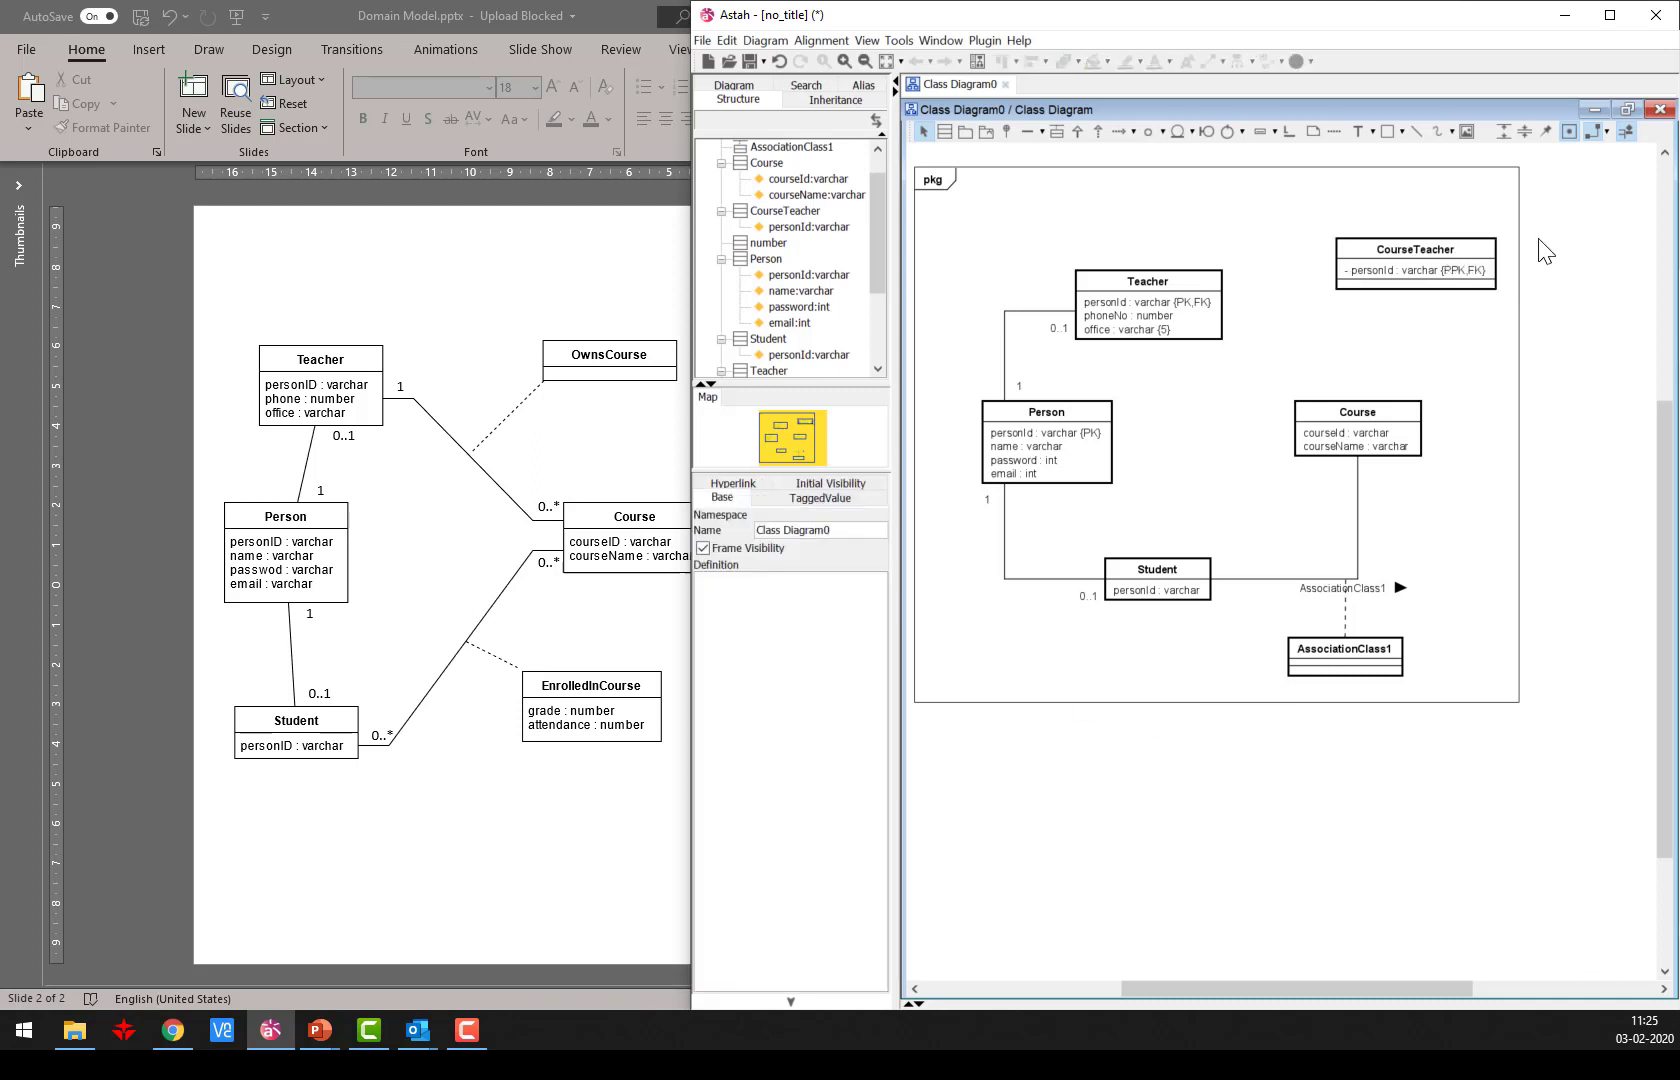
# Add the attribute courseID : varchar to the CourseTeacher class and give it the constraint PPK,FK.
pyautogui.click(1437, 278)
pyautogui.hotkey('ctrl', 'f')
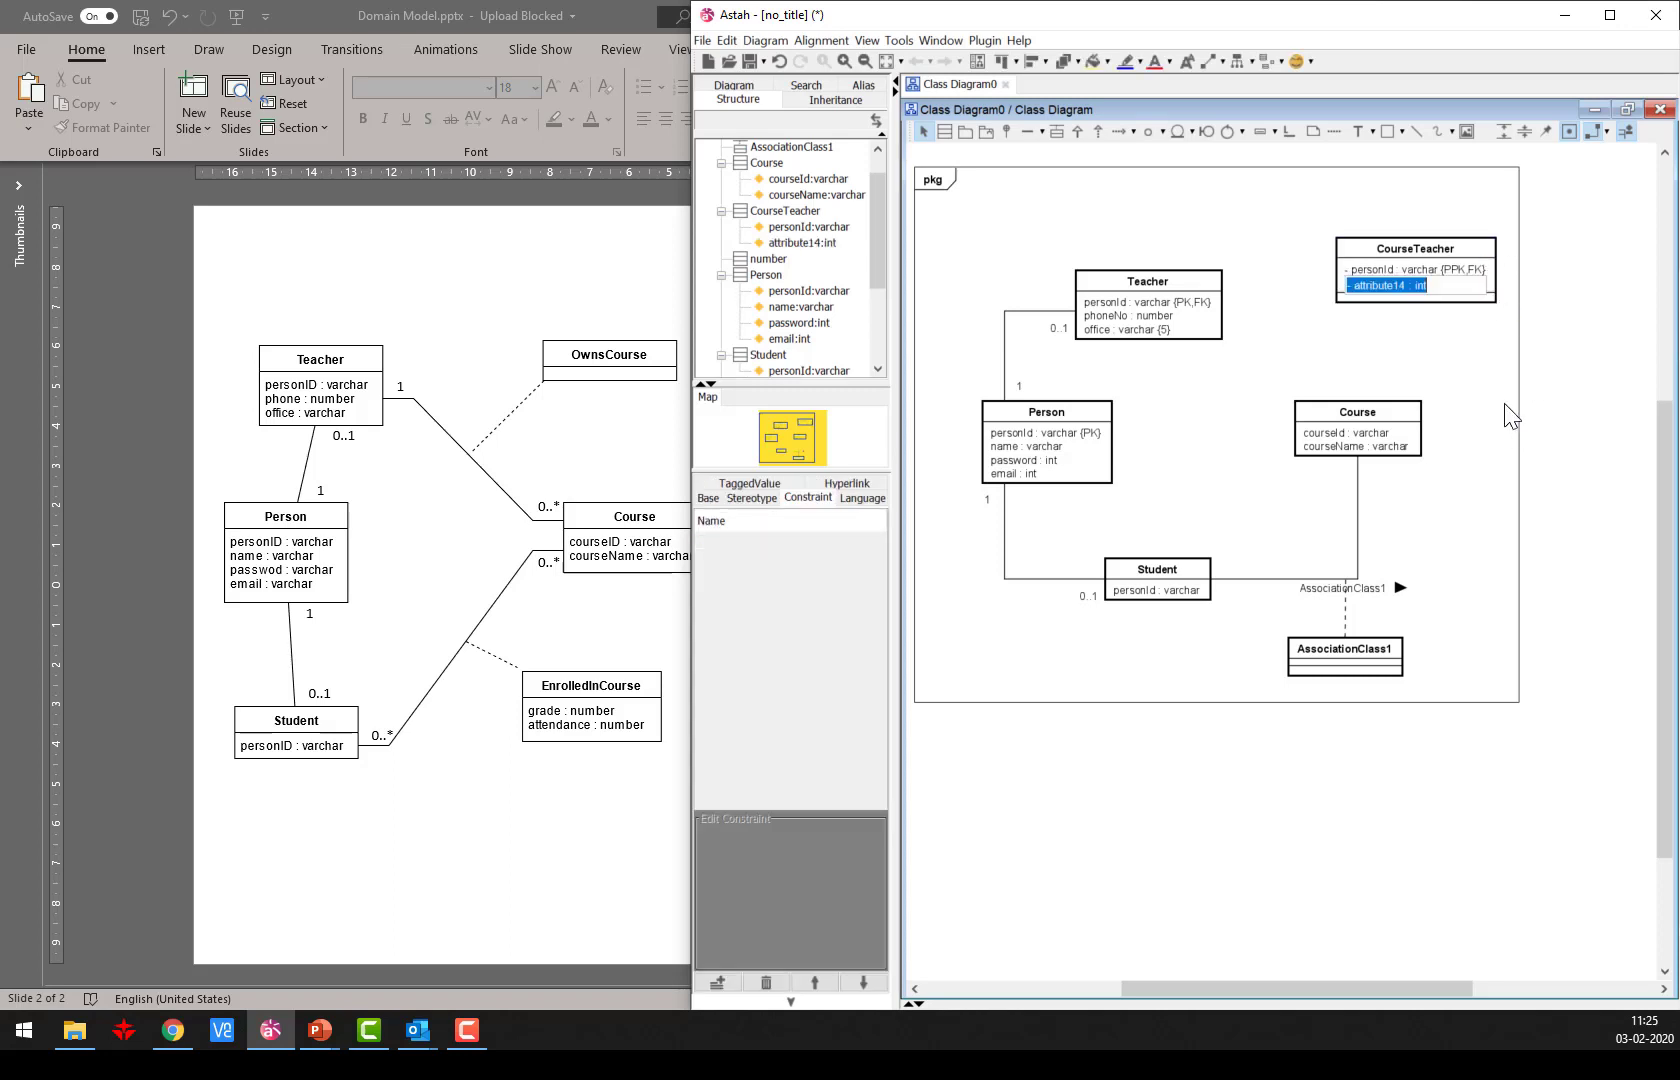
pyautogui.write('courseID : varchar')
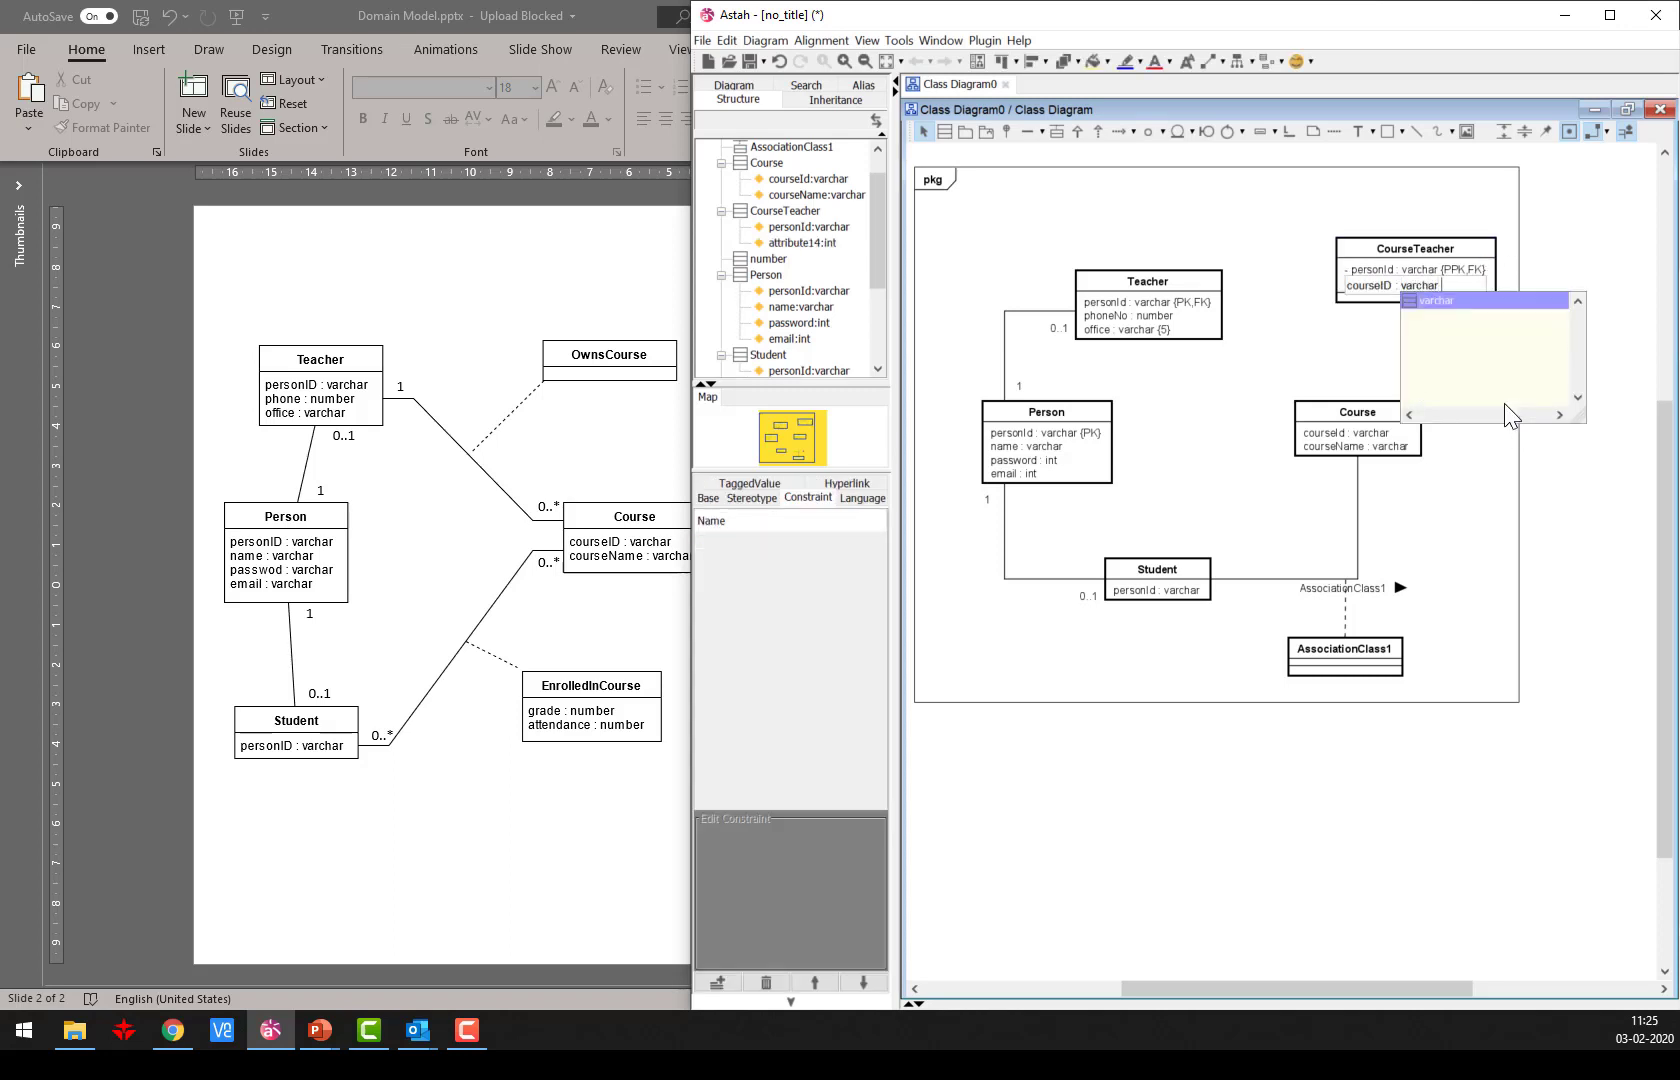
pyautogui.press('Return')
pyautogui.press('Return')
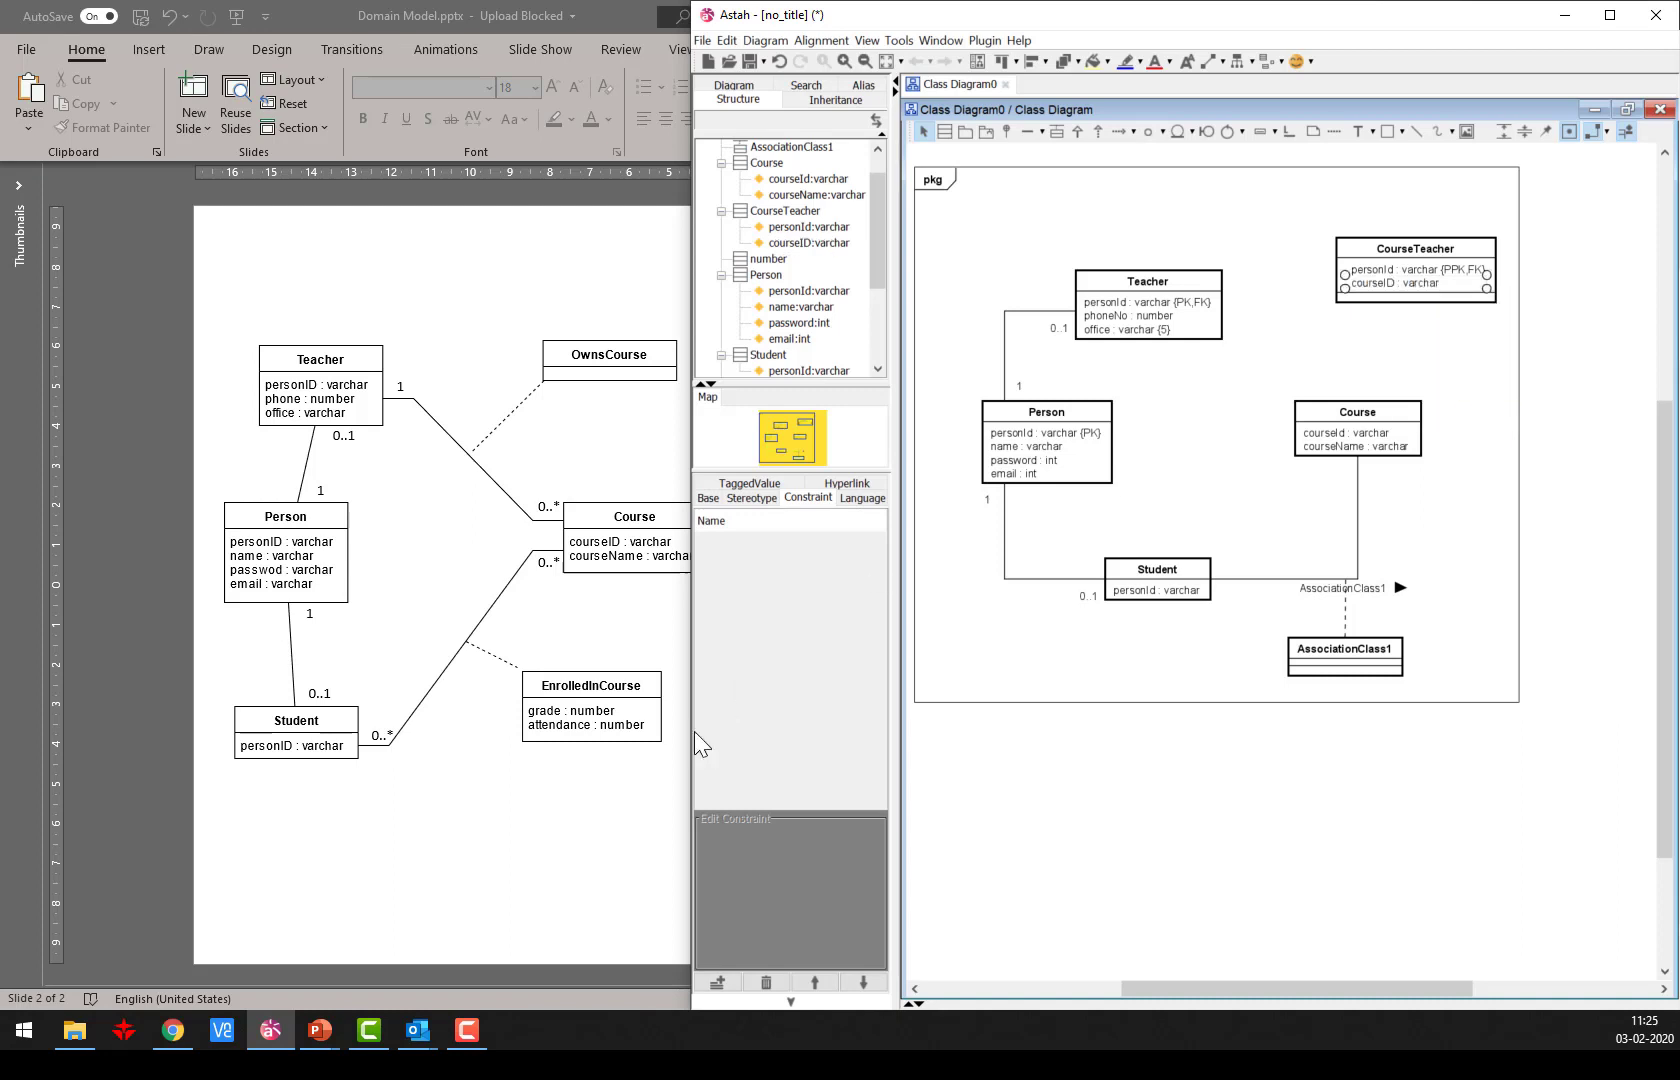
pyautogui.click(718, 983)
pyautogui.write('PP')
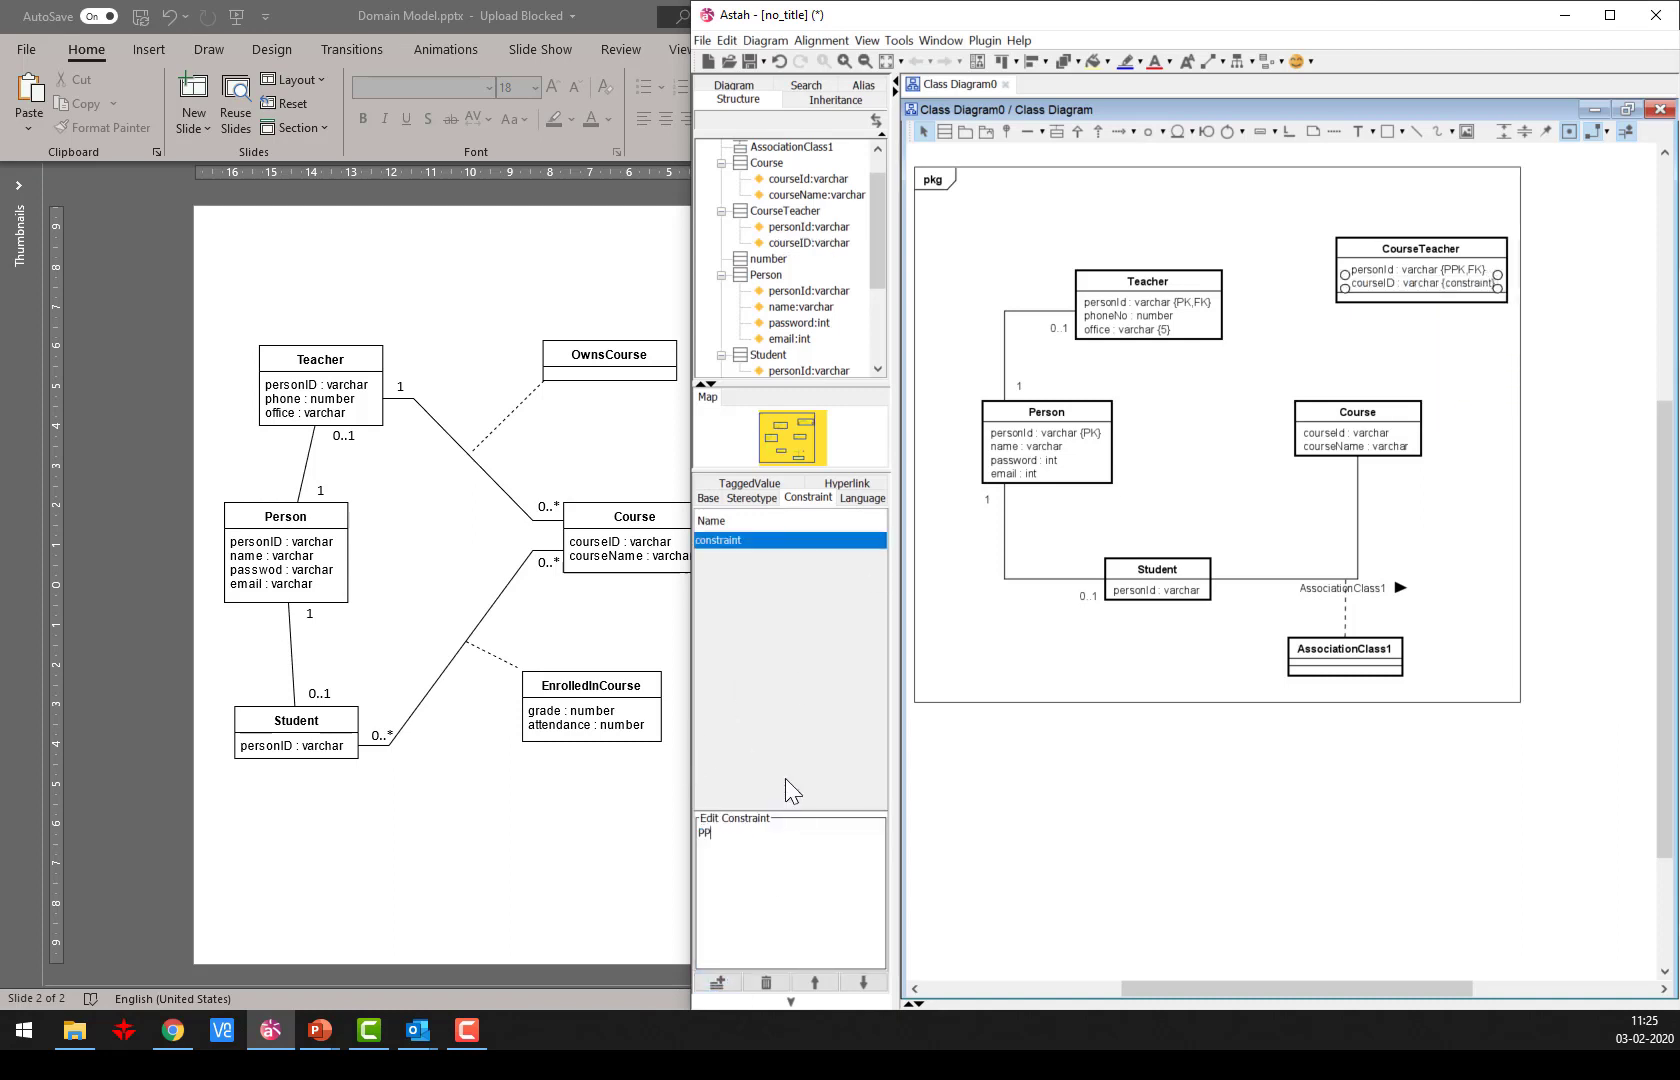
pyautogui.write('K,FK')
pyautogui.click(1144, 761)
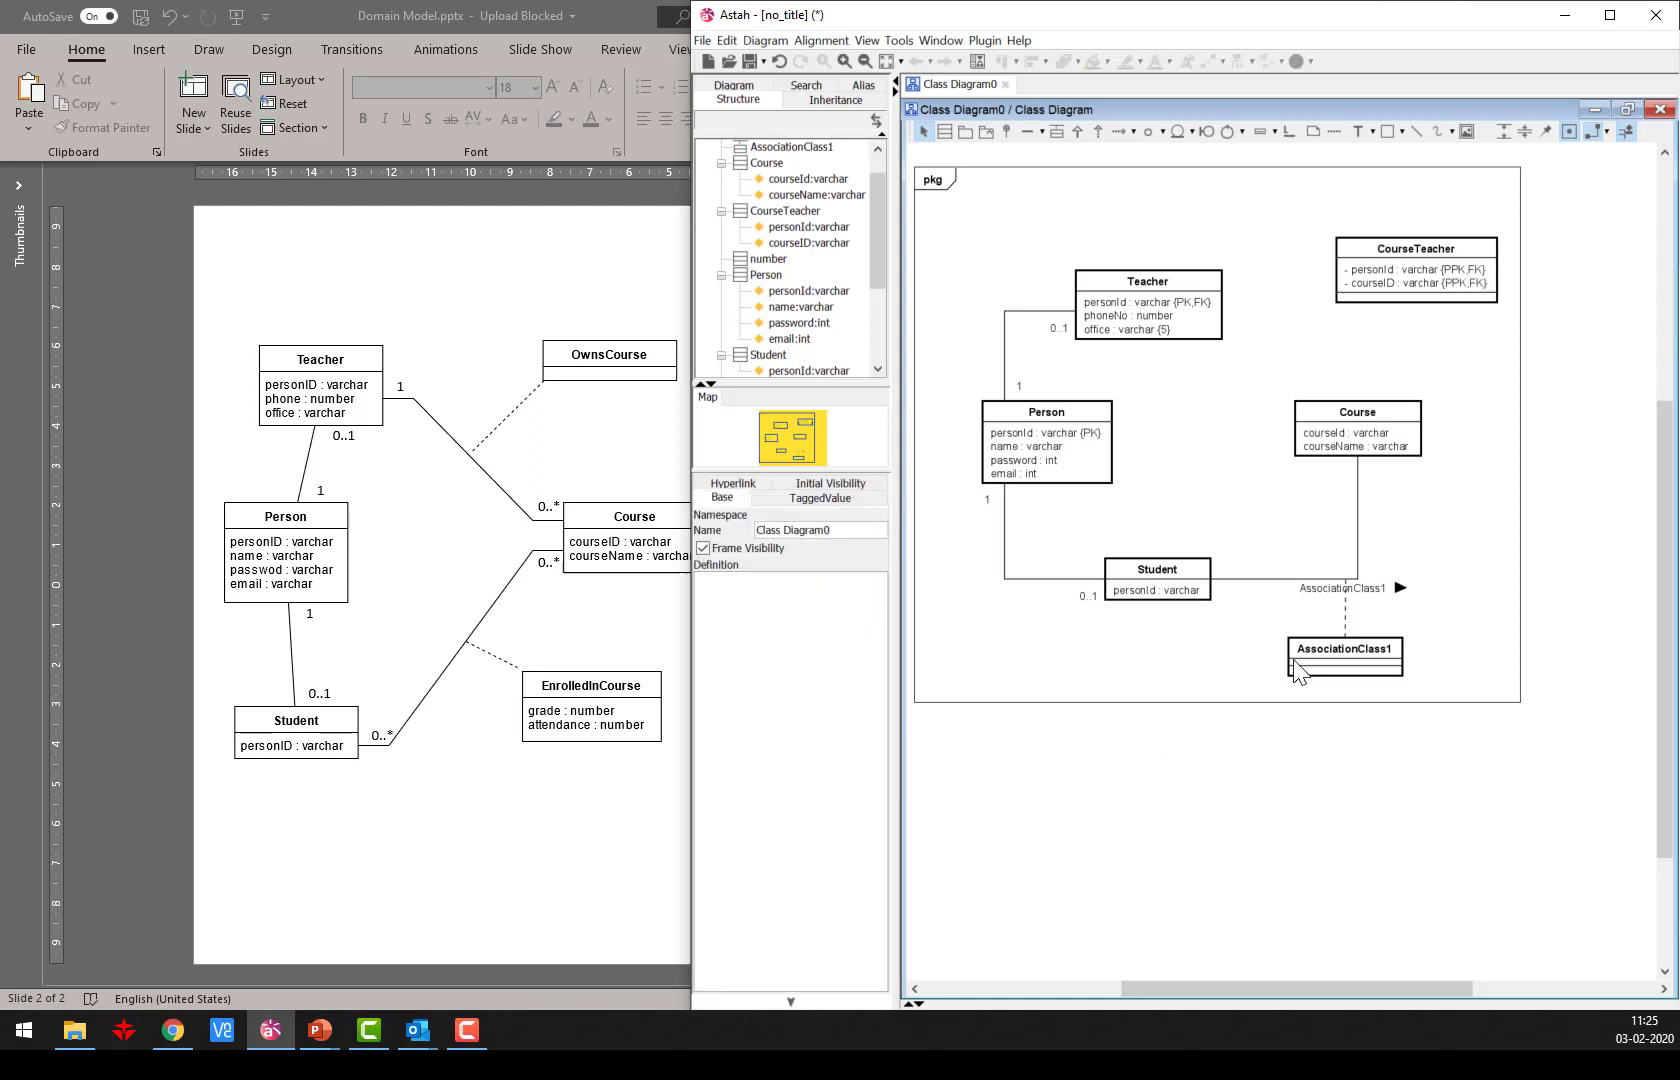
# Hide the CourseTeacher class's operation compartment and the visibility signs before its attributes.
pyautogui.click(1461, 298)
pyautogui.rightClick(1461, 298)
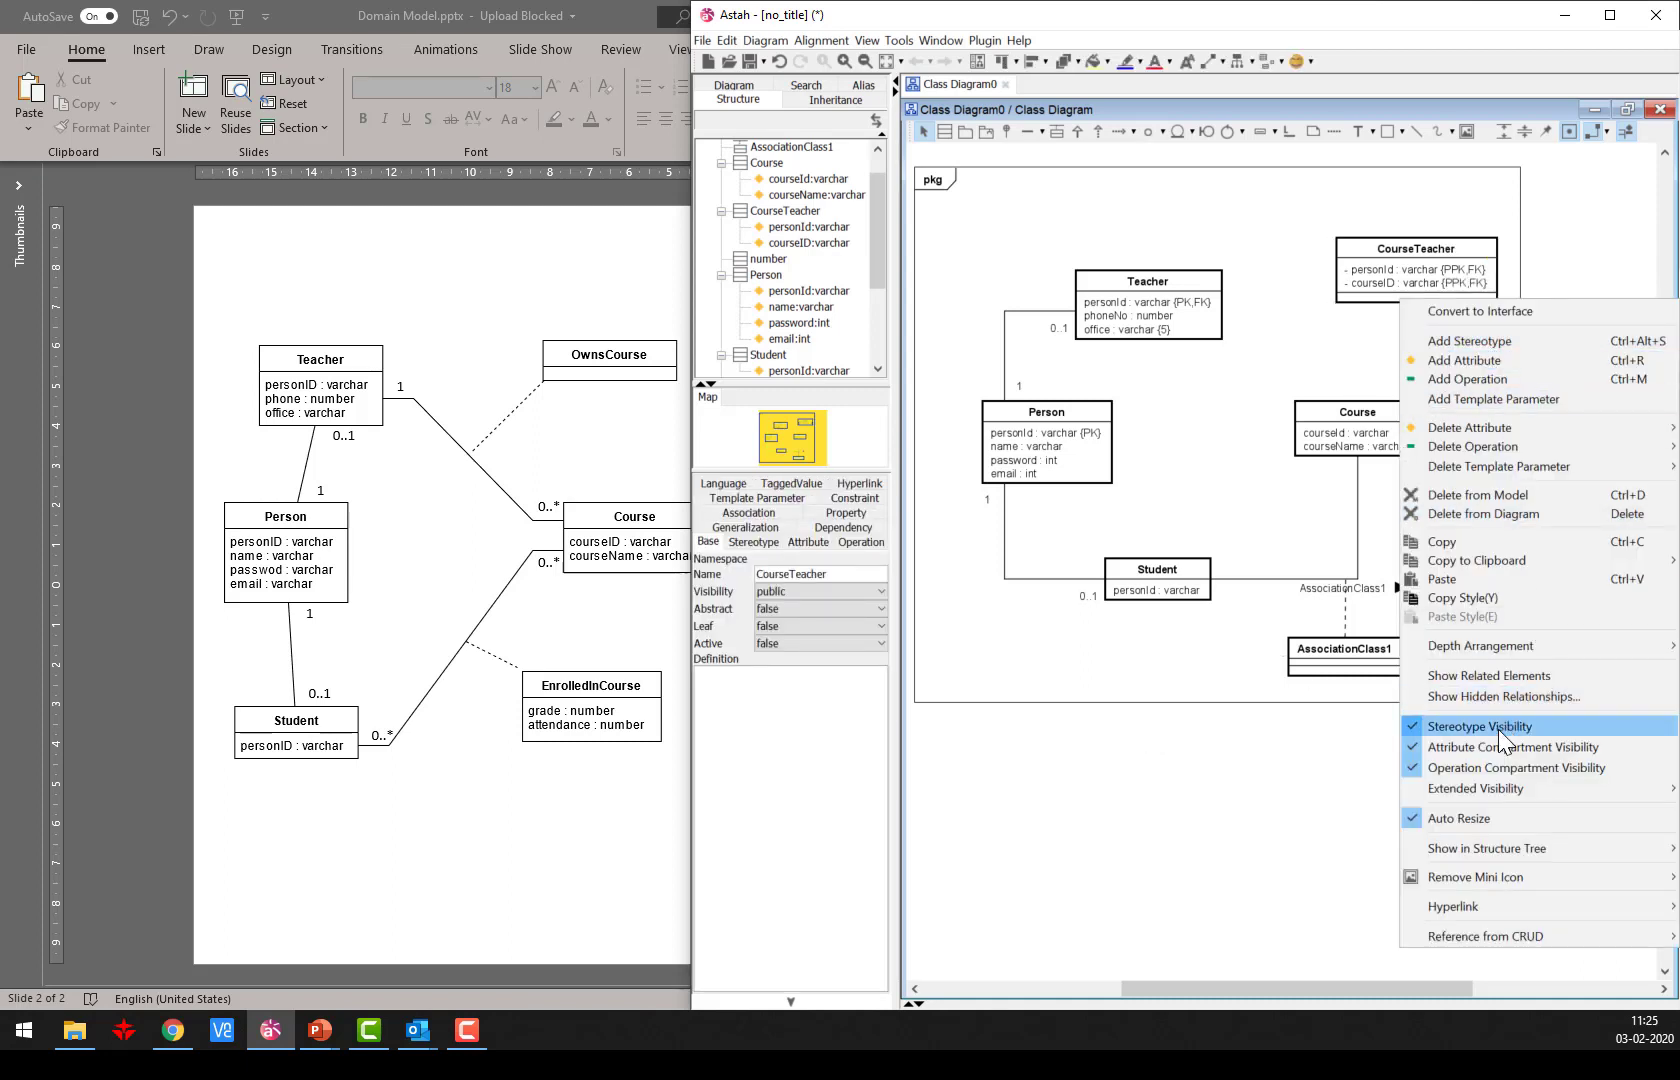
pyautogui.click(1504, 767)
pyautogui.rightClick(1426, 290)
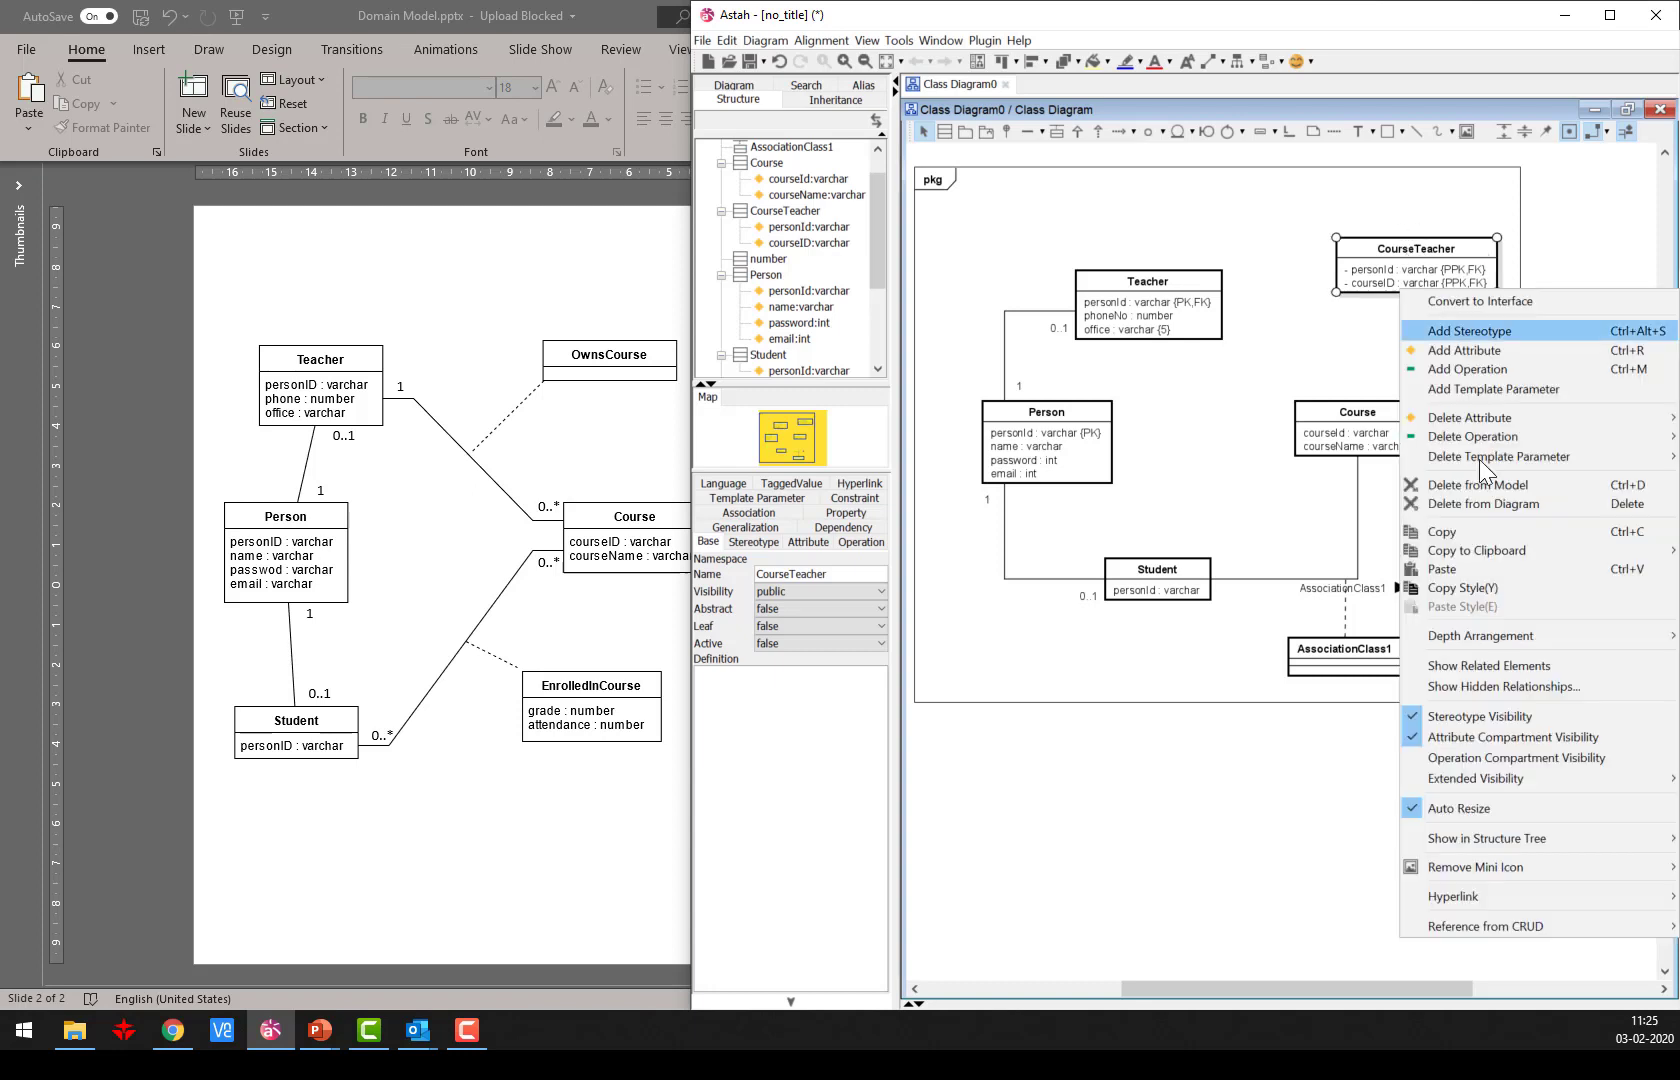
pyautogui.moveTo(1512, 784)
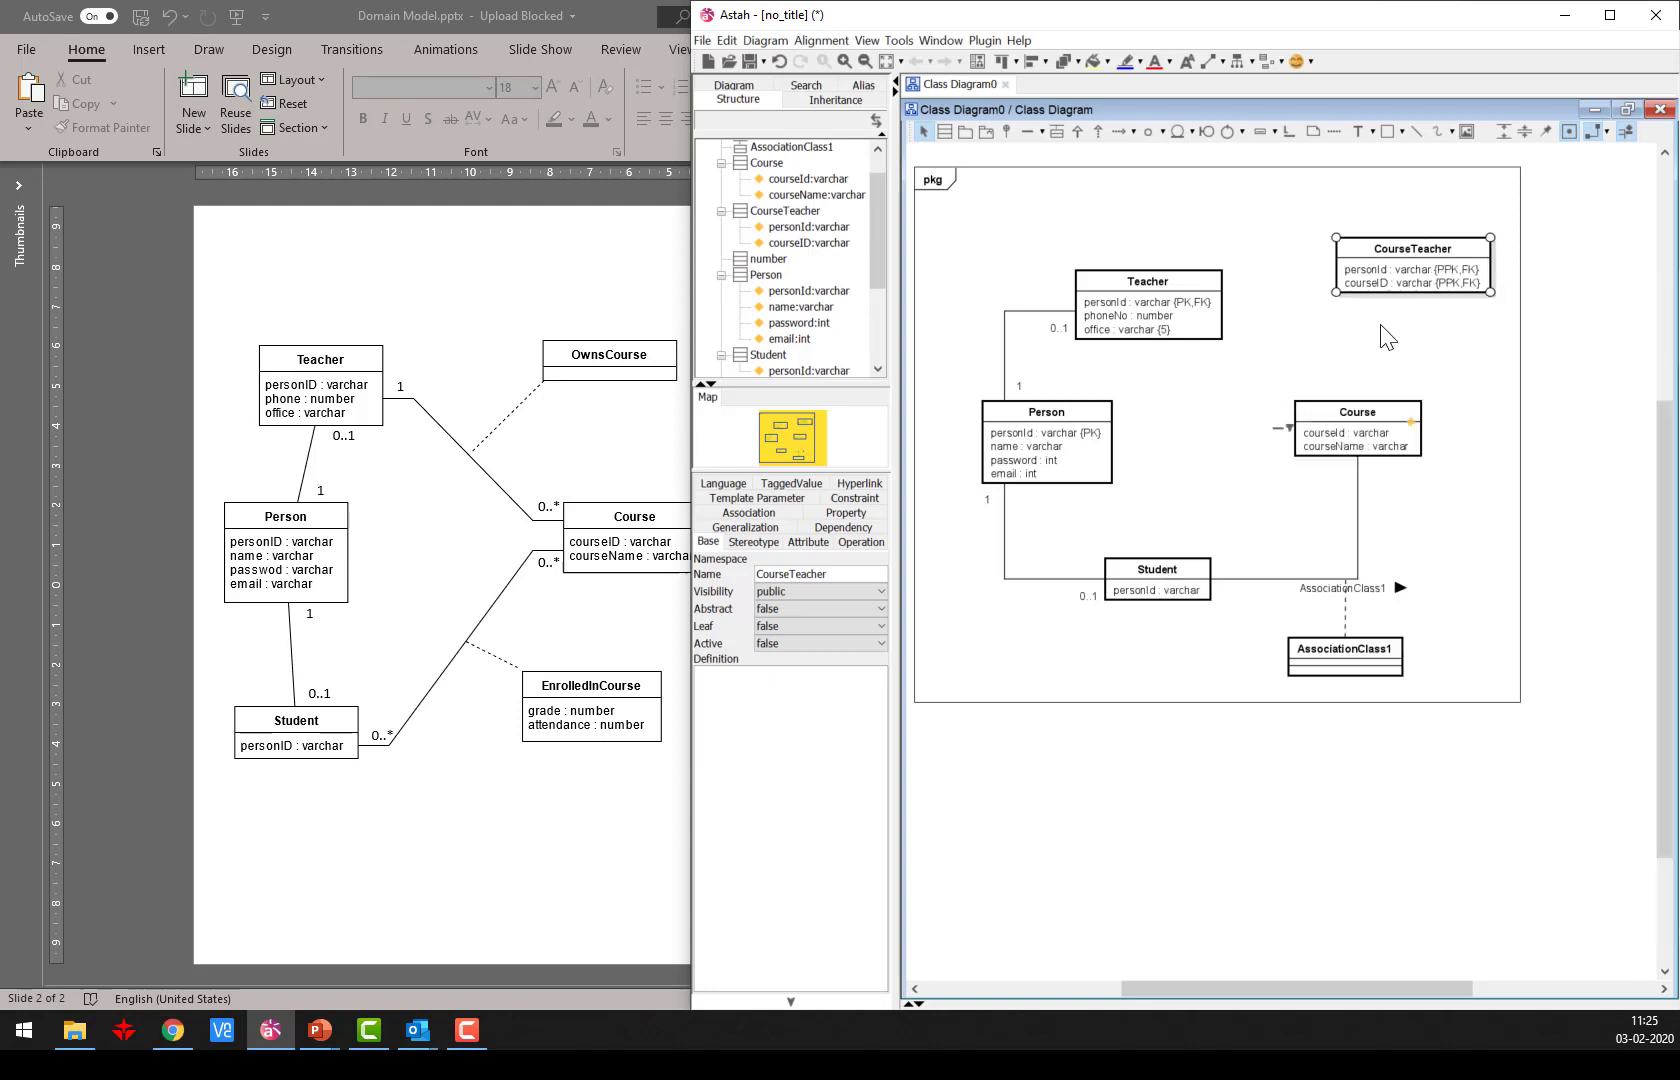
pyautogui.click(1297, 455)
# Position CourseTeacher directly above Course, level with Teacher, and connect it to Teacher with an association.
pyautogui.moveTo(1442, 295); pyautogui.dragTo(1410, 312)
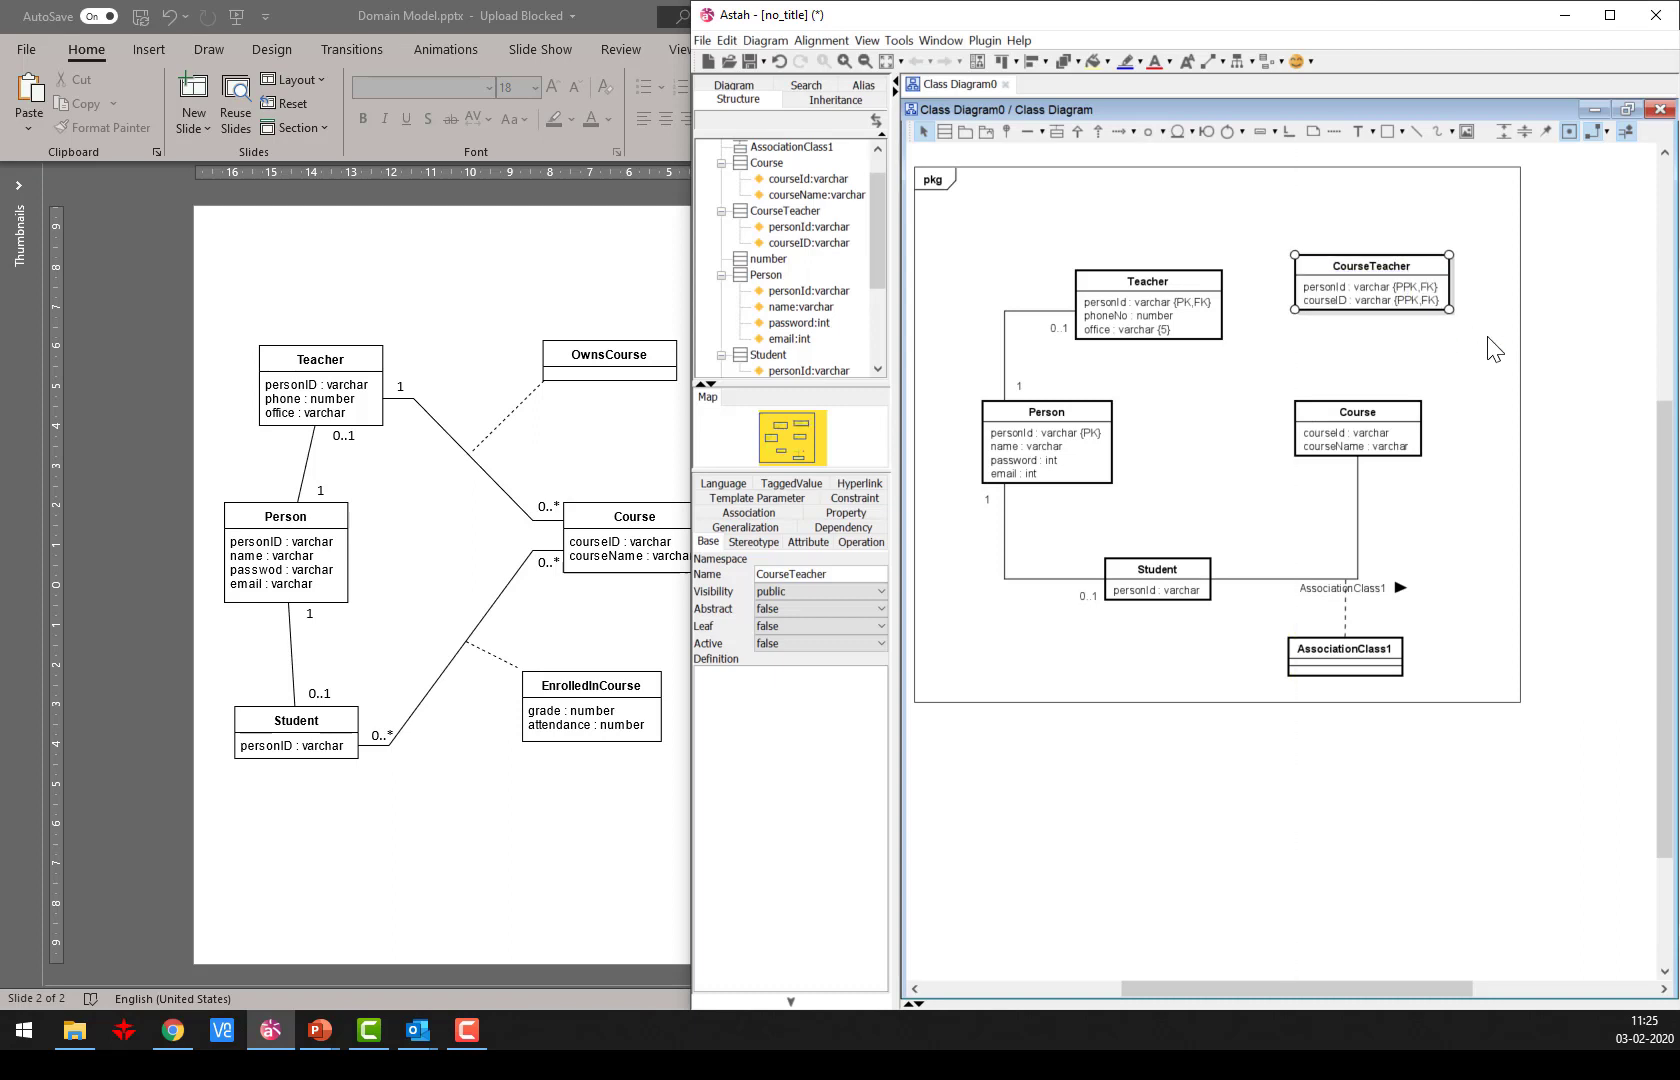
pyautogui.click(1495, 348)
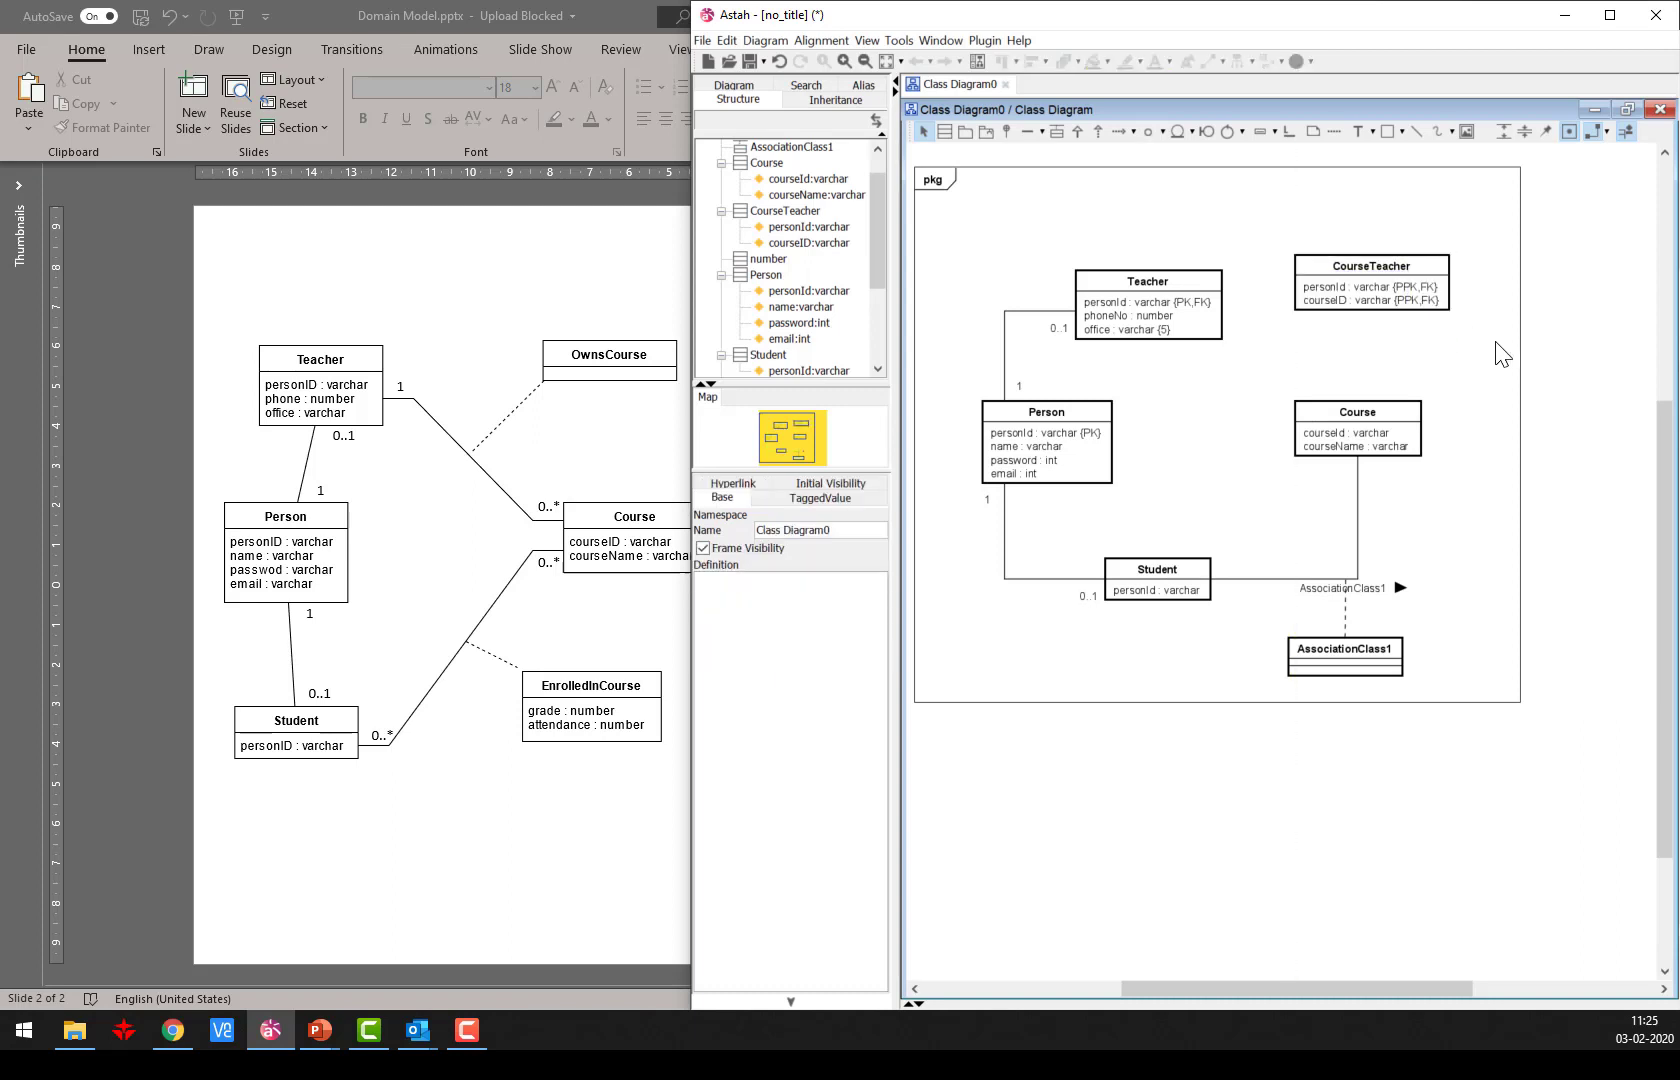
pyautogui.click(1027, 131)
pyautogui.click(1298, 286)
pyautogui.click(1218, 310)
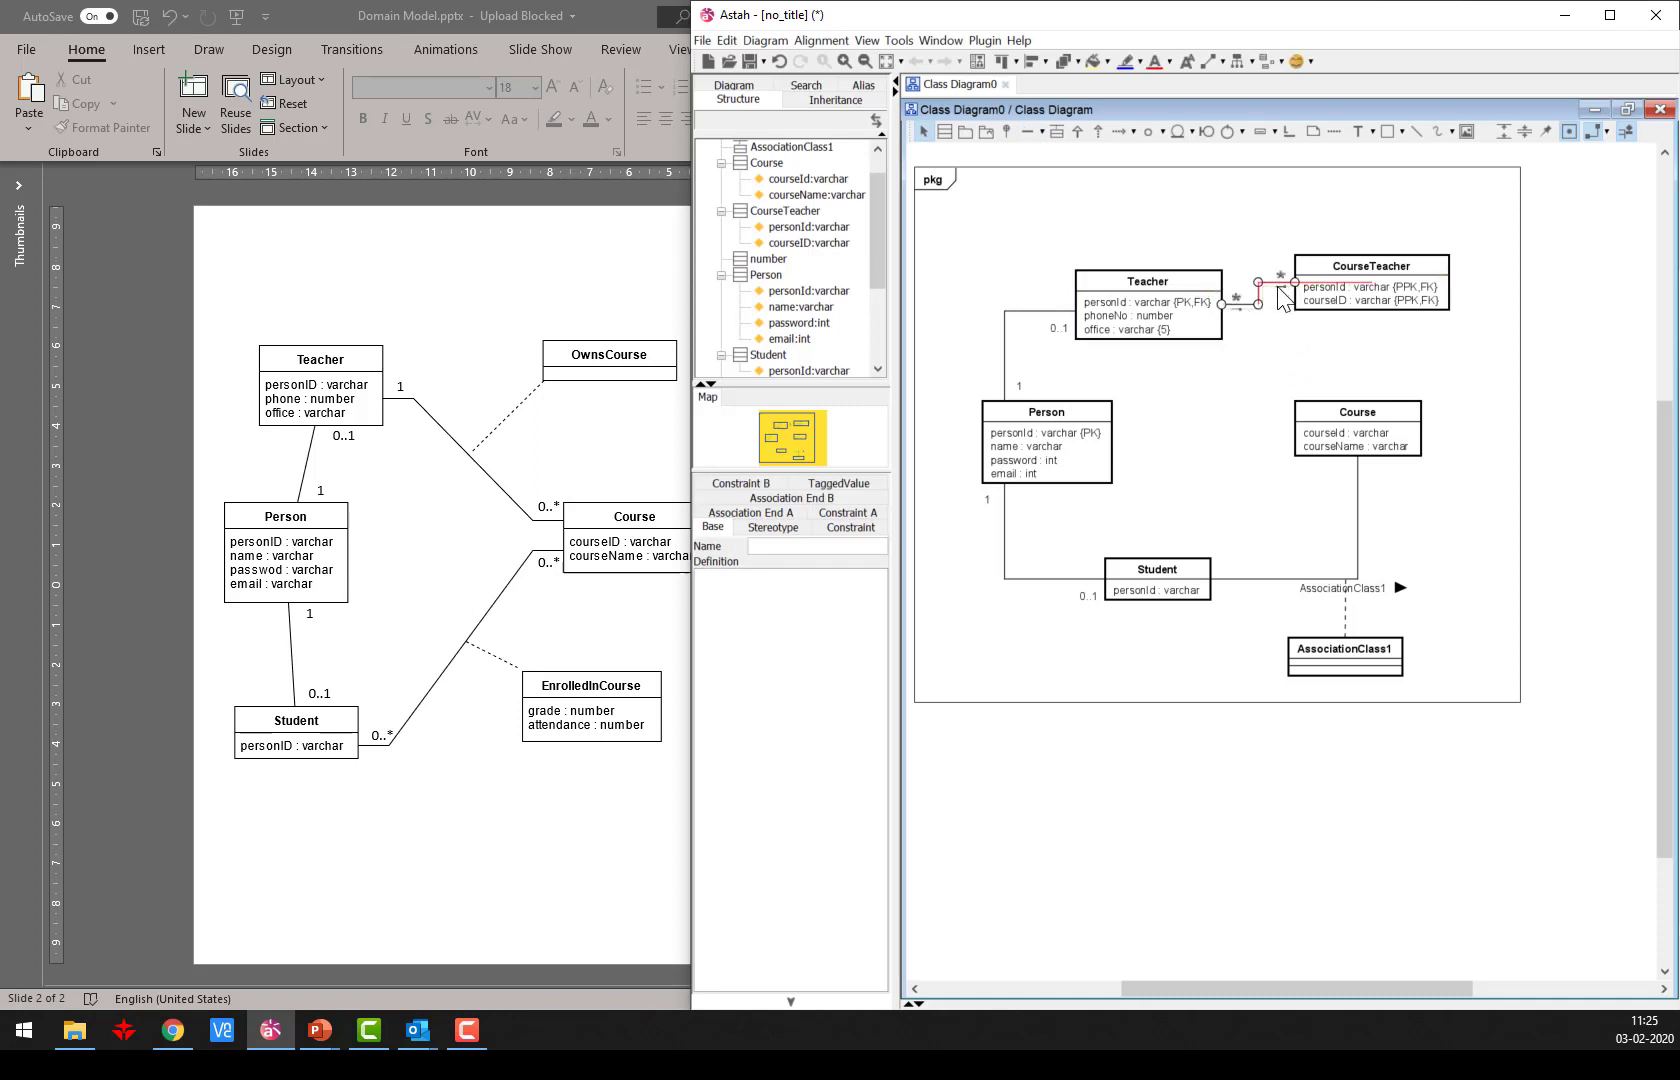
pyautogui.moveTo(1283, 298); pyautogui.dragTo(1253, 312)
pyautogui.click(1237, 318)
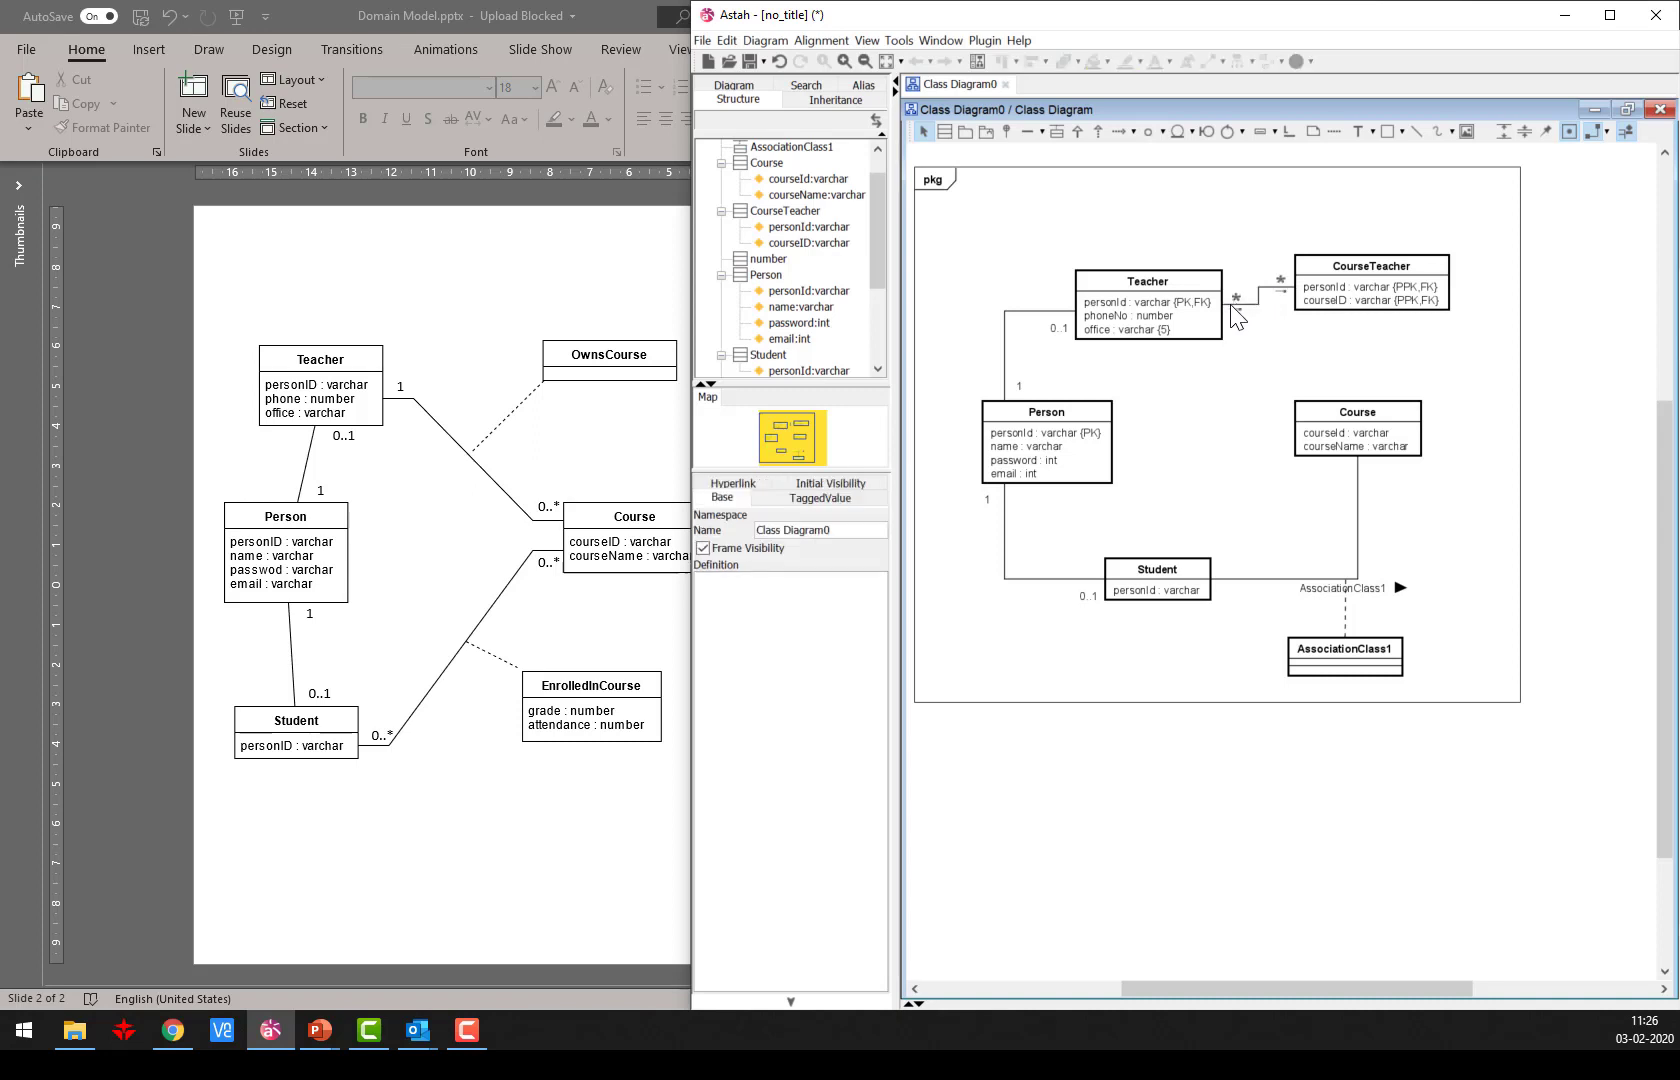
pyautogui.click(1232, 305)
pyautogui.click(1252, 322)
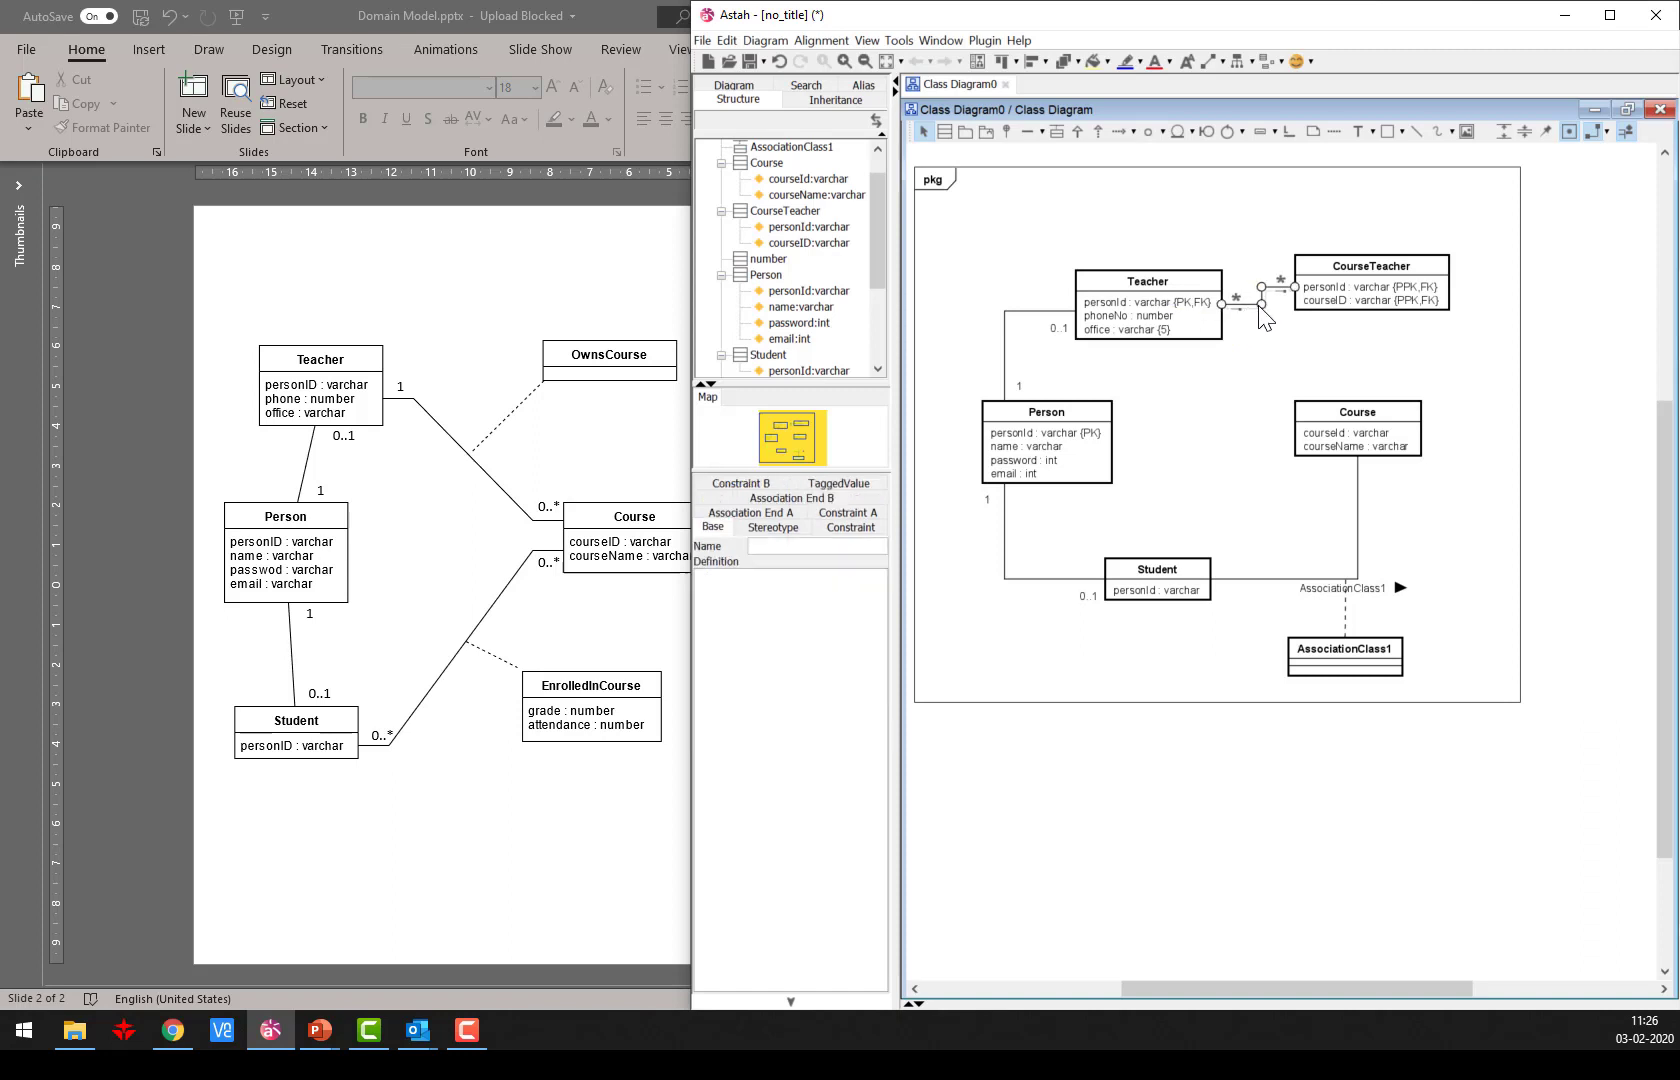
pyautogui.scroll(2, 1313, 292)
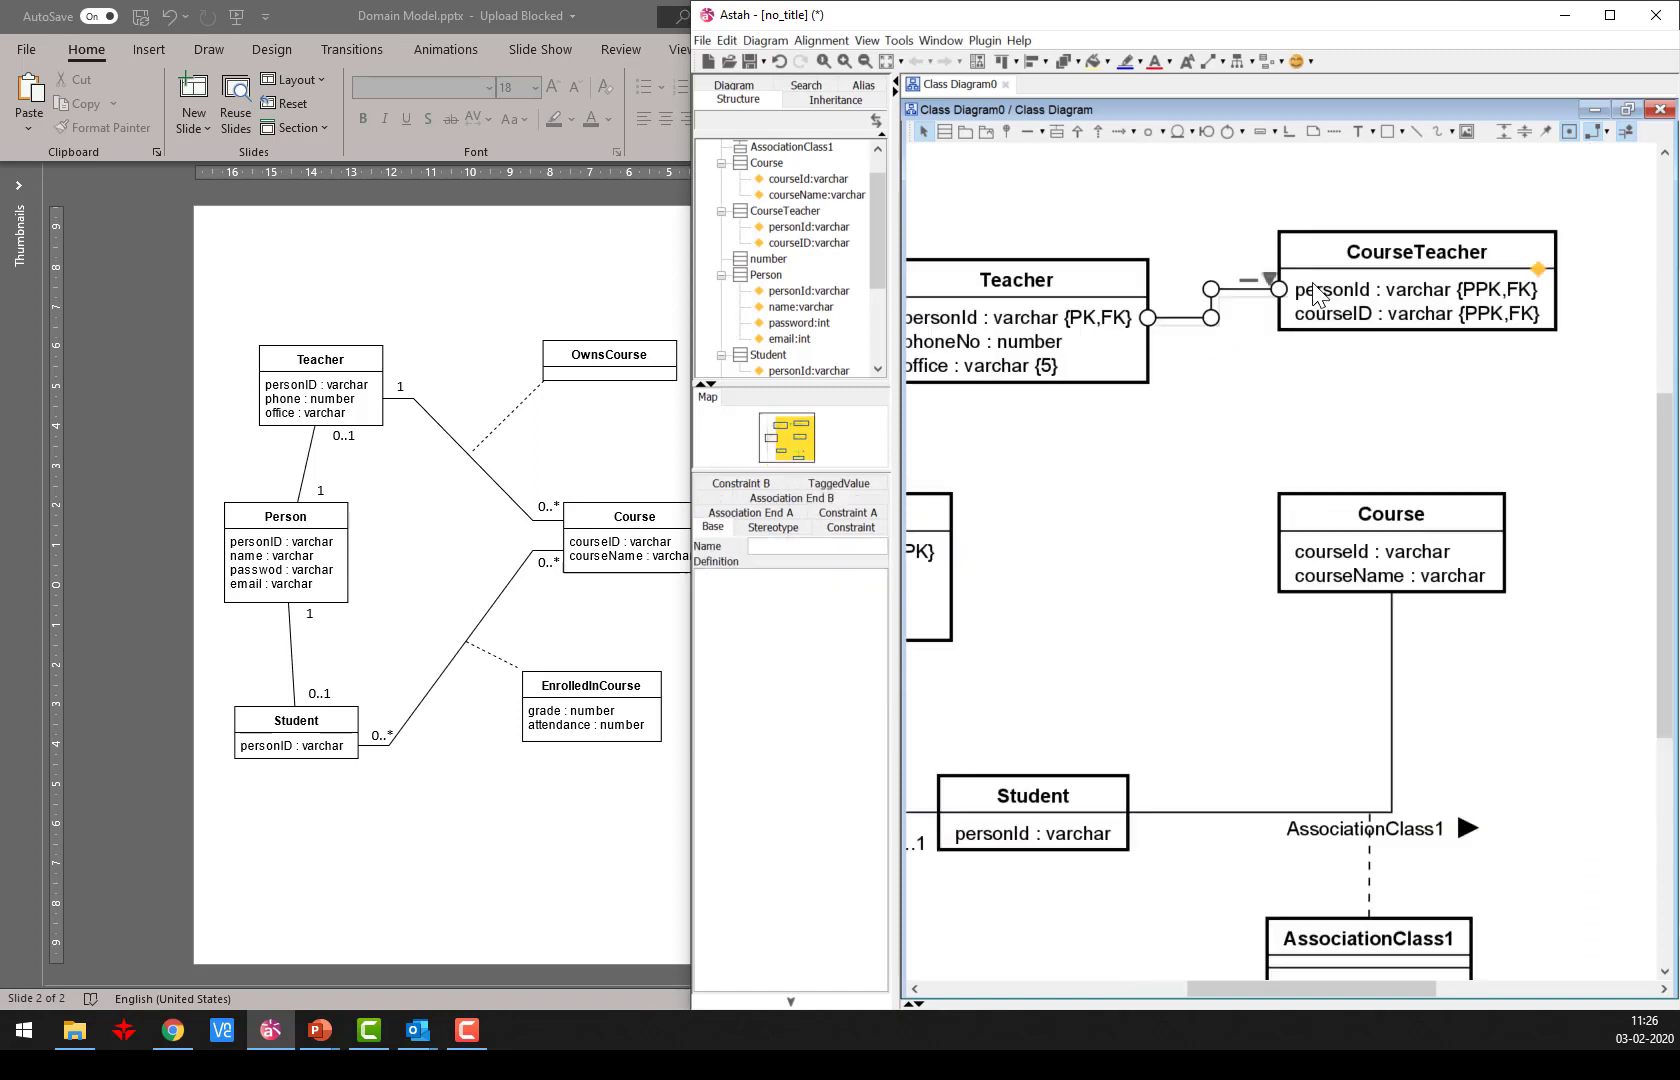
pyautogui.click(1240, 358)
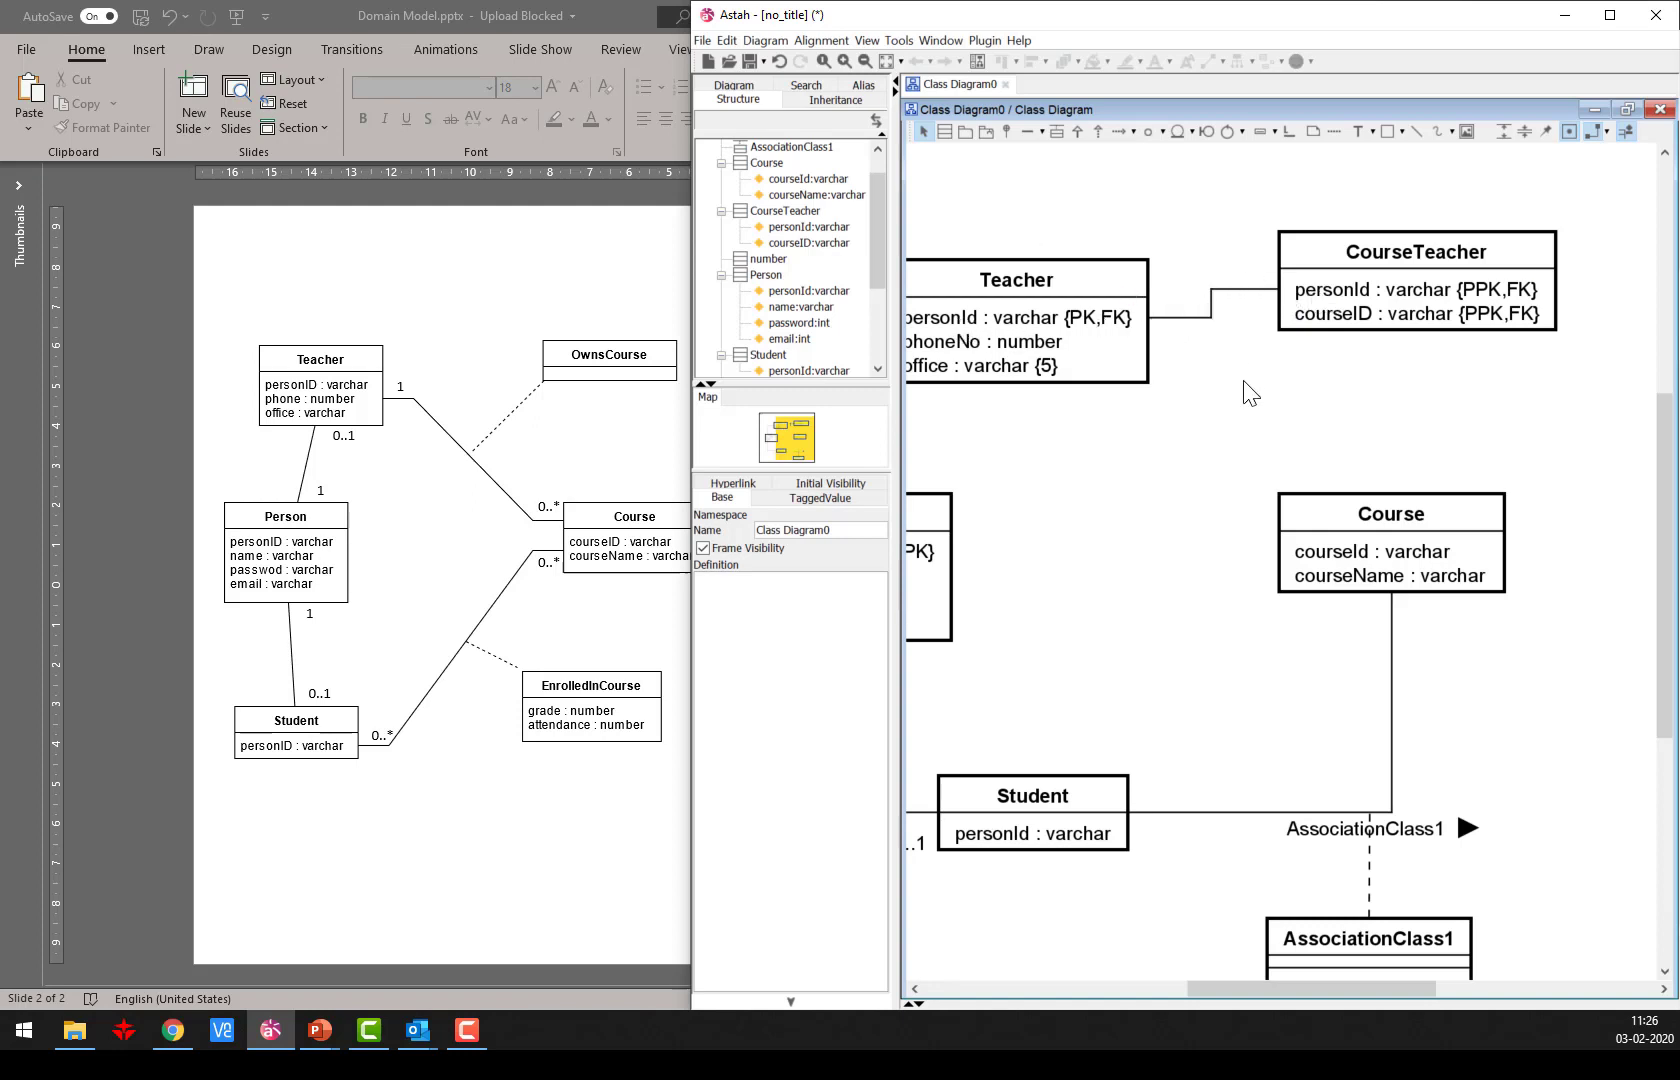
# Connect CourseTeacher to Course with an association and route its line around the right-hand sides of both classes.
pyautogui.click(1027, 131)
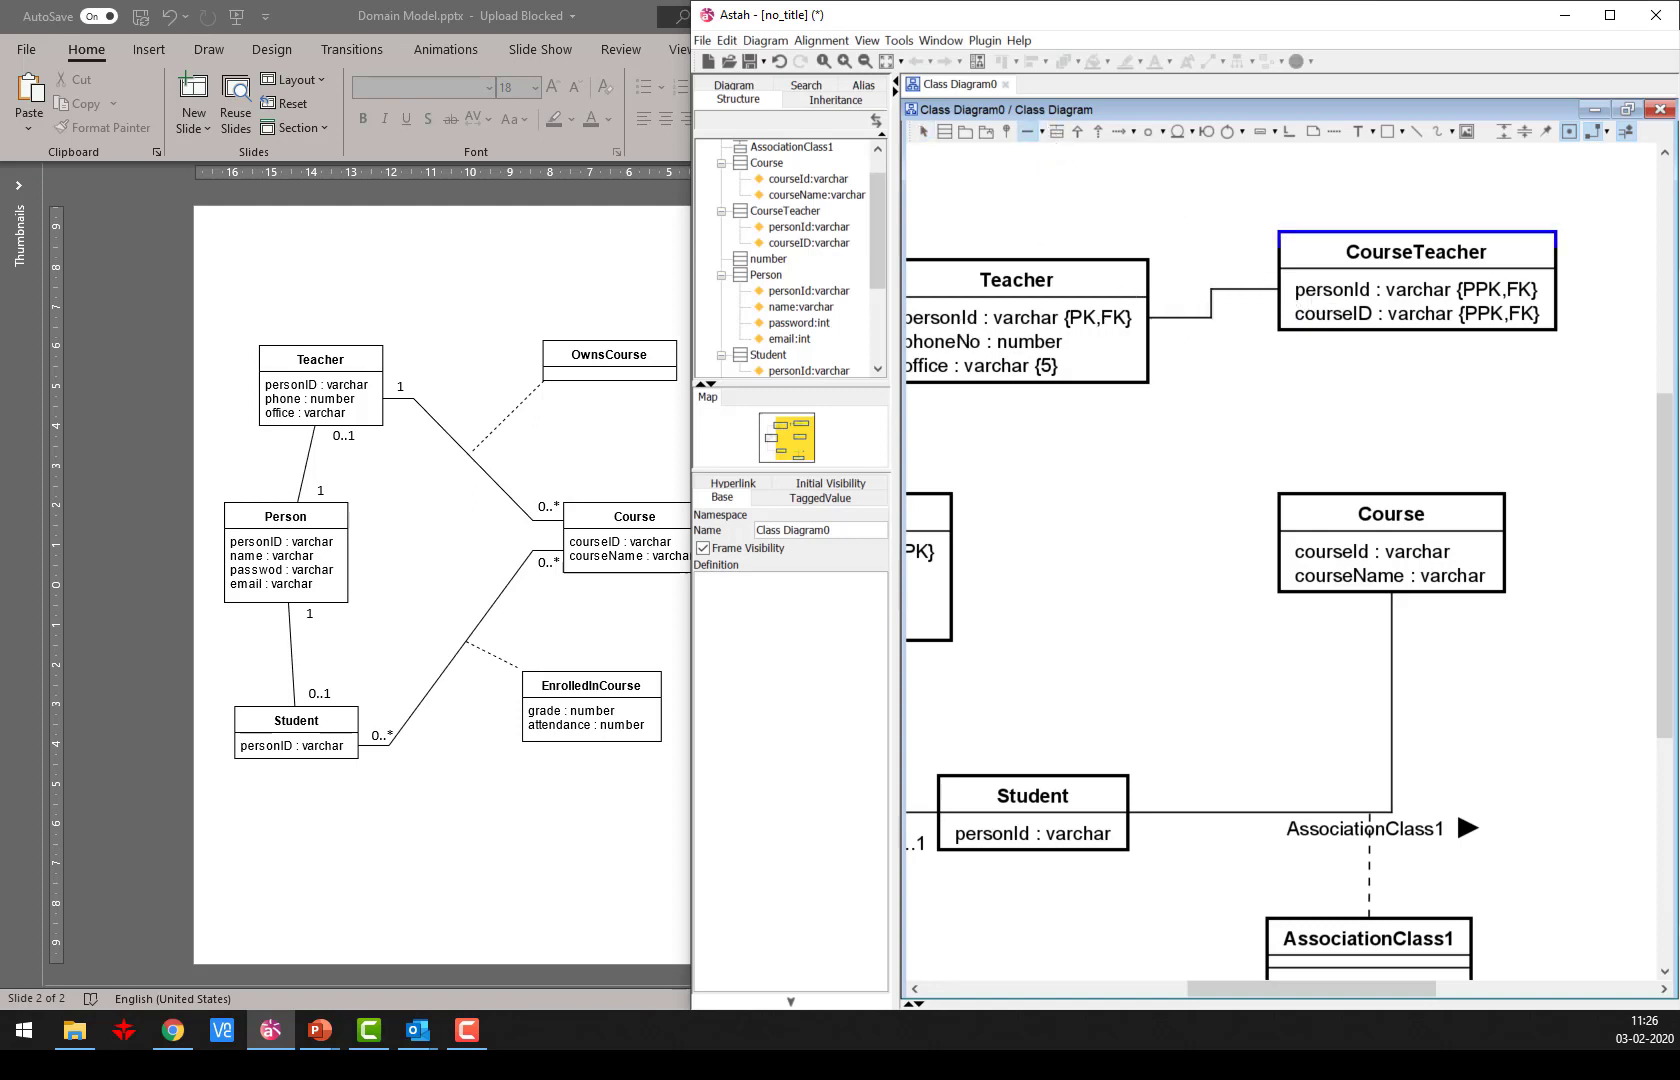
pyautogui.click(1548, 330)
pyautogui.click(1402, 518)
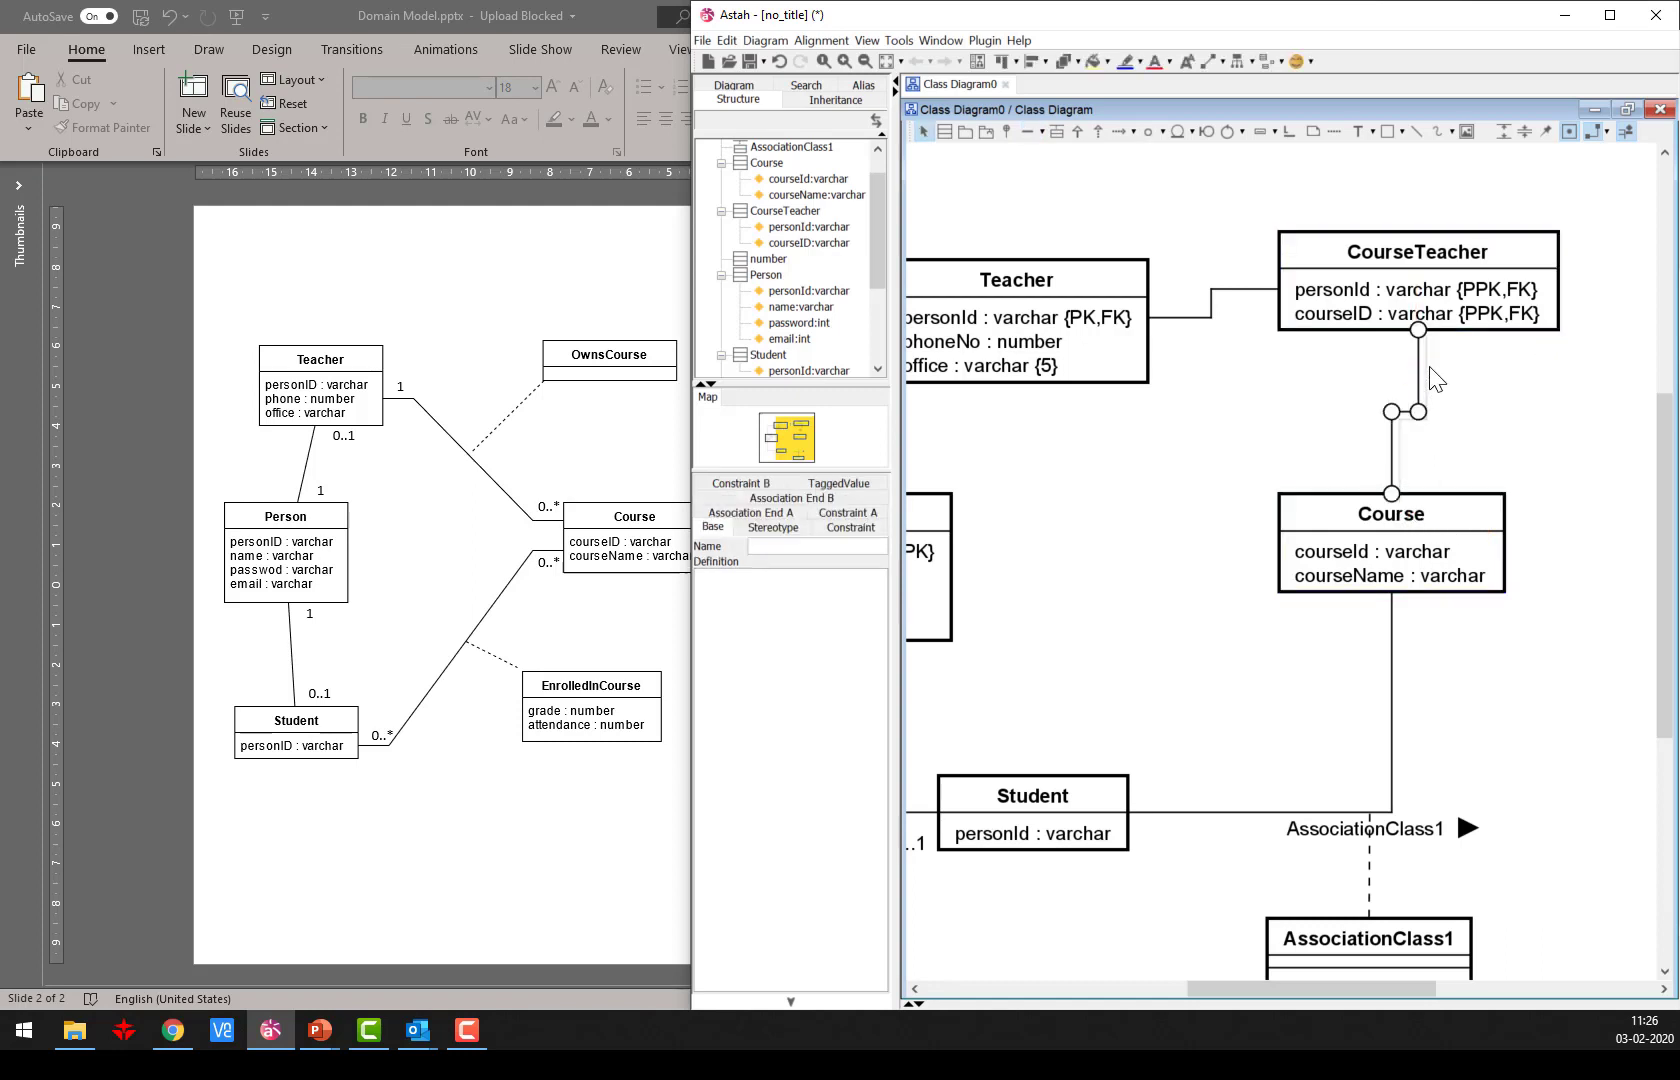
pyautogui.moveTo(1418, 370); pyautogui.dragTo(1603, 315)
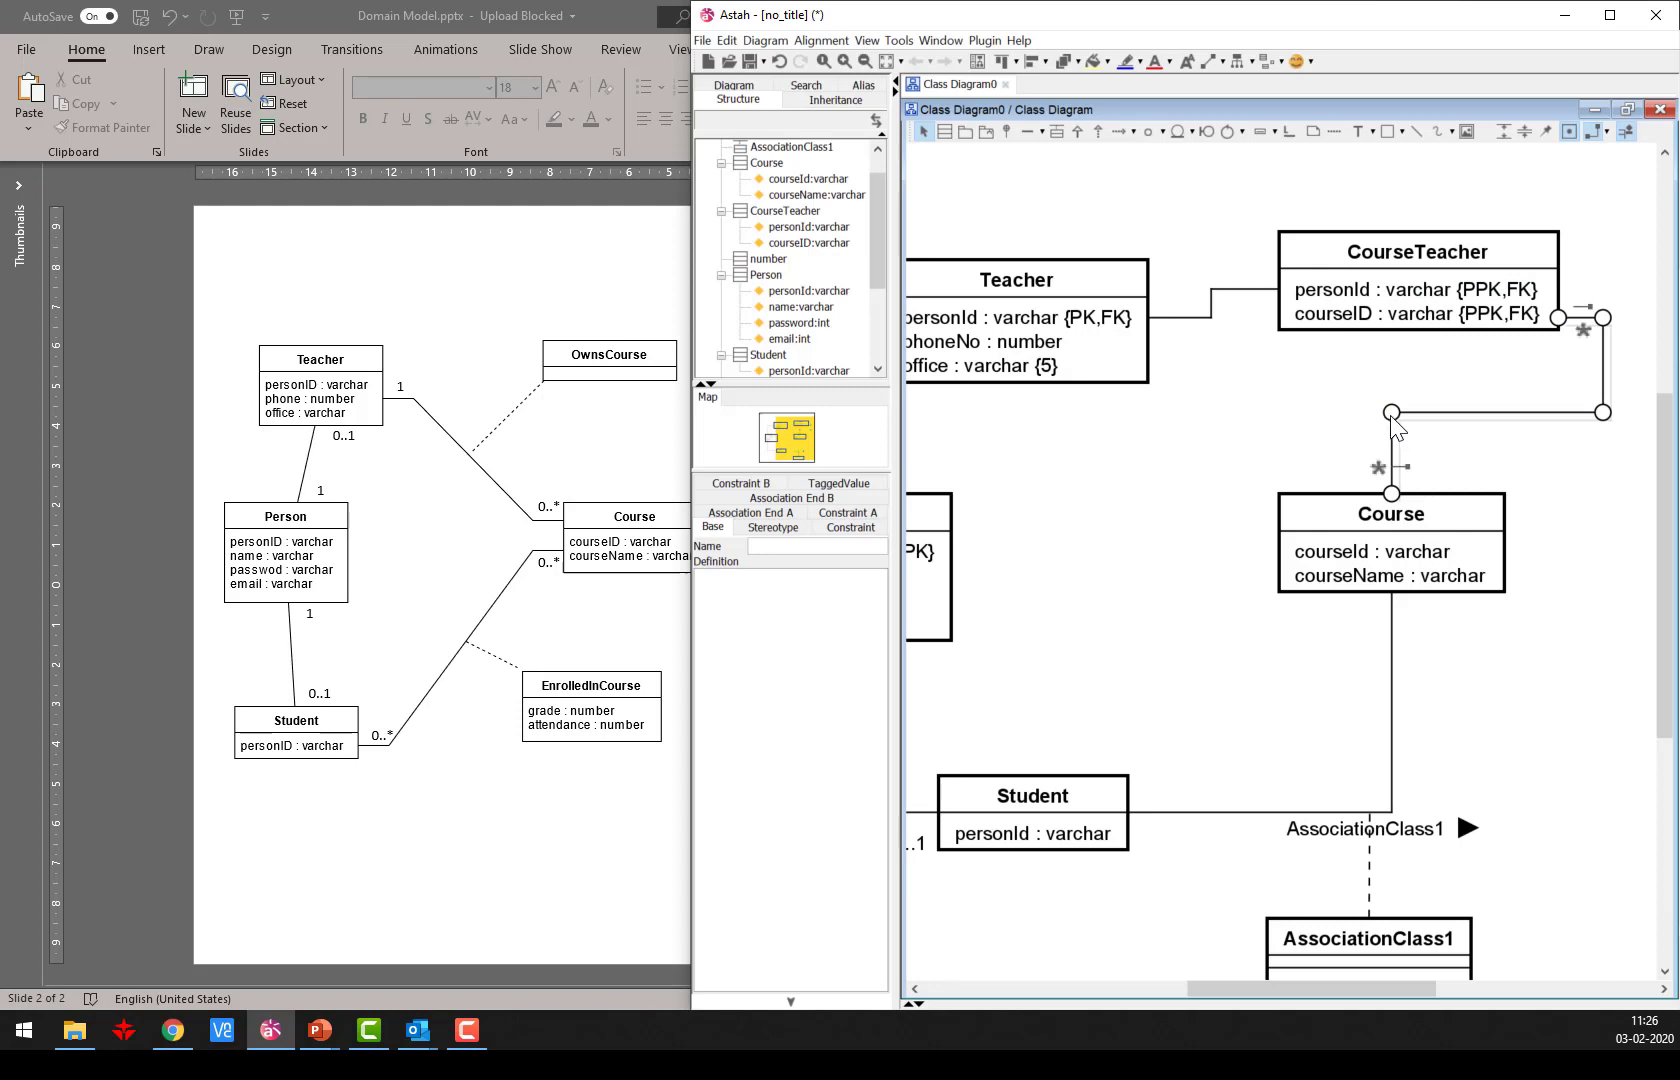
pyautogui.moveTo(1395, 418); pyautogui.dragTo(1602, 550)
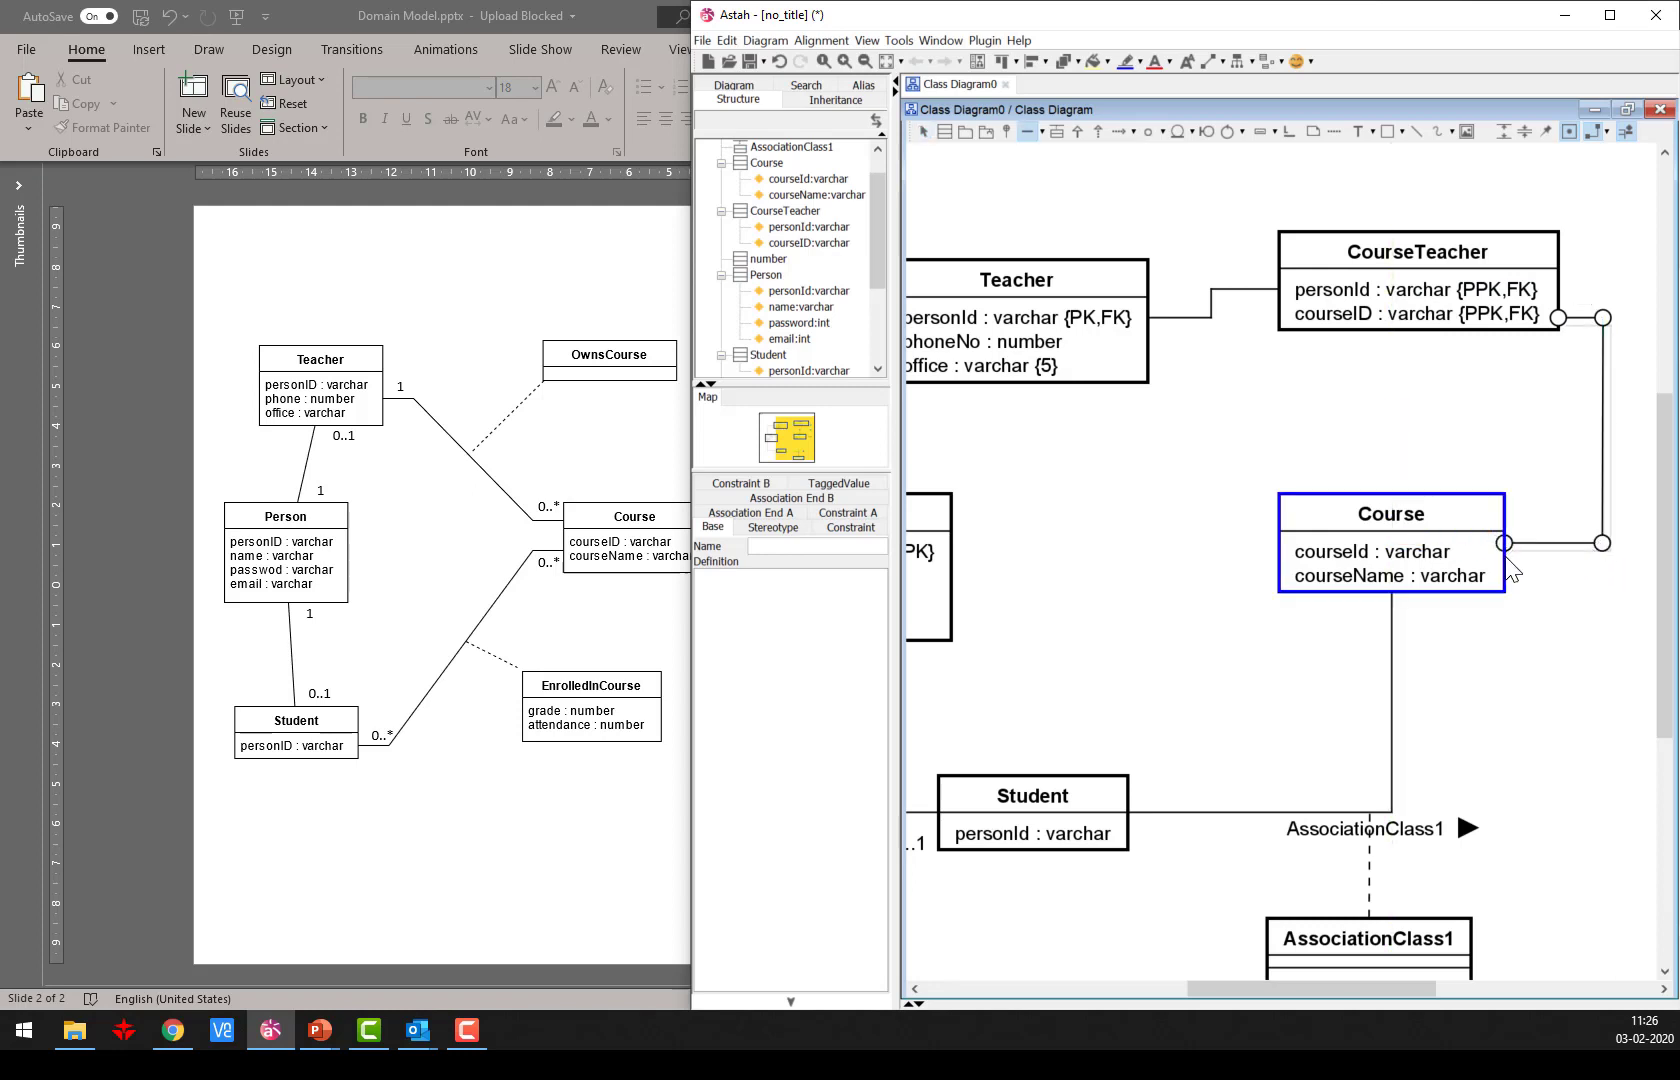
pyautogui.click(1565, 570)
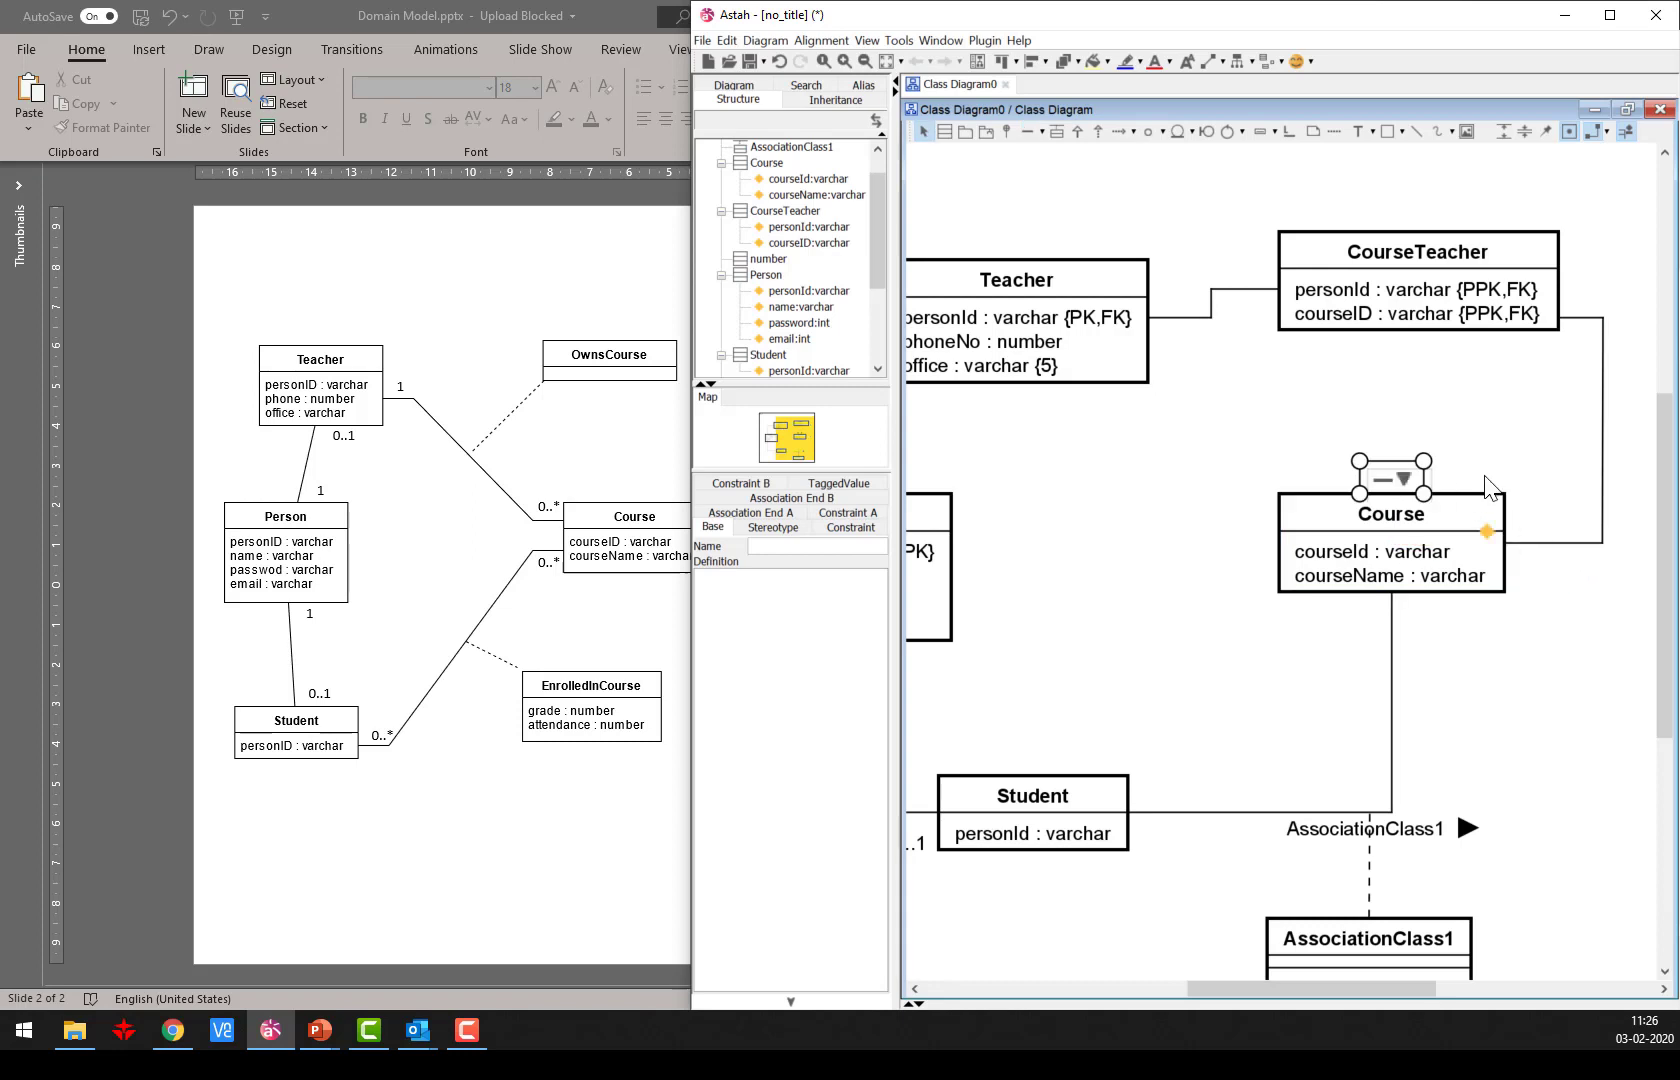
pyautogui.click(1604, 552)
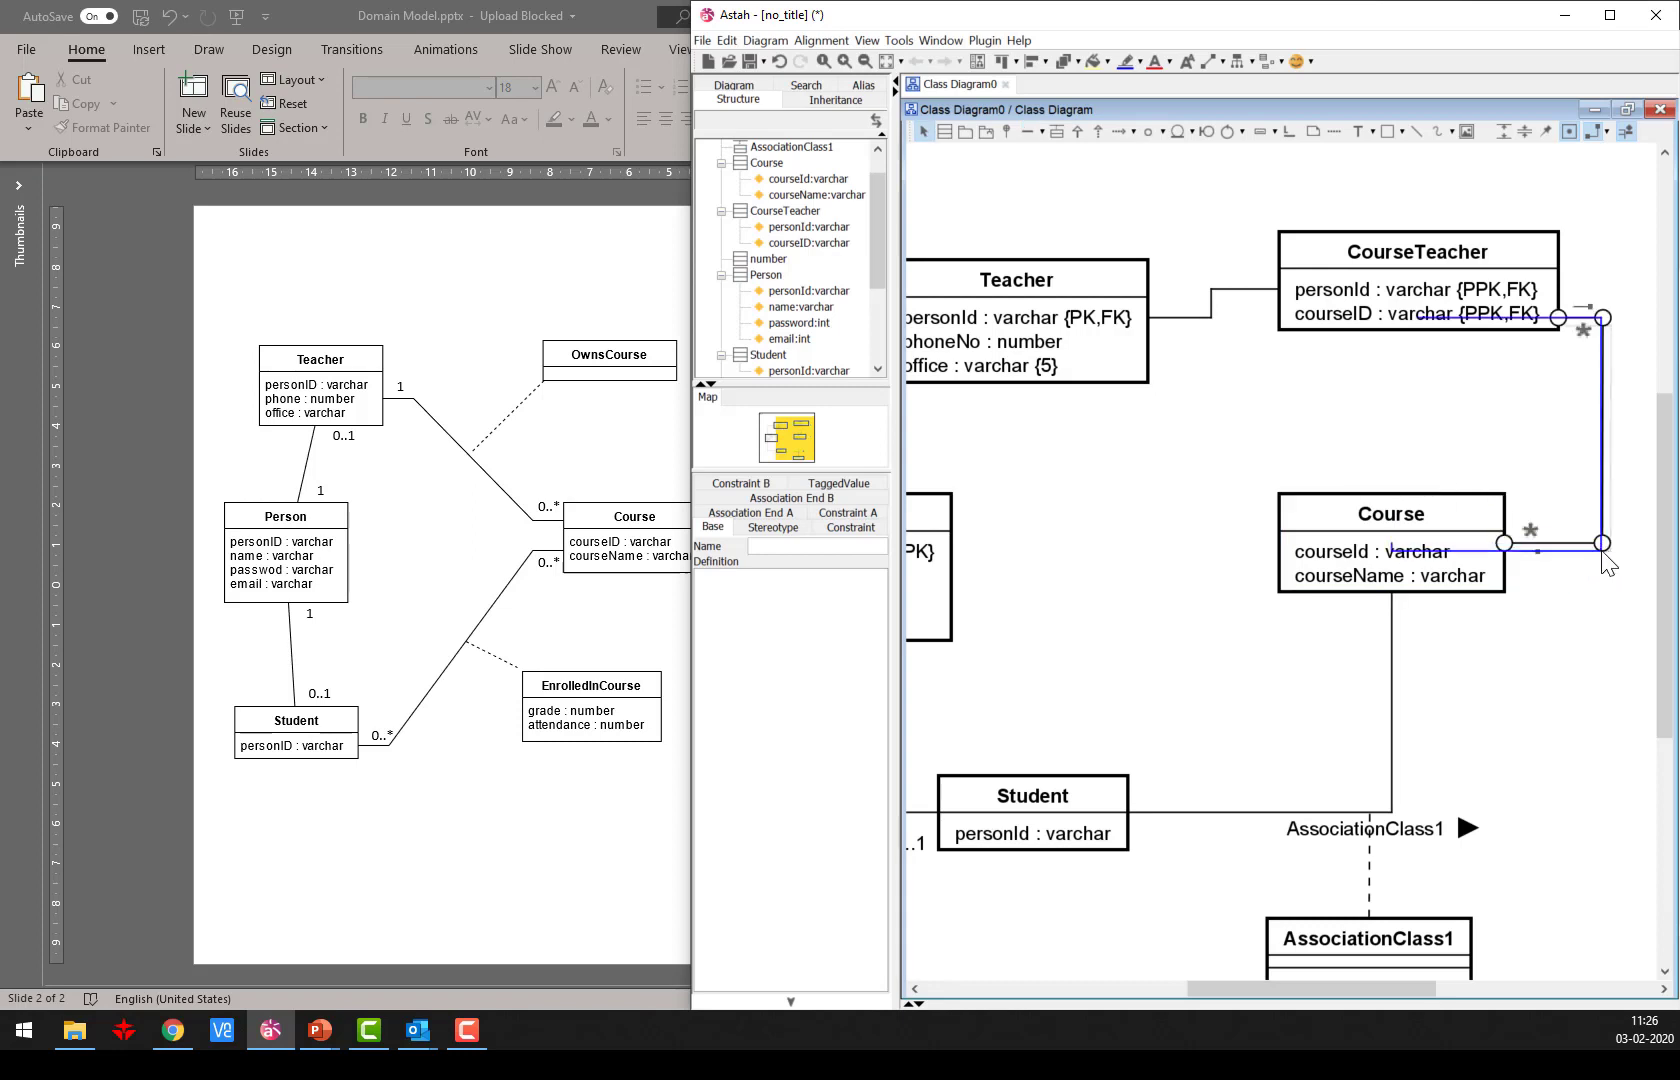
pyautogui.click(1592, 595)
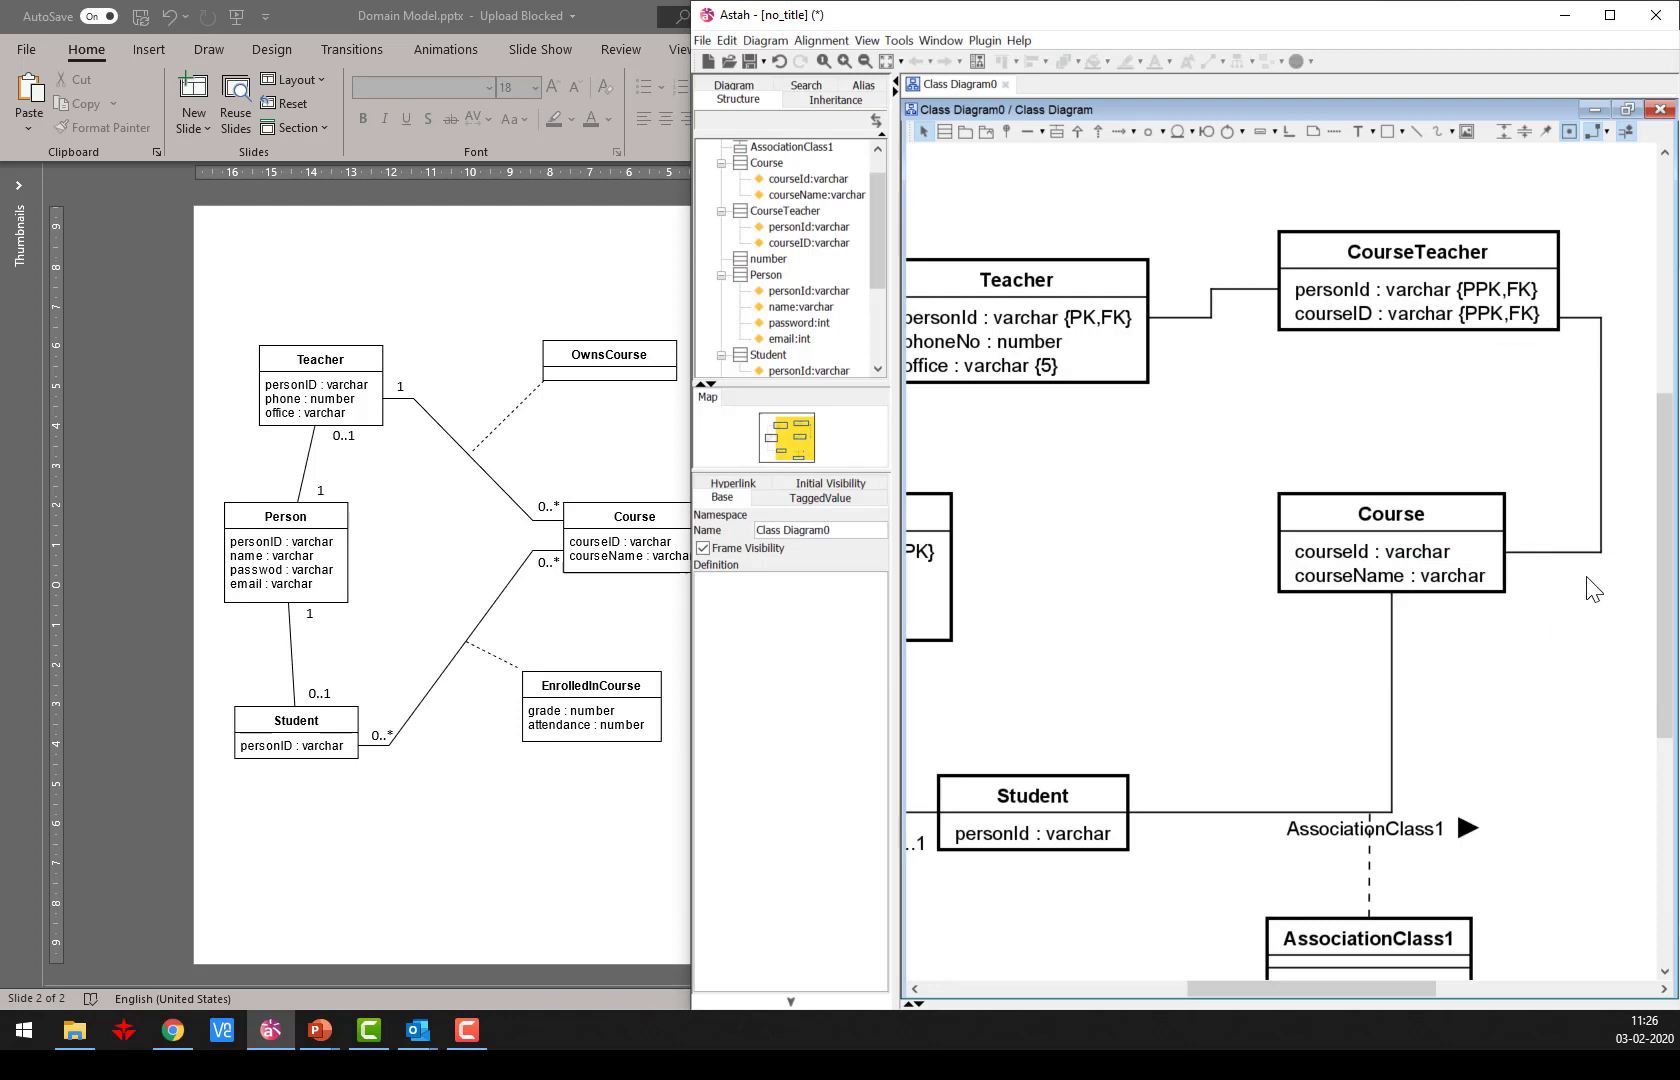
pyautogui.scroll(-4, 1450, 590)
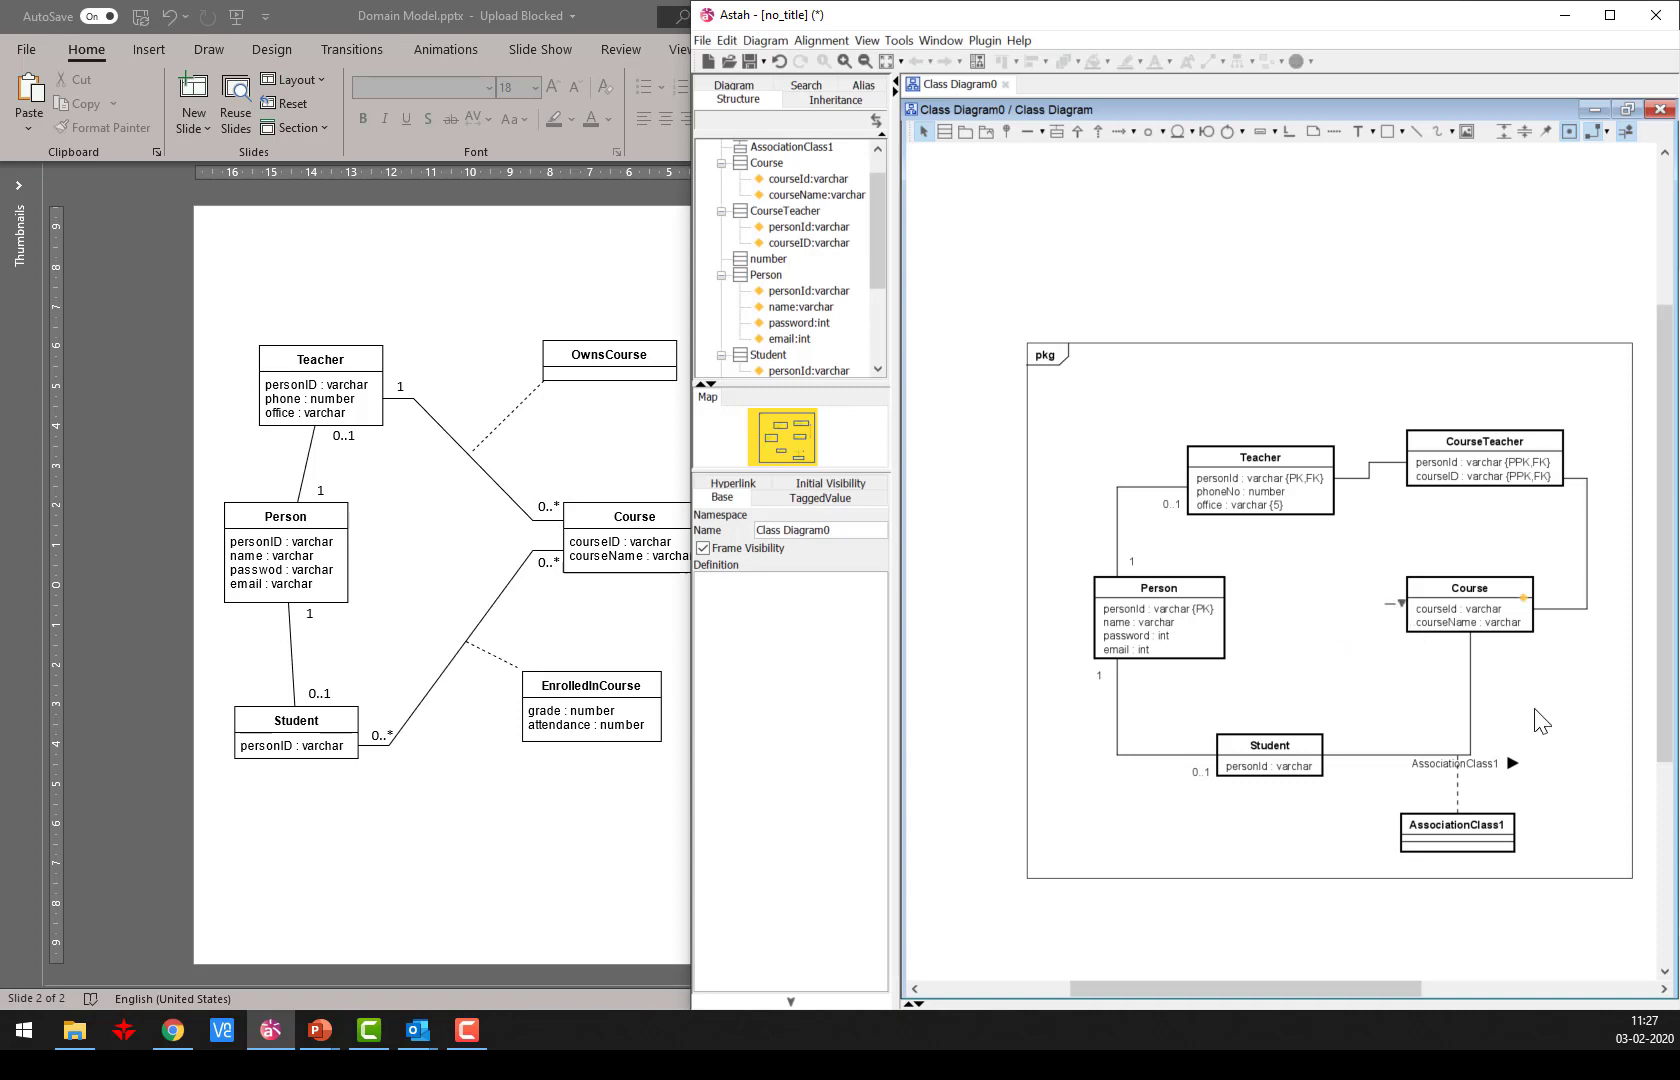
pyautogui.scroll(1, 1598, 817)
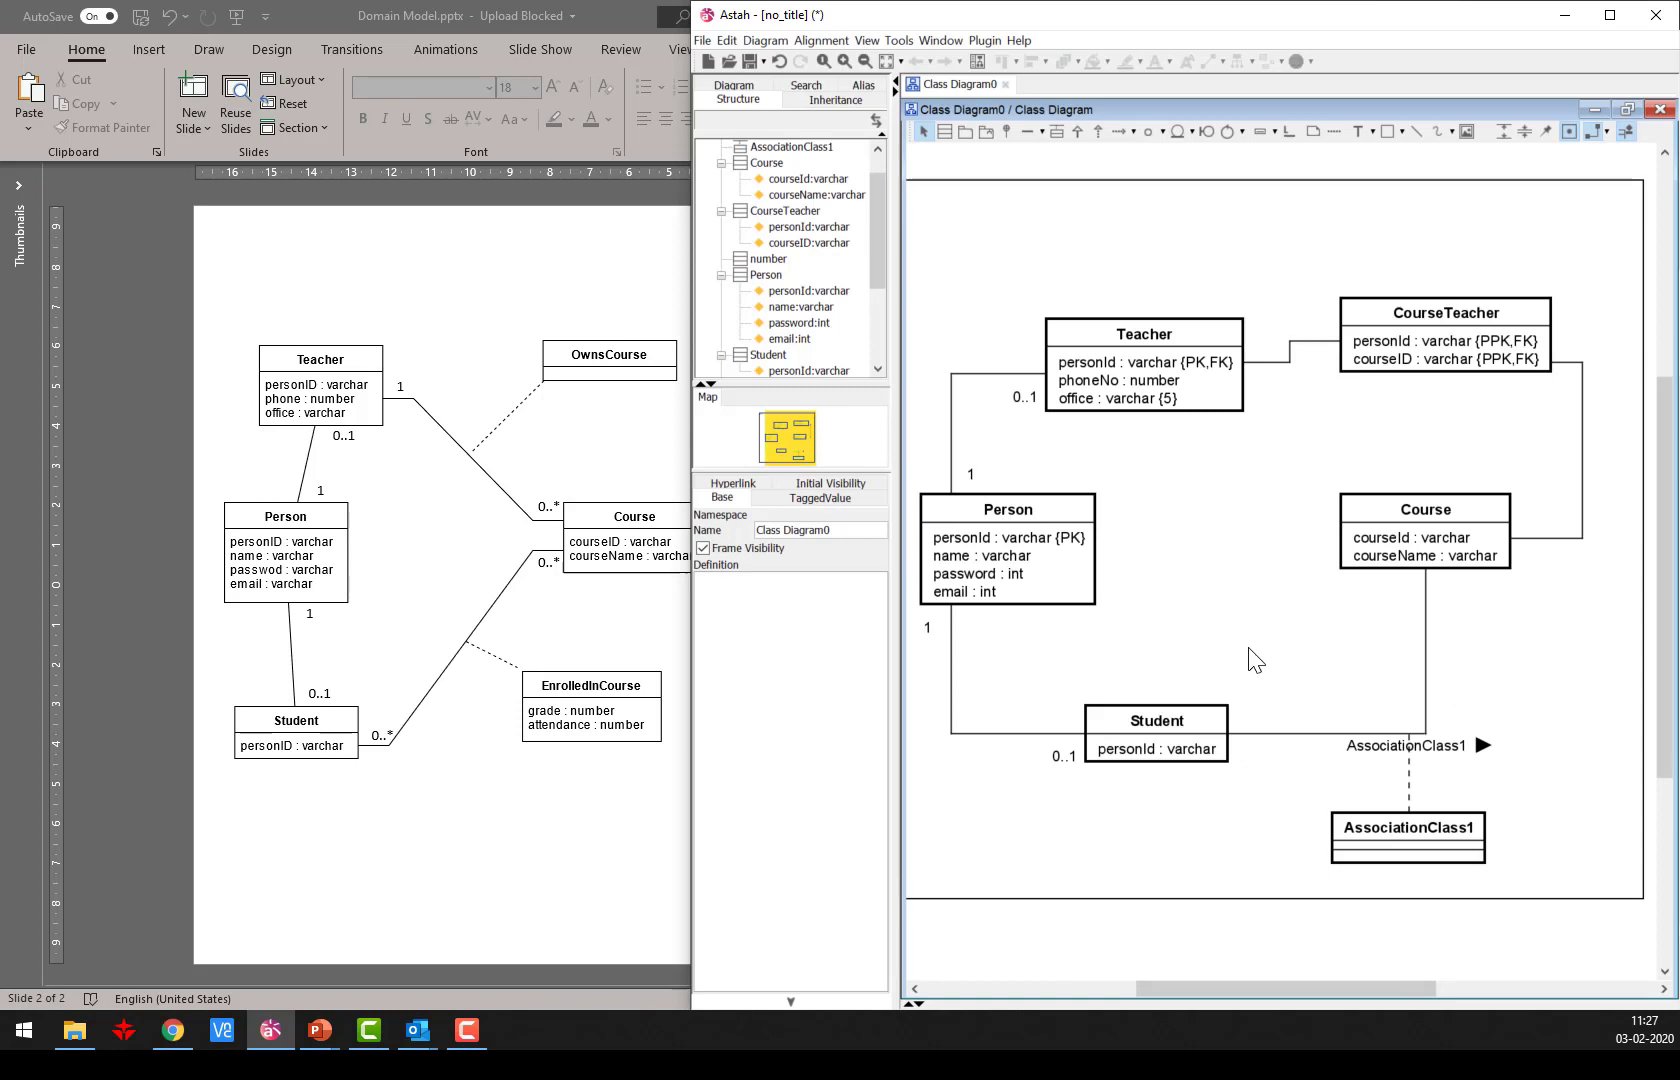
pyautogui.hscroll(-1, 1256, 660)
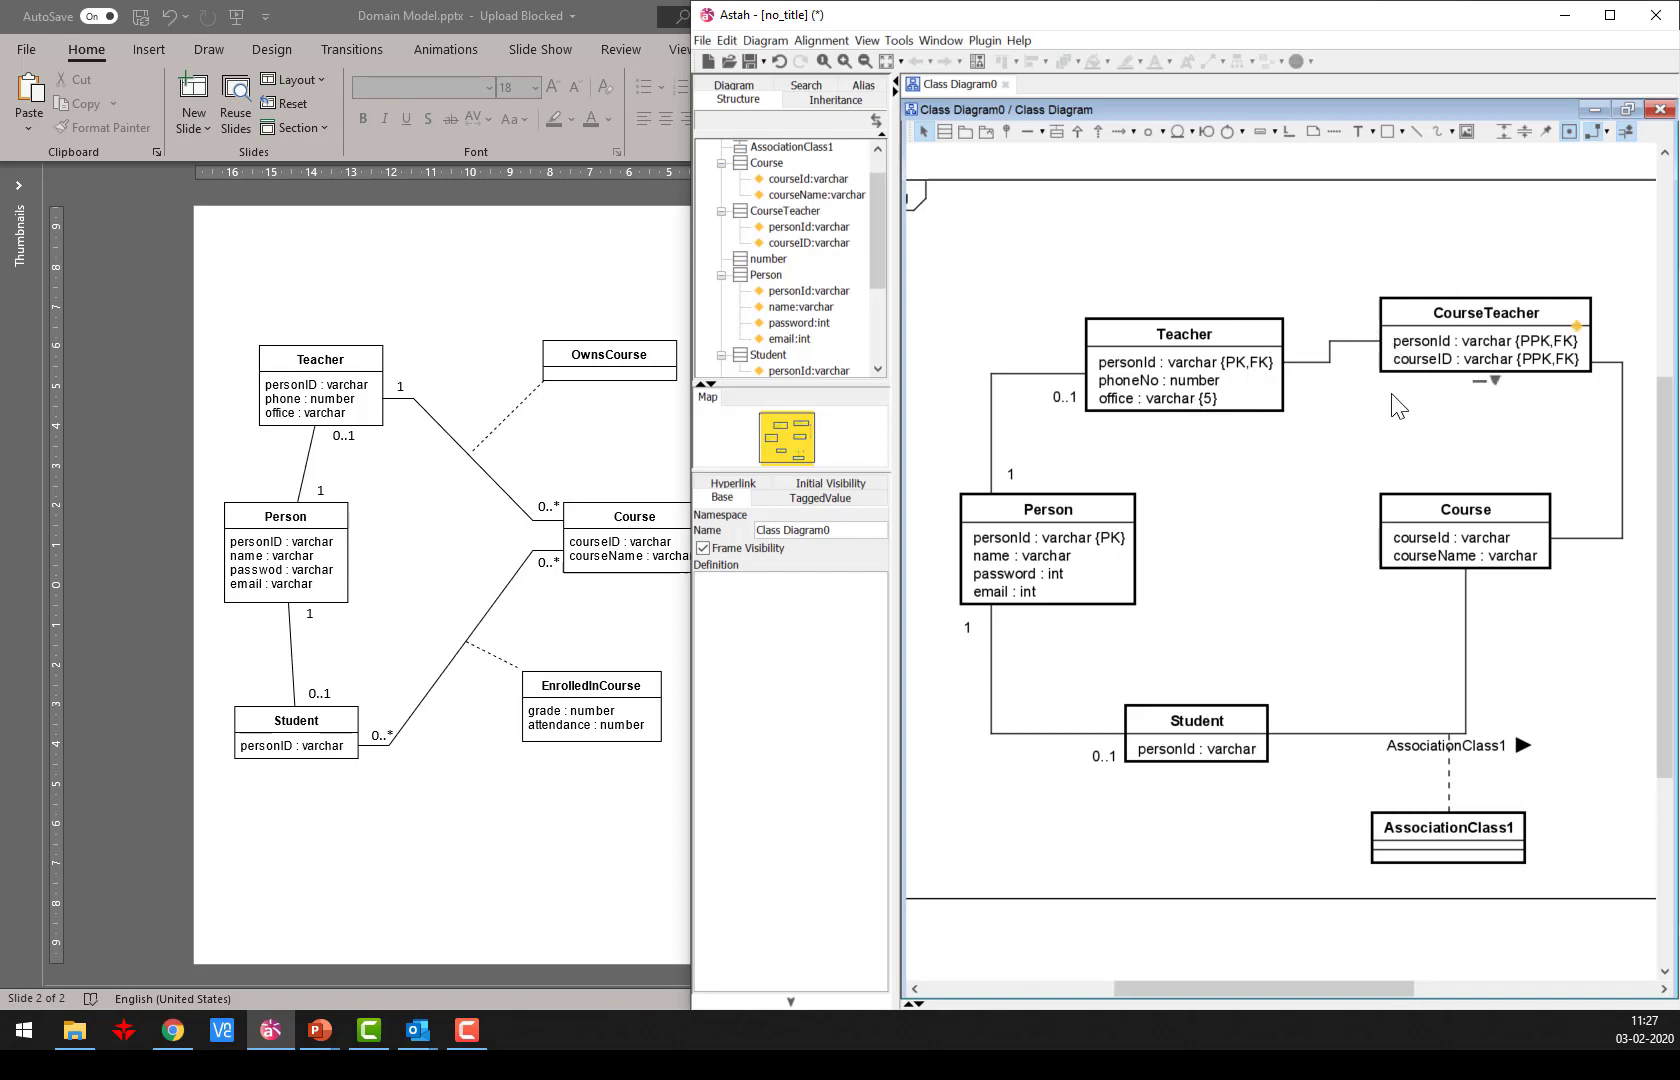
pyautogui.click(1486, 762)
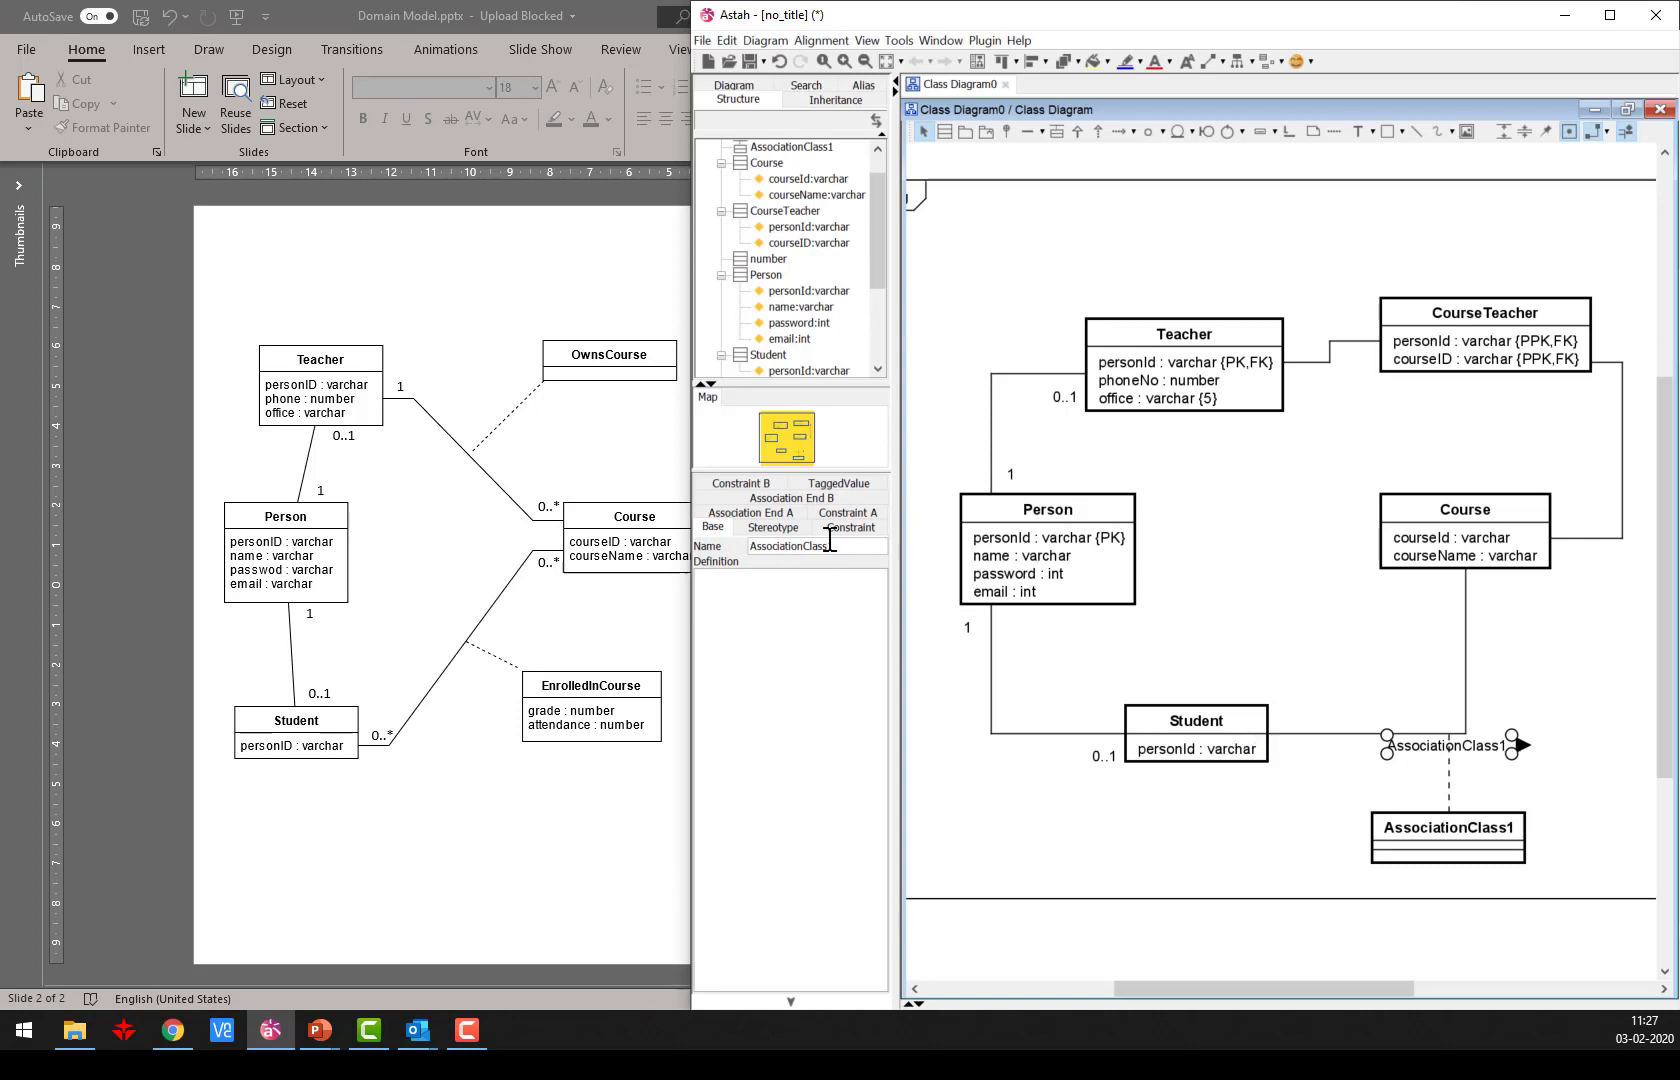
pyautogui.rightClick(1510, 748)
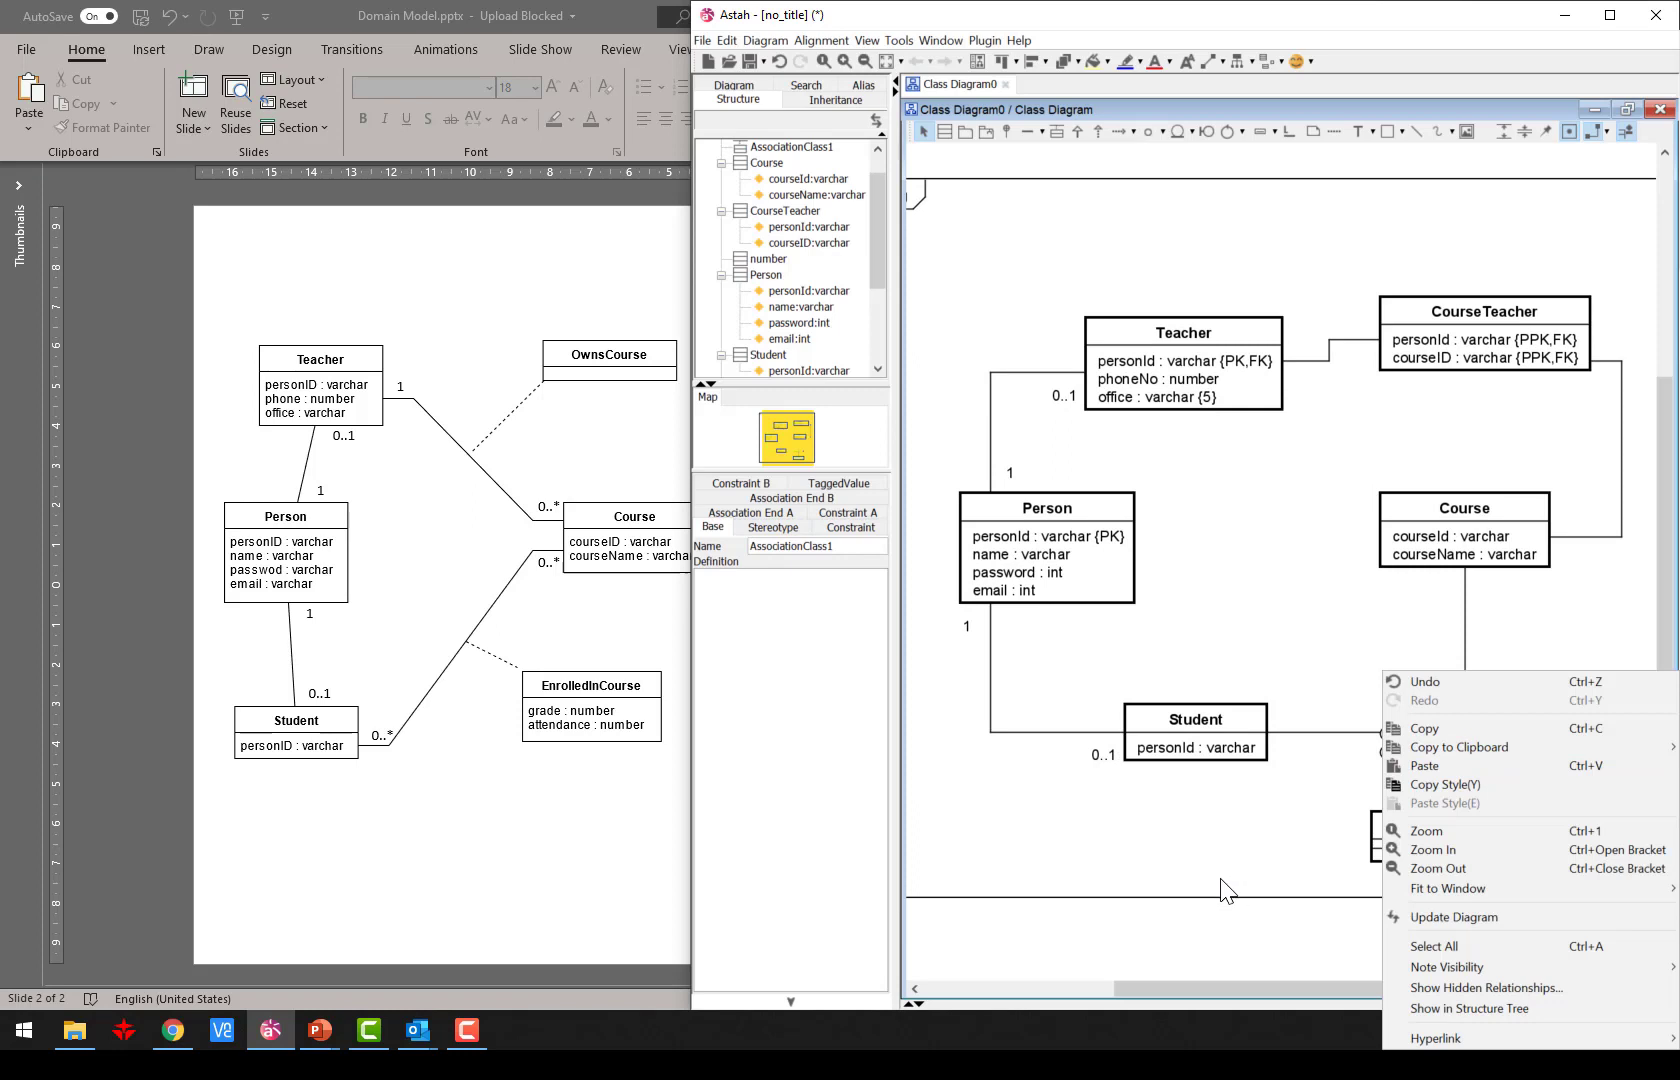
pyautogui.click(1232, 876)
pyautogui.click(1480, 746)
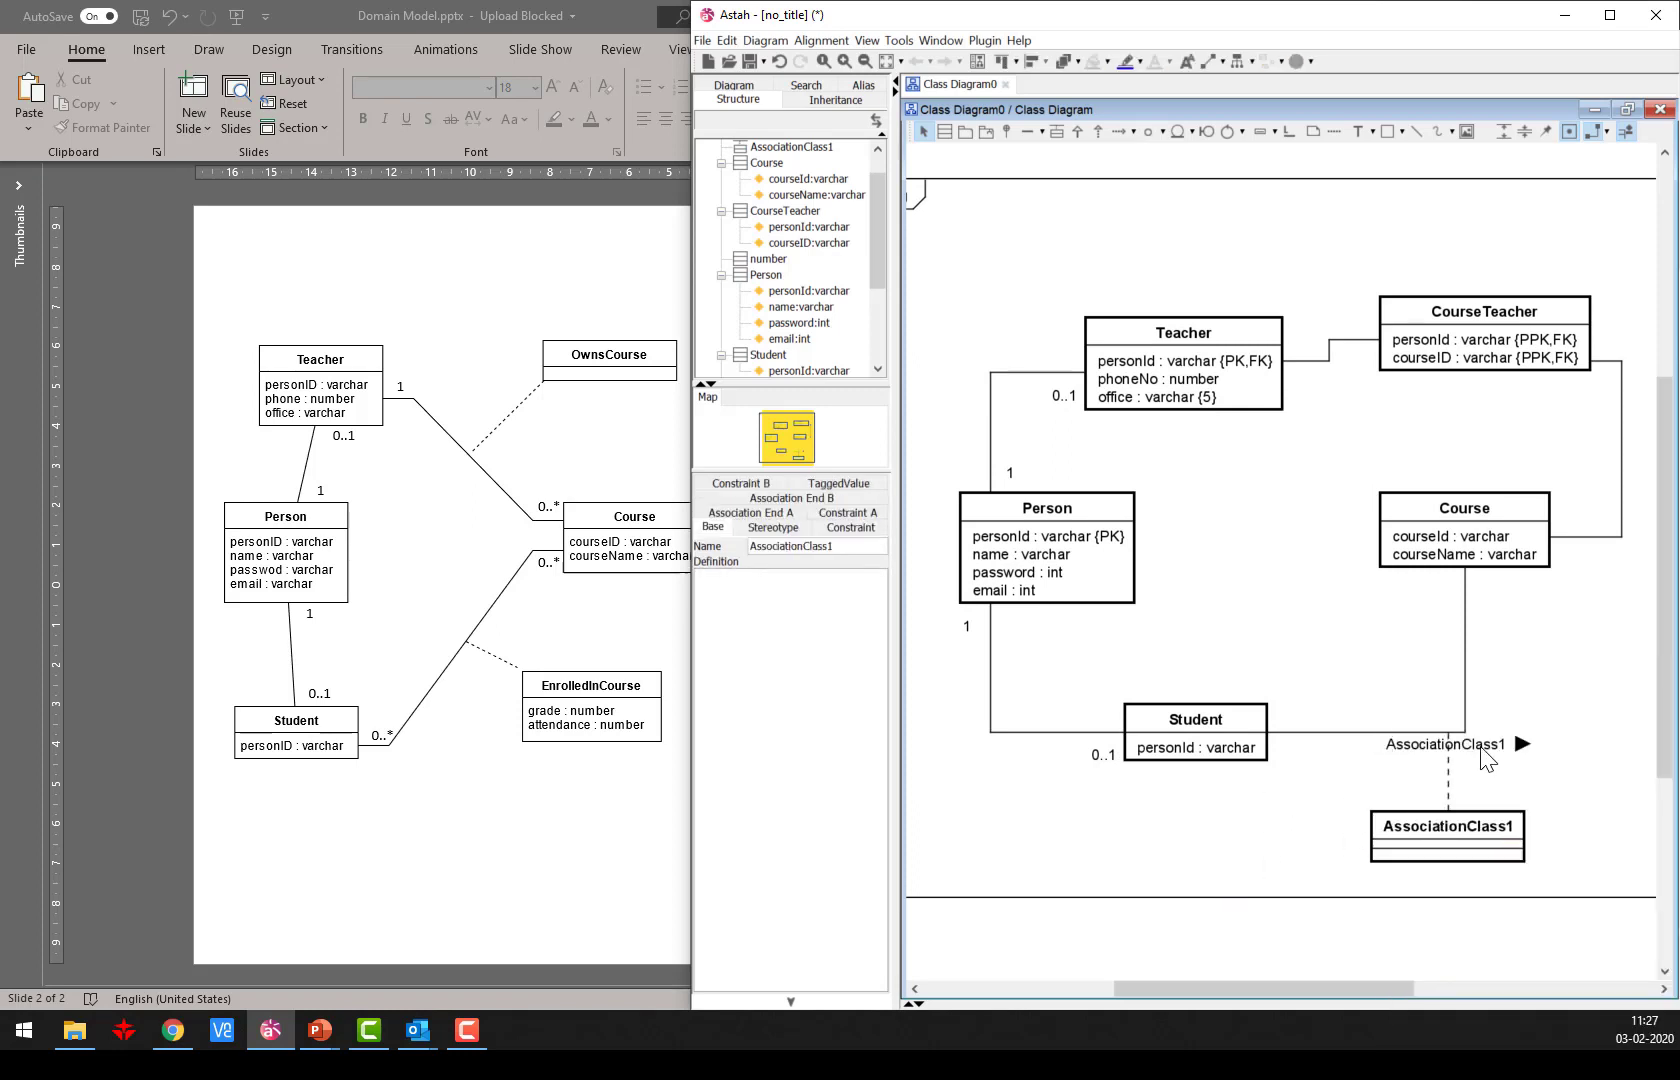
pyautogui.rightClick(1480, 746)
pyautogui.moveTo(1480, 746)
pyautogui.click(1195, 852)
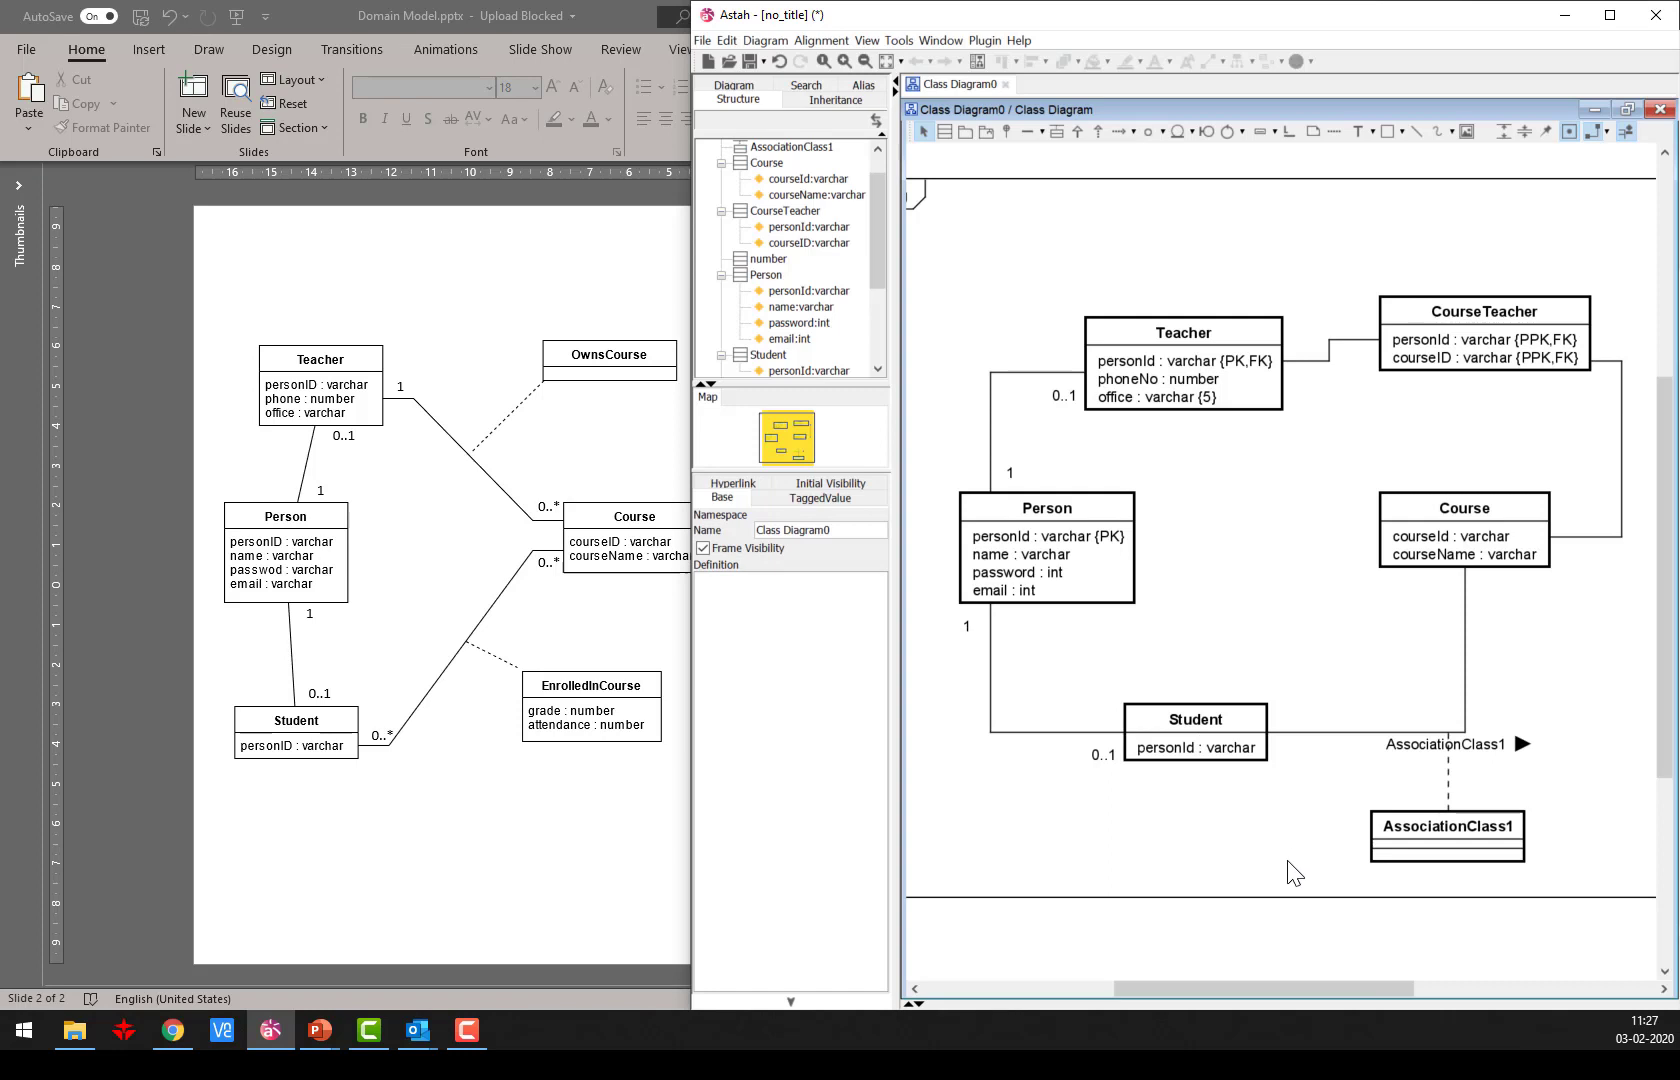
pyautogui.scroll(-2, 1292, 868)
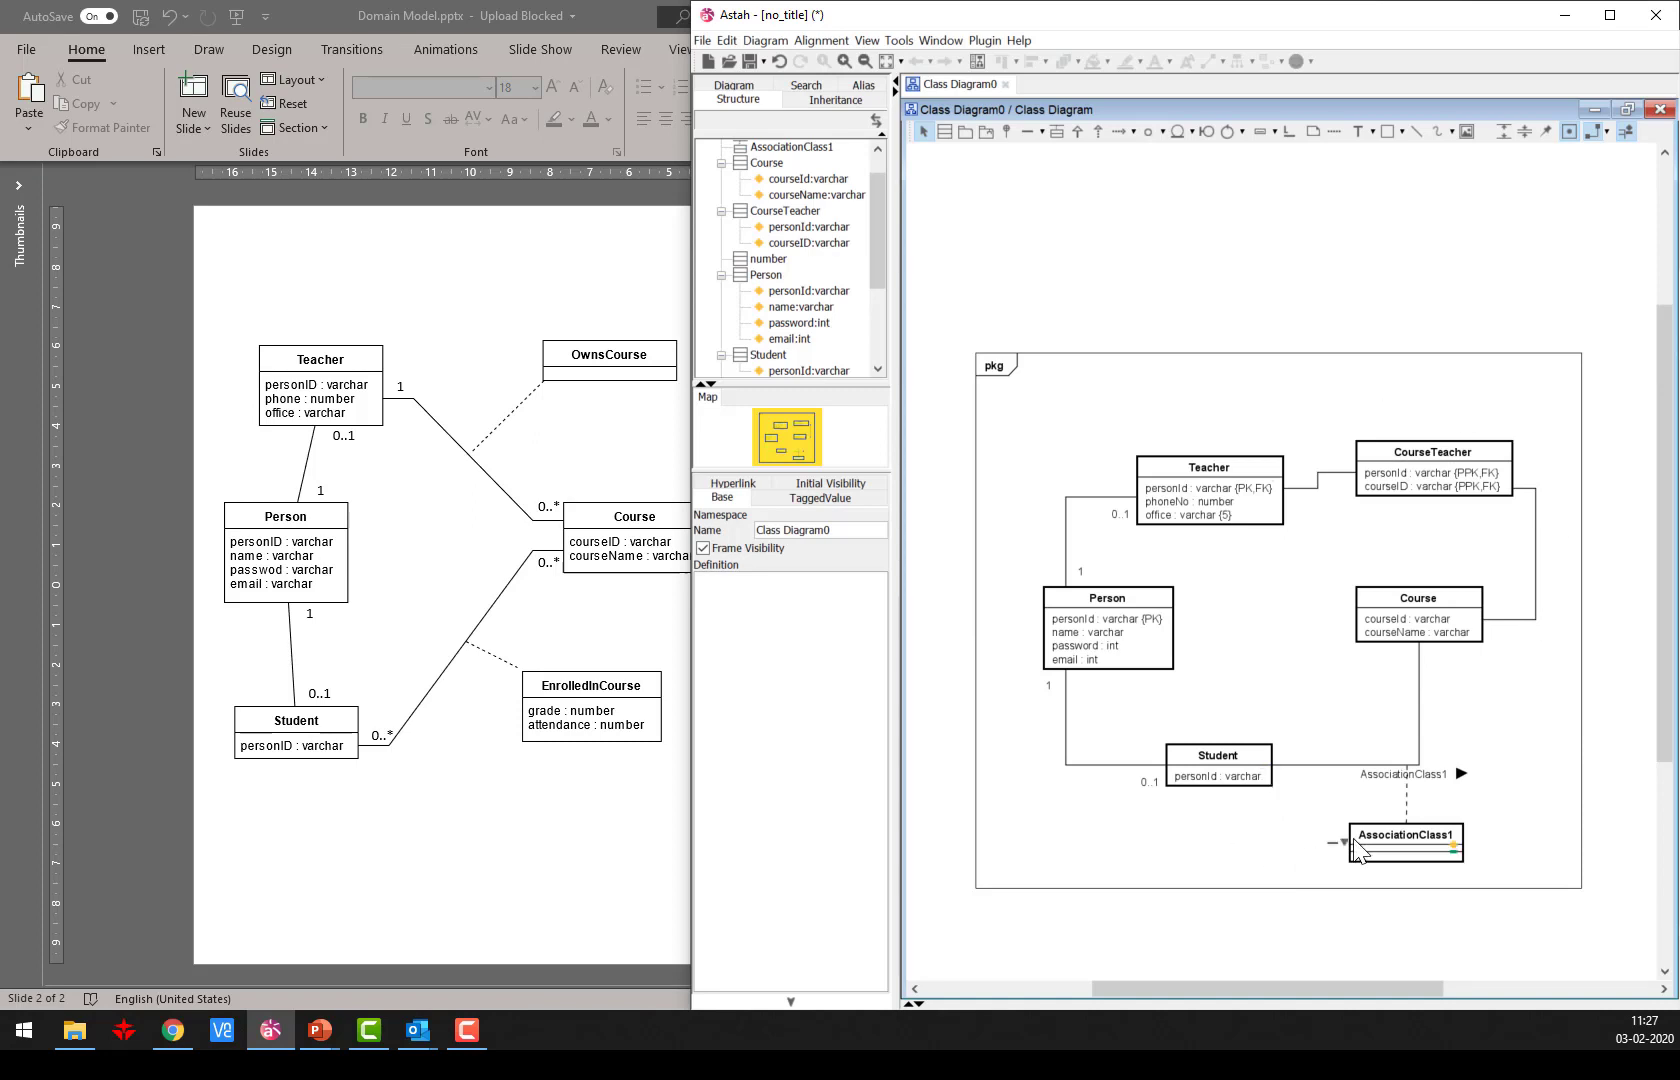
pyautogui.scroll(2, 1354, 836)
pyautogui.scroll(1, 1327, 800)
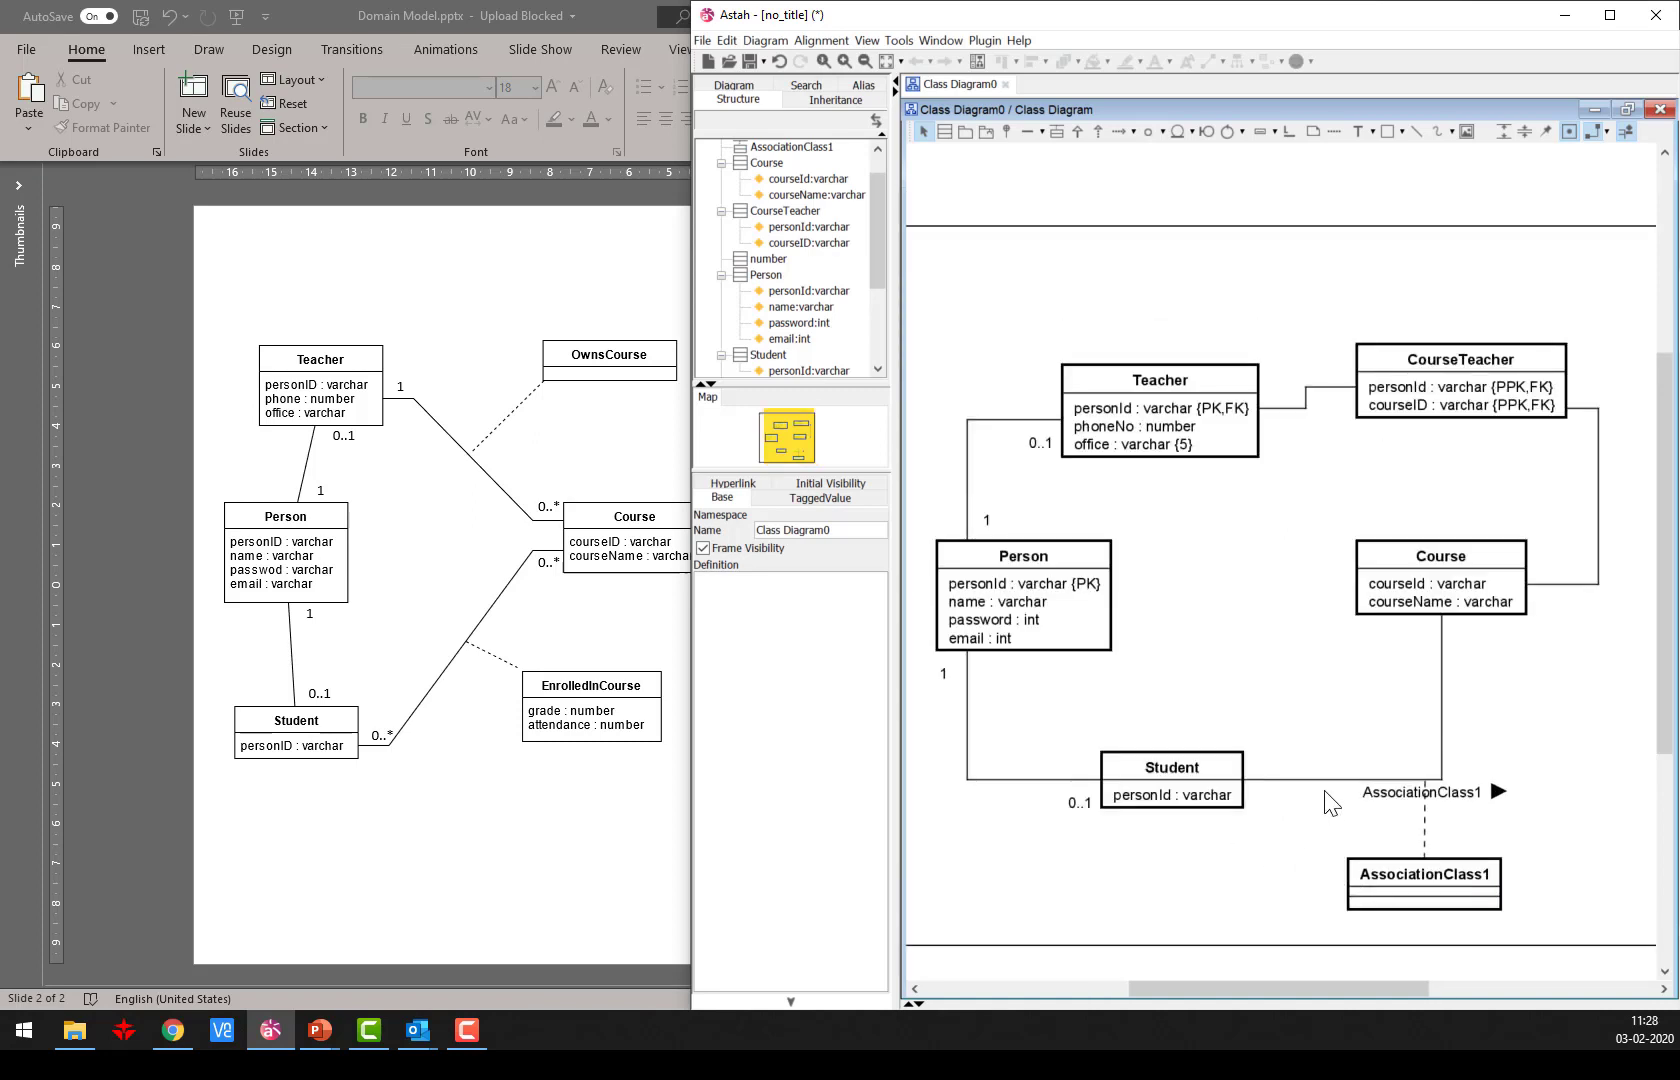